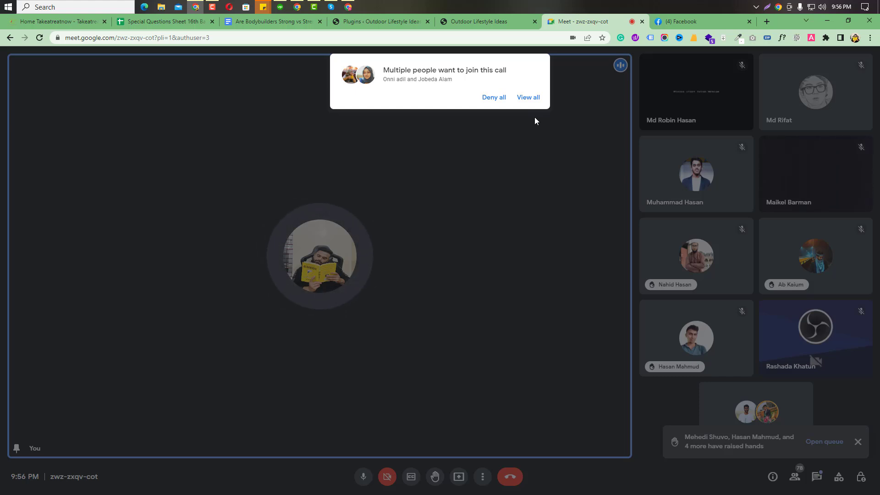
Admit everyone waiting to join the call and open the in-call messages.
left_click(528, 98)
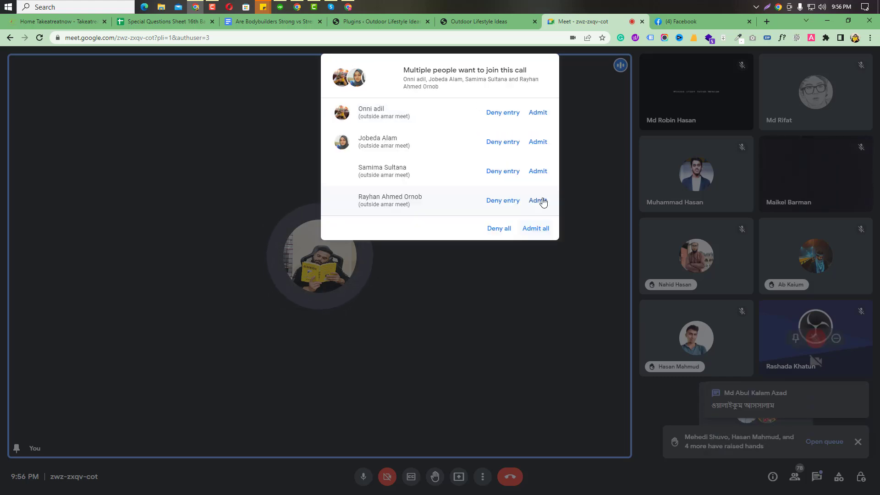
left_click(536, 228)
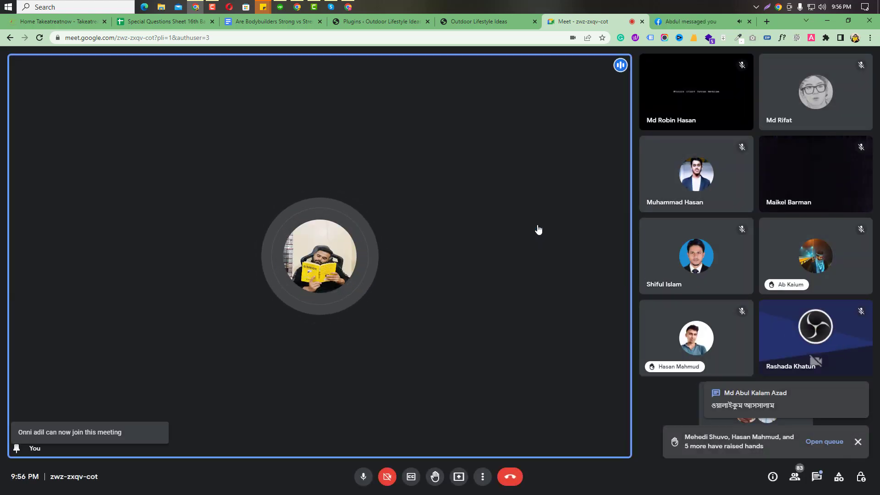
left_click(817, 477)
left_click(528, 99)
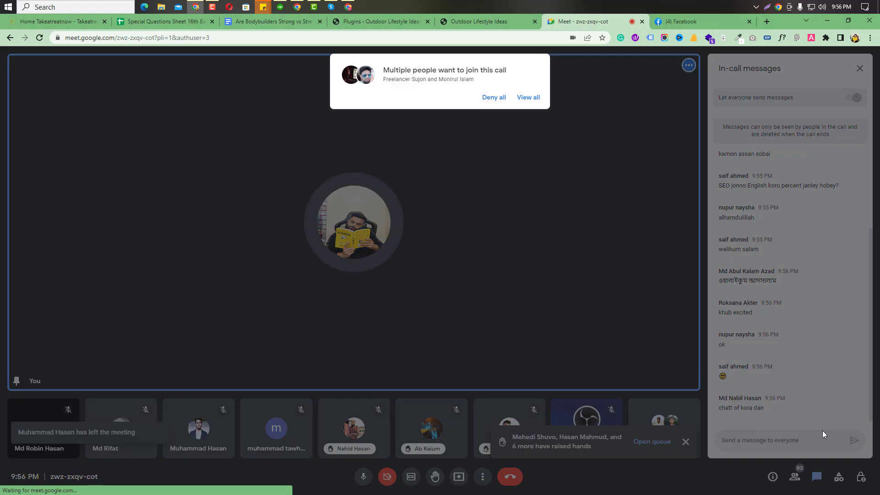
Admit all participants in the next two batches of join requests and dismiss the raised-hands notification.
left_click(528, 97)
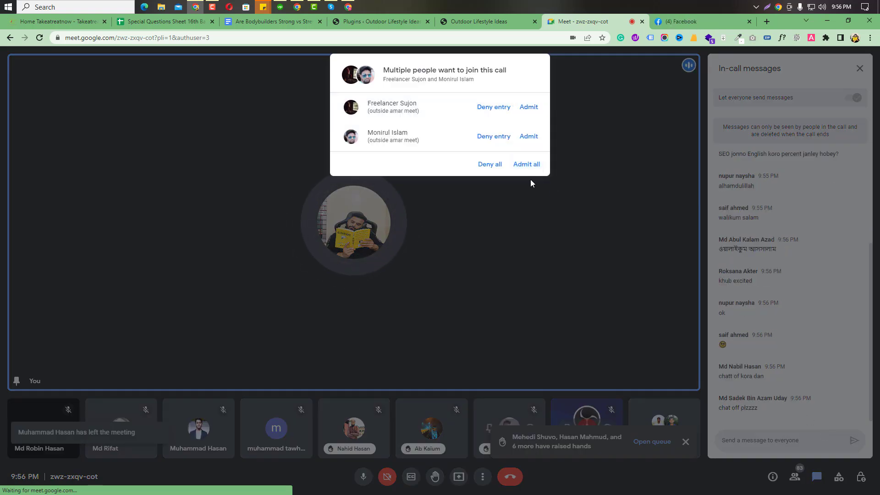
left_click(529, 165)
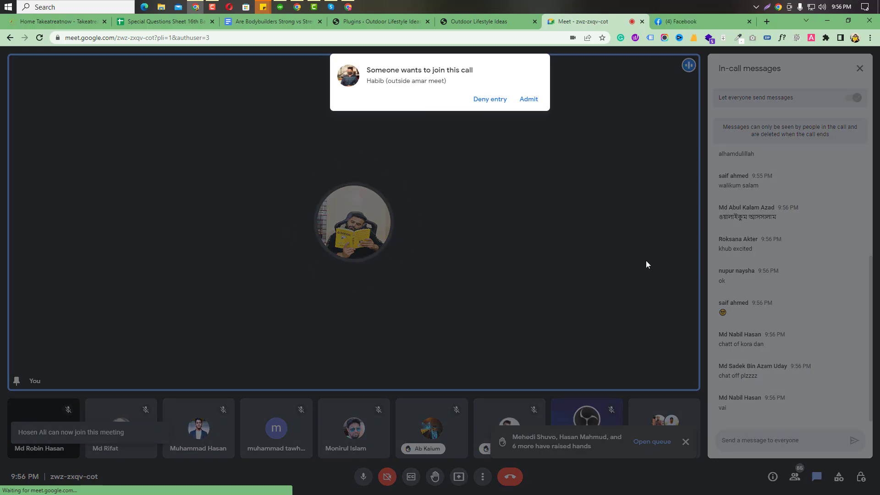
left_click(527, 97)
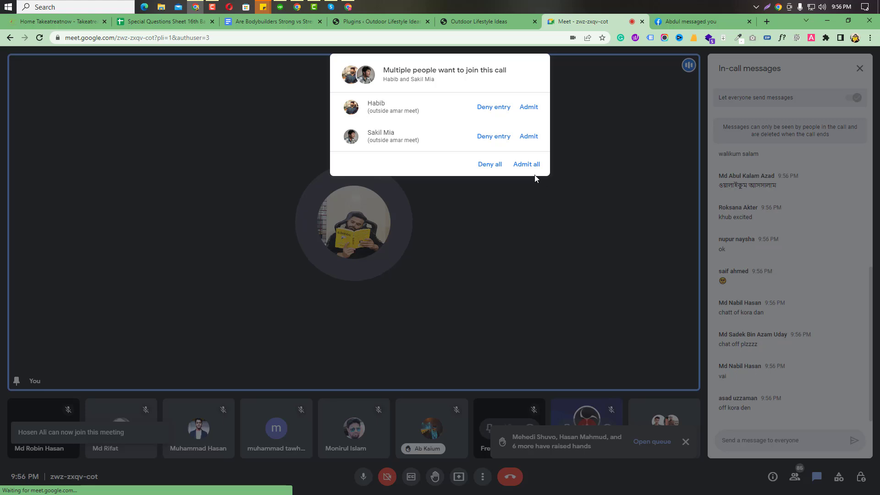
left_click(525, 164)
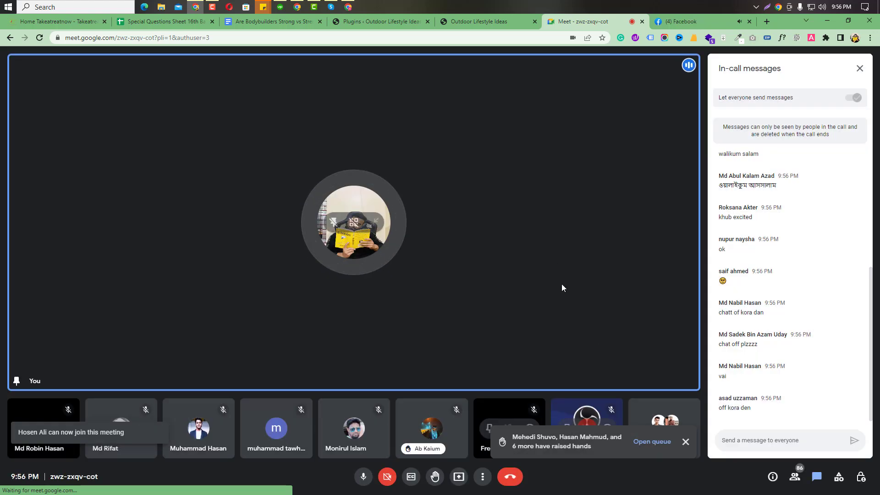
left_click(686, 444)
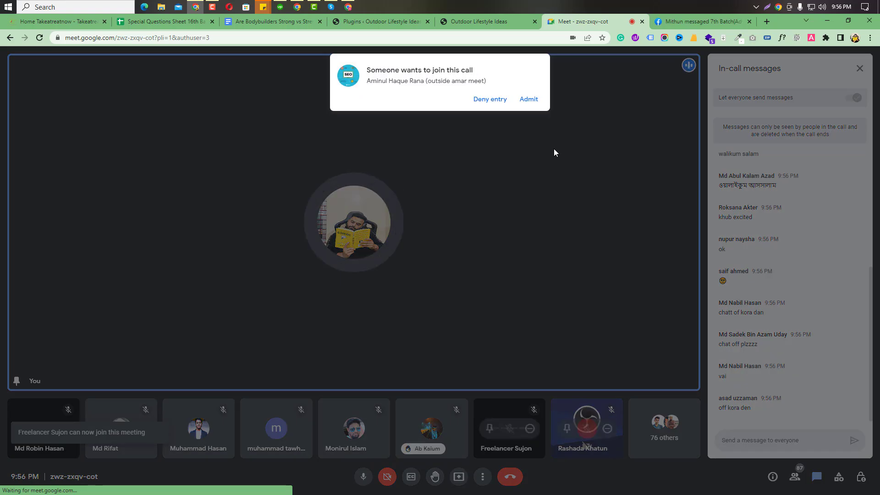
Admit the three people waiting to join, followed by the next pair of requesters.
left_click(525, 99)
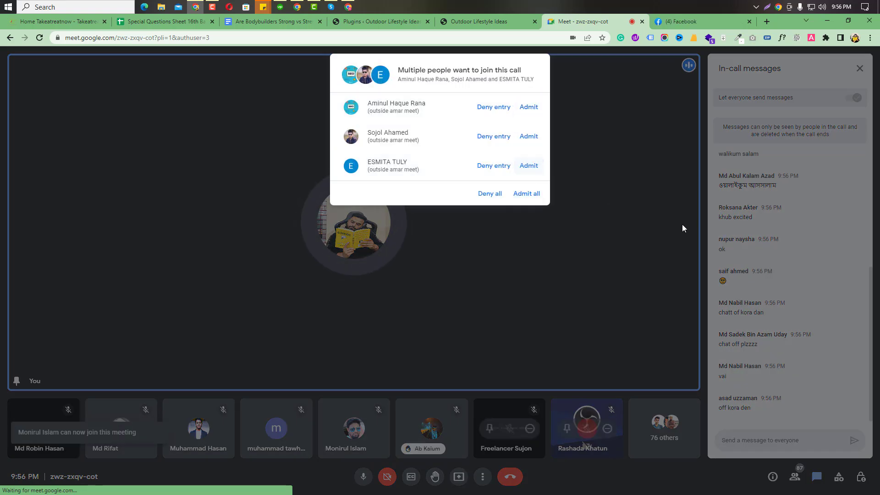
left_click(528, 165)
left_click(526, 164)
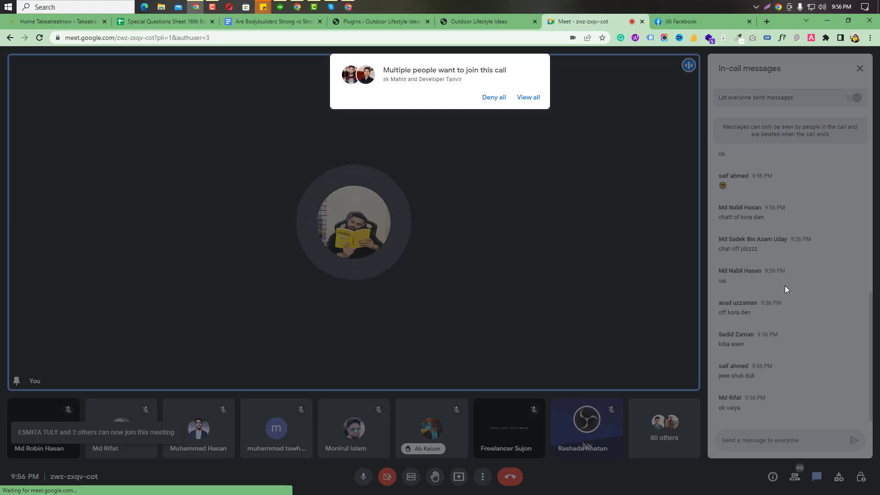
left_click(526, 97)
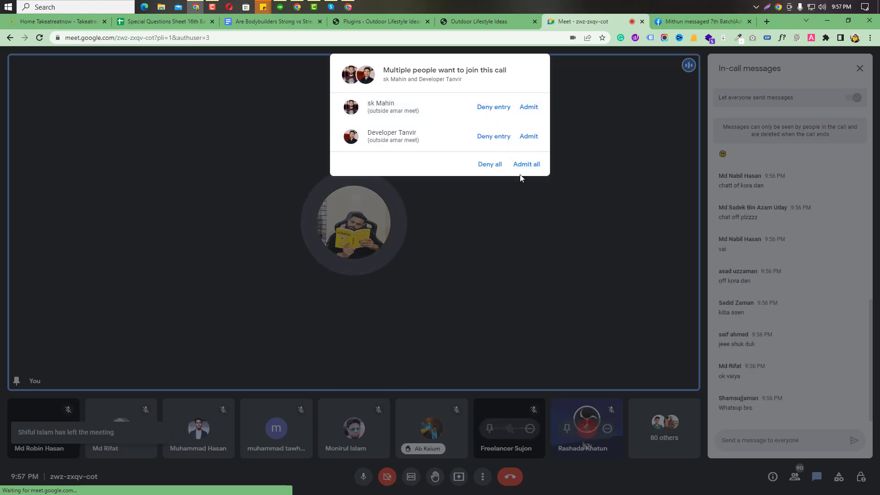
left_click(524, 165)
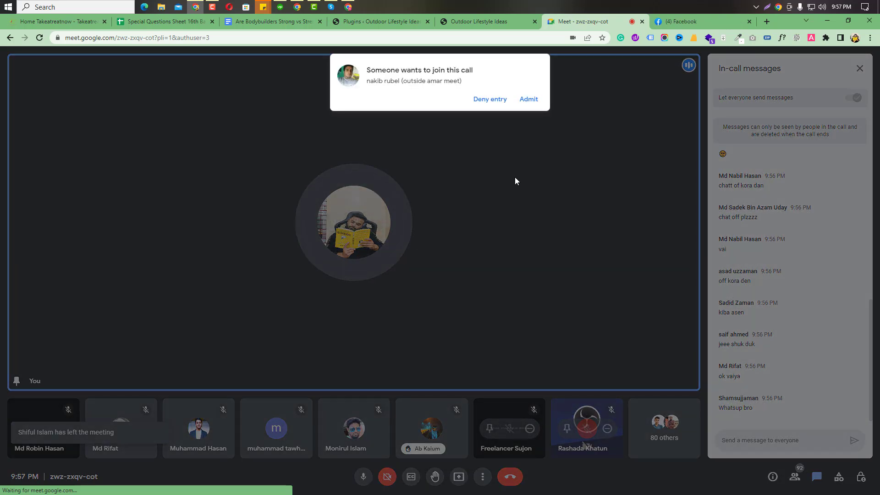
Admit a single requester, the following group of three, and one more individual requester to the call.
left_click(529, 99)
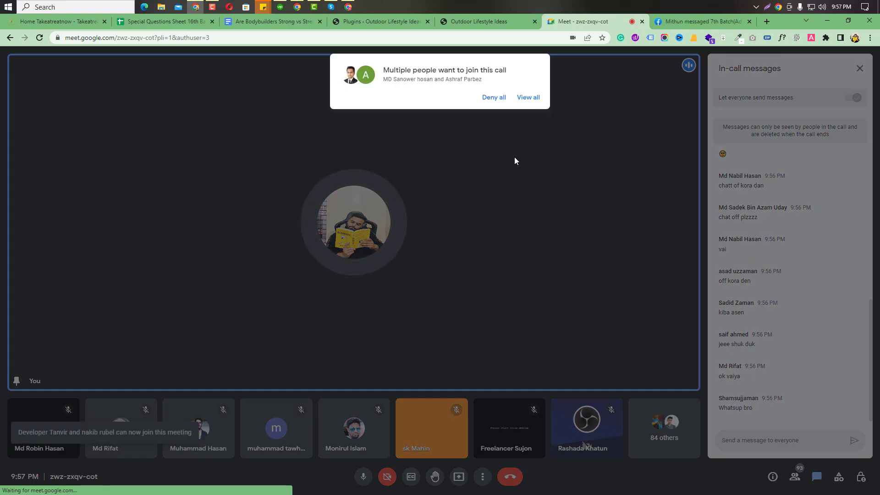
left_click(526, 109)
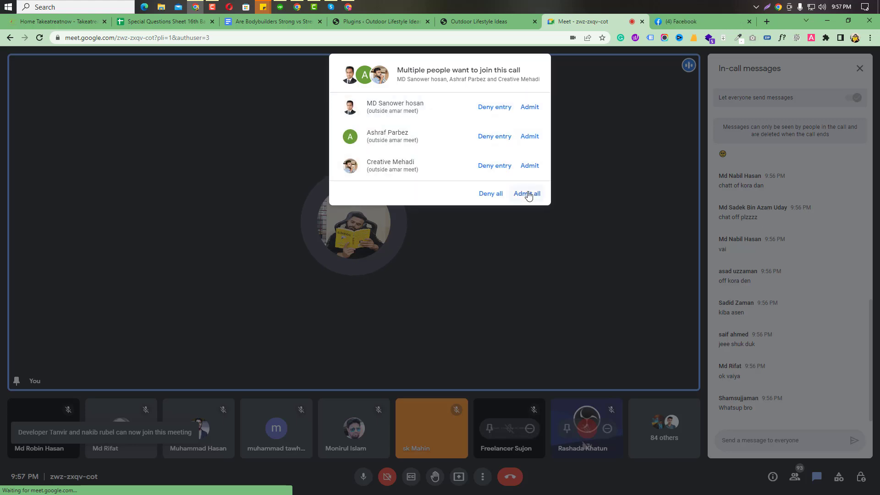
left_click(528, 194)
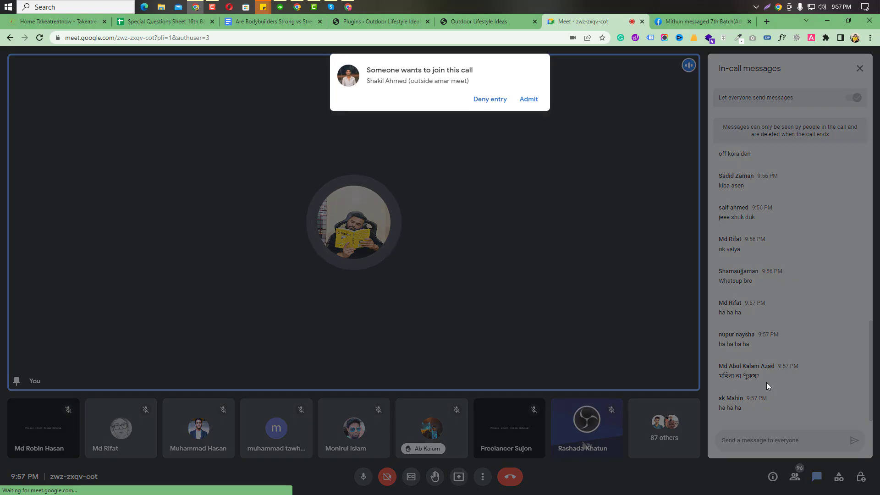
left_click(528, 99)
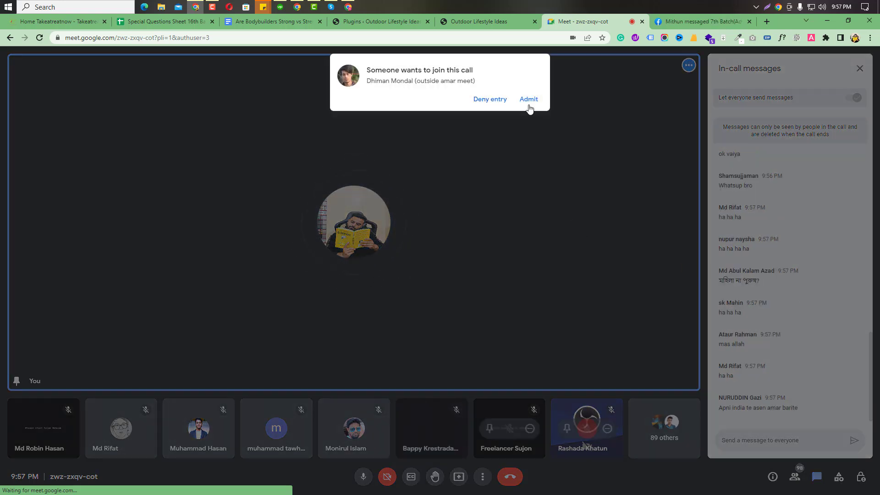
Admit the pending requesters, including two individual requests and the group of three that follows.
left_click(533, 228)
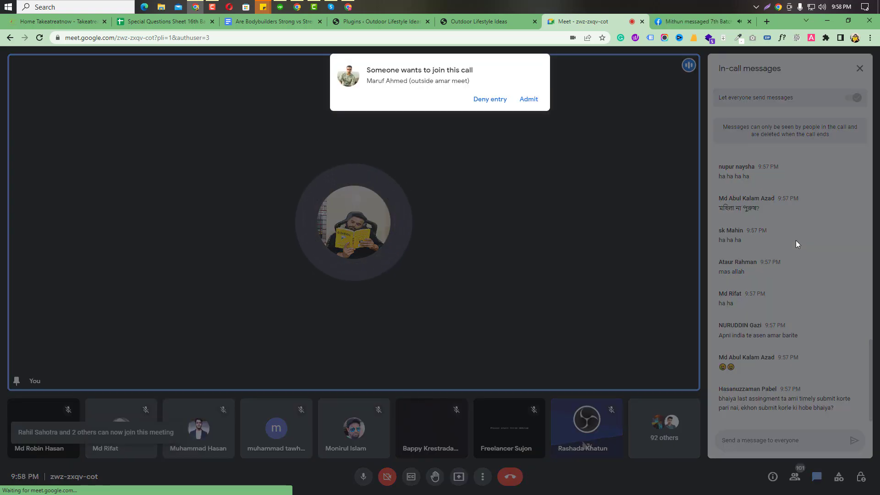
left_click(528, 109)
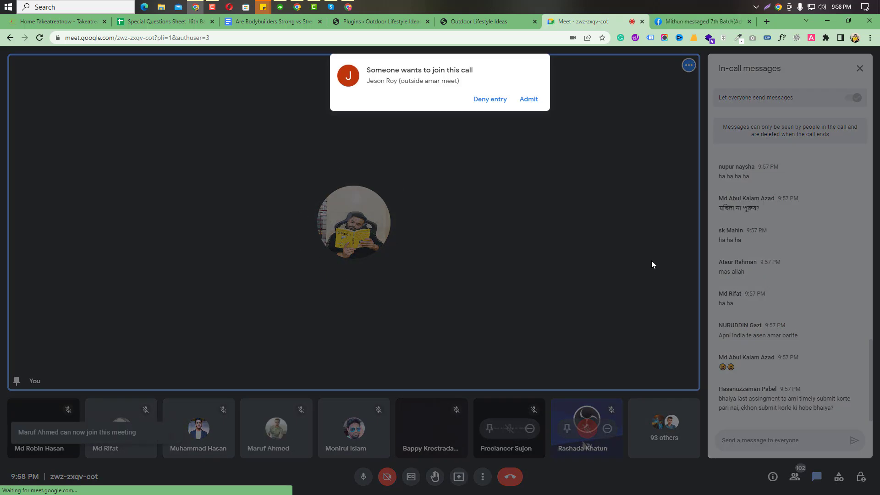
left_click(538, 101)
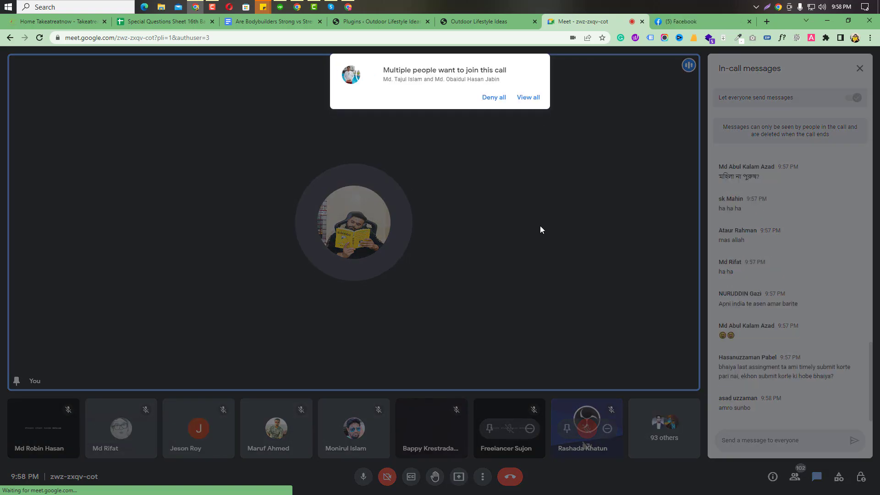
left_click(523, 104)
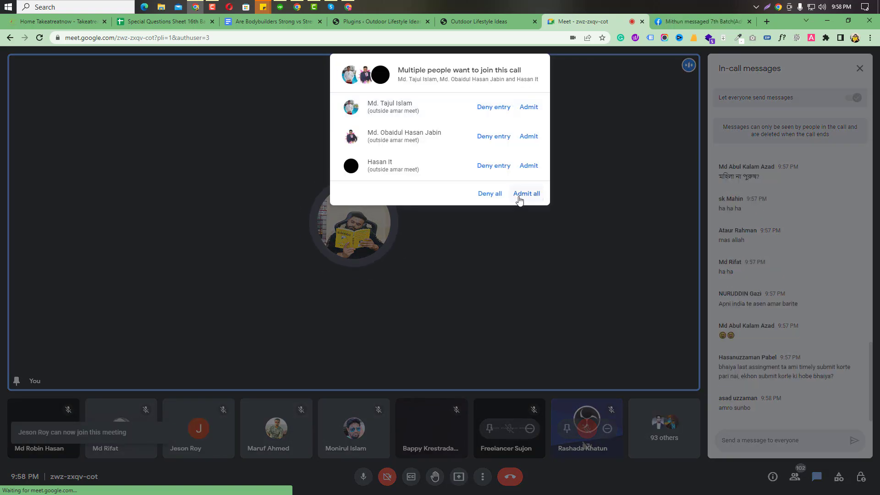
left_click(519, 200)
Admit the individual requesters, the waiting pair and the following group of four to the meeting.
left_click(530, 99)
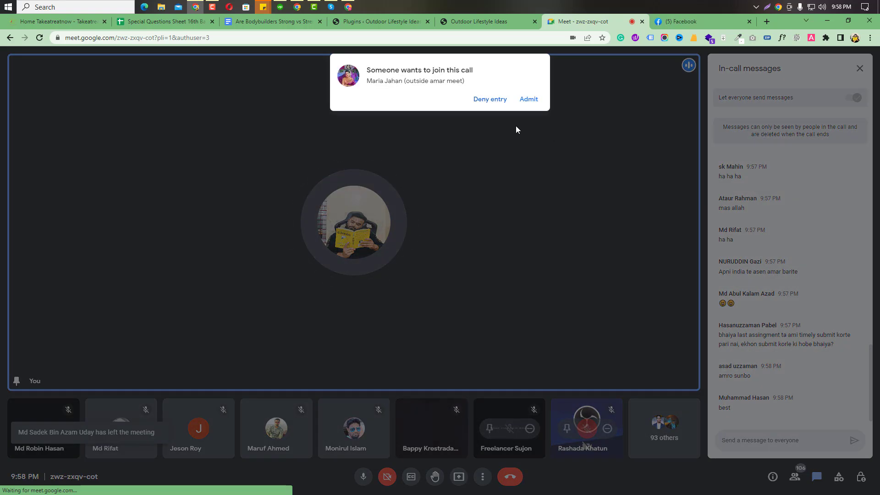
left_click(529, 100)
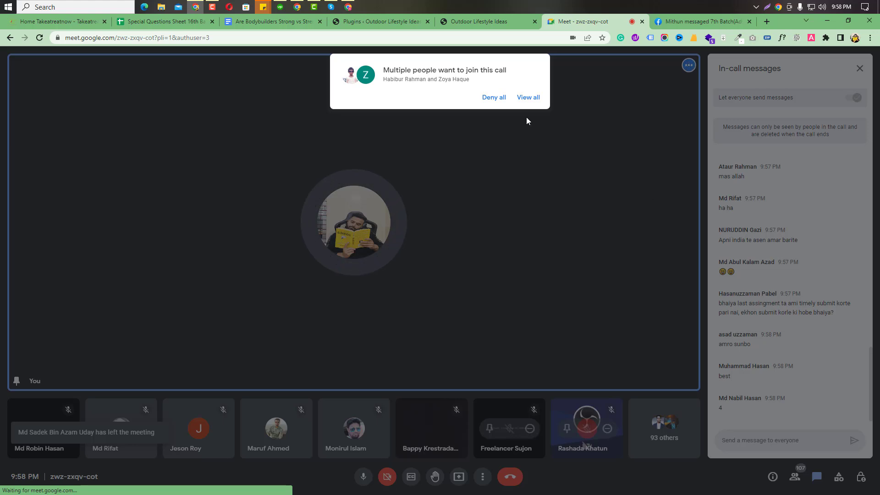
left_click(526, 97)
left_click(533, 166)
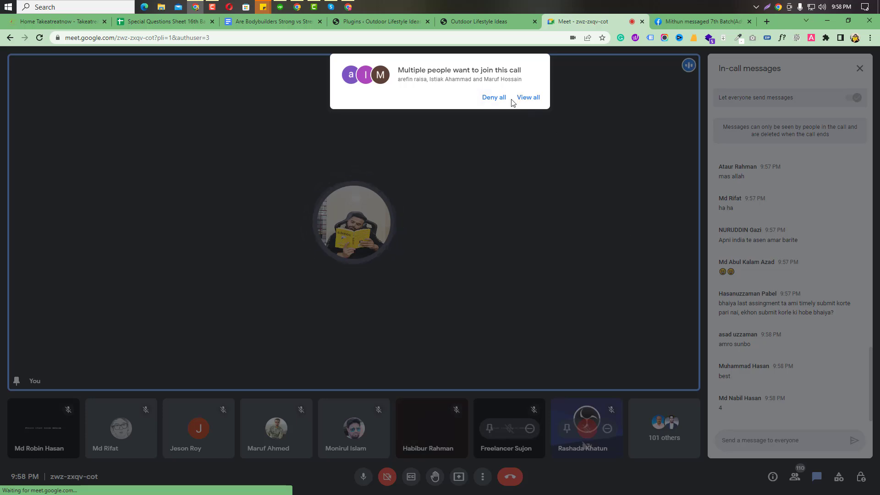
left_click(527, 94)
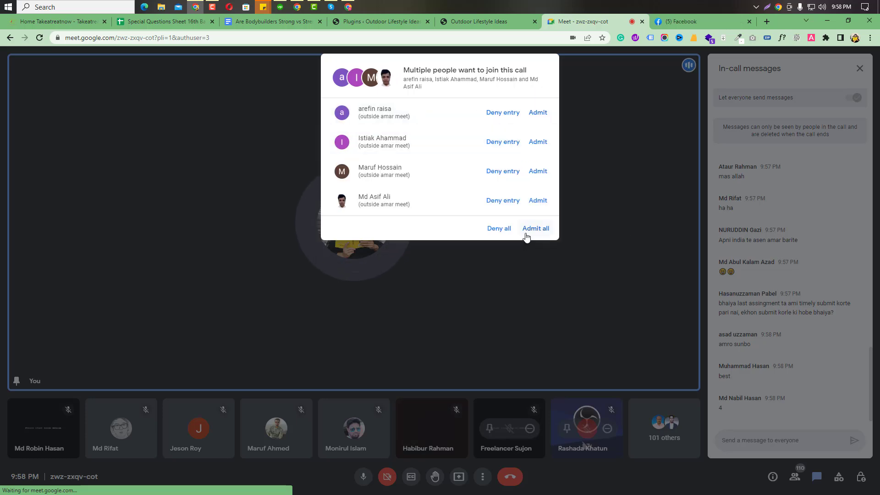
left_click(527, 229)
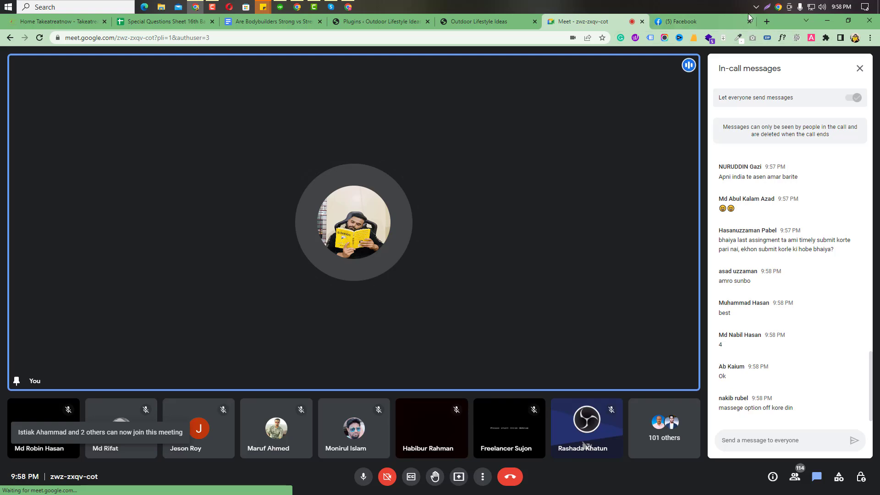
Close the Facebook page and admit the three people who ask to join one after another.
left_click(748, 21)
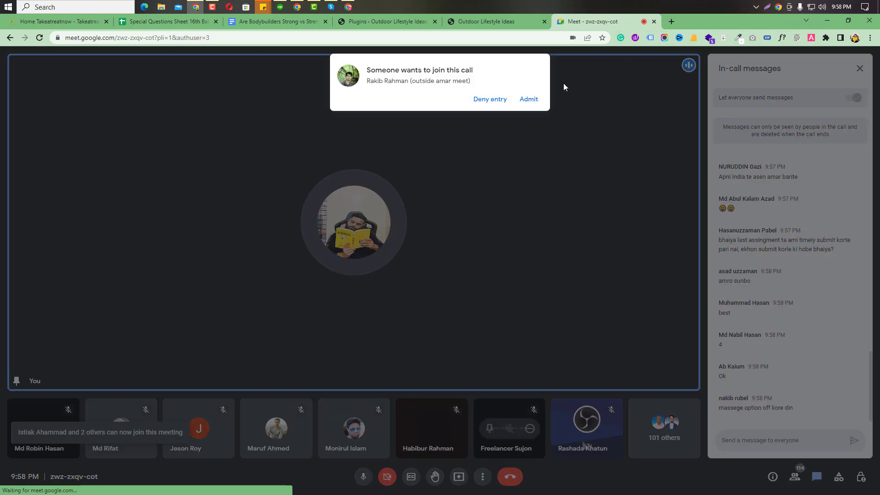
left_click(532, 100)
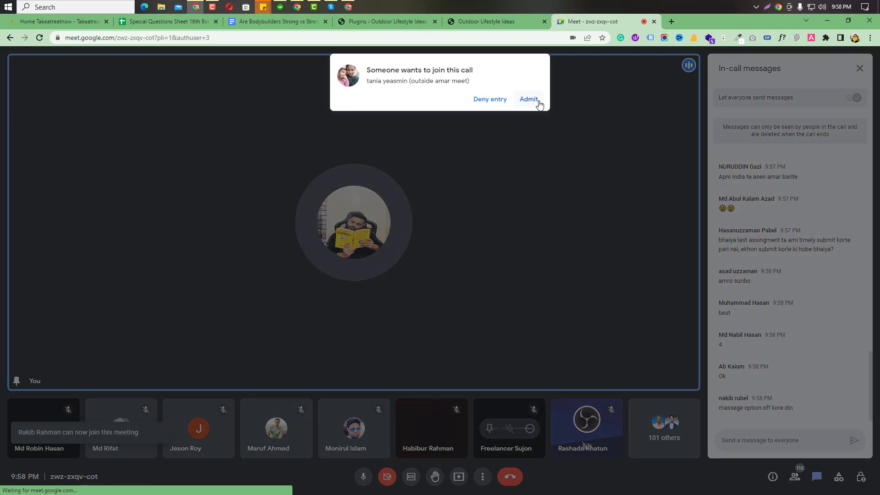
left_click(531, 99)
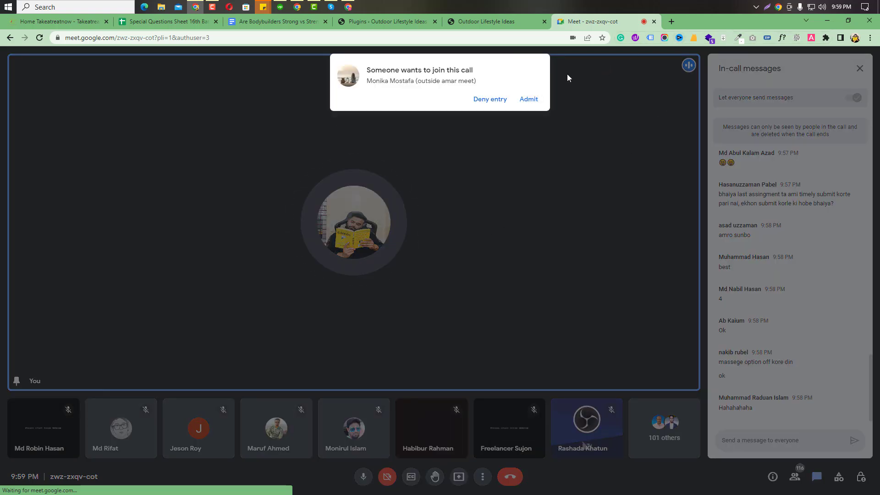
left_click(529, 99)
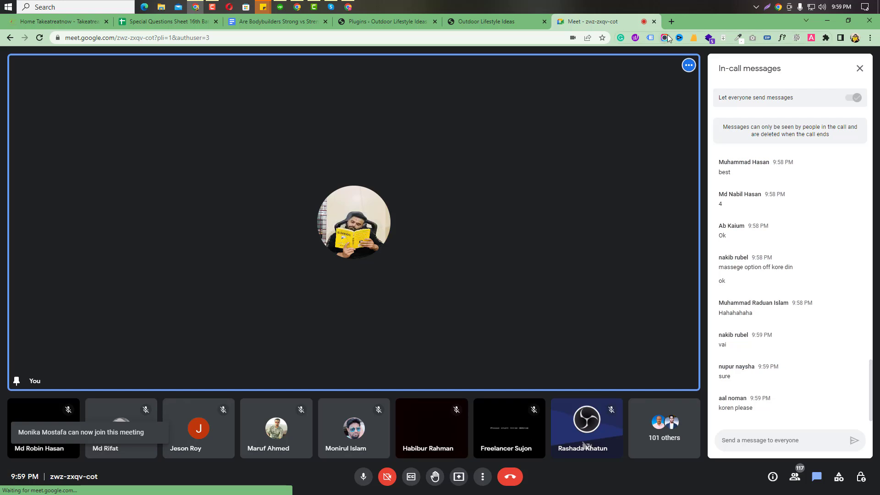
Open the "17th Batch Questions" spreadsheet on a new browser page and enlarge the page to 125%.
key("ctrl+t")
left_click(331, 37)
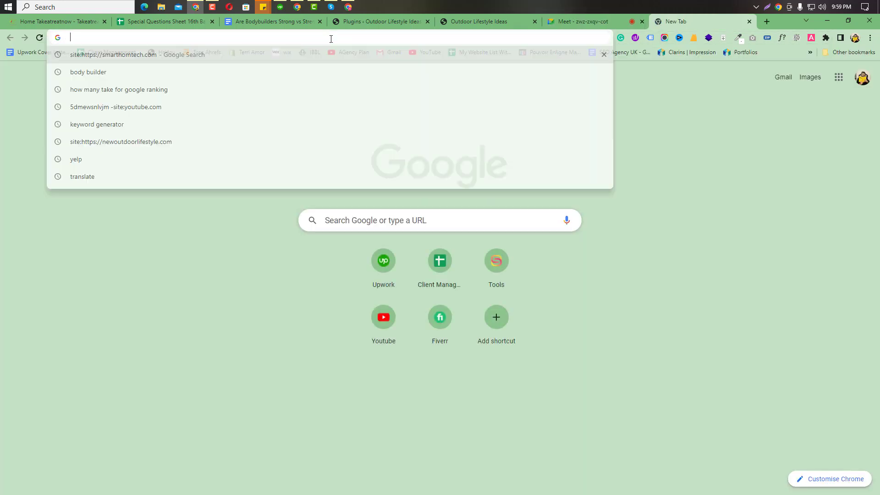
type("17")
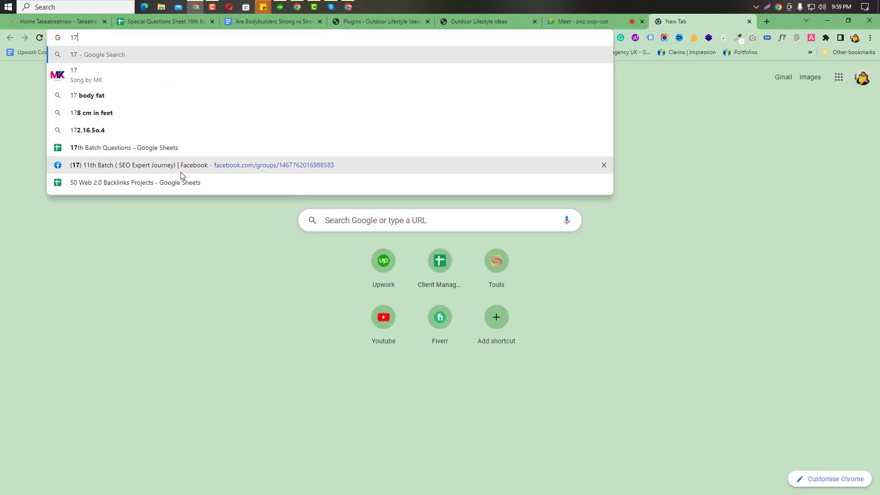
left_click(144, 151)
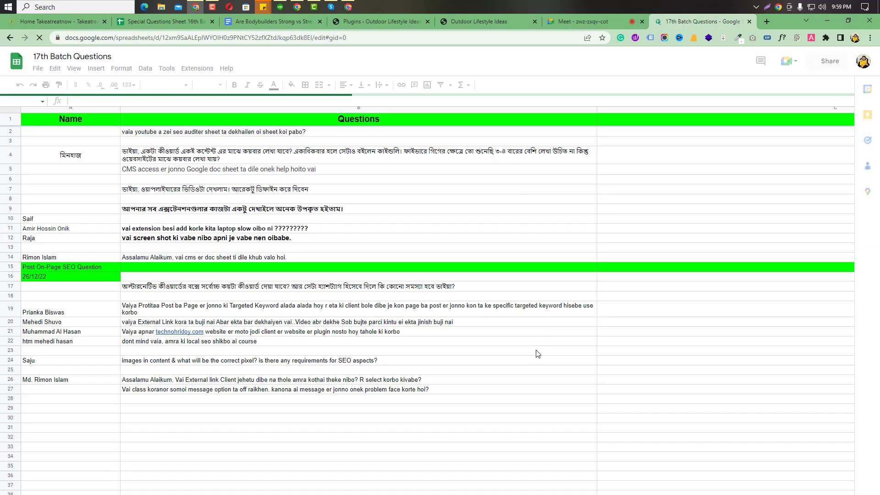
scroll(538, 354, "down", 4)
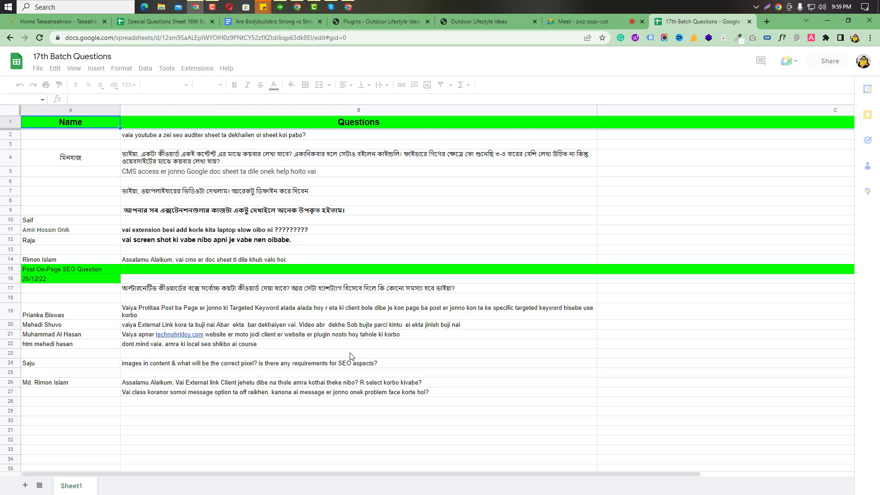
key("ctrl+plus")
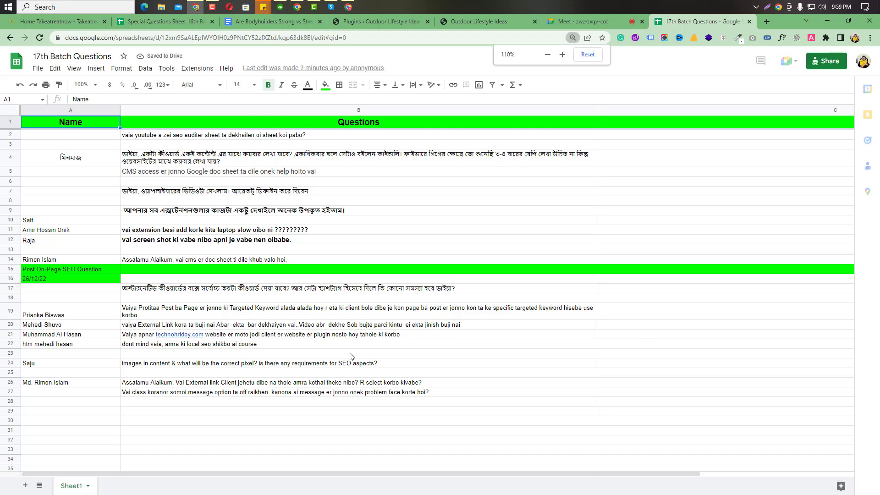
key("ctrl+plus")
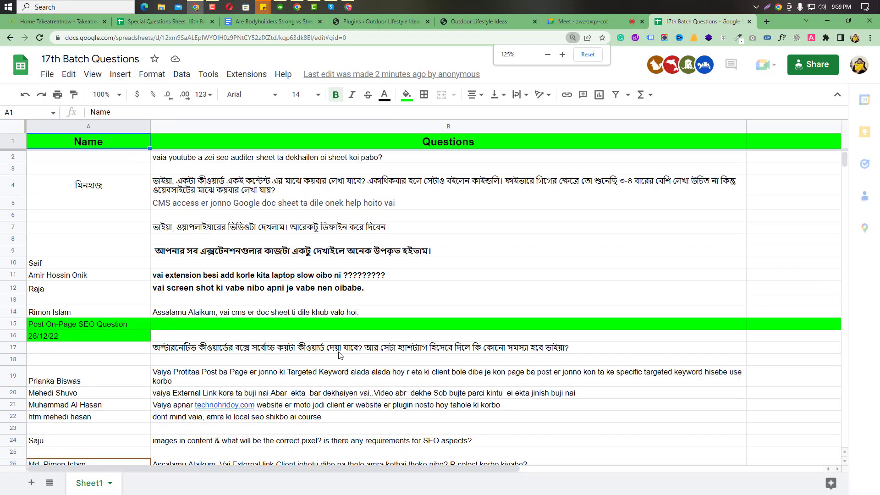
Look through the remaining questions in the sheet and select the targeted-keyword question in cell B19.
scroll(340, 355, "down", 3)
left_click(309, 396)
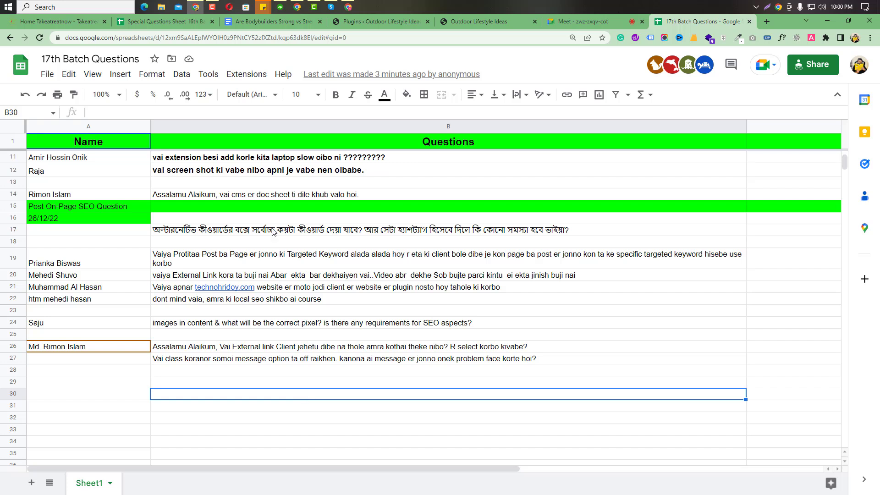
left_click(264, 260)
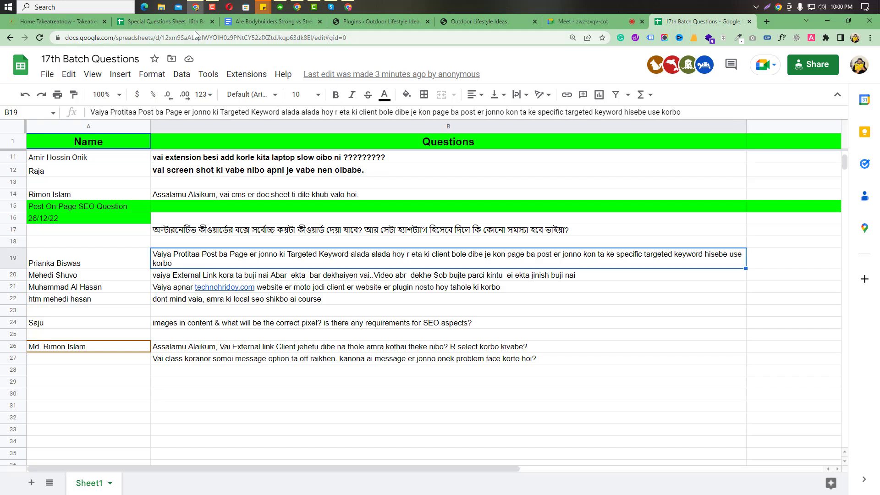
Return to the Meet call and admit everyone in the waiting group at once.
left_click(556, 23)
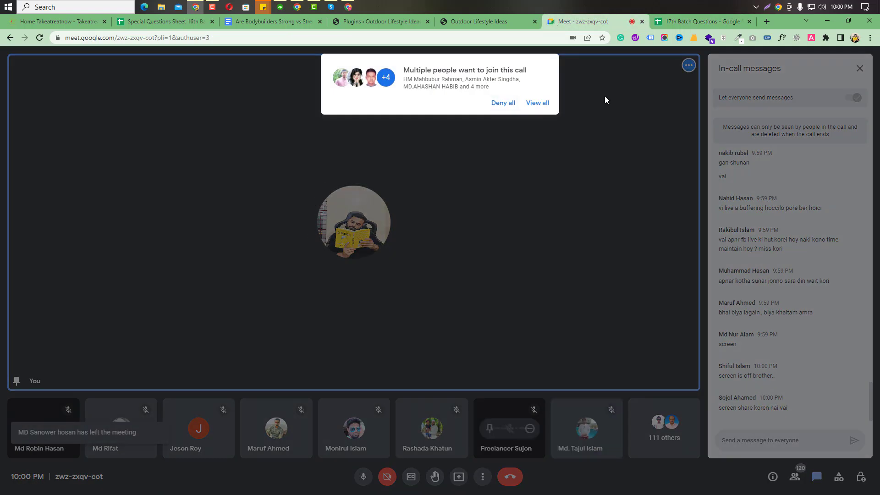
left_click(544, 101)
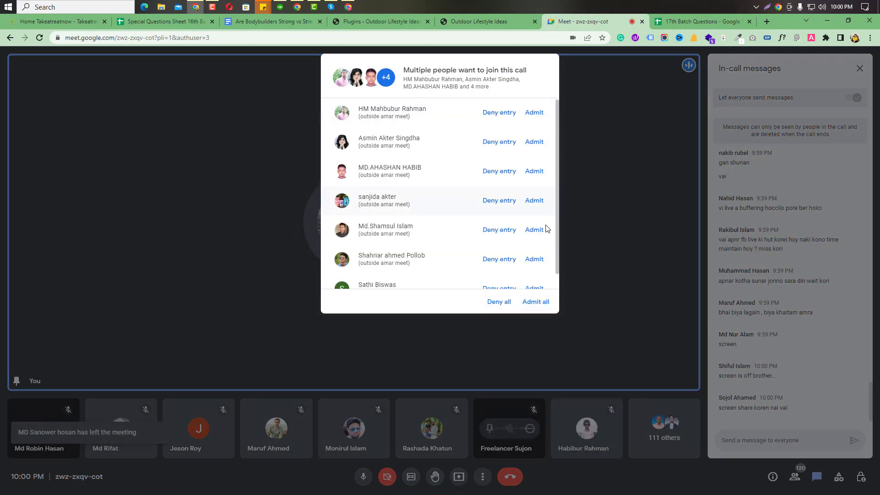
left_click(539, 301)
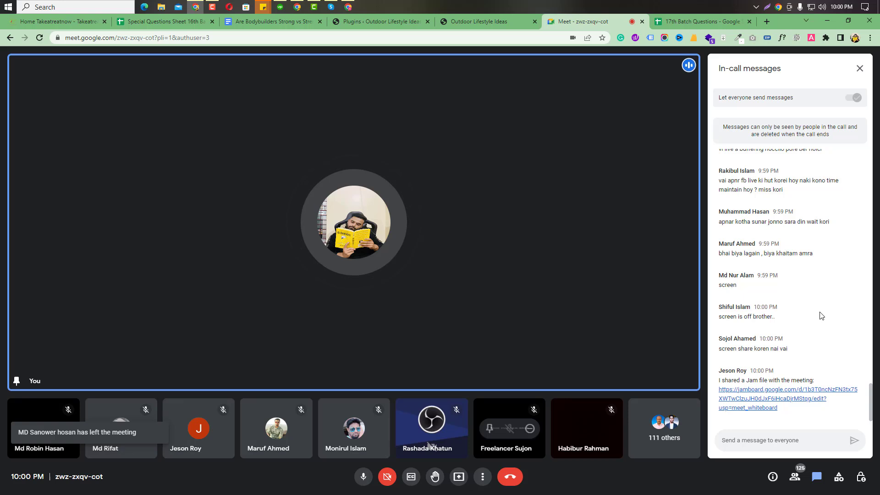
Present the entire screen to everyone in the call.
left_click(458, 477)
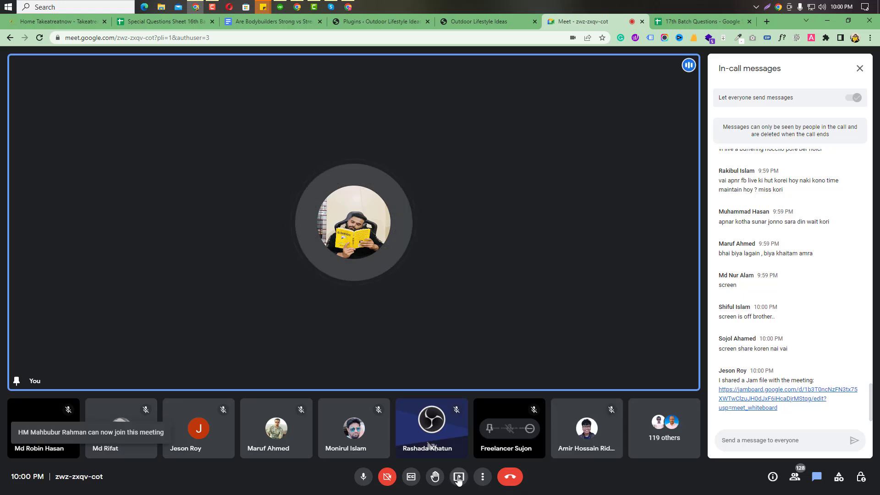
left_click(476, 411)
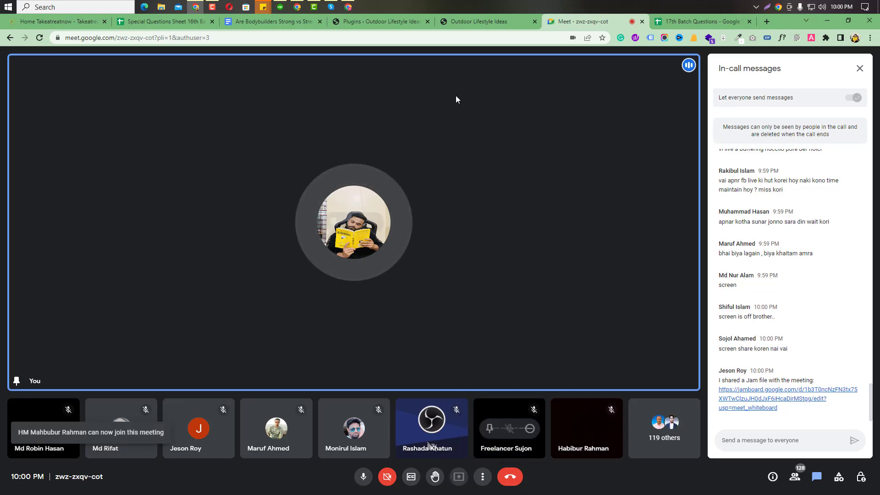
left_click(411, 101)
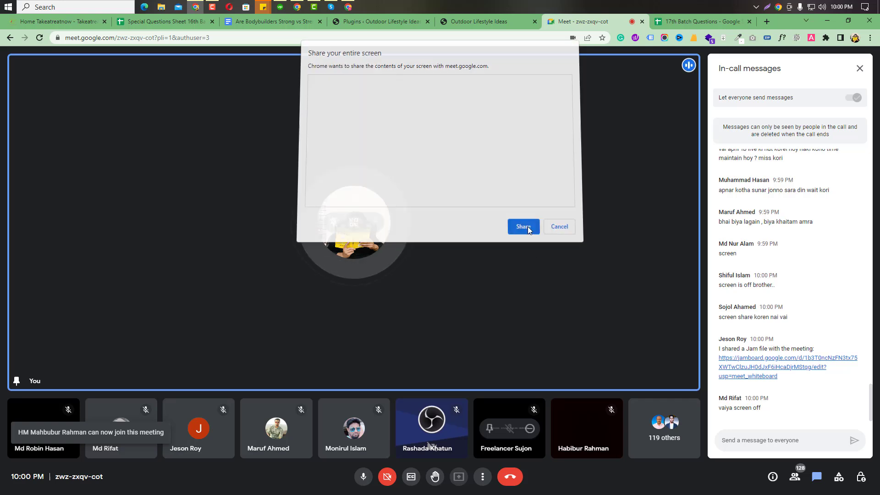
left_click(527, 227)
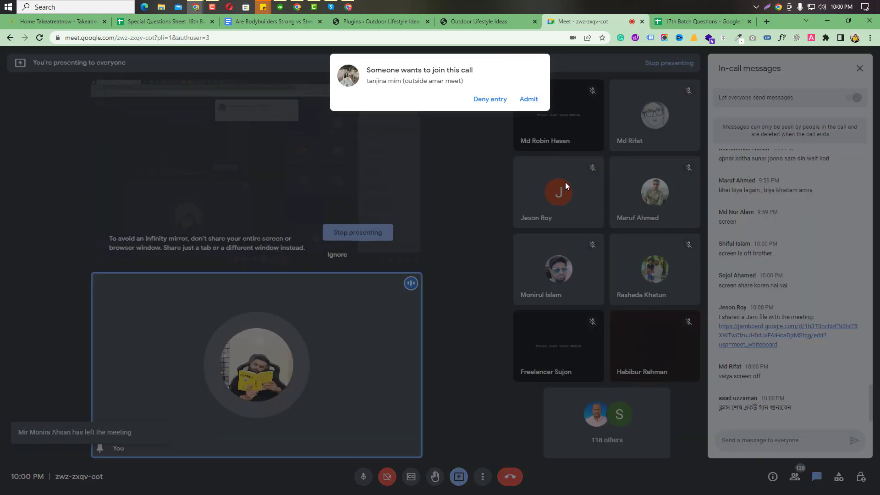
Admit the two individual requesters and dismiss the raised-hands notice.
left_click(528, 99)
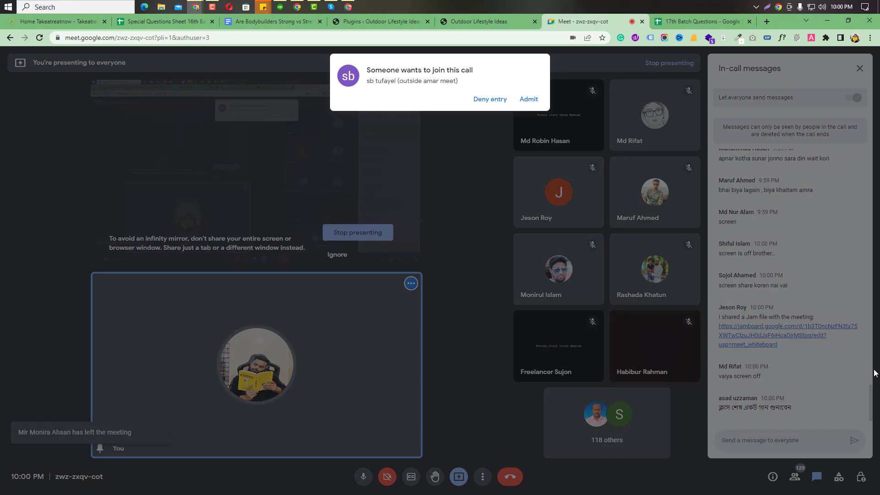
left_click(529, 100)
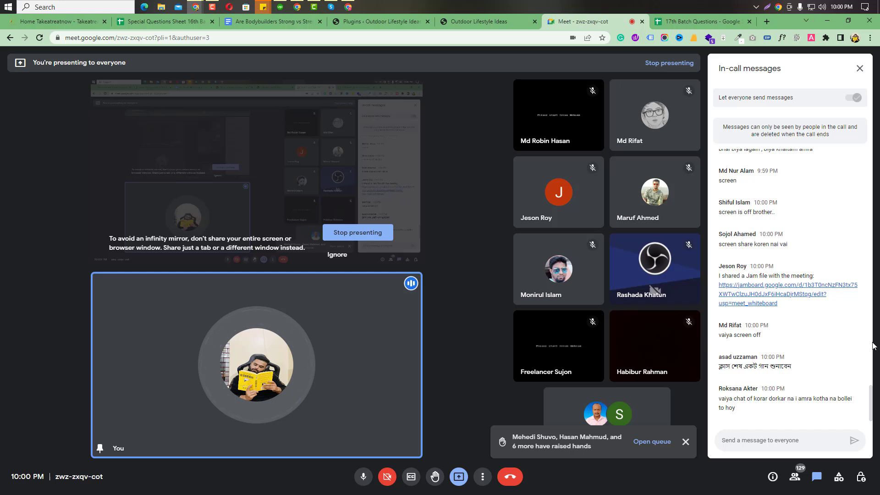
left_click(686, 442)
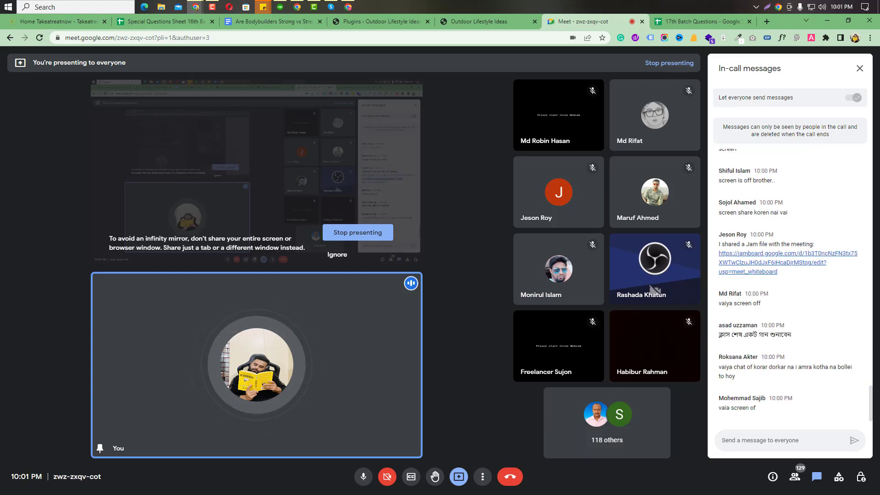
Open the "Are Bodybuilders Strong vs Strength Training" document and review it from the "Strength Training" title keyword down to the conclusion and back.
left_click(271, 22)
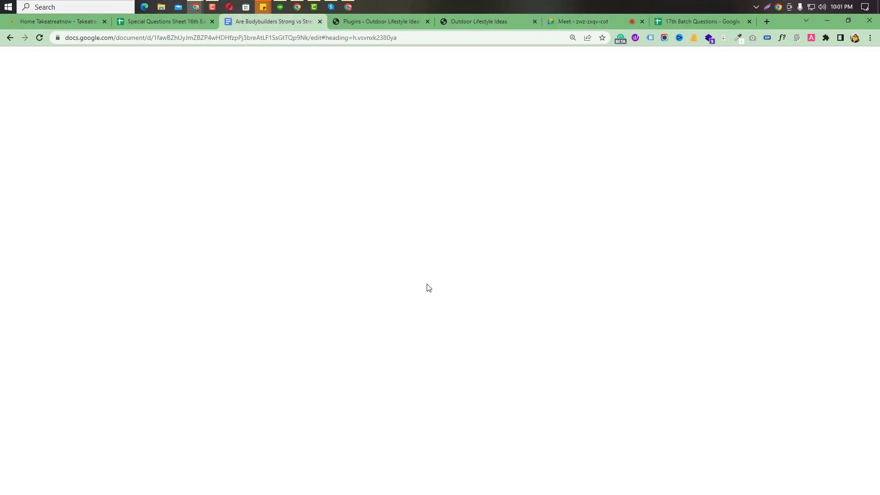
scroll(428, 285, "up", 20)
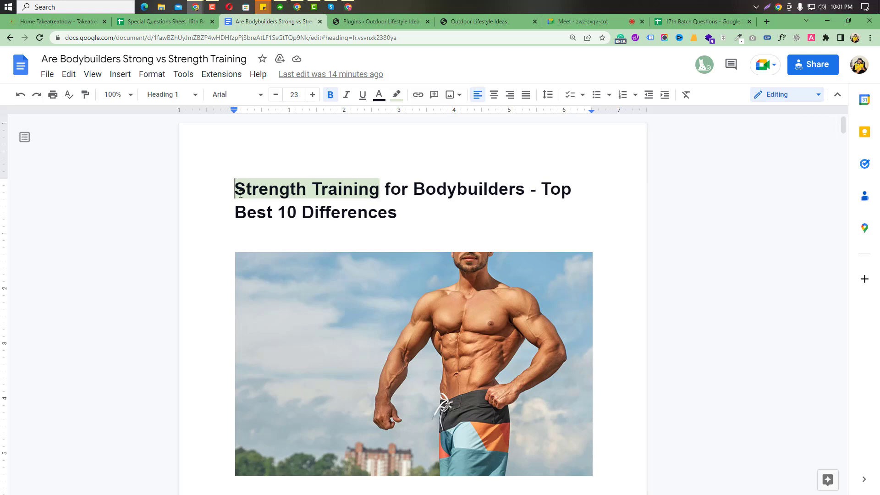
left_click_drag(231, 188, 380, 190)
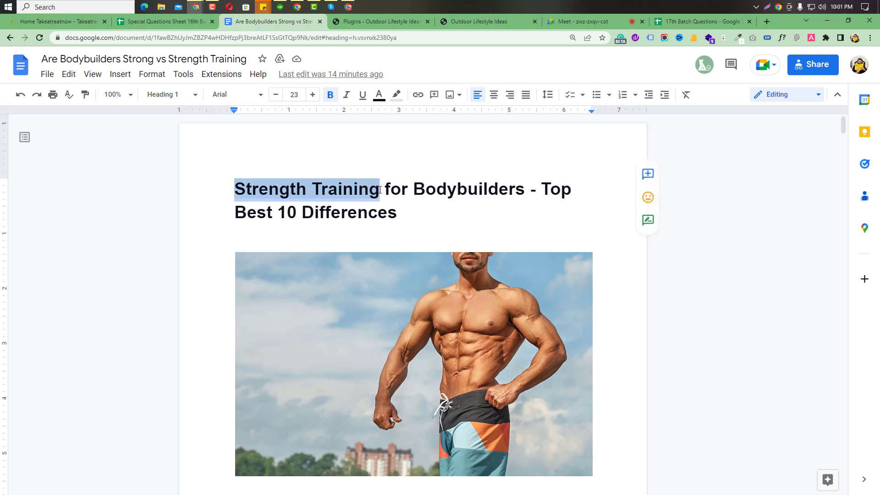
scroll(468, 196, "down", 15)
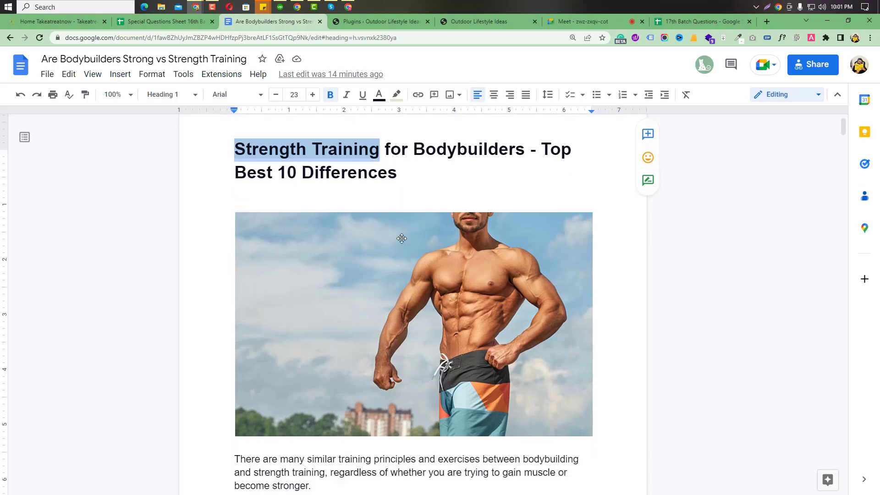
scroll(383, 248, "down", 20)
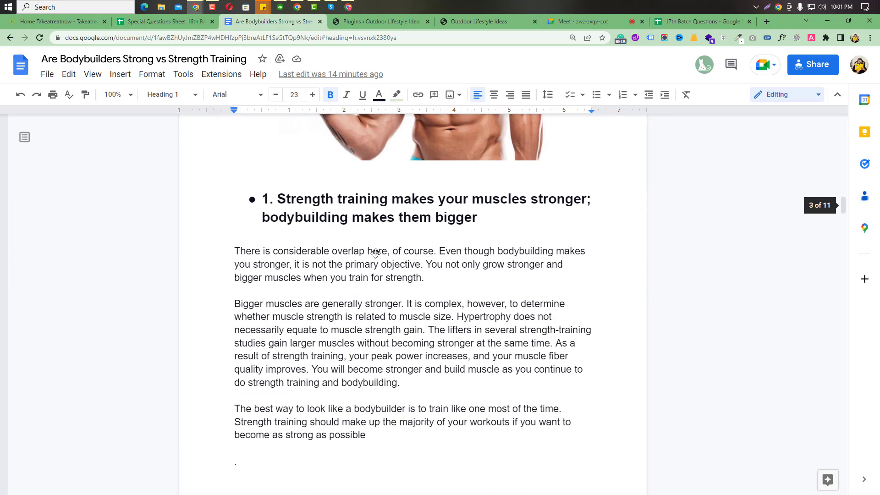
scroll(396, 258, "down", 20)
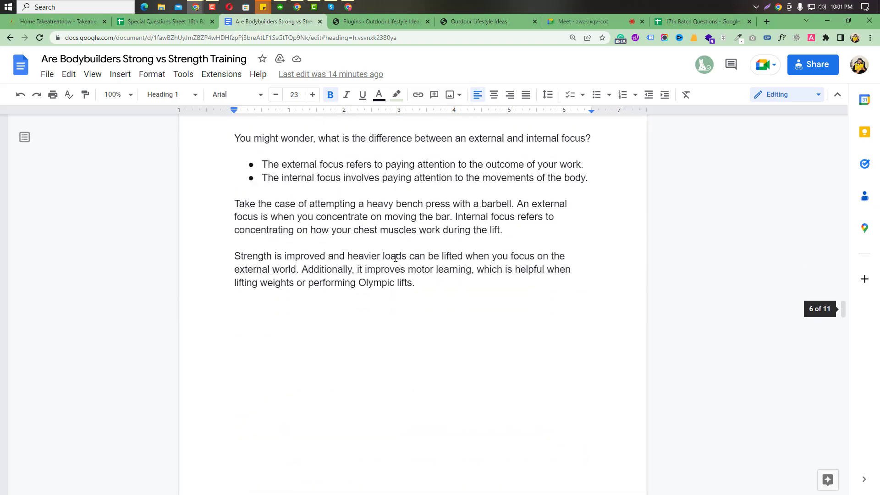
scroll(396, 265, "down", 20)
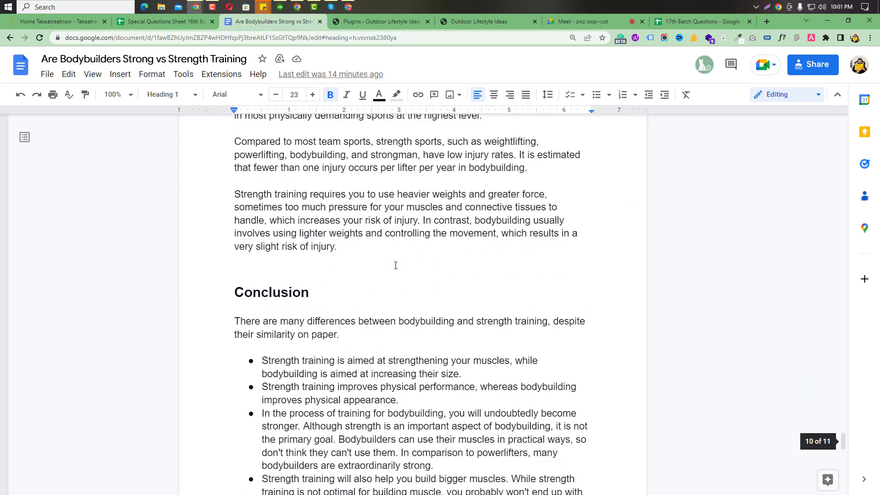
scroll(395, 265, "up", 8)
scroll(395, 265, "up", 20)
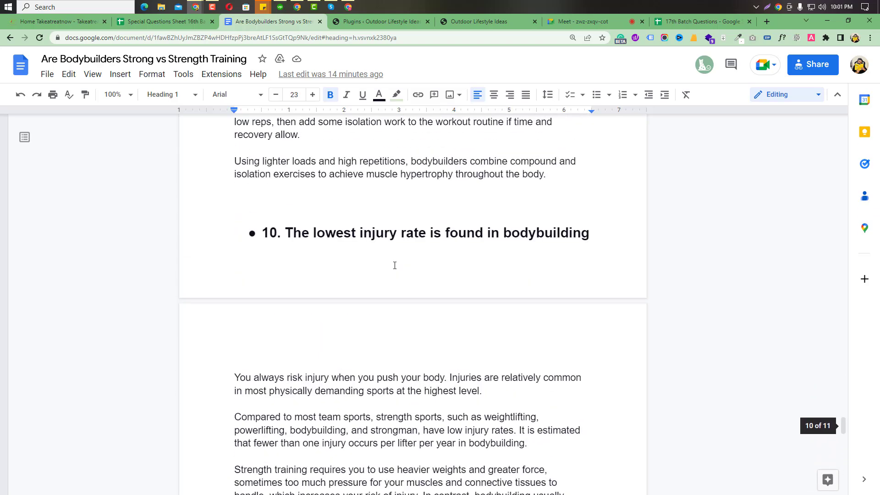
scroll(394, 265, "up", 20)
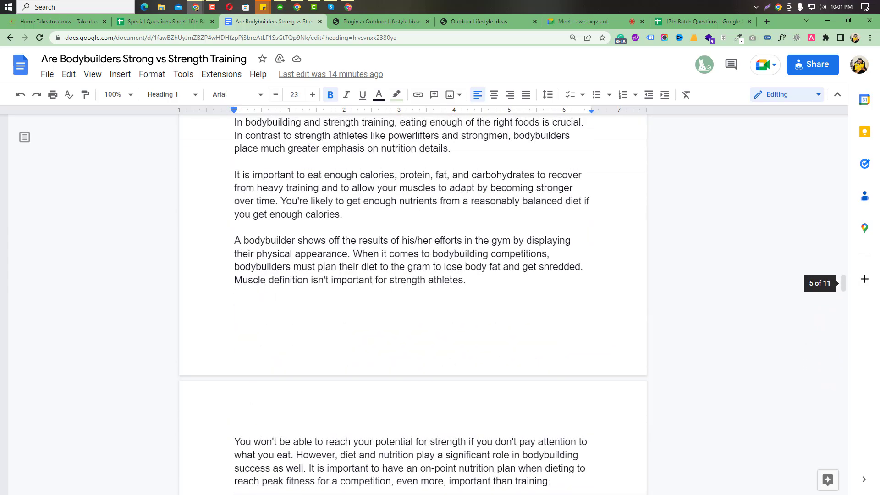
scroll(393, 265, "up", 15)
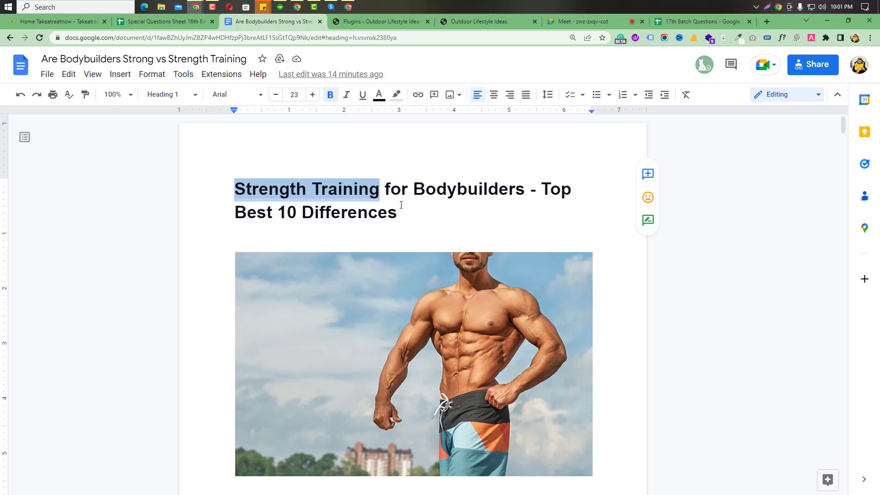
left_click(401, 204)
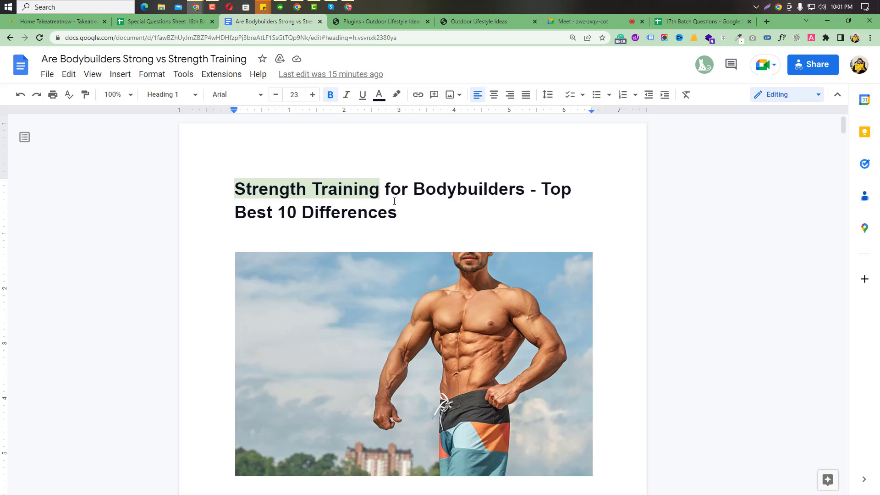
Go back to the Meet call, admit the waiting group of four and dismiss the raised-hands notice.
left_click(571, 21)
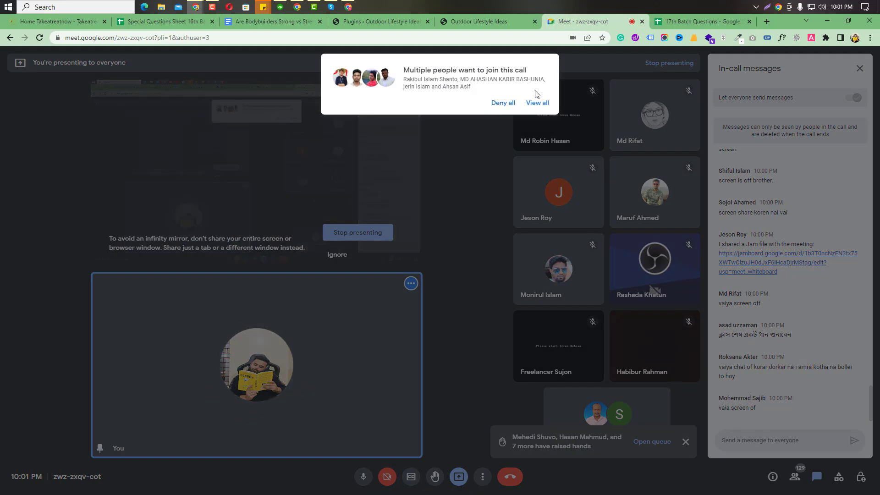
left_click(536, 104)
left_click(481, 228)
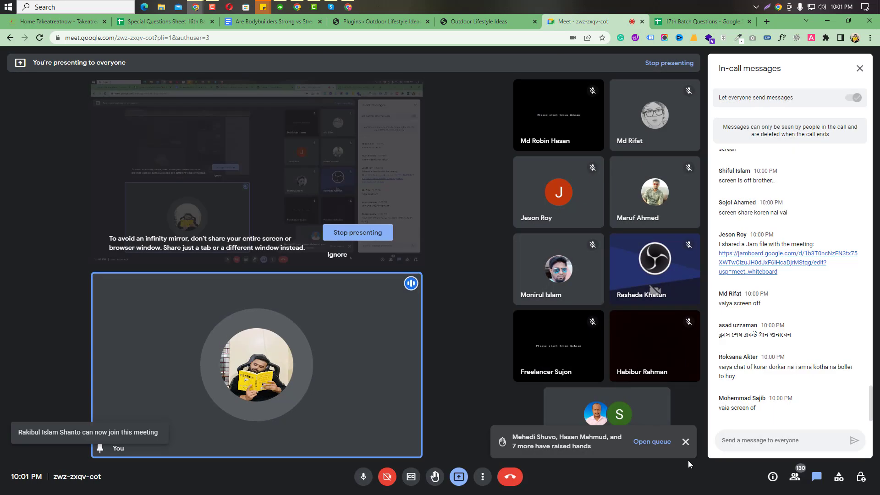
left_click(687, 452)
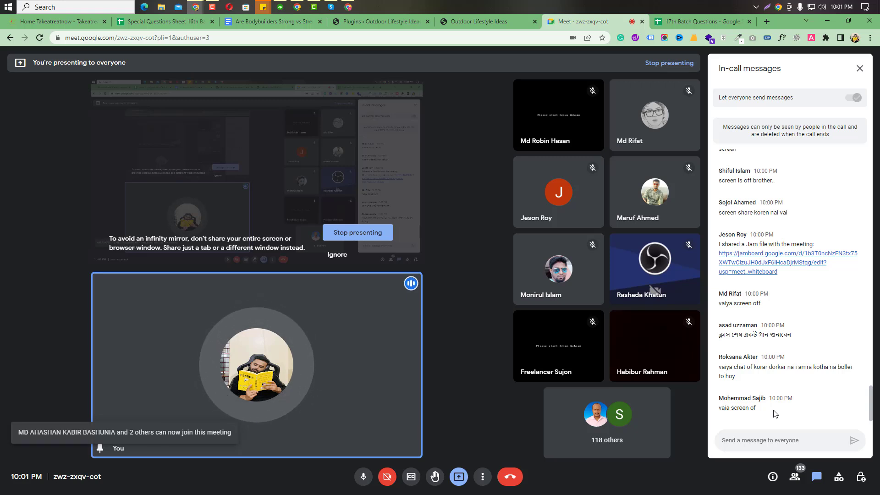
Open the WordPress admin of newoutdoorlifestyle.com through /wp-admin and go to its installed plugins.
left_click(451, 22)
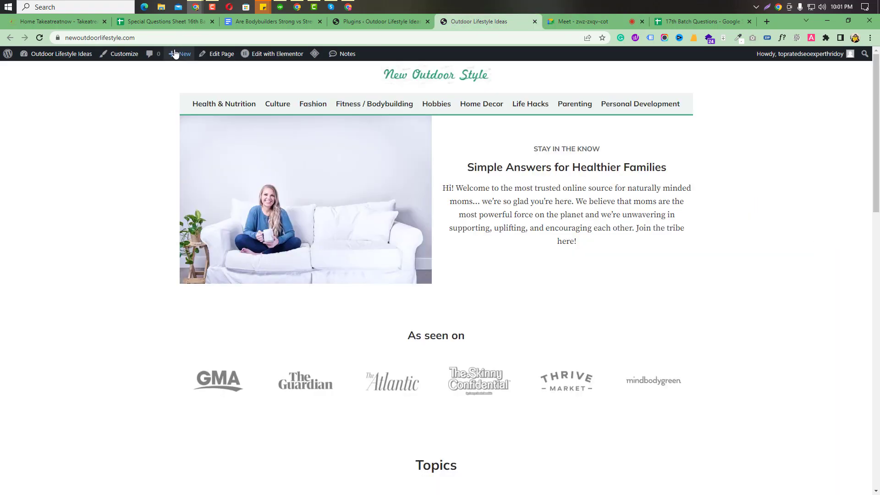
left_click(154, 37)
left_click(155, 37)
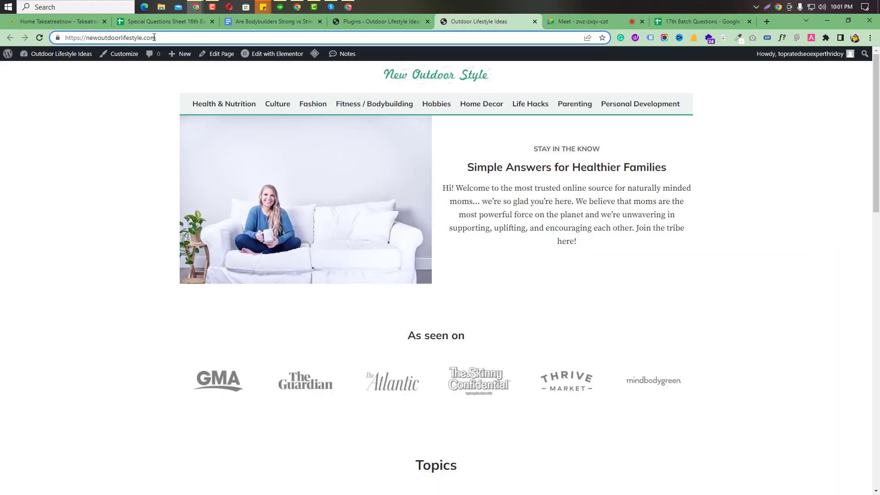
type("/wp-")
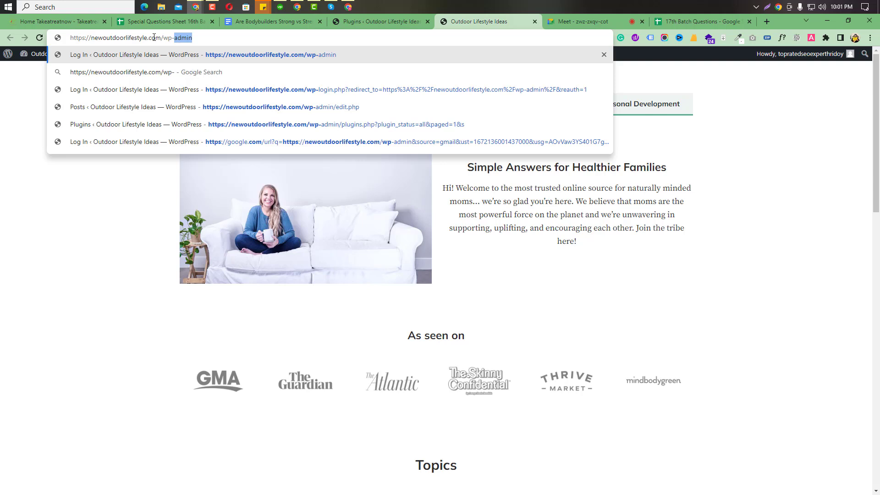
key("Return")
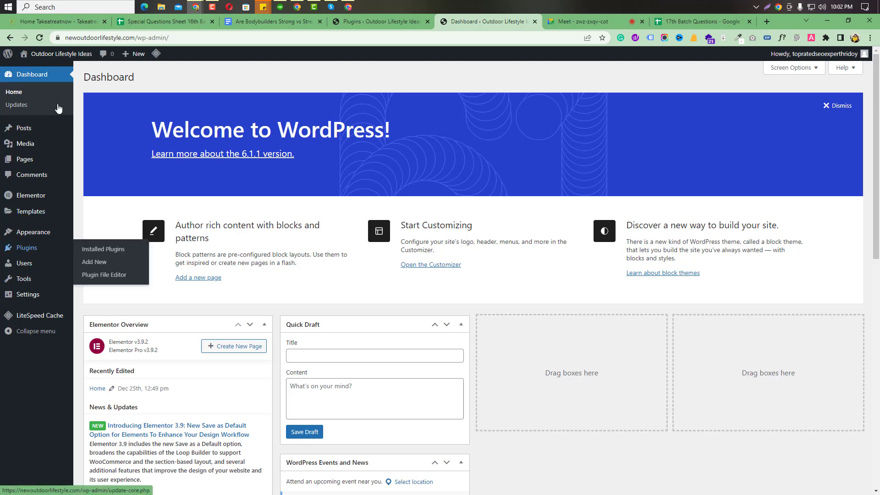
mouse_move(23, 254)
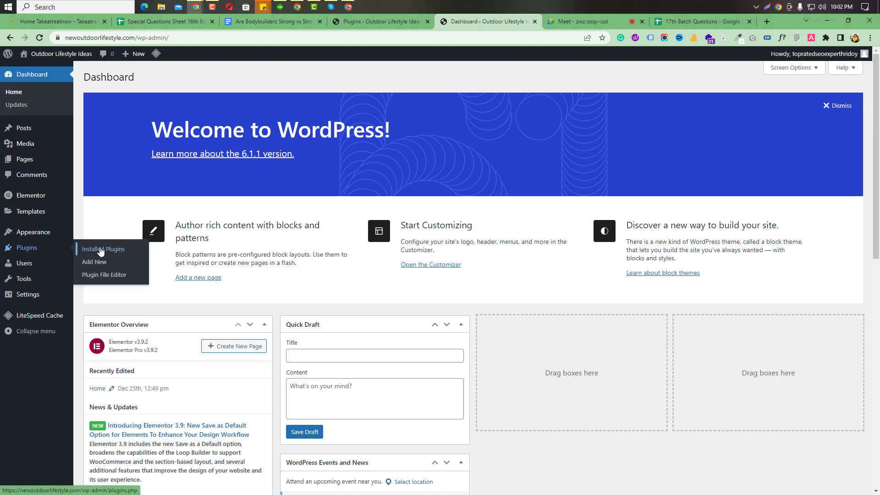
left_click(100, 249)
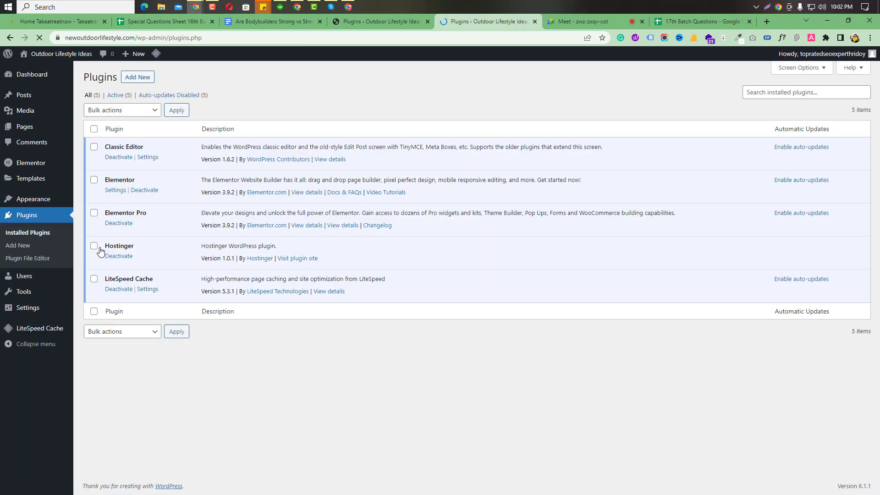
Frame the plugins list in a screen capture with the rectangle annotation tool chosen, and discard the capture.
key("Print")
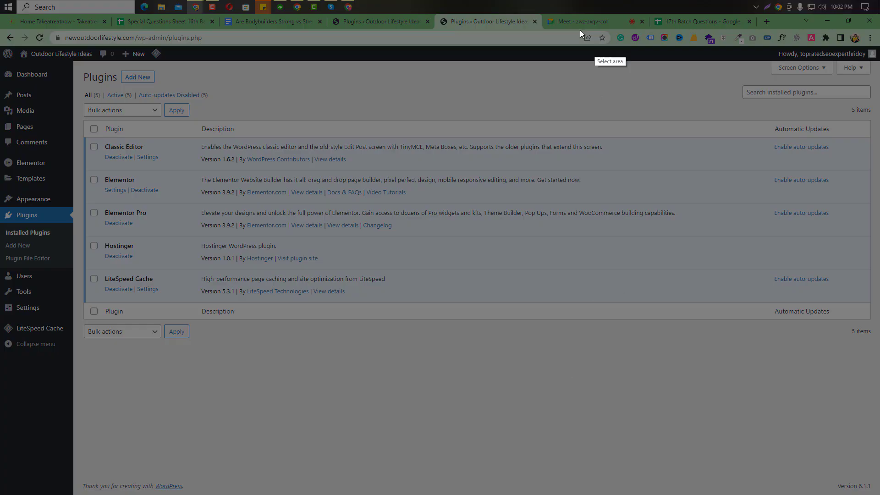
left_click_drag(73, 59, 878, 362)
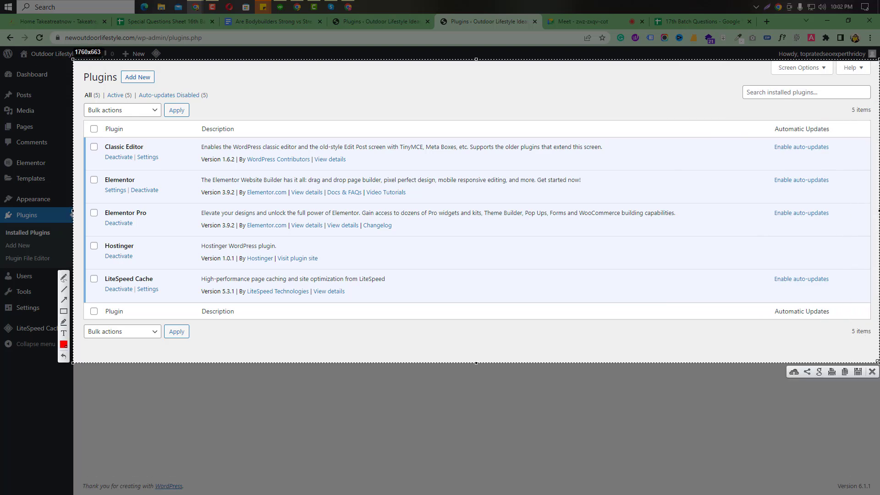
left_click(63, 311)
left_click(873, 372)
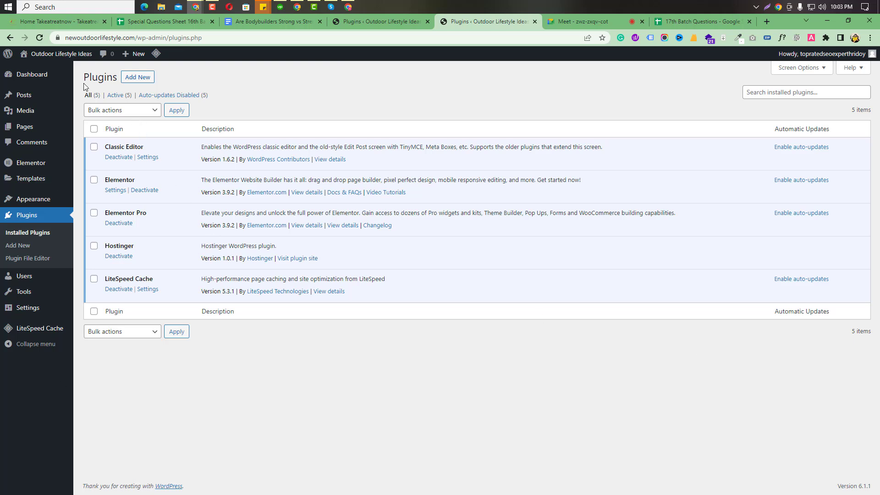
Search the new plugins for "Yoast SEO", then install and activate the Yoast SEO plugin.
left_click(144, 82)
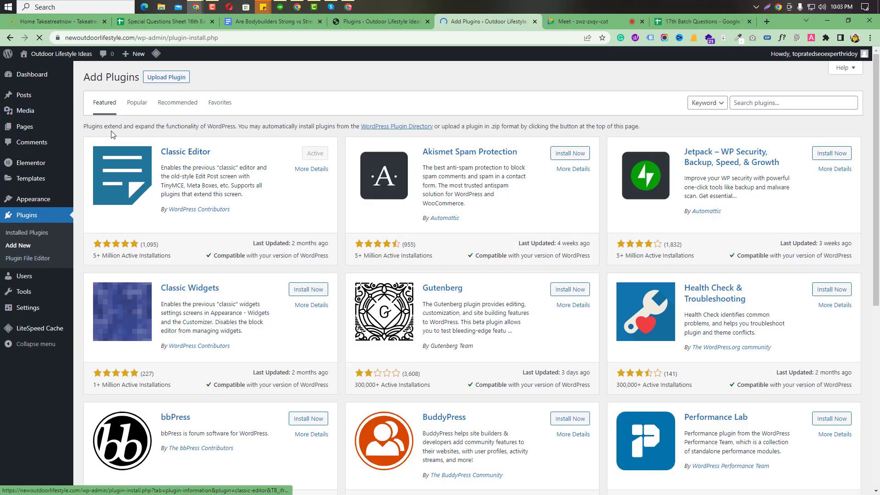
left_click(757, 103)
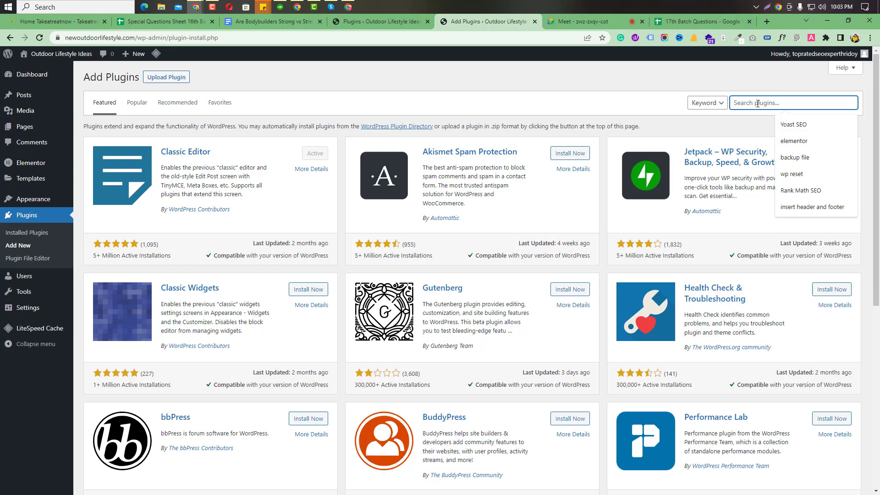
type("Yoas")
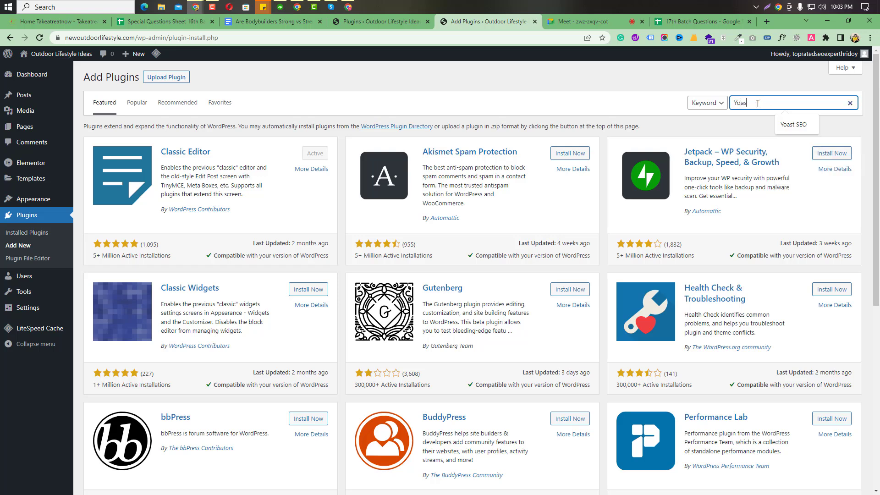
type("t SEO")
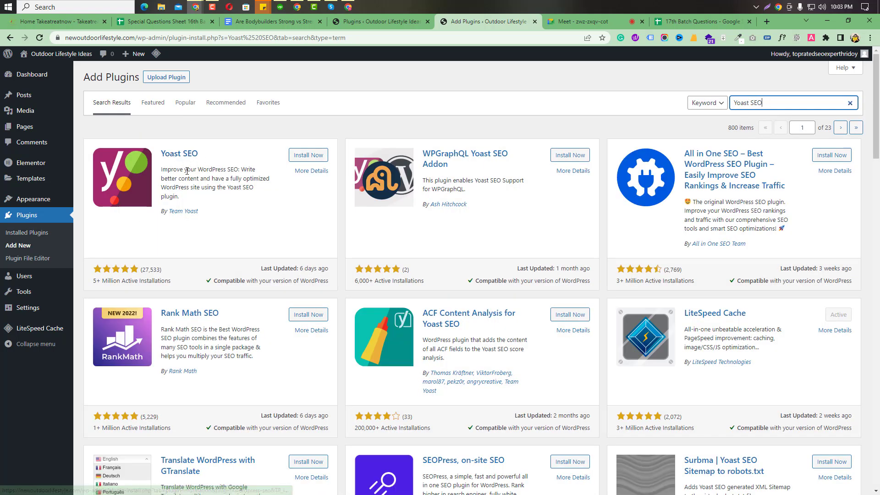
left_click(303, 157)
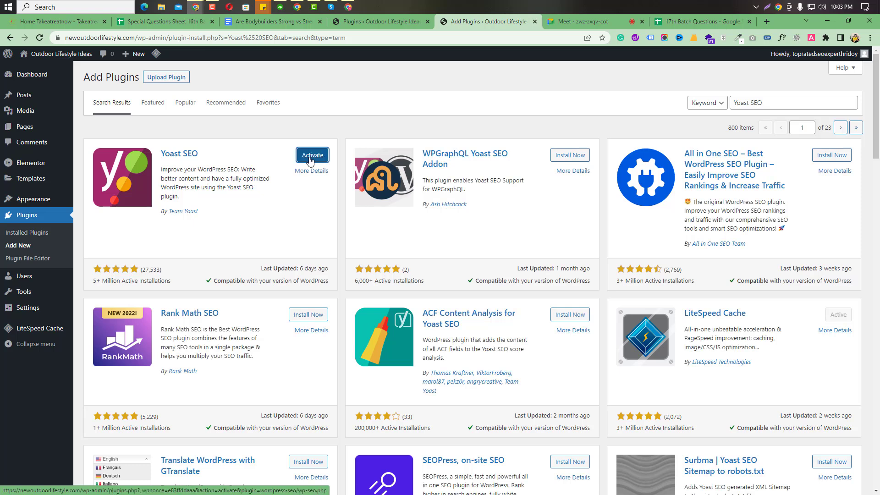
left_click(310, 158)
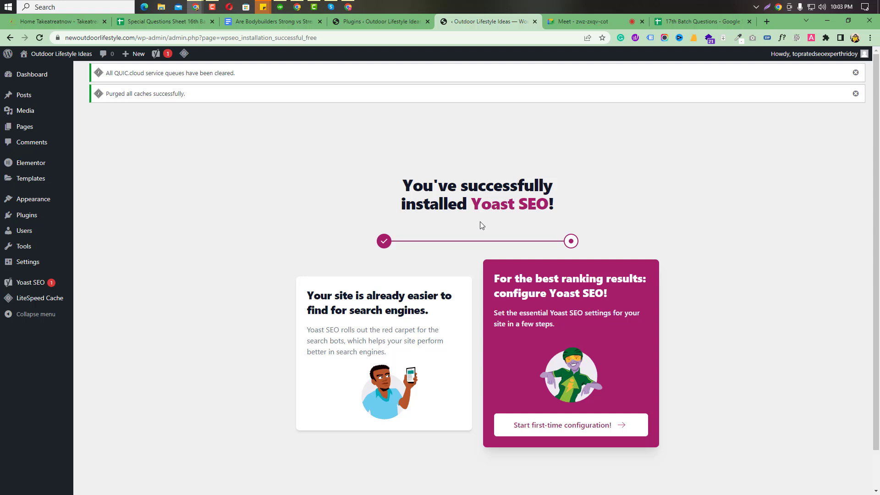
Highlight the Yoast SEO installation heading, clear the highlight and open the plugin's first-time configuration.
left_click_drag(403, 182, 575, 214)
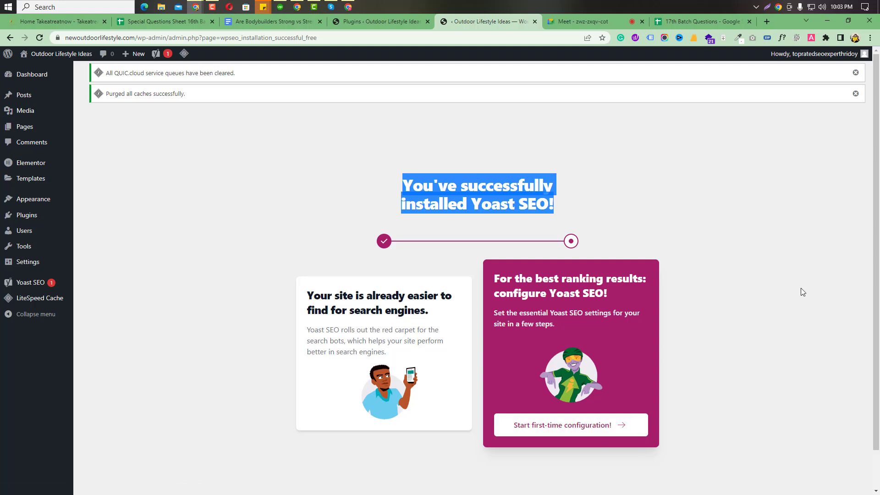
left_click(740, 240)
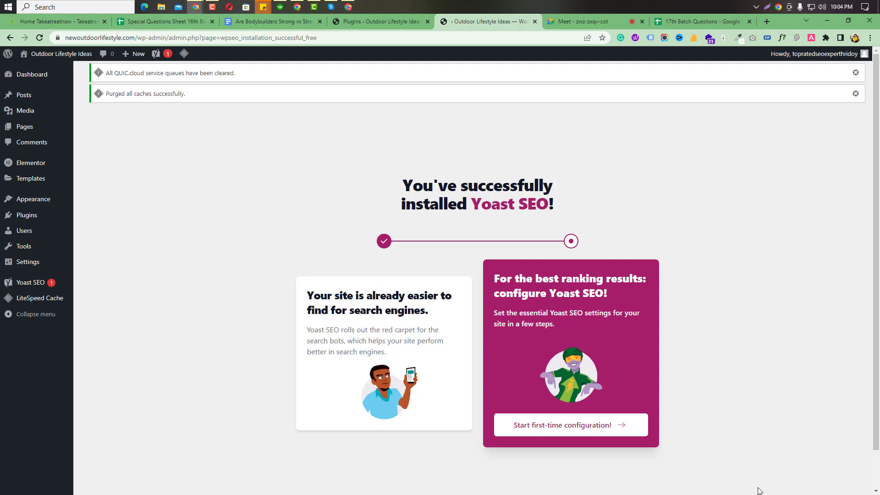
left_click(543, 429)
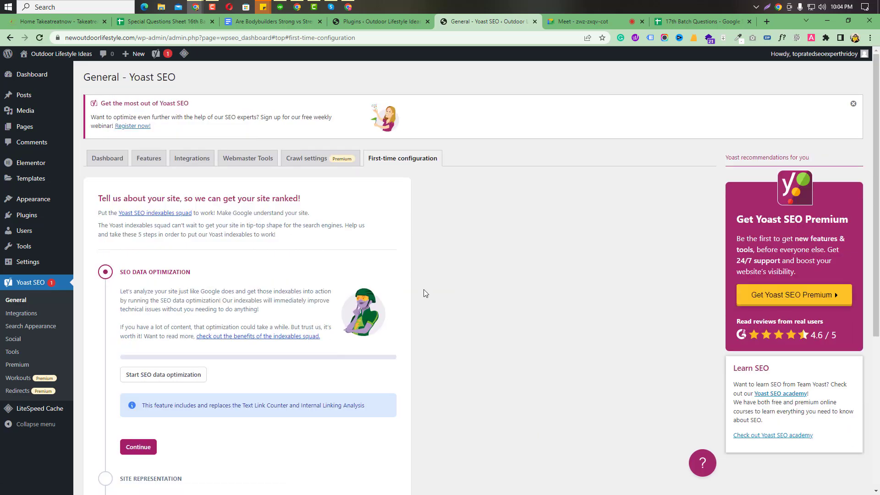
Open the list of all posts and look through it from the newest entry downward and back.
mouse_move(165, 58)
mouse_move(23, 103)
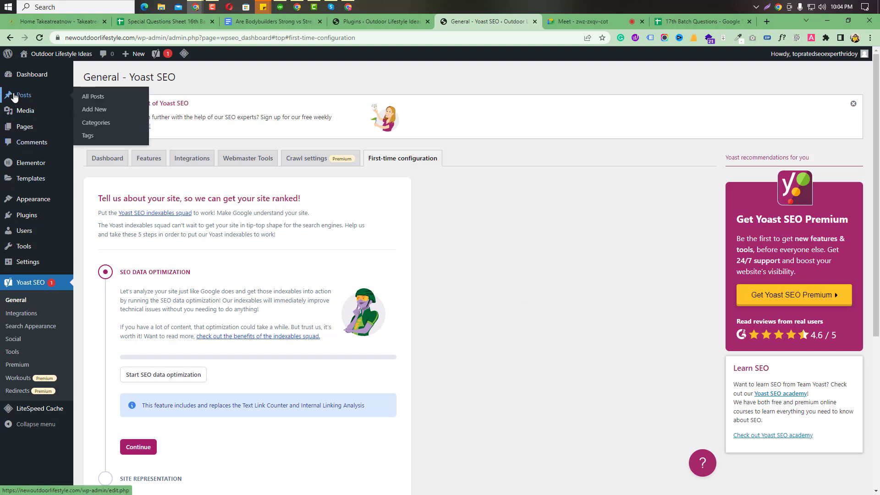
left_click(92, 96)
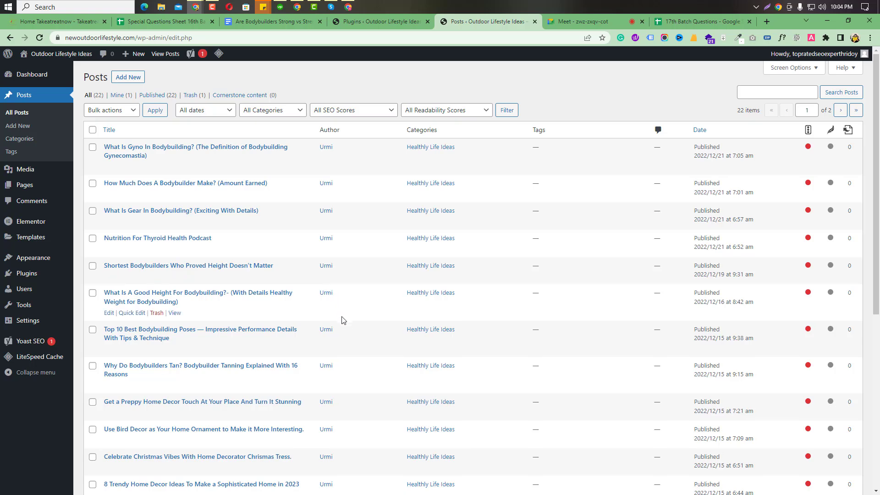
scroll(347, 359, "down", 2)
scroll(343, 345, "up", 2)
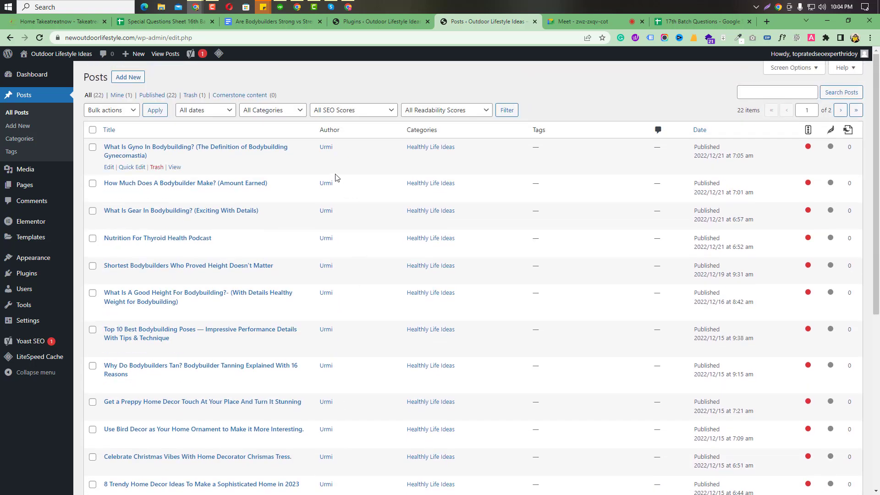
scroll(336, 179, "down", 5)
scroll(634, 330, "down", 3)
scroll(640, 330, "up", 8)
Switch to the Meet call and admit everyone in the waiting group at once.
left_click(573, 17)
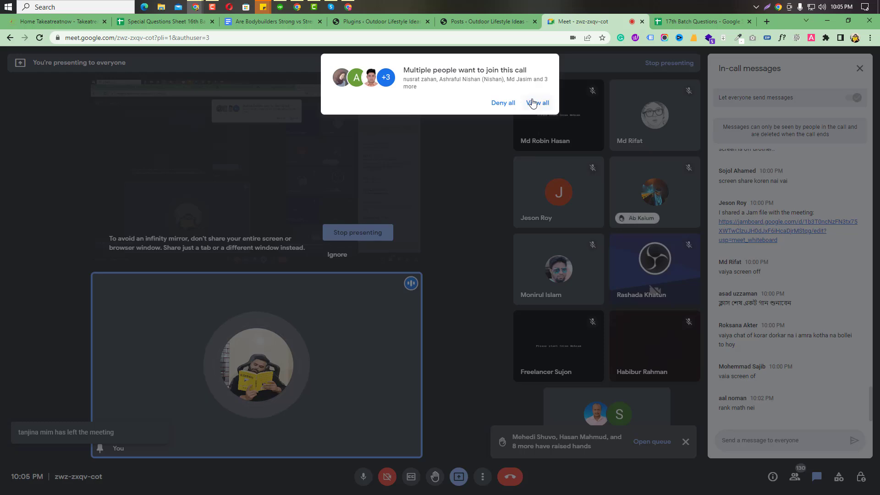
left_click(532, 104)
left_click(534, 287)
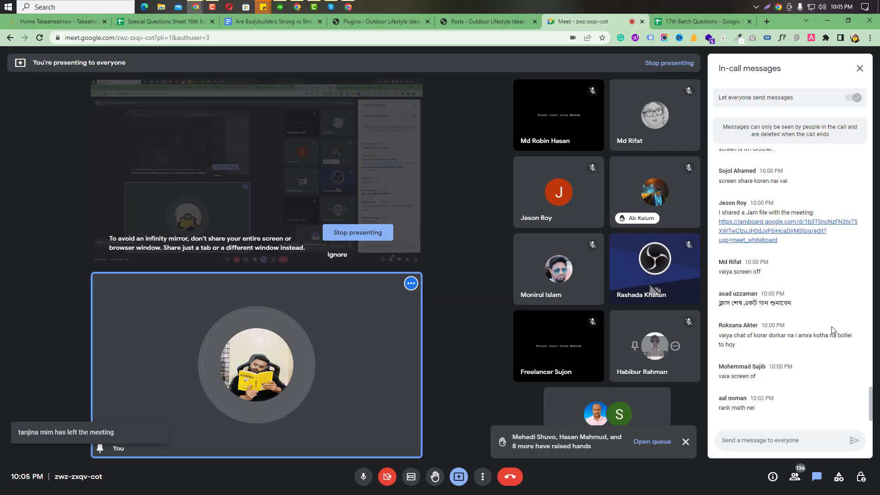
Go back to the WordPress posts list and start a new post.
left_click(461, 23)
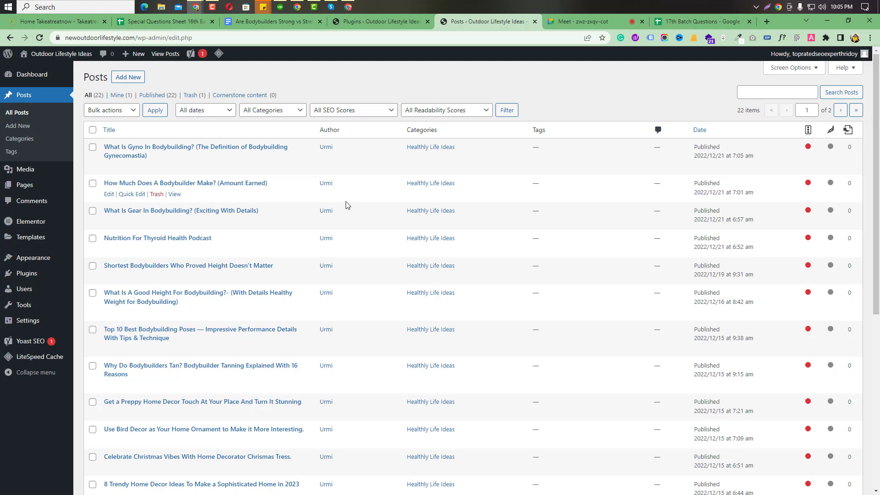
left_click(128, 77)
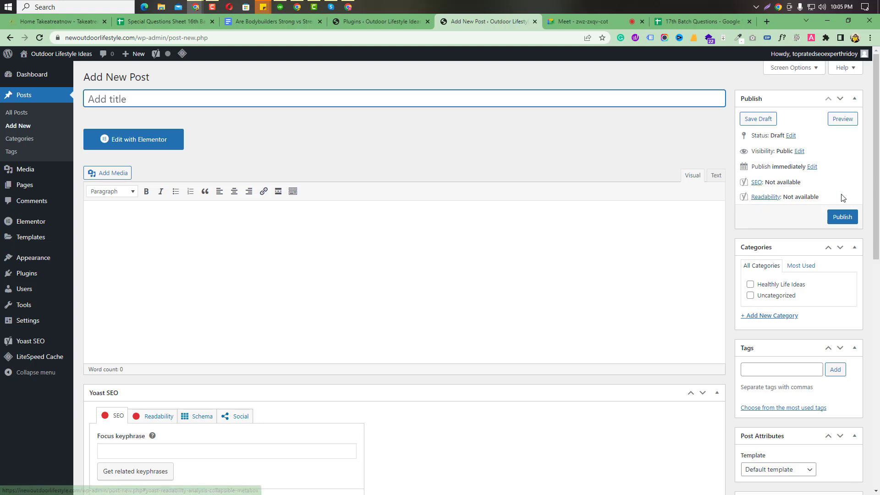
Capture the publishing and category boxes, outline the Readability and SEO statuses with red rectangles, and discard the capture.
key("Print")
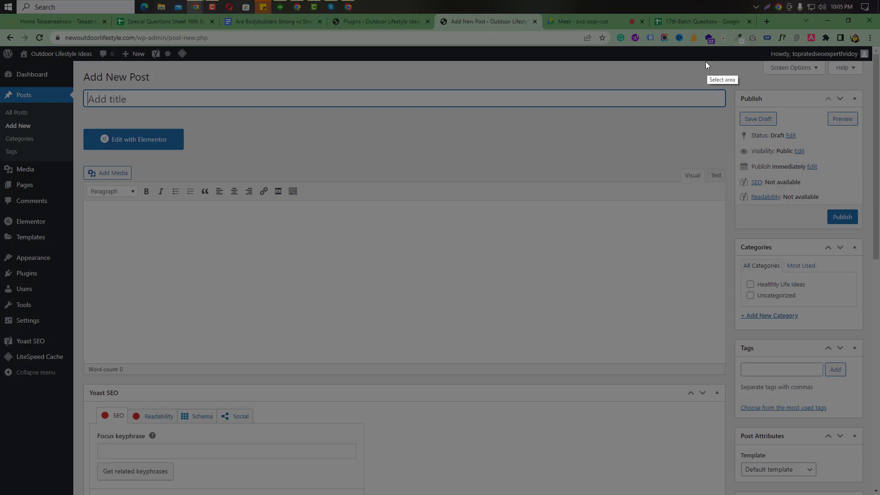
left_click_drag(706, 62, 879, 329)
left_click(695, 277)
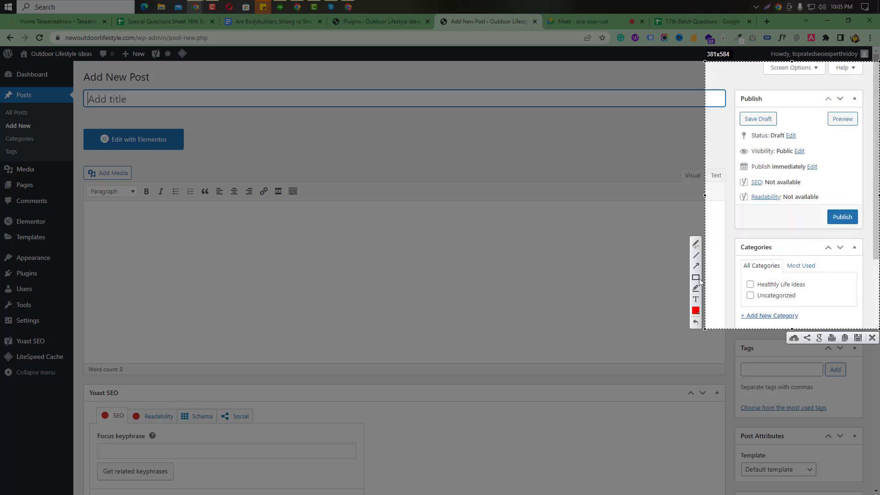
left_click_drag(737, 192, 827, 204)
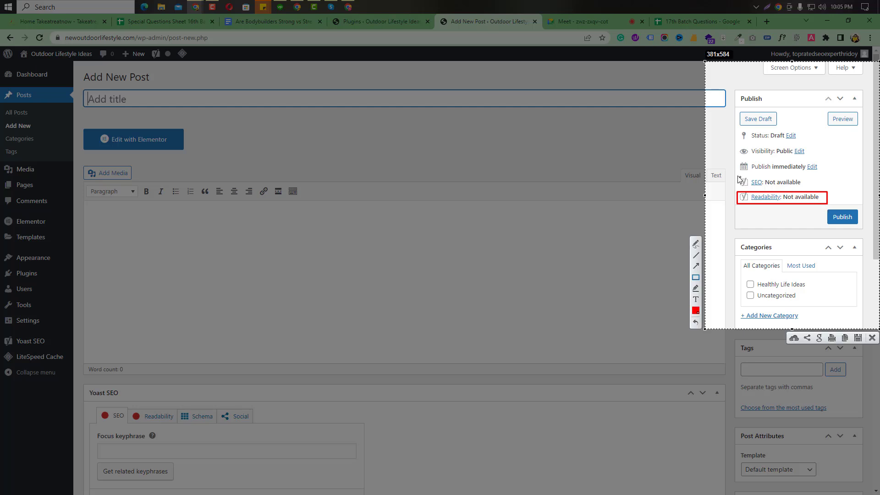
left_click_drag(734, 175, 817, 192)
left_click(874, 338)
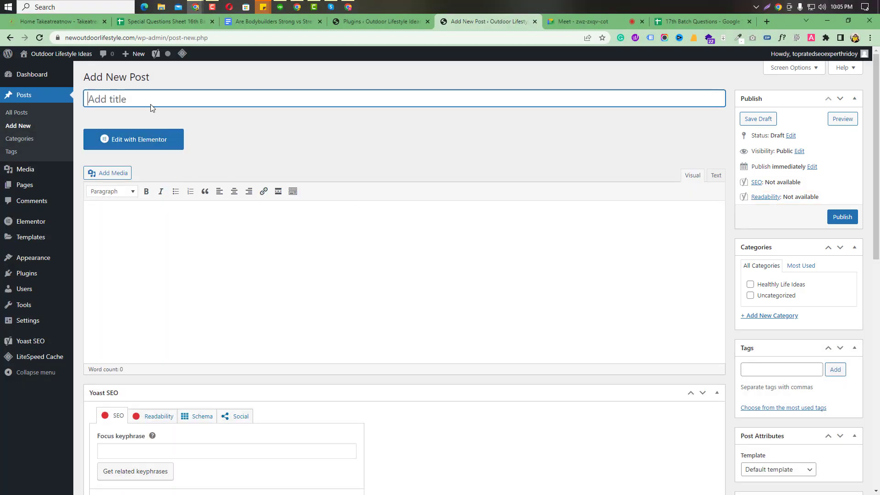
Switch to the Meet call, admit the waiting group of four, and admit two further participants one by one.
left_click(144, 230)
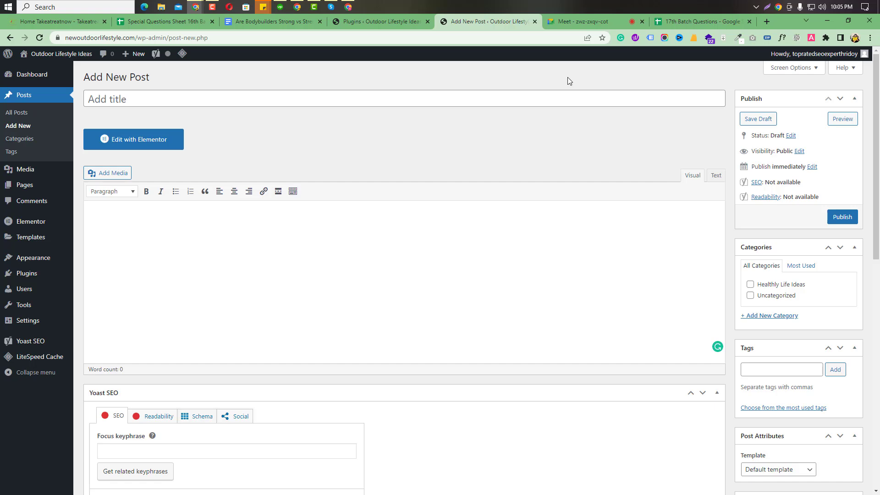
left_click(569, 25)
left_click(537, 132)
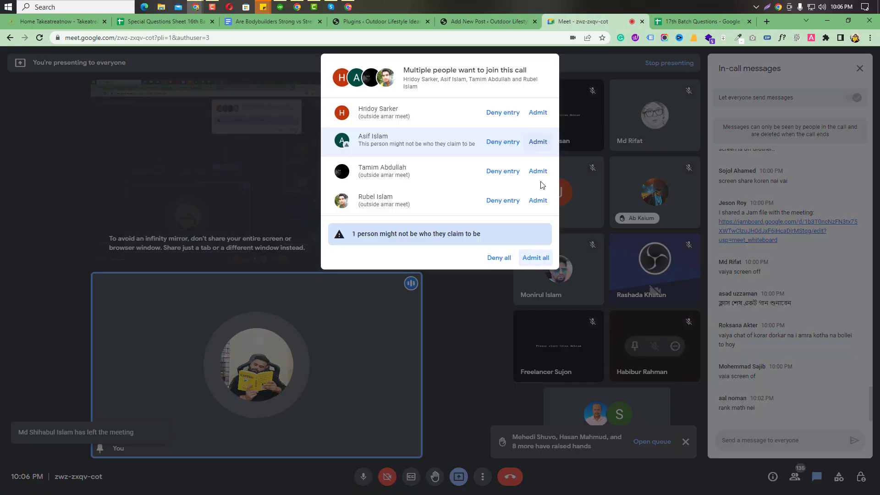
left_click(535, 259)
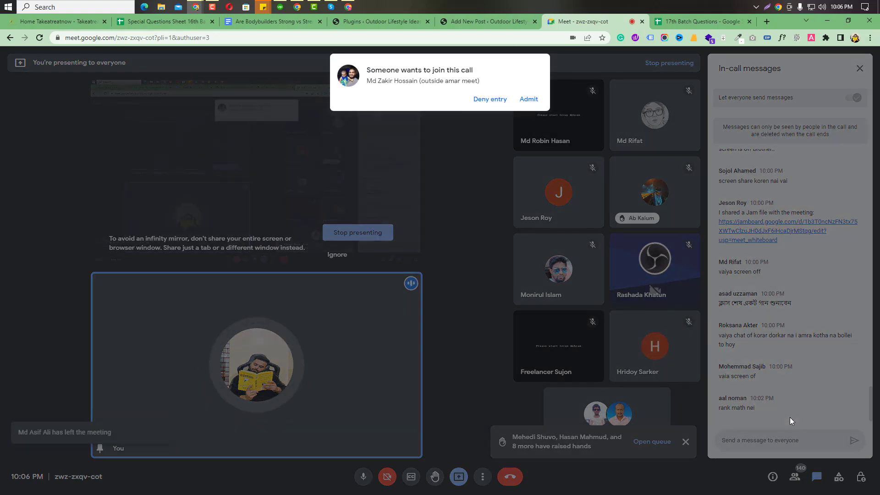
left_click(538, 107)
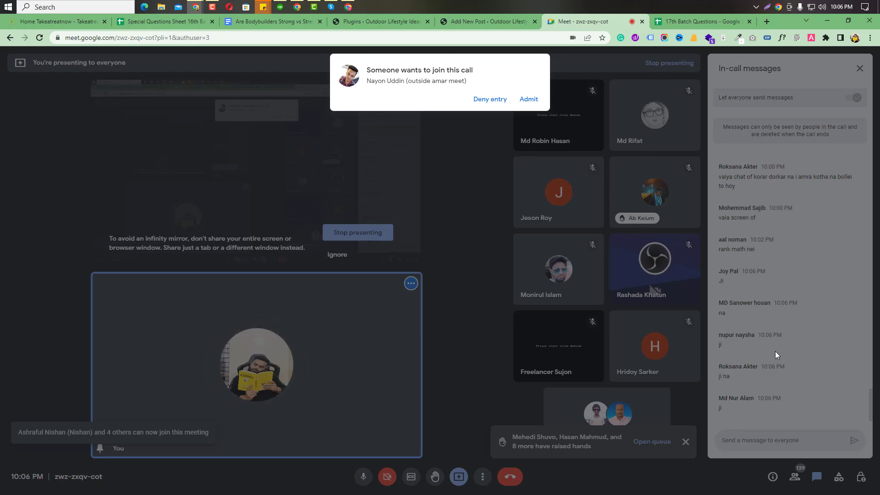
left_click(529, 98)
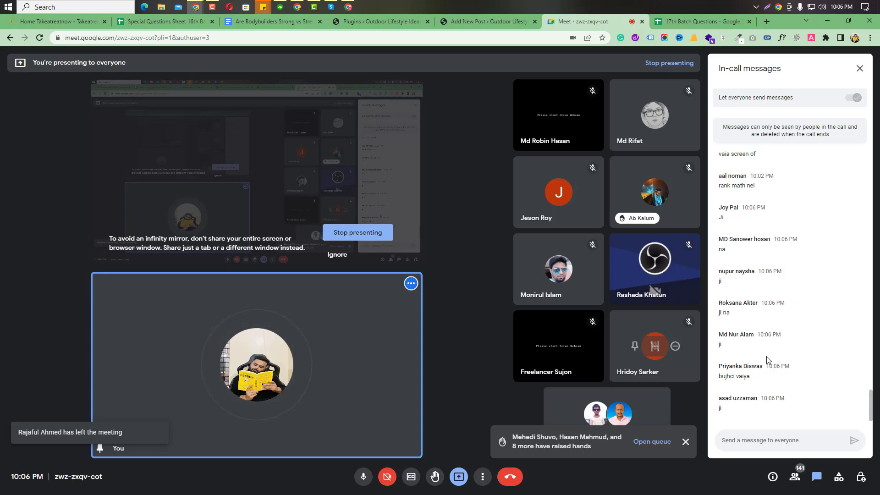
Return to the new post, put the cursor in its title and examine the Yoast SEO section below the editor.
left_click(470, 21)
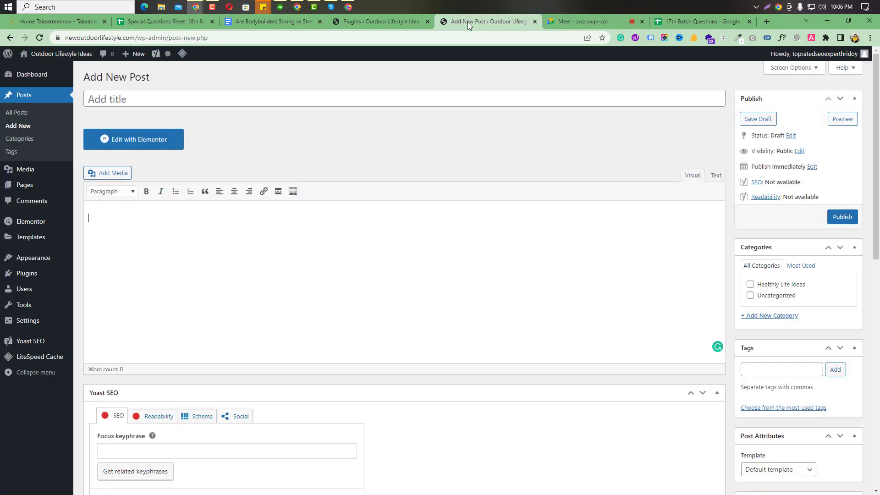
left_click(120, 102)
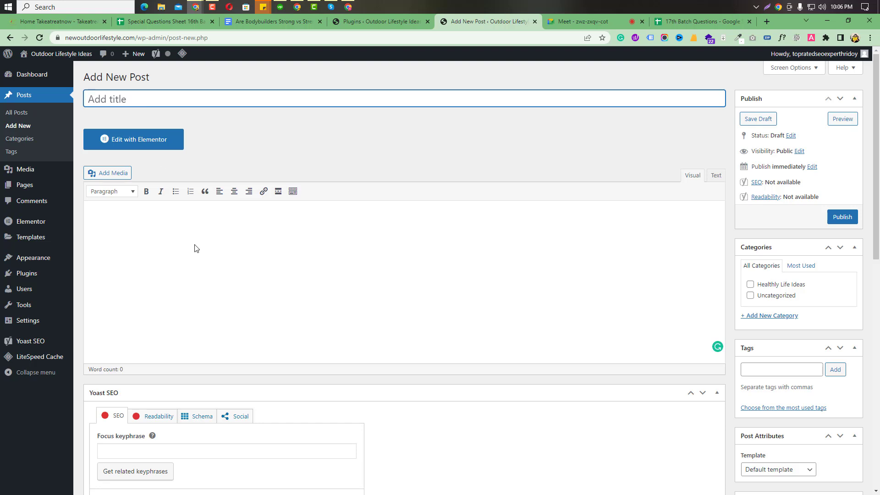
scroll(409, 324, "down", 2)
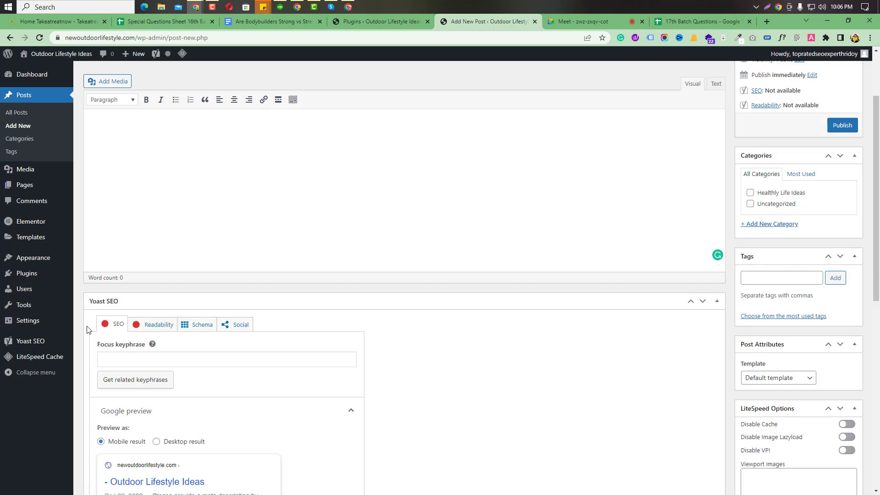
Admit the next waiting participant in the Meet call and return to the empty title of the new post.
left_click(589, 24)
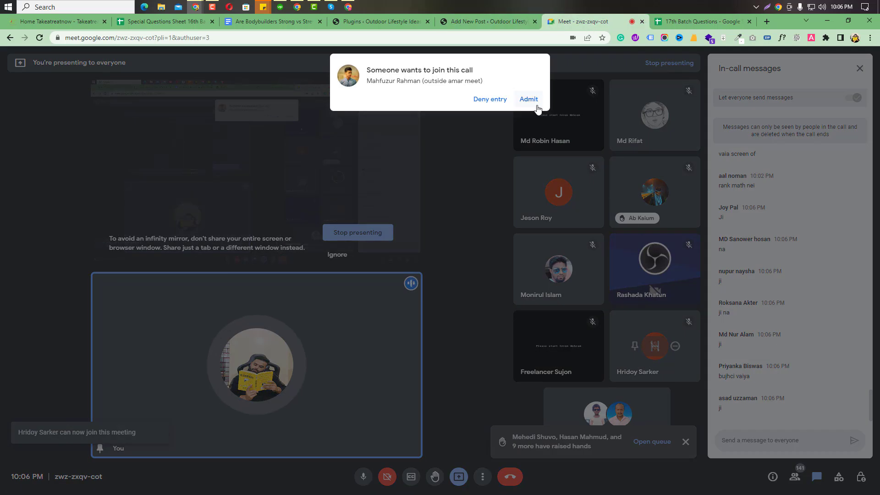
left_click(532, 97)
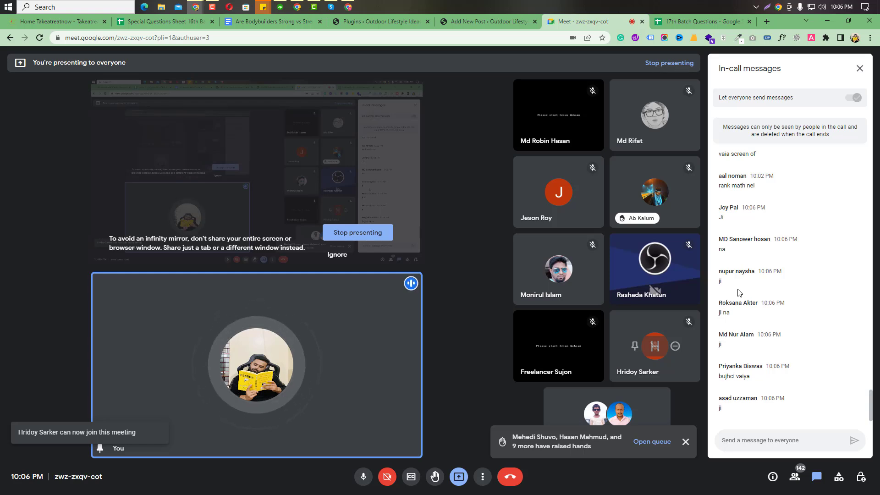
left_click(472, 16)
scroll(130, 202, "up", 2)
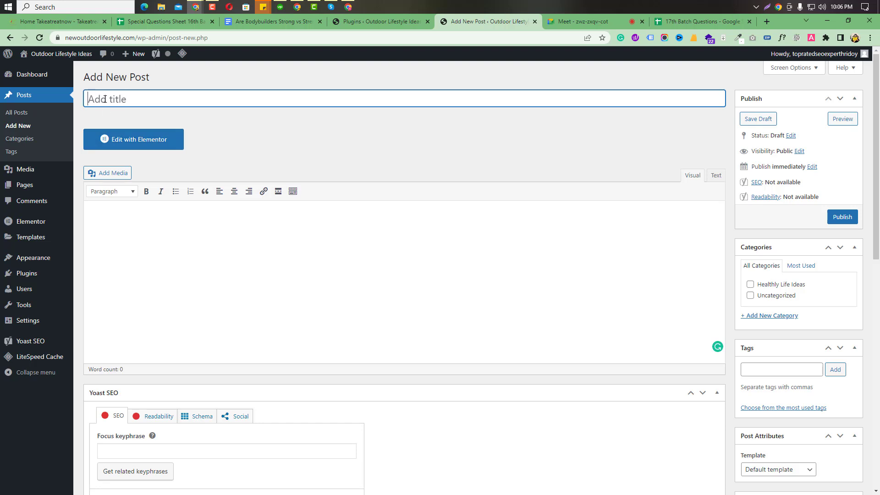
Copy the title "Strength Training for Bodybuilders - Top Best 10 Differences" from the article document.
left_click(262, 21)
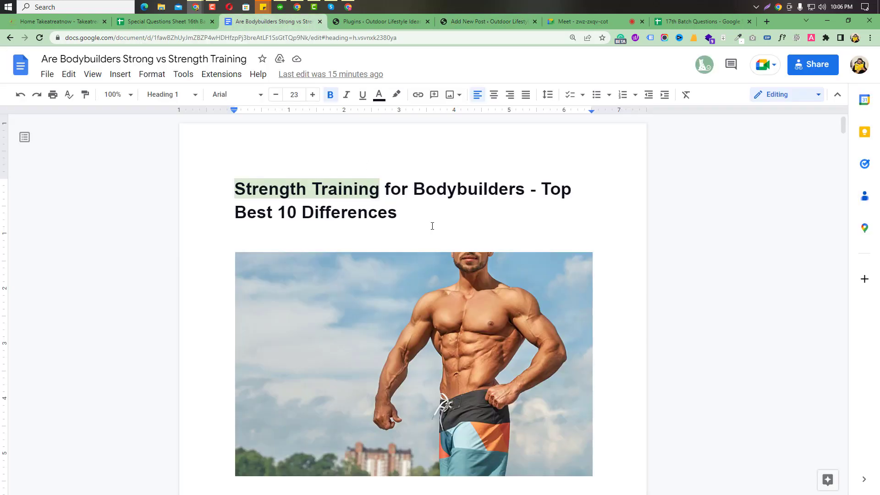
left_click(310, 215)
left_click(236, 185)
left_click_drag(235, 186, 406, 205)
key("ctrl+c")
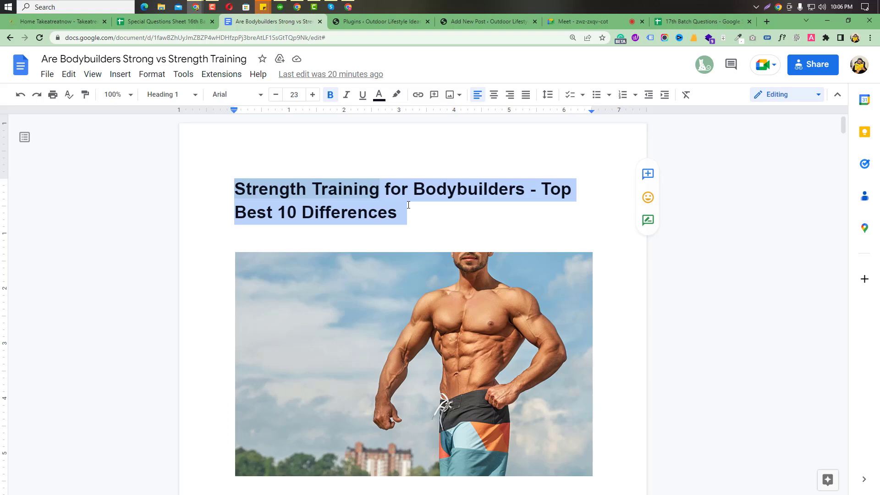
Admit another waiting participant in the Meet call and go back to the article document.
left_click(576, 22)
left_click(528, 99)
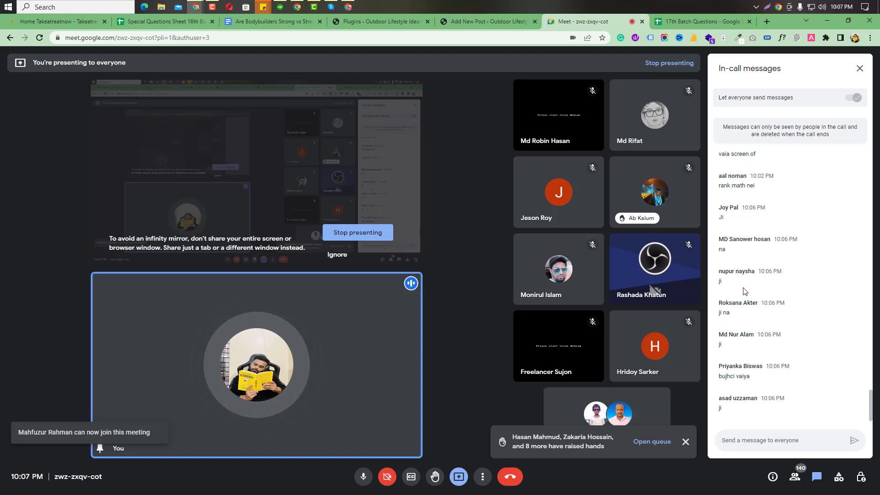
left_click(252, 27)
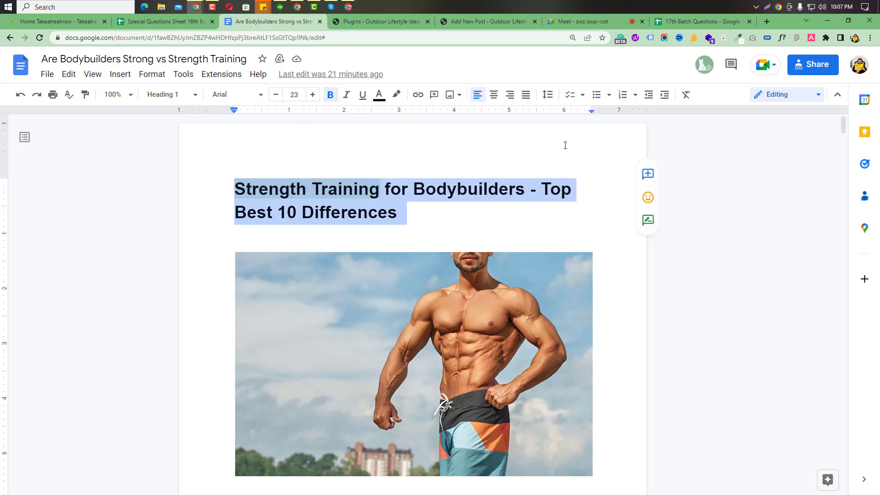
Return to the new post, paste "Strength Training for Bodybuilders - Top Best 10 Differences" as its title and highlight the permalink label.
left_click(578, 22)
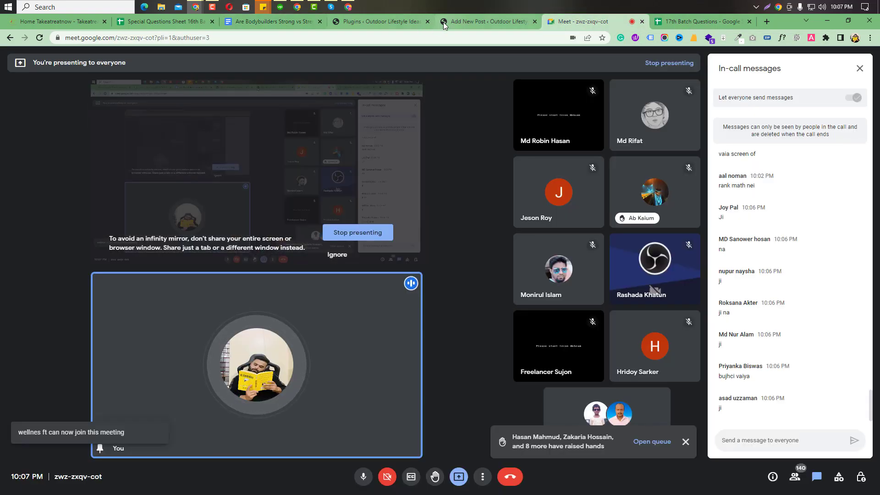
left_click(444, 22)
key("ctrl+v")
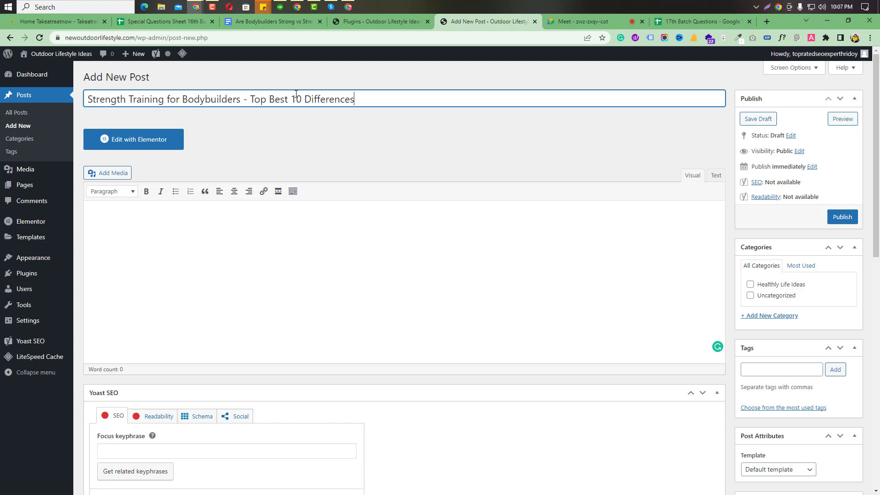
left_click(360, 145)
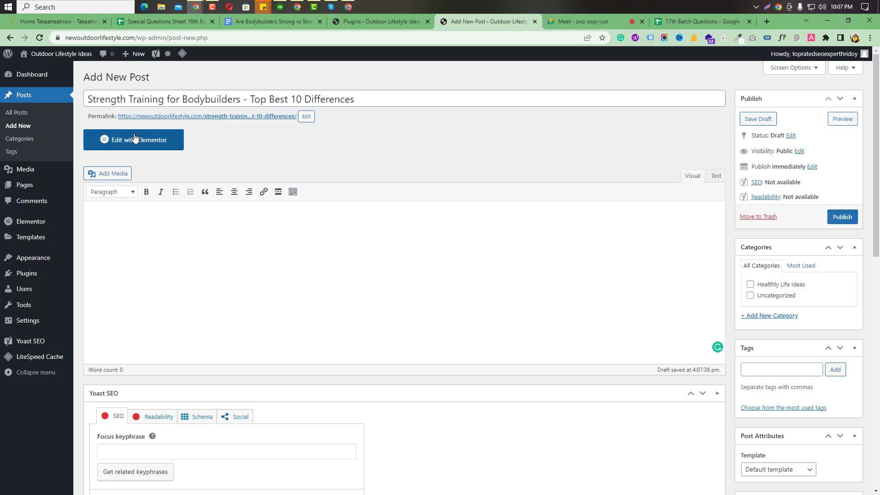
left_click_drag(93, 116, 117, 117)
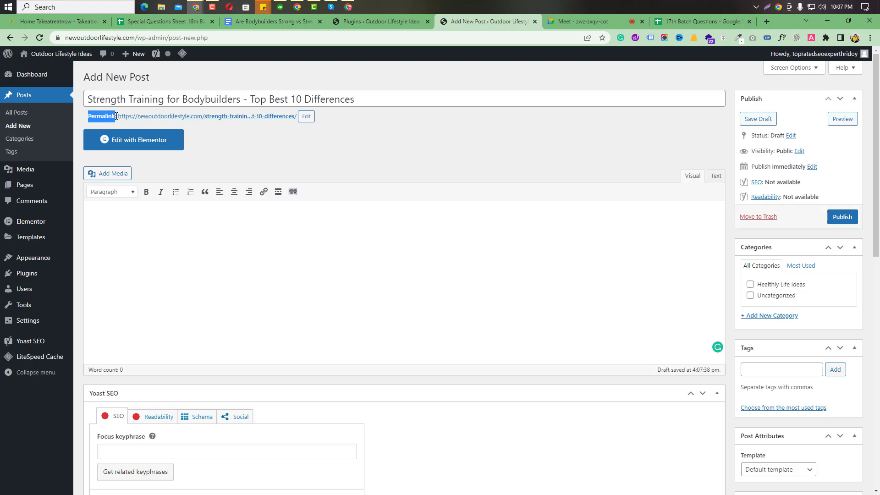
Admit the waiting participant in the Meet call and select the bodybuilder image below the title in the article document.
left_click(562, 27)
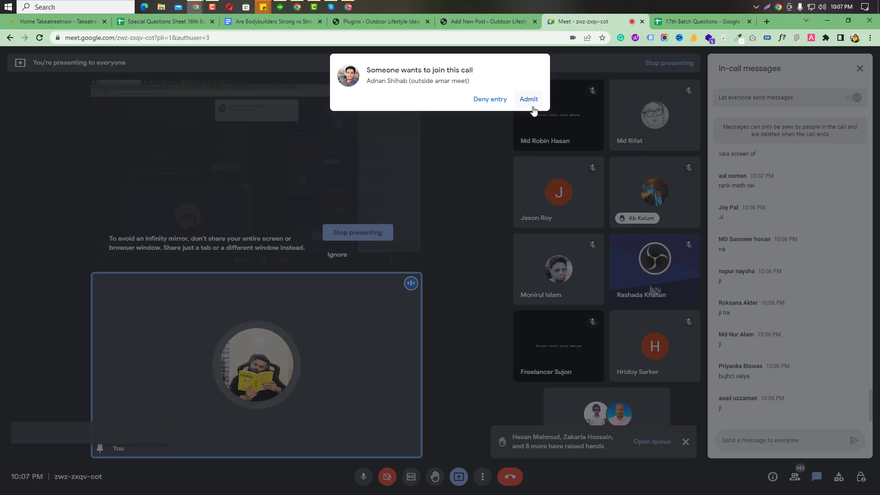
left_click(534, 110)
left_click(285, 22)
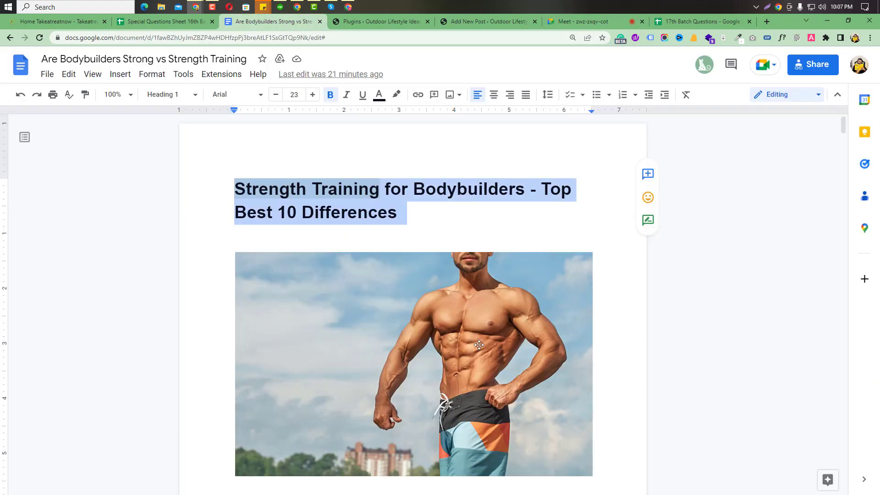
left_click(459, 379)
scroll(459, 378, "down", 2)
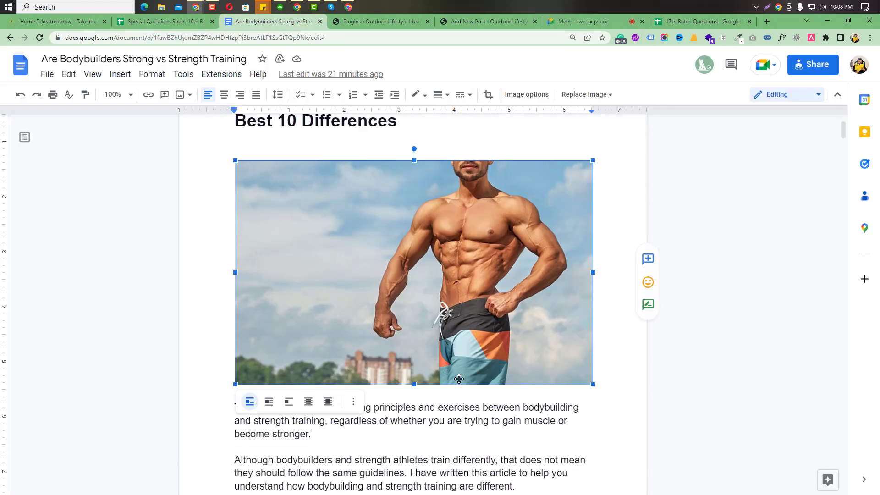
Go to the Meet call and admit the next three waiting participants one after another.
left_click(580, 22)
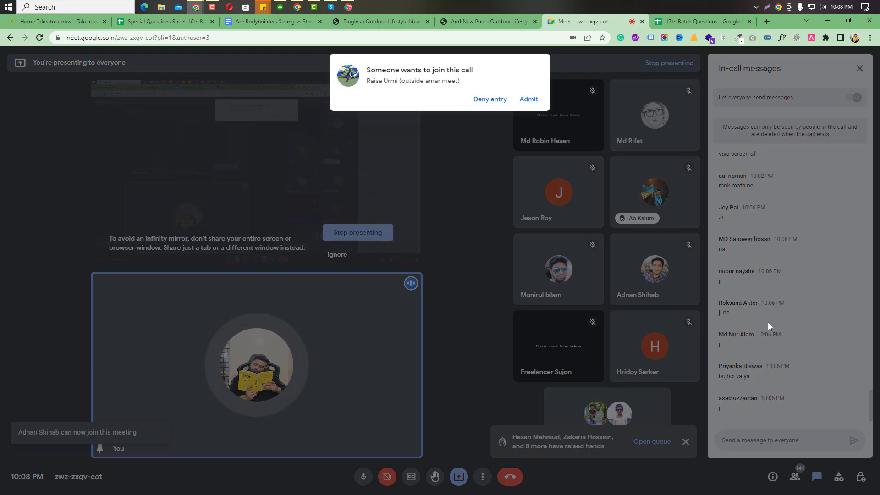
left_click(527, 102)
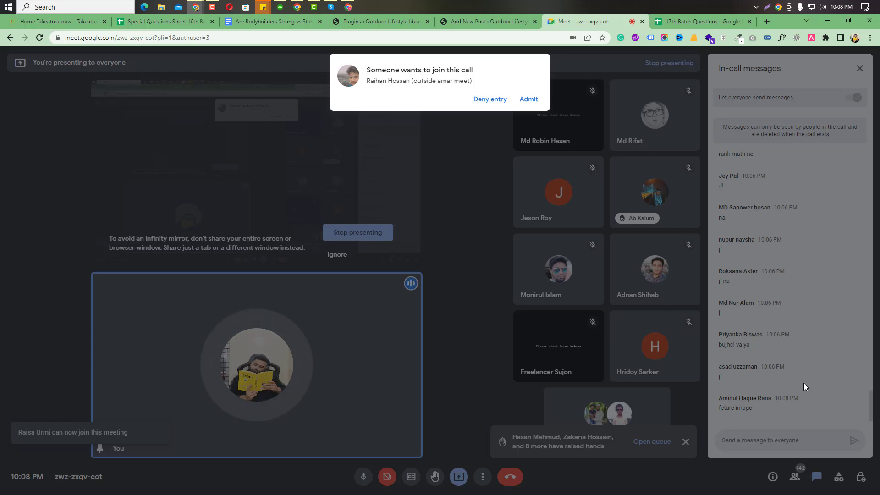
left_click(529, 99)
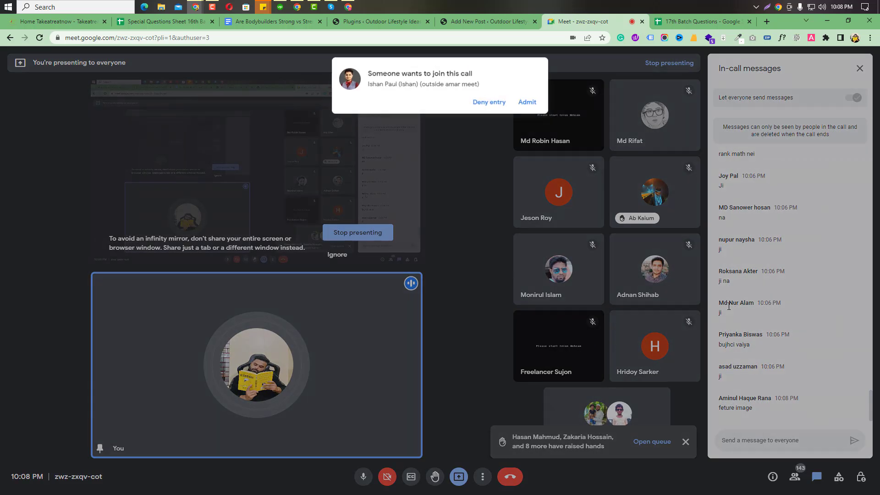
left_click(528, 100)
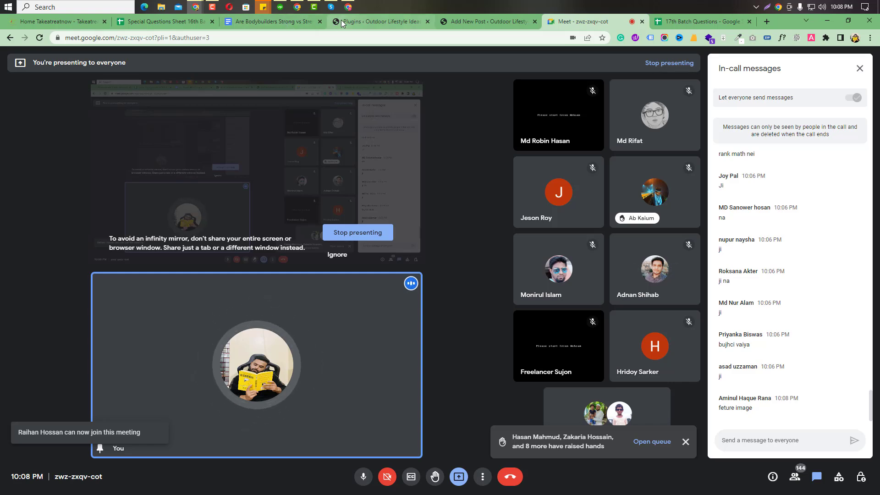
Return to the new post, upload the Body Builders picture from the SEO Image folder for its featured image and highlight the file name.
left_click(394, 21)
left_click(456, 23)
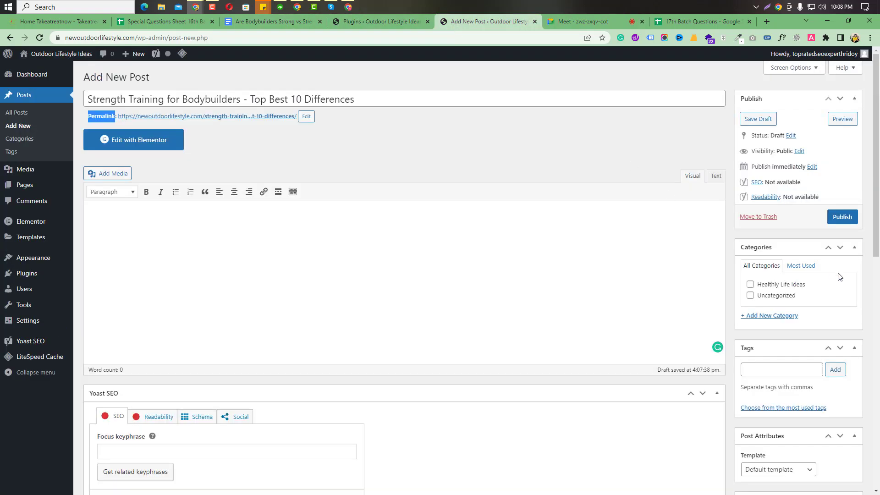
scroll(839, 270, "down", 5)
scroll(839, 271, "down", 6)
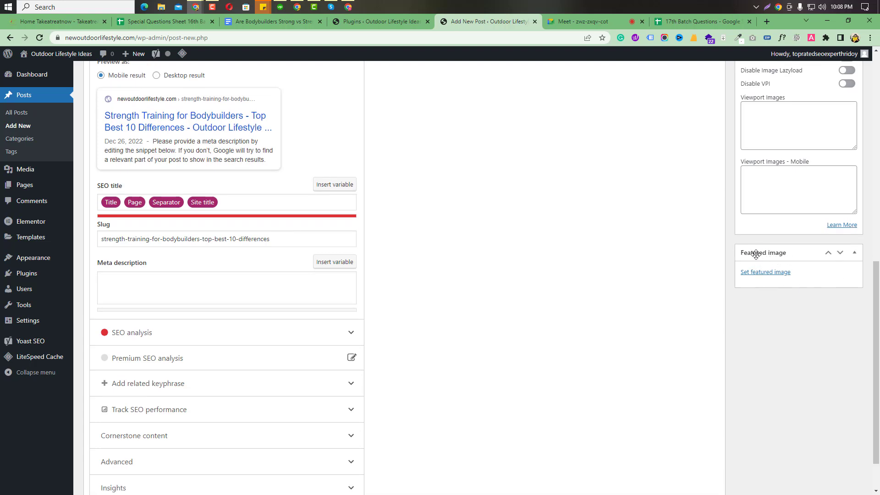
left_click(770, 274)
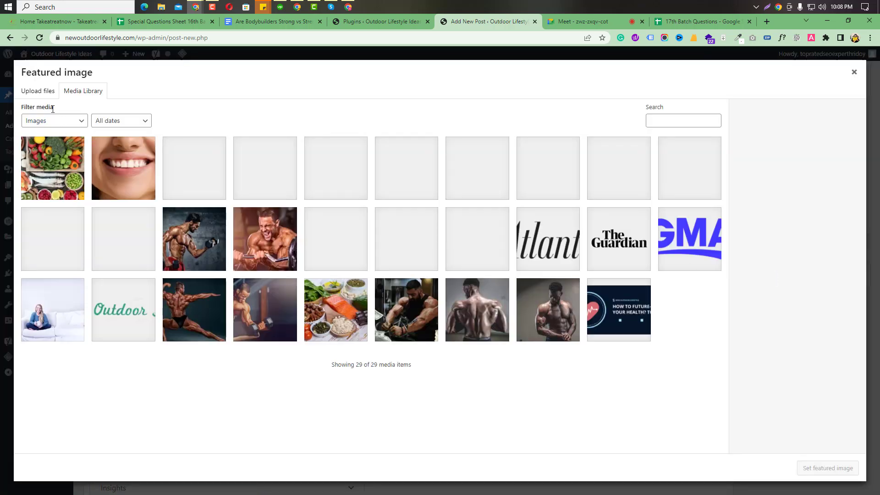
left_click(47, 95)
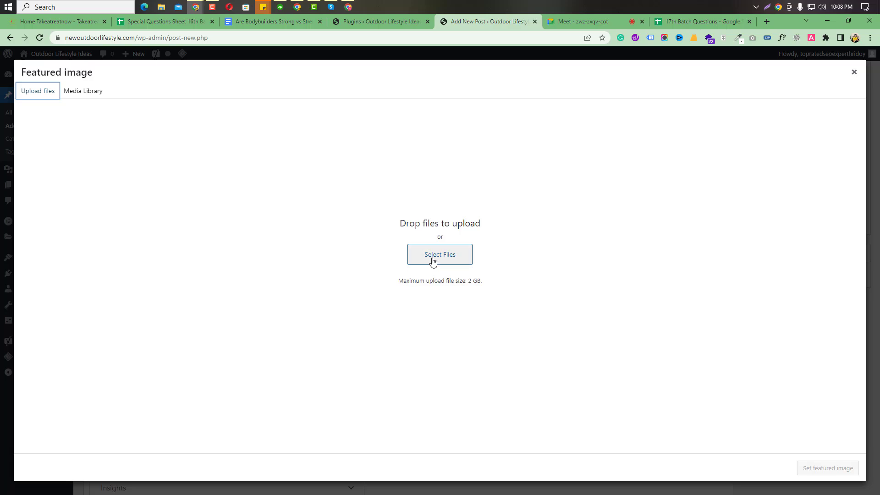
left_click(432, 261)
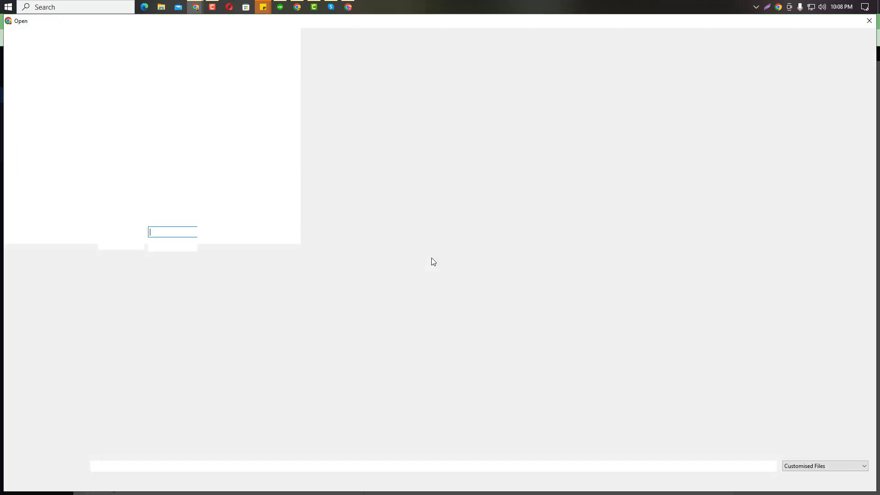
scroll(495, 312, "down", 3)
scroll(571, 362, "up", 3)
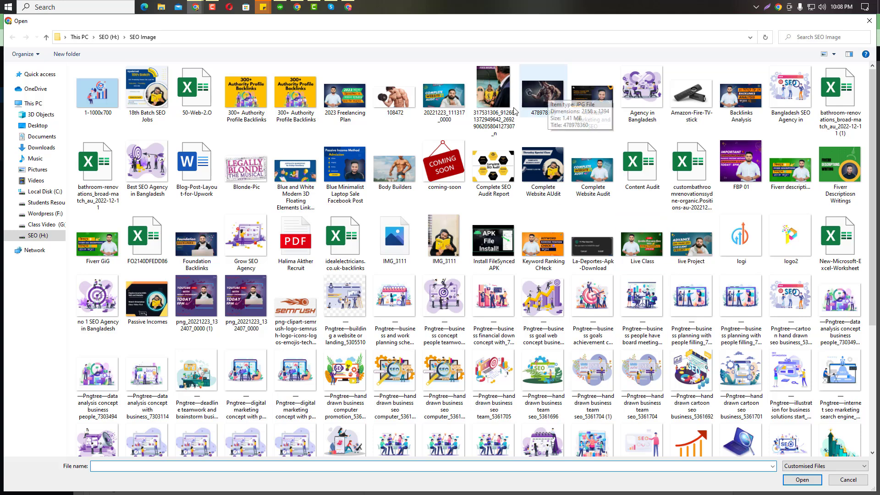
double_click(392, 180)
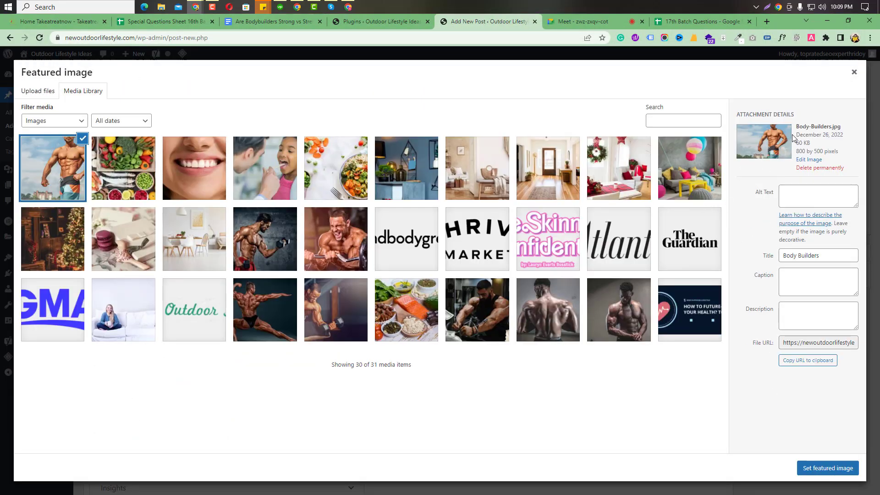
left_click_drag(799, 126, 840, 126)
Return to the Meet call and admit both groups of waiting participants.
left_click(570, 20)
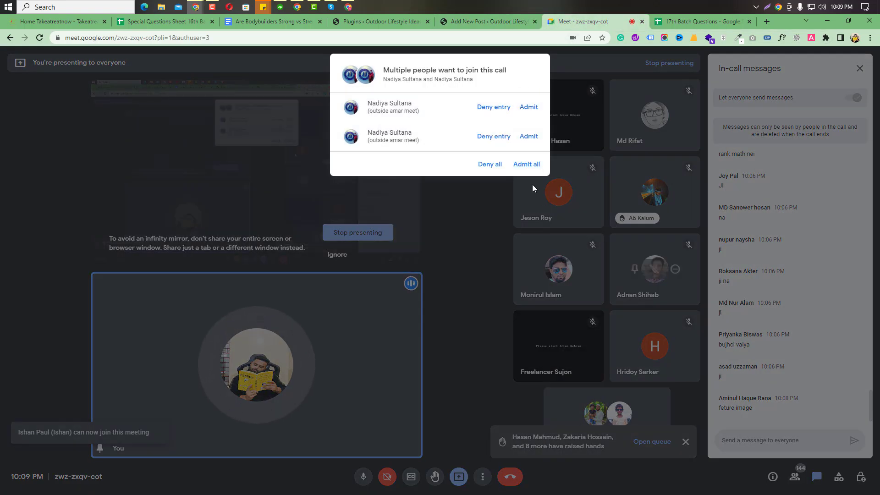
left_click(527, 164)
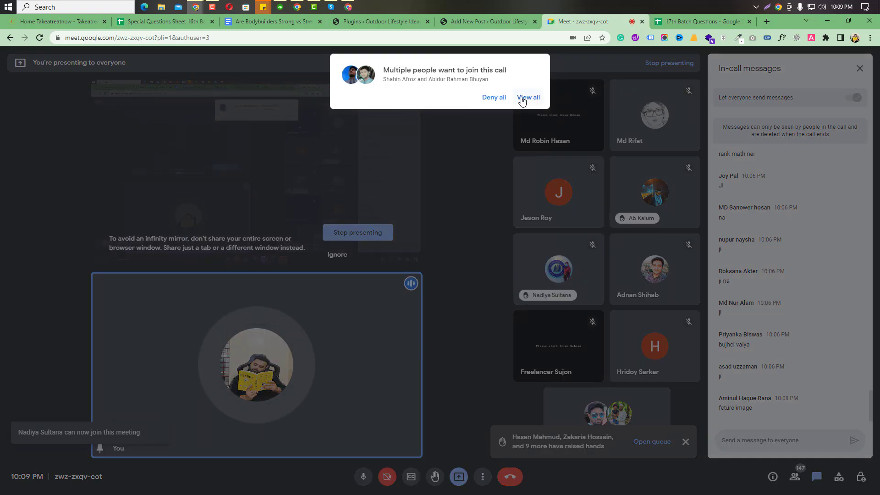
left_click(526, 95)
left_click(526, 163)
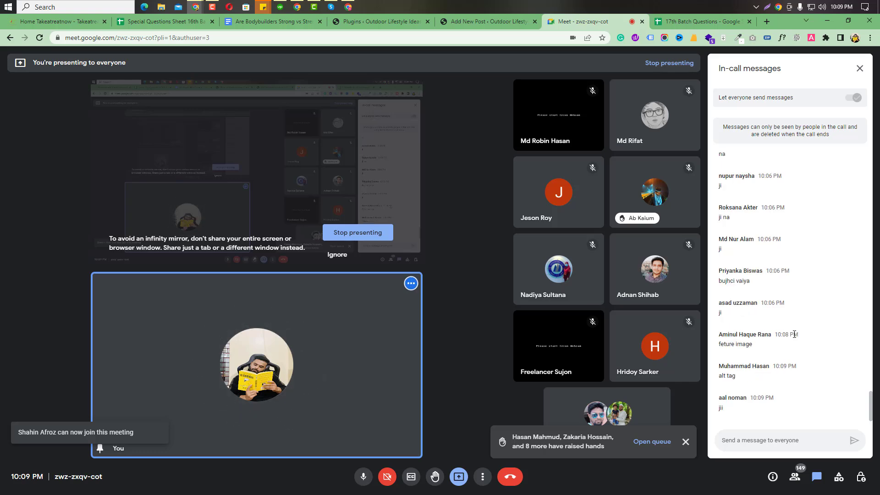
Go back to the featured image details, highlight the image's title and put the cursor in the empty alt text.
left_click(459, 22)
left_click(790, 196)
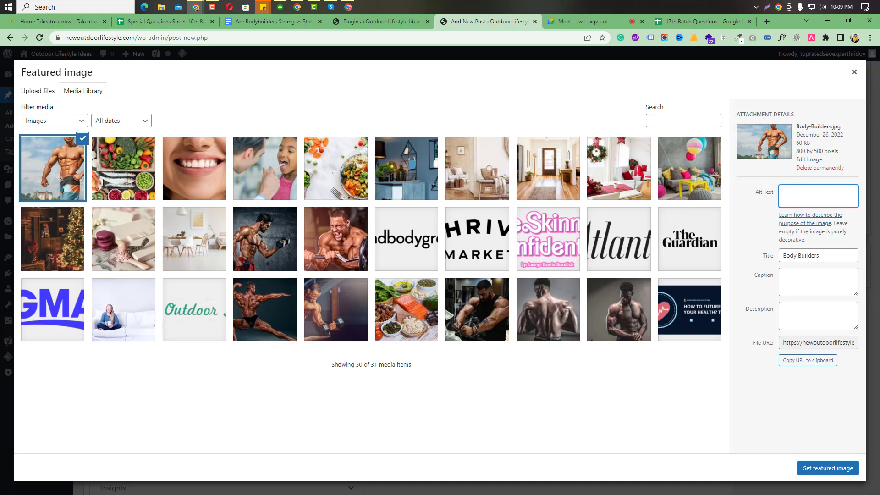
left_click_drag(781, 261, 827, 256)
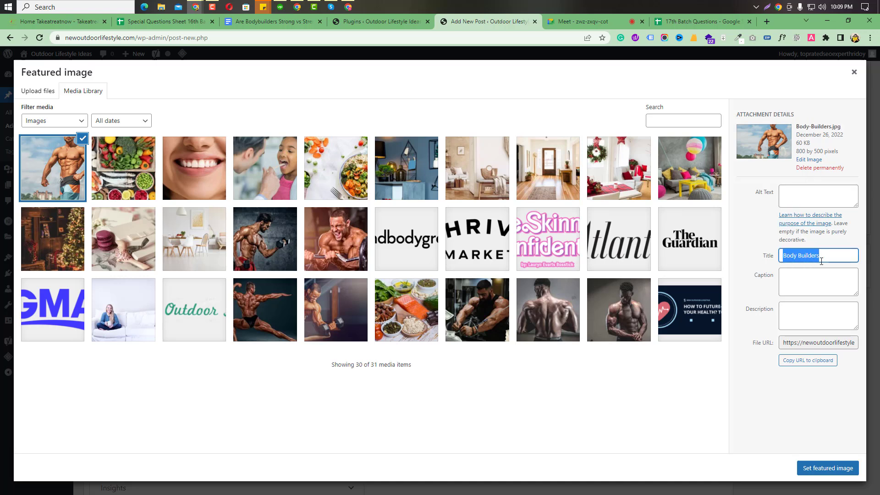
left_click(801, 198)
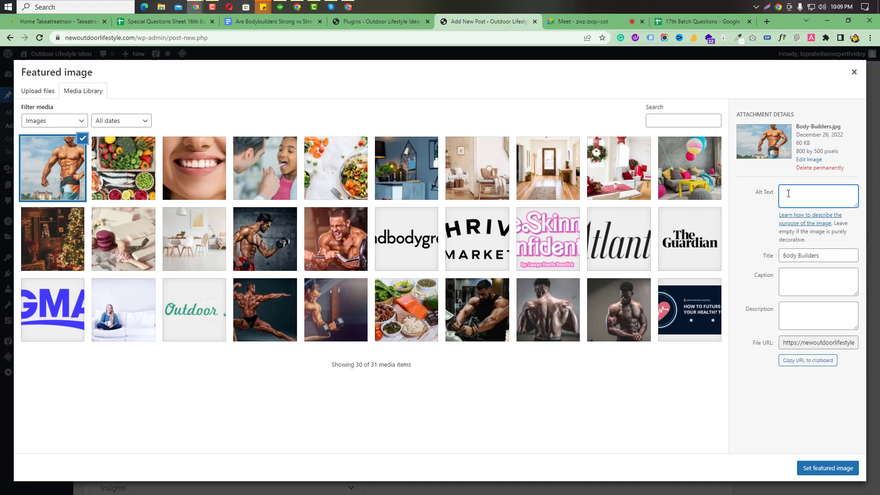
Check the Meet call again and admit two more waiting participants individually.
left_click(580, 22)
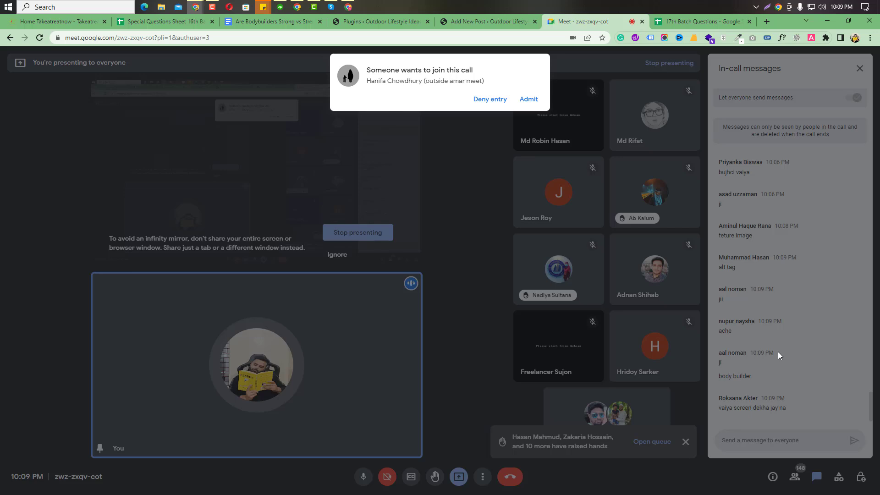
left_click(518, 106)
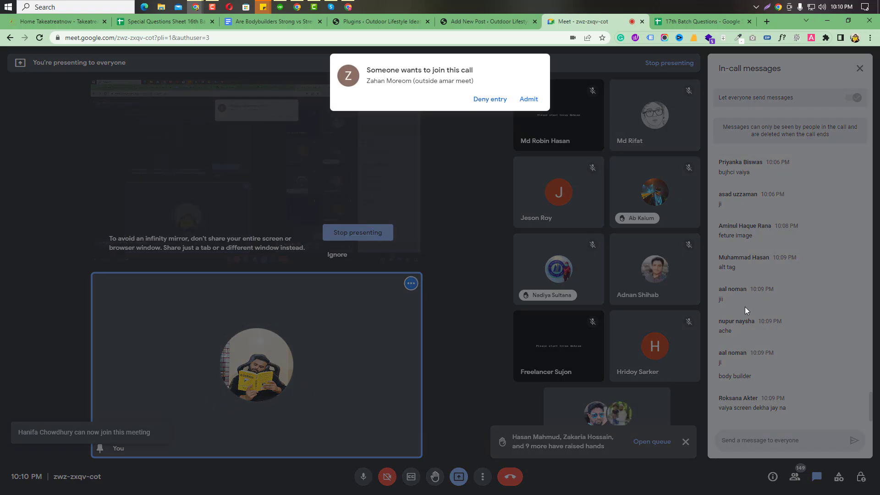
left_click(527, 106)
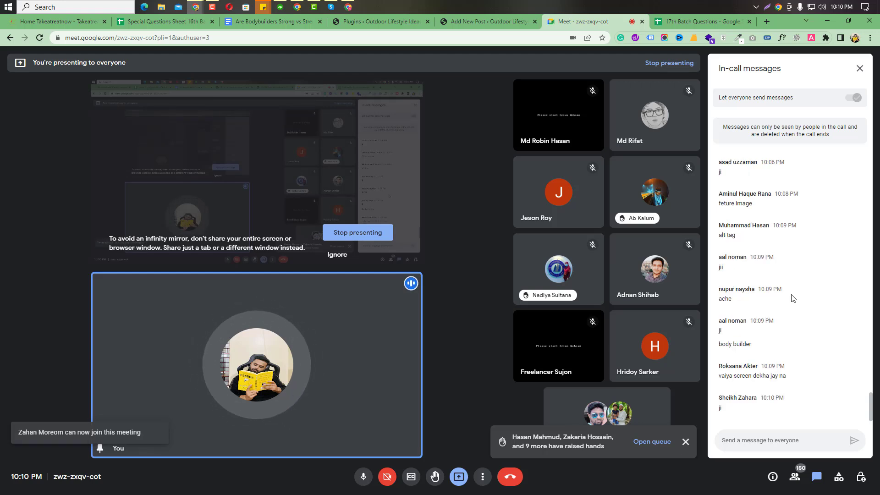
Give the uploaded image the alt text "Clean Muscle Body Builders" and set it as the post's featured image.
left_click(483, 20)
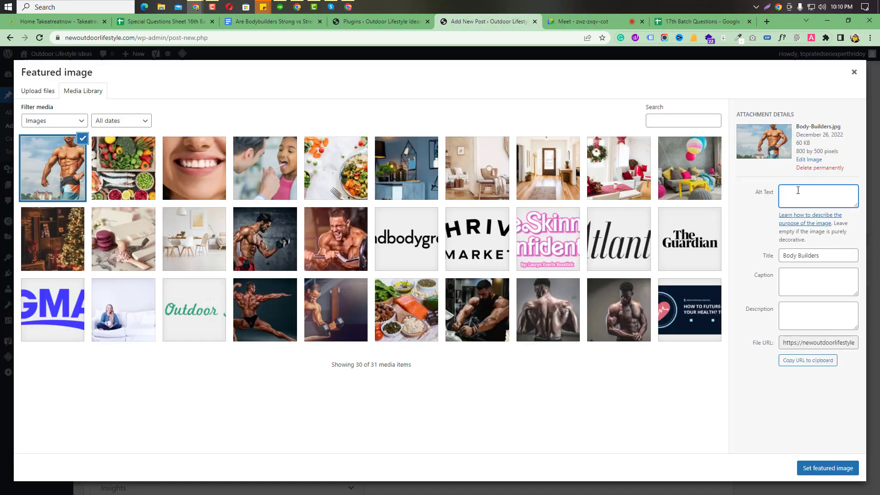
type("Clean Muscle Body Builders")
left_click(817, 472)
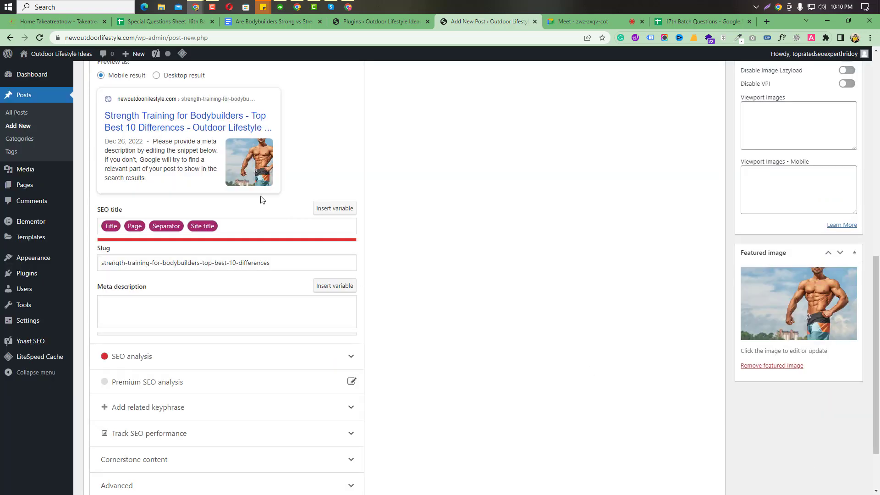
Review the post's Yoast preview and upper section, and read the participants' answers in the Meet chat.
scroll(253, 166, "up", 2)
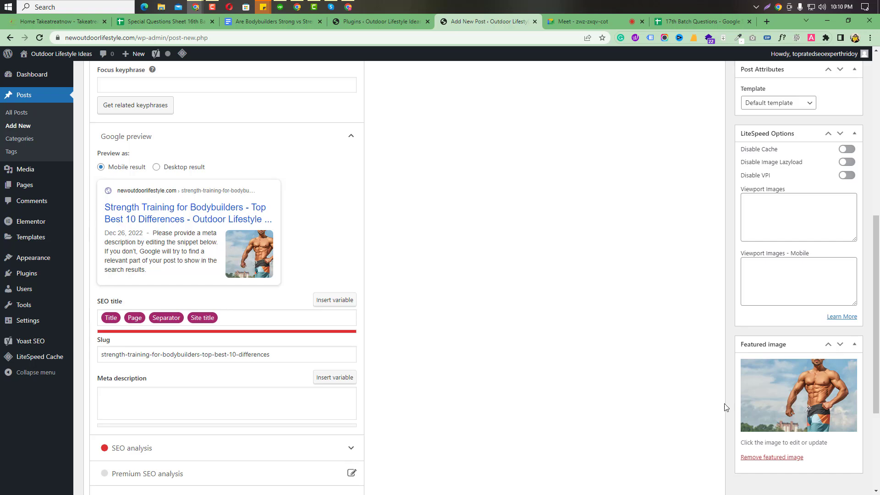
scroll(438, 295, "up", 8)
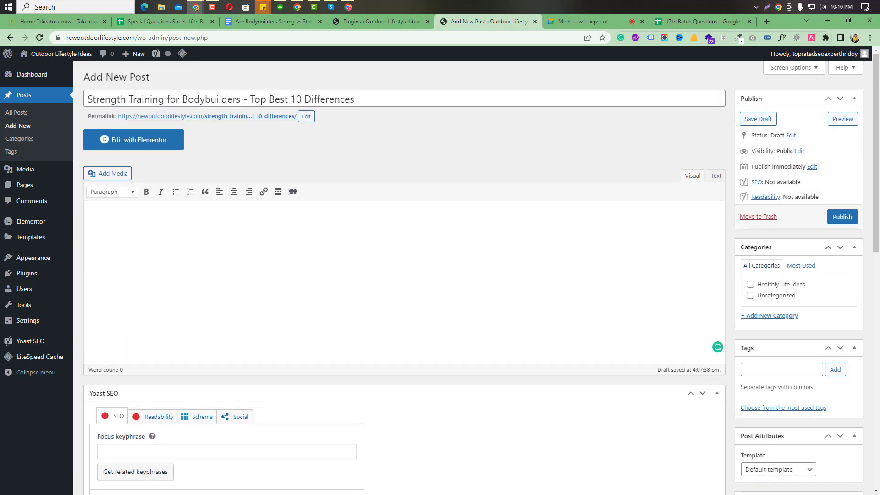
left_click(578, 21)
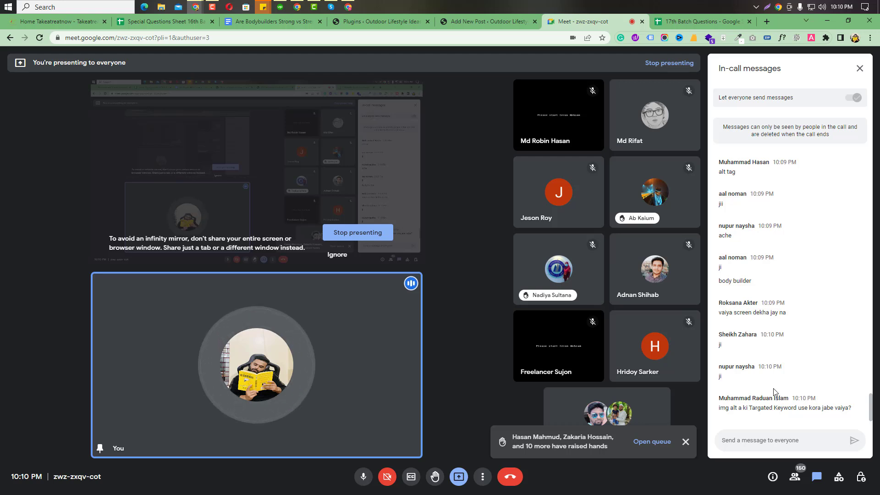
scroll(774, 389, "up", 1)
scroll(774, 390, "down", 1)
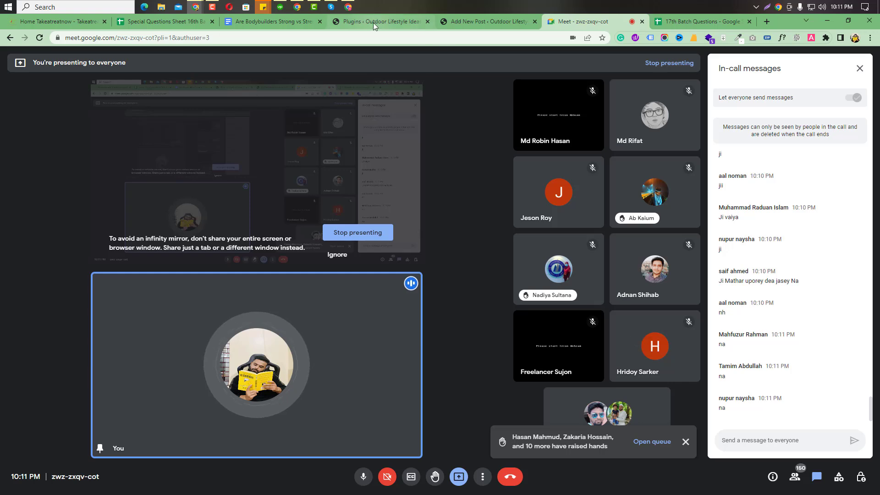
Return to the new post and assign it to the Healthly Life Ideas category.
left_click(468, 20)
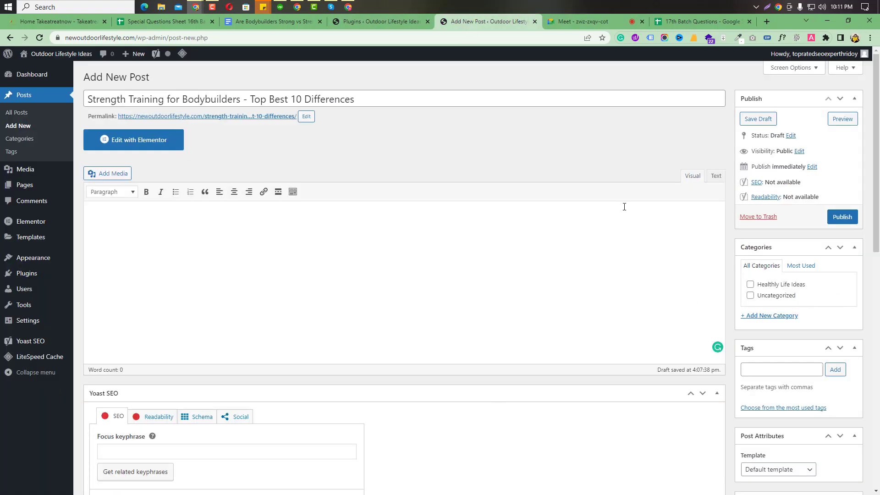
left_click_drag(742, 266, 779, 267)
left_click(751, 285)
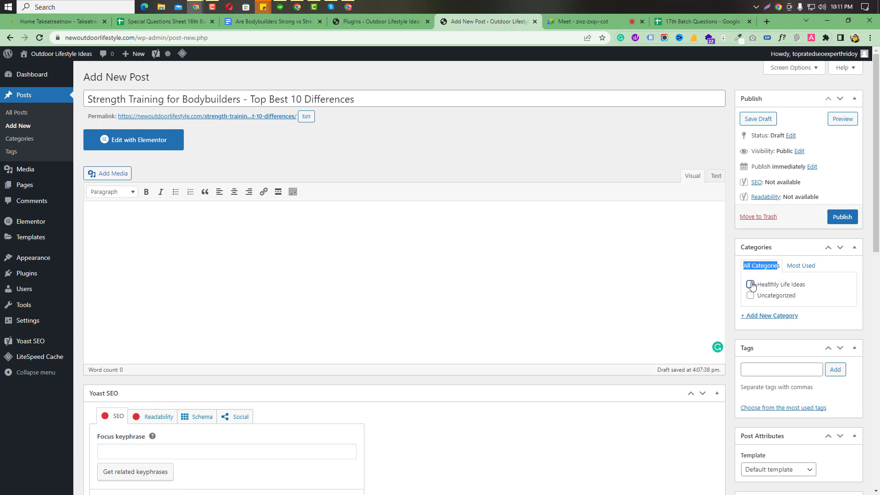
Copy the two introduction paragraphs below the image in the Google Docs article and paste them into the WordPress post body.
left_click(520, 283)
left_click(263, 26)
scroll(392, 315, "down", 4)
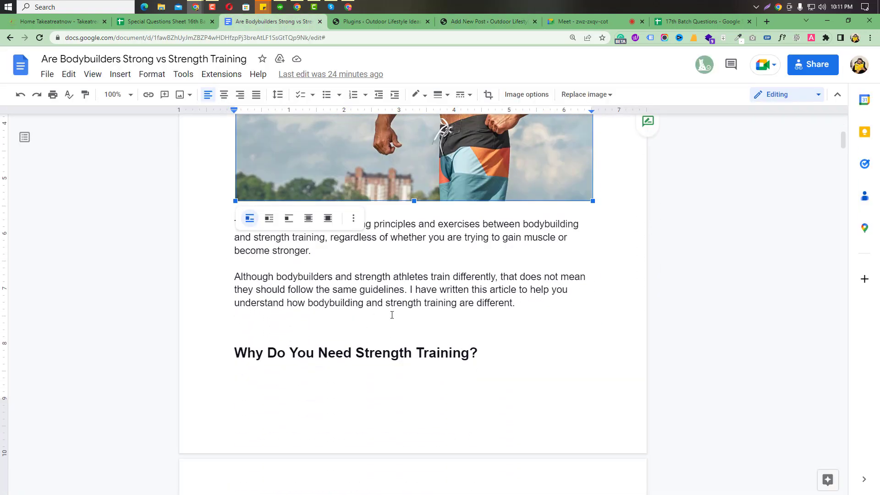
left_click(391, 315)
left_click(372, 303)
scroll(205, 226, "up", 2)
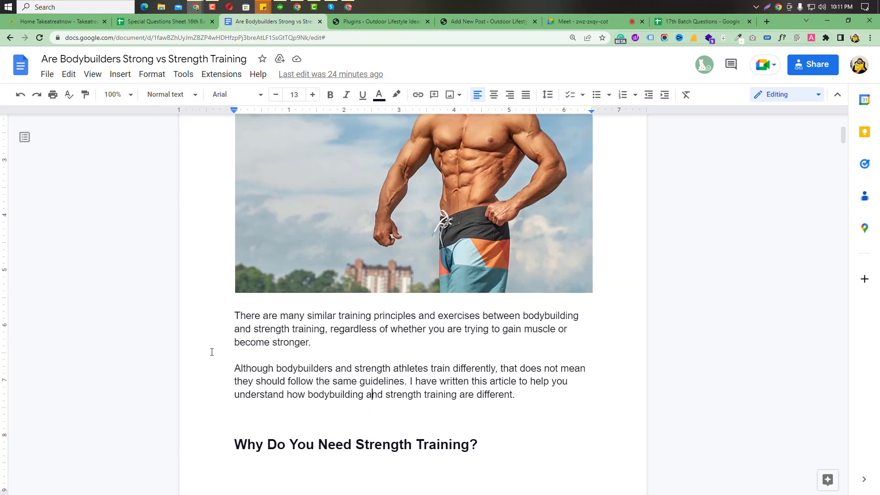
left_click_drag(235, 316, 522, 397)
key("ctrl+c")
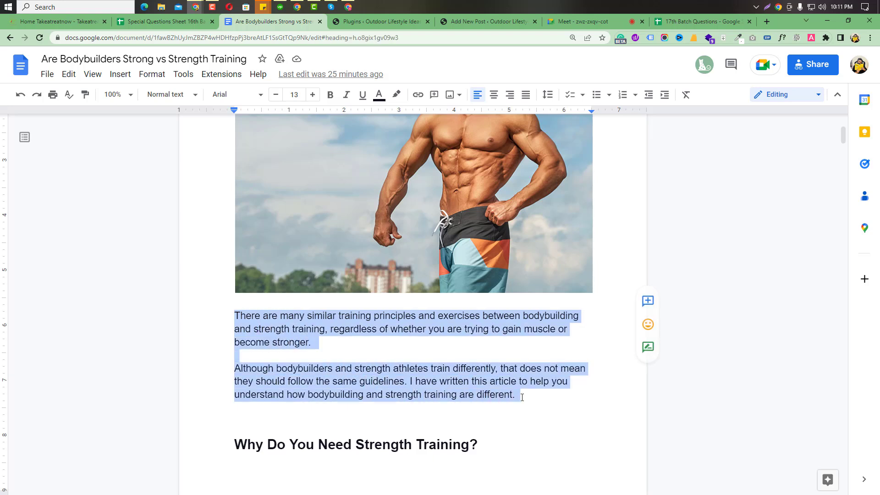
left_click(462, 22)
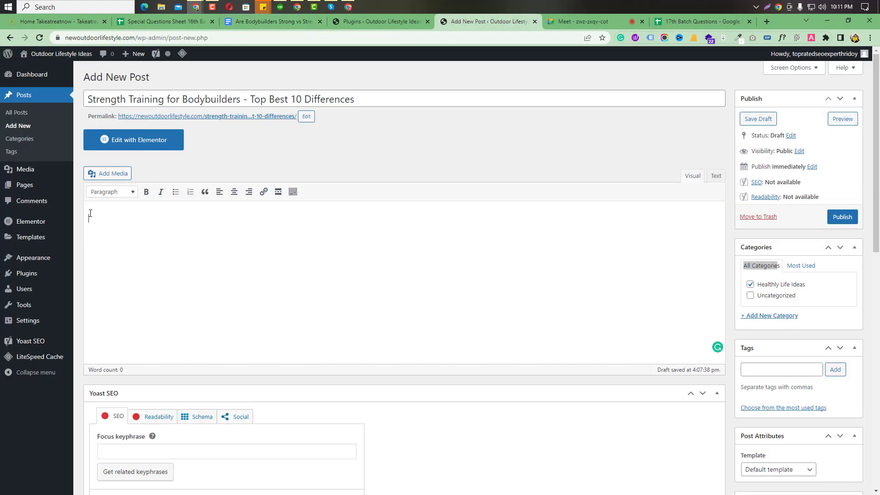
key("ctrl+v")
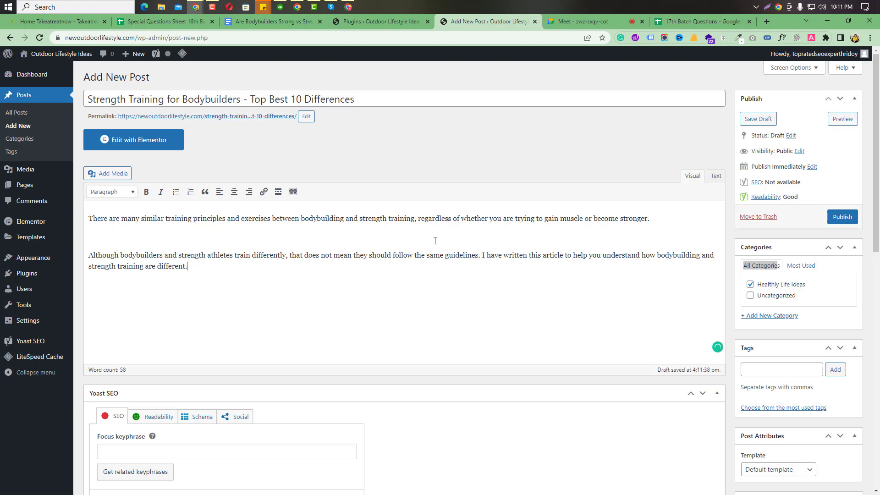
Check the Google Meet call, admit the waiting participant, and return to the WordPress post.
left_click(587, 19)
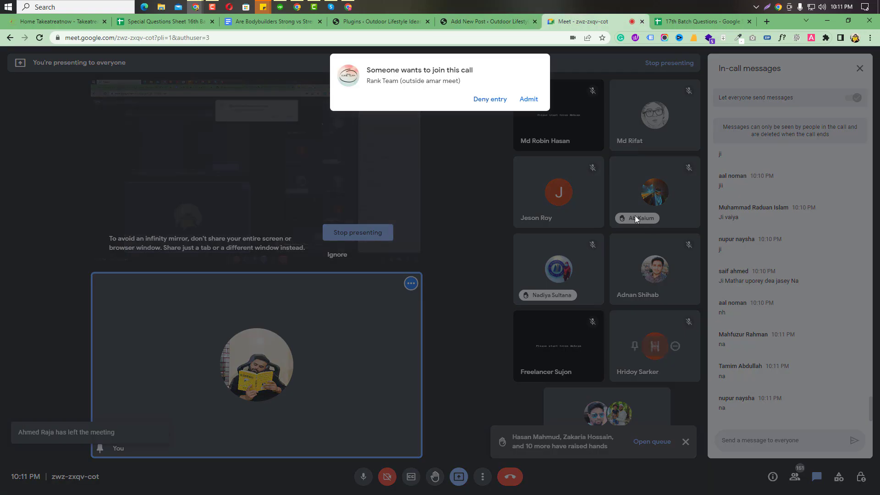
left_click(535, 102)
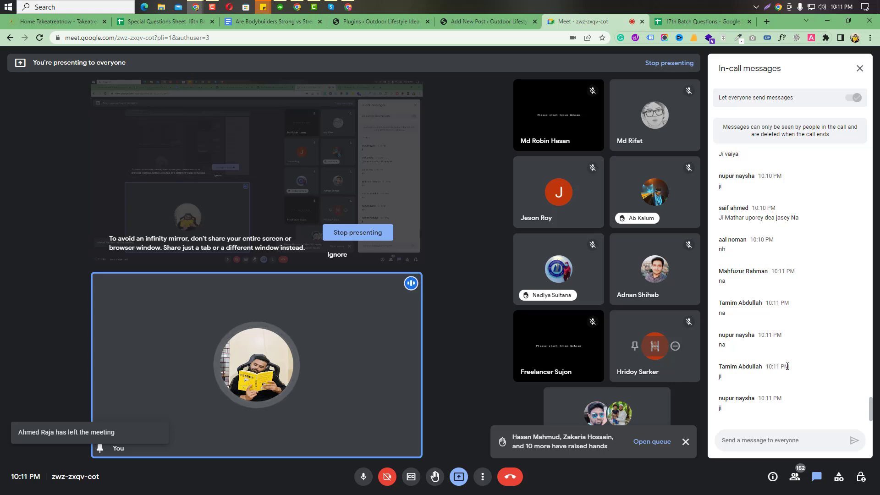
left_click(487, 20)
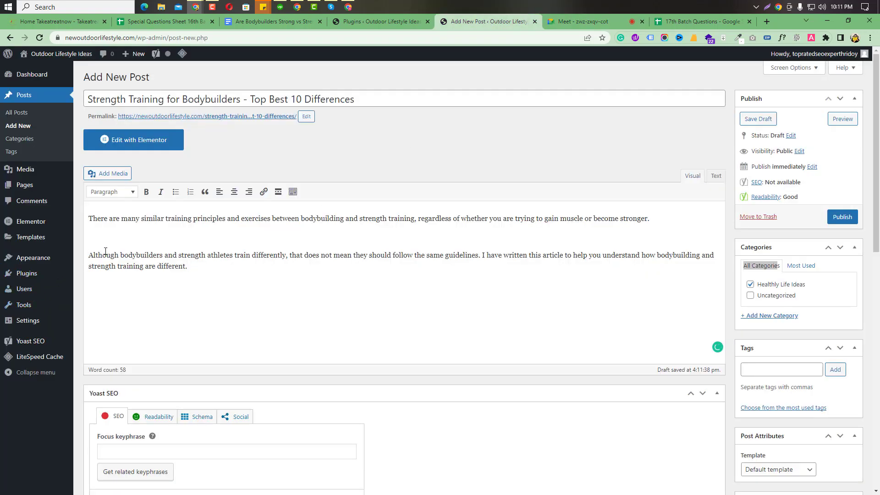
Merge the two pasted introduction paragraphs into a single paragraph.
key("BackSpace")
key("BackSpace")
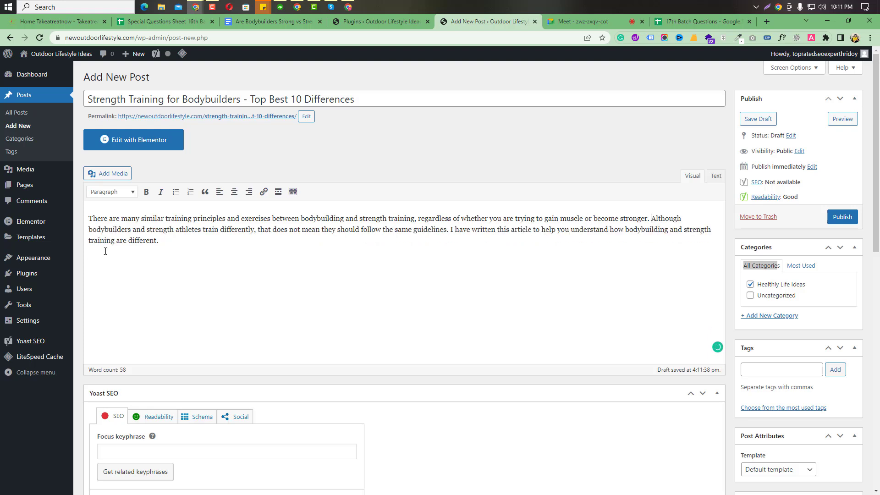
left_click_drag(160, 242, 97, 203)
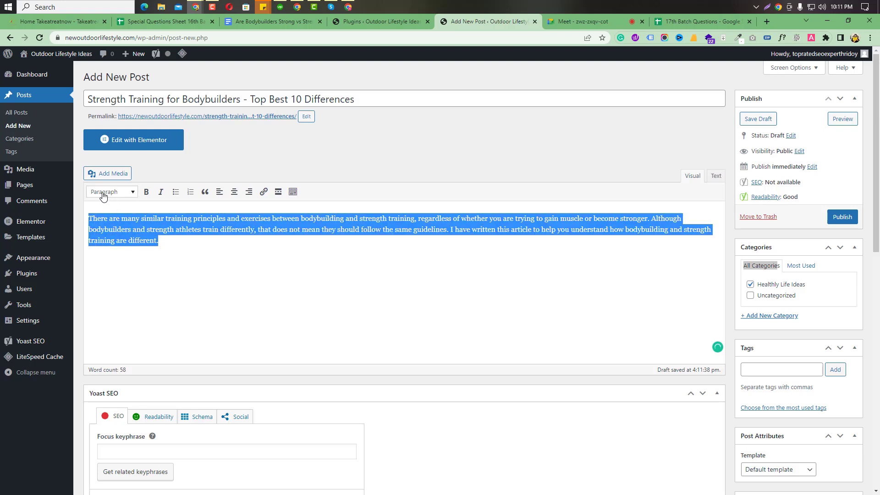
left_click(155, 230)
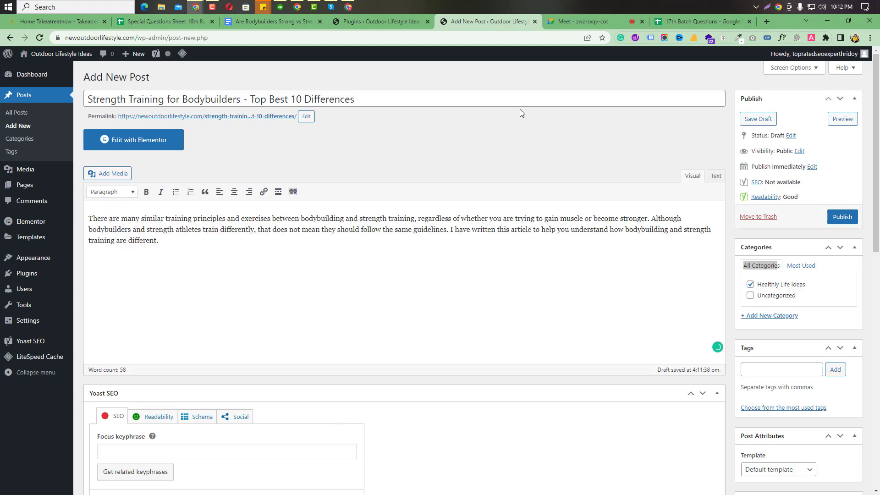
Check the Meet chat, and inspect the style of the "Why Do You Need Strength Training?" heading in the Google Docs article.
left_click(593, 23)
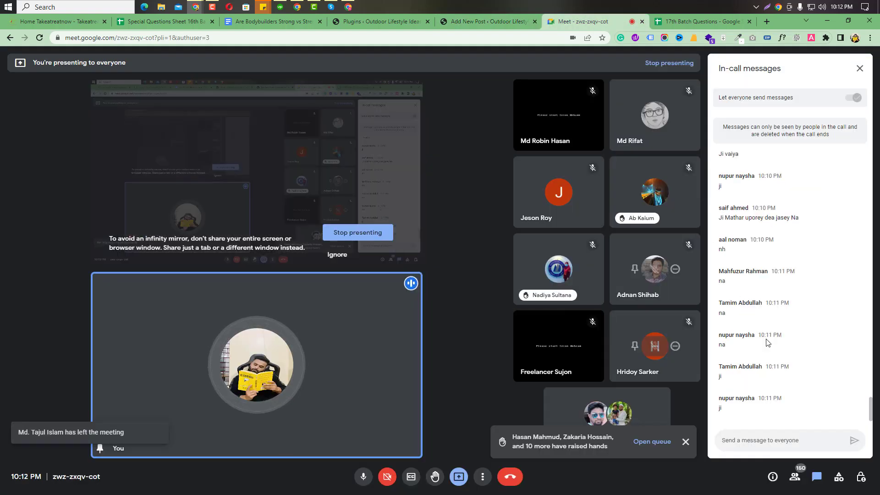
left_click(292, 23)
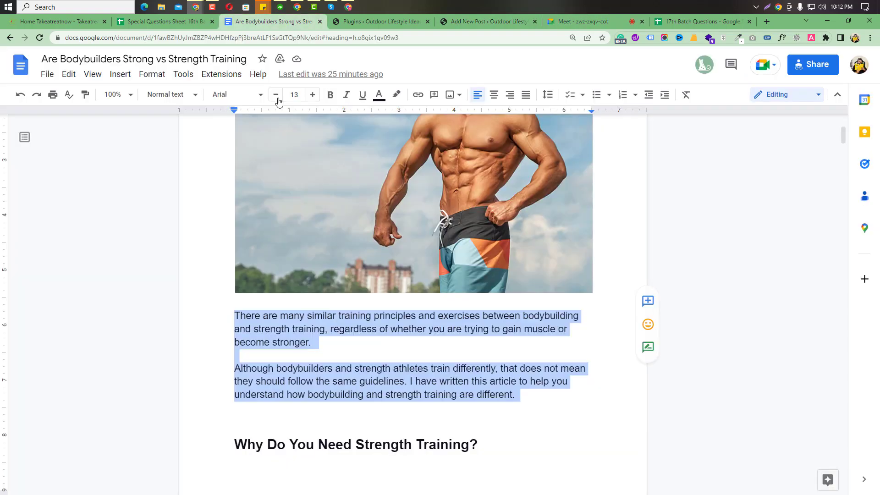
scroll(258, 319, "down", 3)
left_click(239, 309)
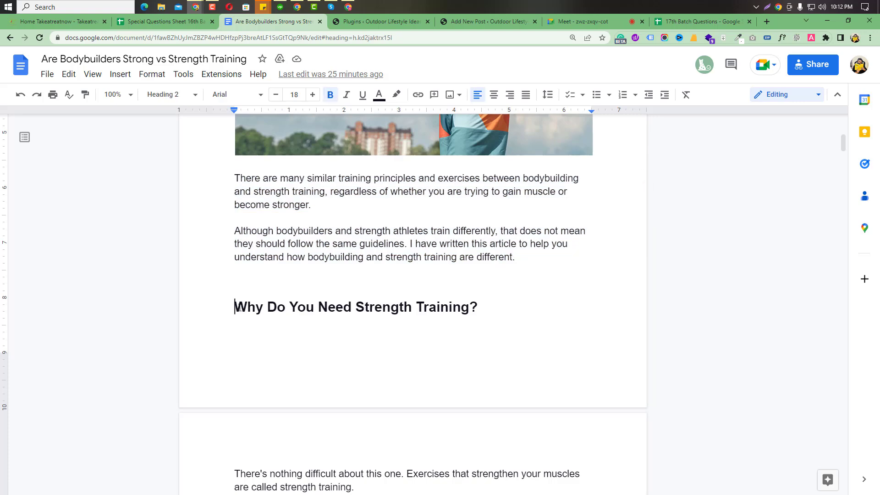
left_click(277, 315)
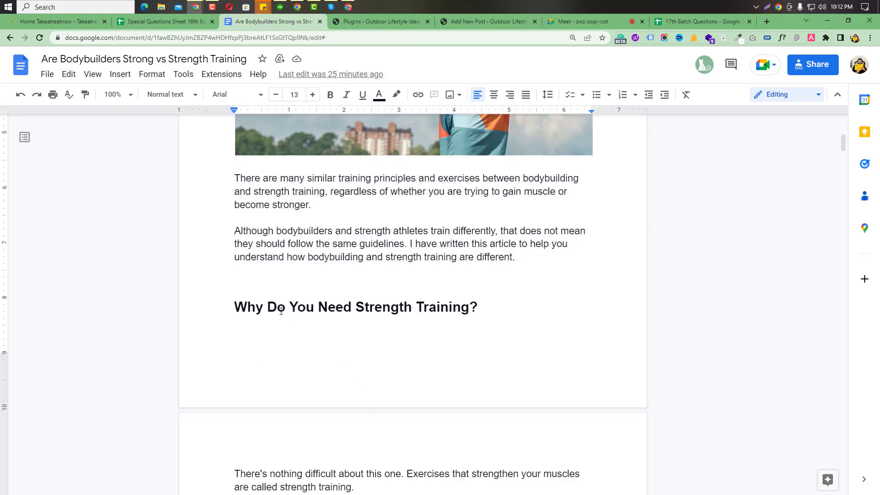
left_click(255, 307)
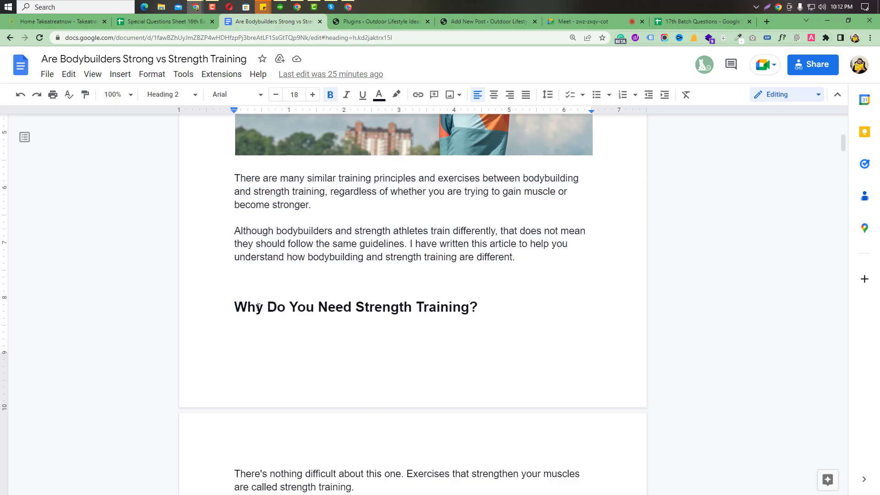
Draw a red arrow on a screen capture from the section heading to its Heading 2 style, and discard the capture.
key("Print")
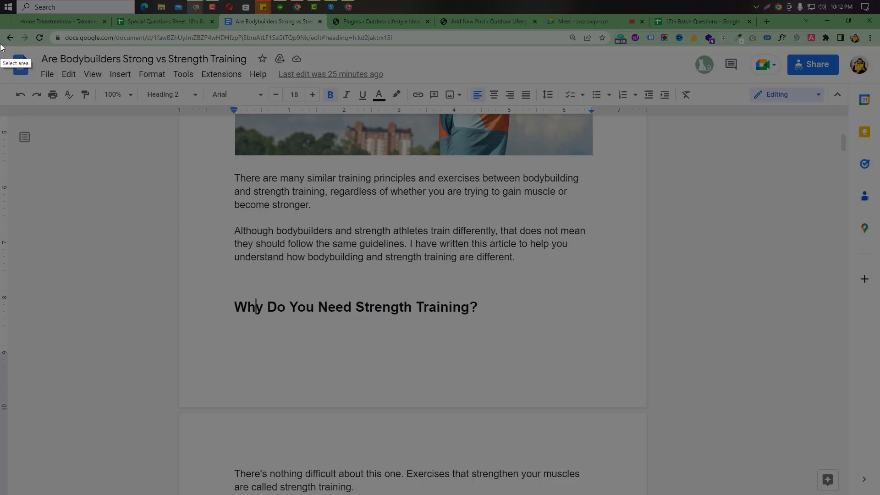
mouse_move(0, 44)
left_mouse_down()
mouse_move(702, 494)
mouse_move(879, 494)
left_mouse_up()
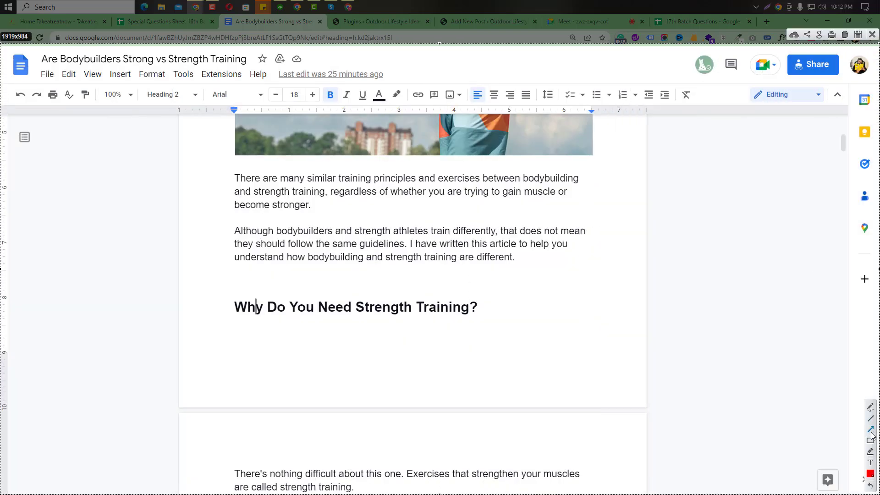
mouse_move(269, 305)
left_mouse_down()
mouse_move(169, 116)
mouse_move(174, 95)
left_mouse_up()
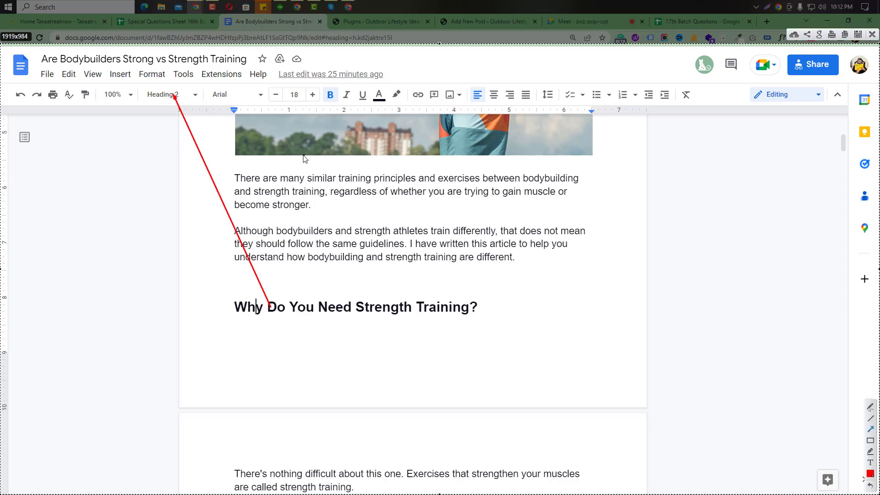
left_click(872, 35)
Copy the "Why Do You Need Strength Training?" heading from the document and paste it below the introduction in the WordPress post.
left_click_drag(234, 307, 481, 309)
key("ctrl+c")
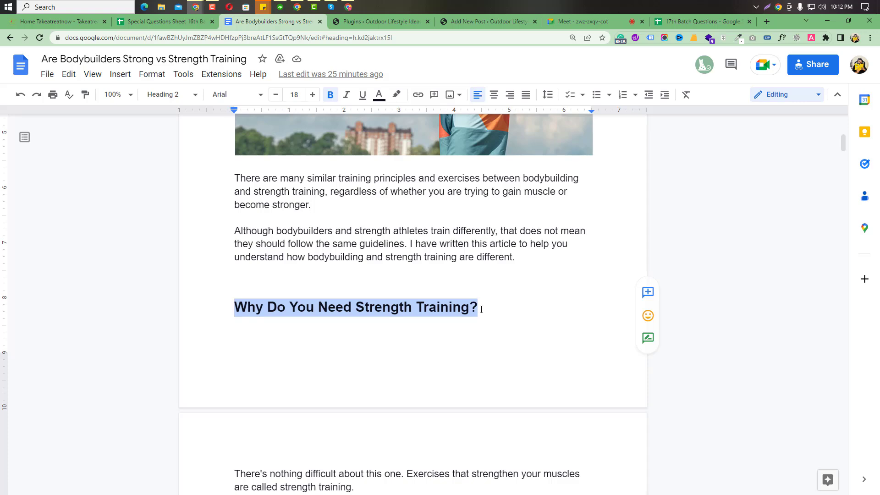
left_click(503, 17)
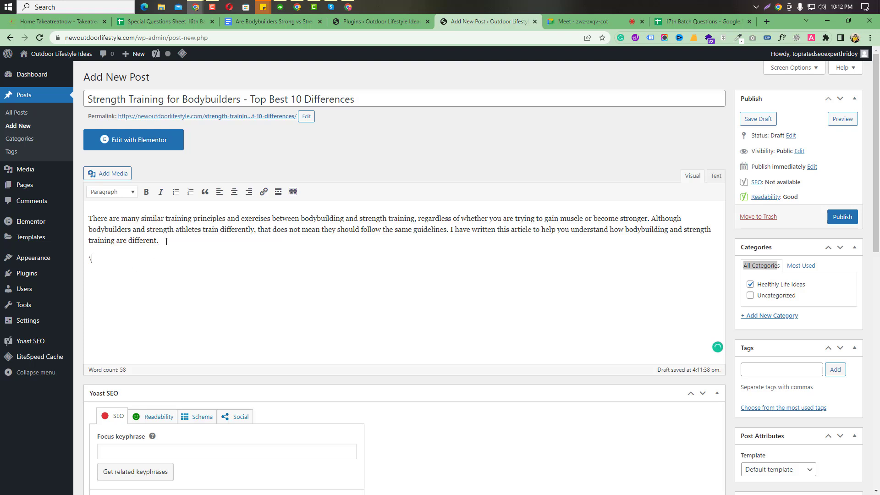
key("ctrl+v")
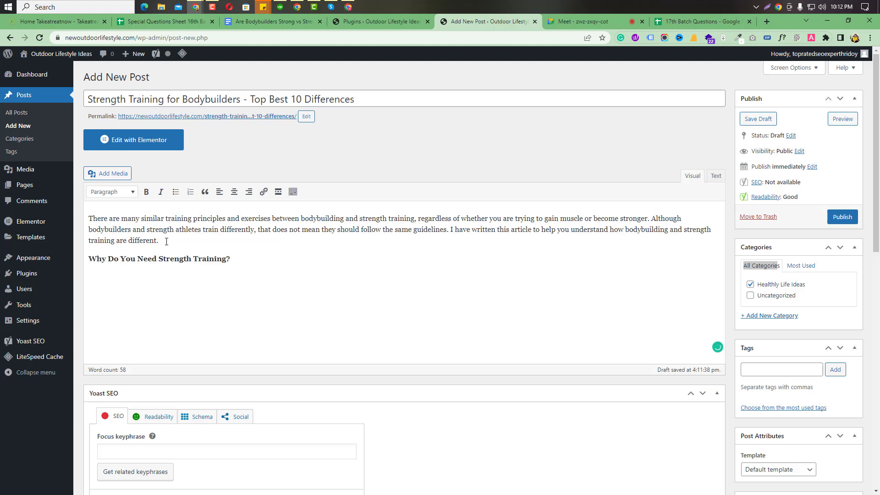
left_click(118, 256)
Read the latest Meet chat replies, admit the participant requesting to join, and go back to the post.
left_click(584, 22)
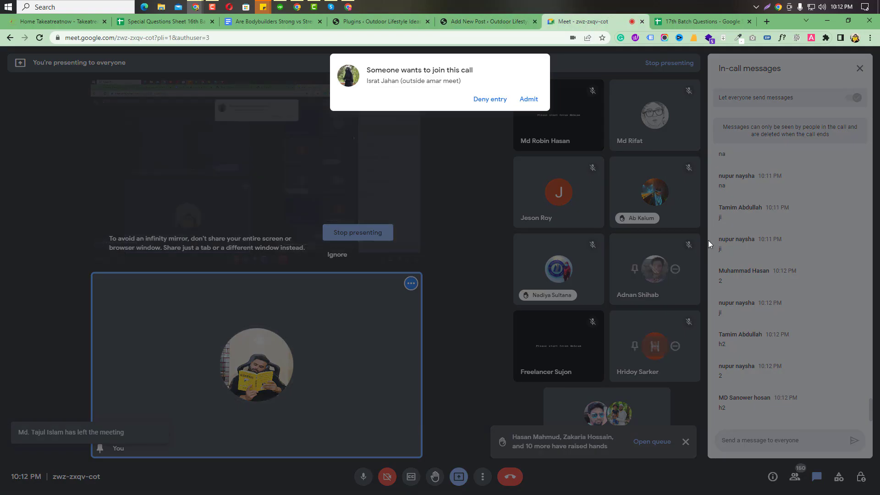
left_click(528, 99)
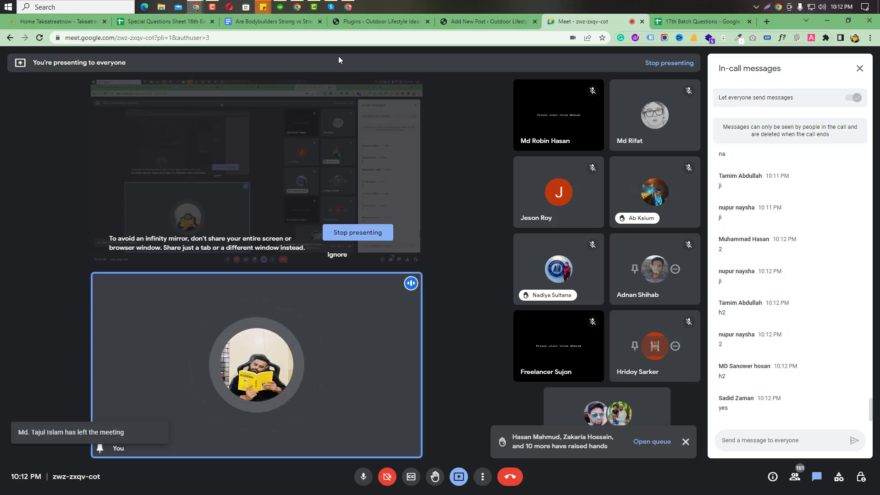
left_click(488, 24)
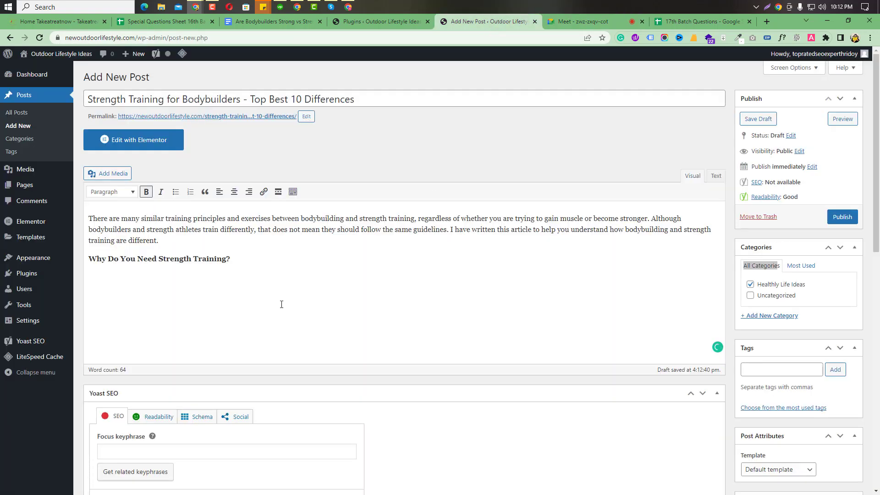
Format the "Why Do You Need Strength Training?" line in the post as Heading 2.
left_click_drag(238, 261, 181, 263)
left_click_drag(102, 262, 88, 260)
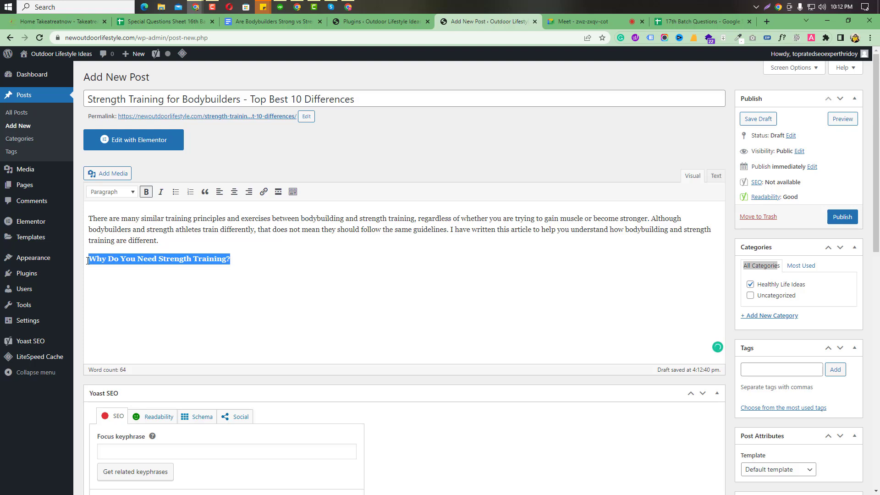
left_click(109, 193)
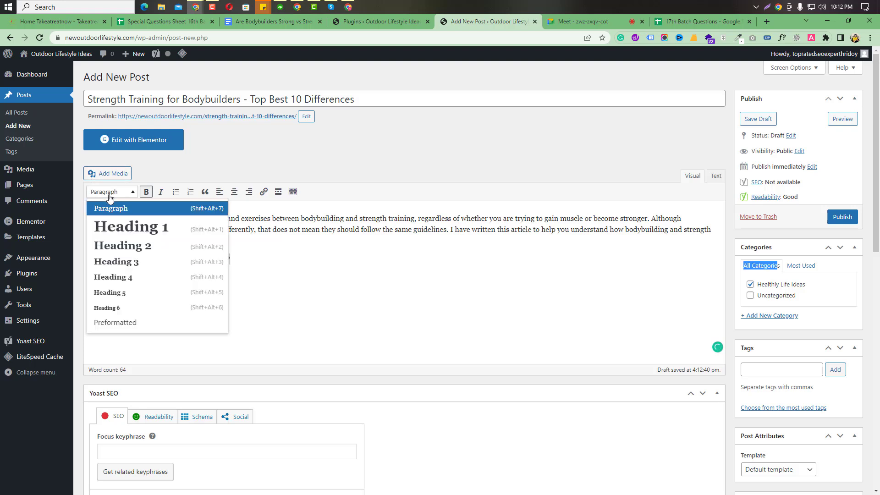
left_click(118, 247)
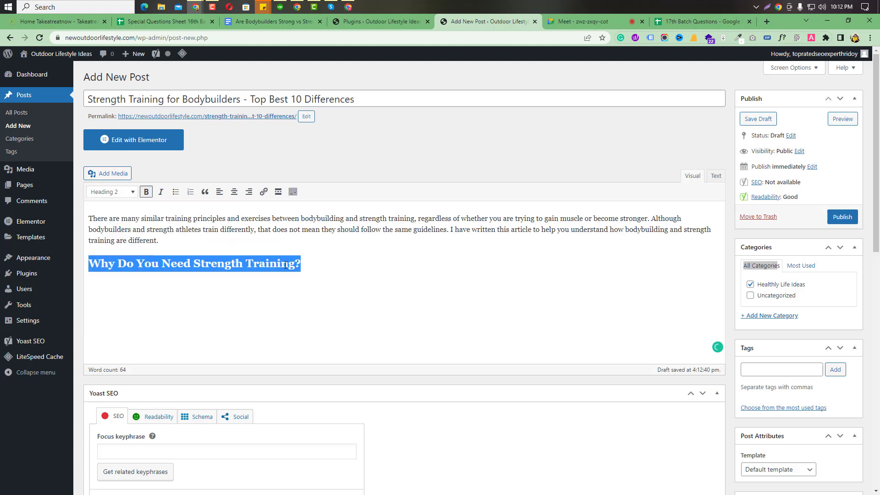
left_click(315, 266)
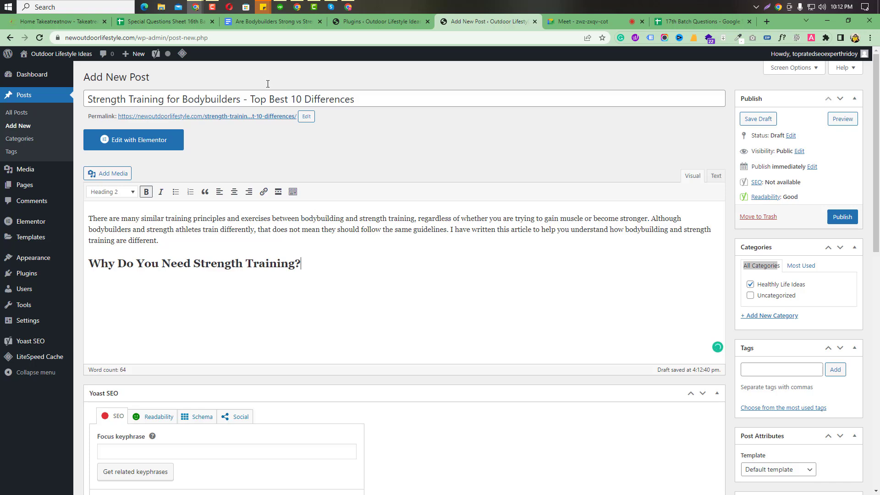
Check the Meet chat, and copy the three paragraphs of the strength training section from Google Docs to below the post's heading.
left_click(593, 21)
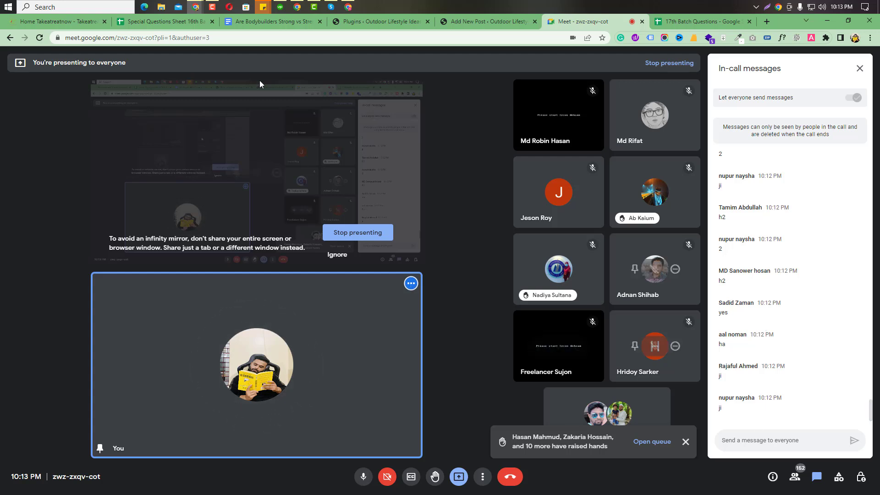
left_click(254, 21)
left_click(294, 223)
scroll(294, 224, "down", 5)
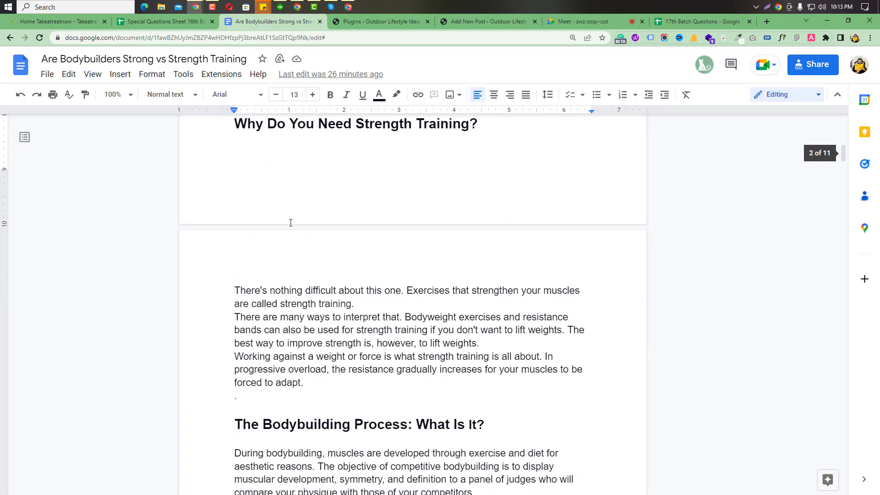
left_click_drag(235, 243, 316, 339)
key("ctrl+c")
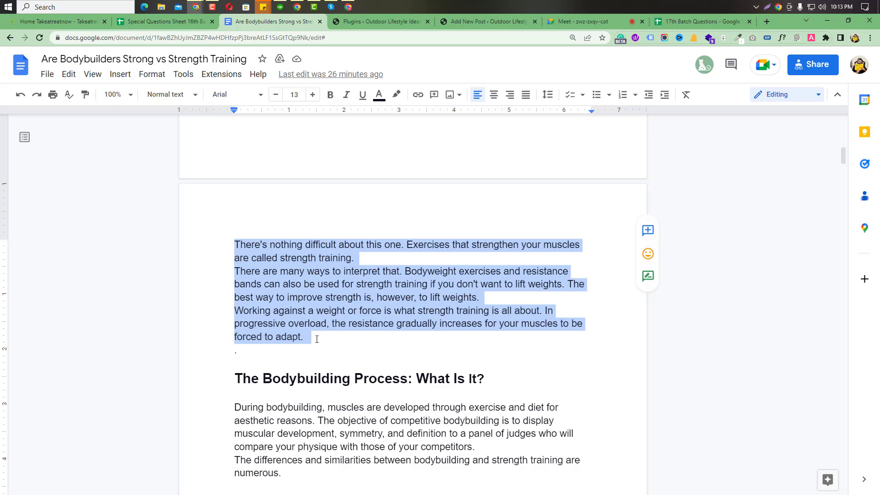
left_click(458, 23)
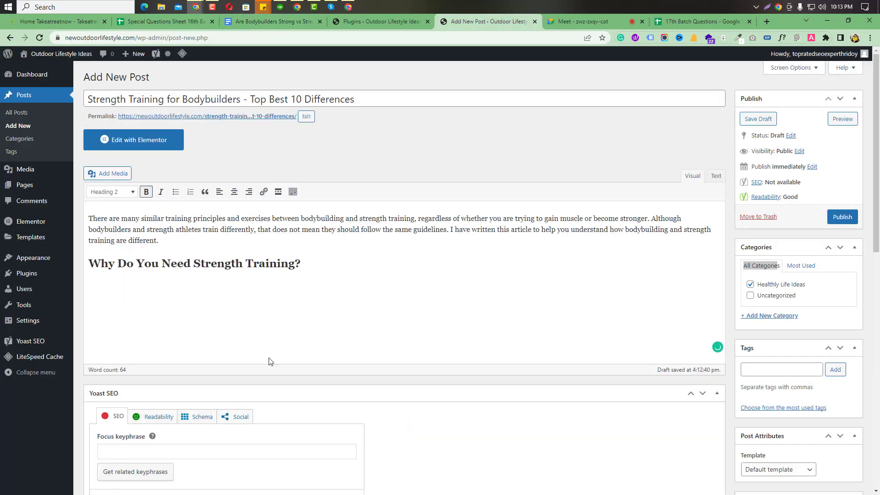
key("Return")
key("ctrl+v")
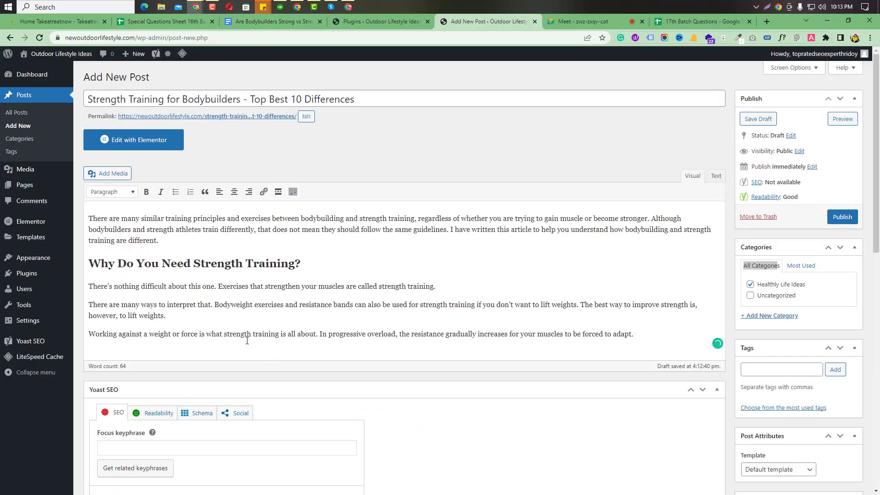
Merge the first two paragraphs under "Why Do You Need Strength Training?" in the post, and admit the three participants requesting to join the Meet call.
left_click(89, 304)
key("BackSpace")
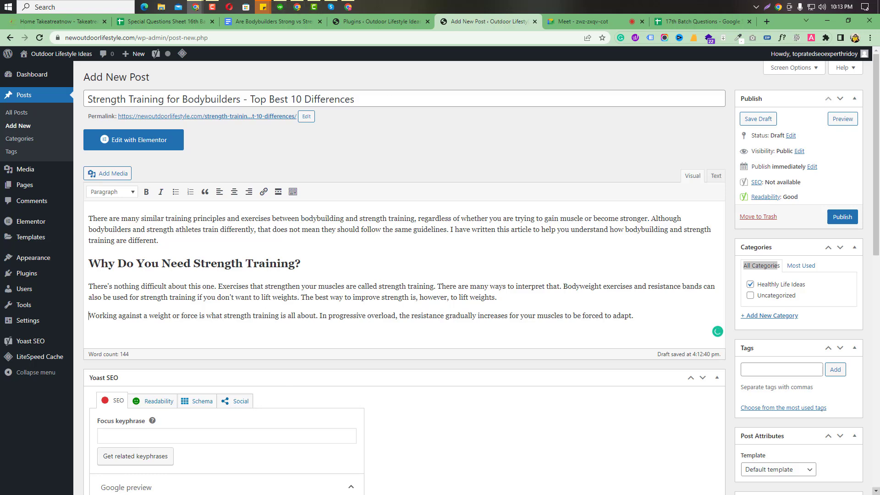
left_click(578, 21)
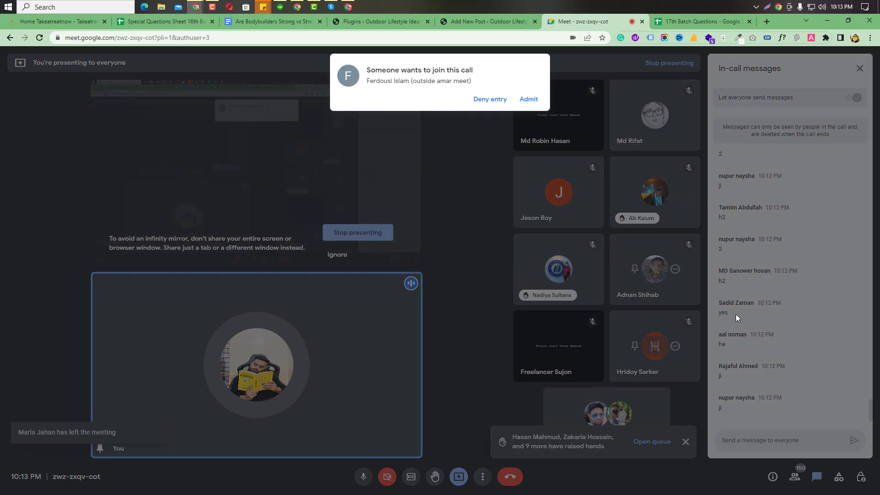
left_click(528, 99)
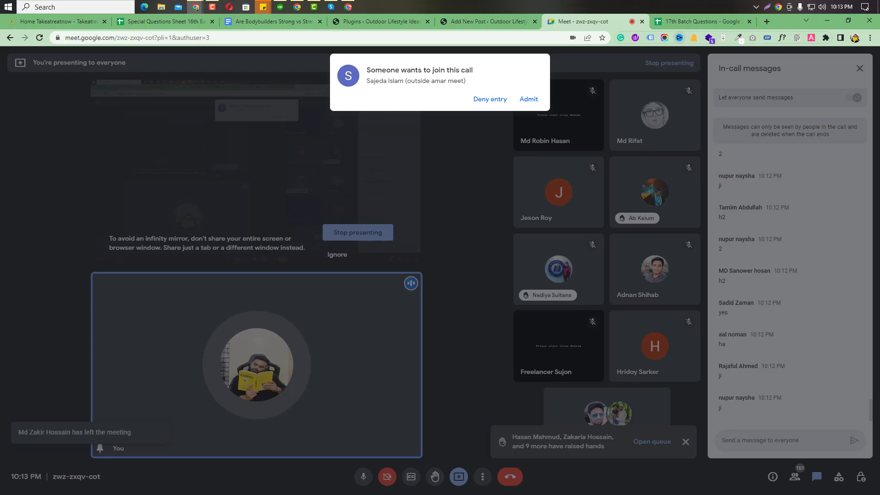
left_click(528, 99)
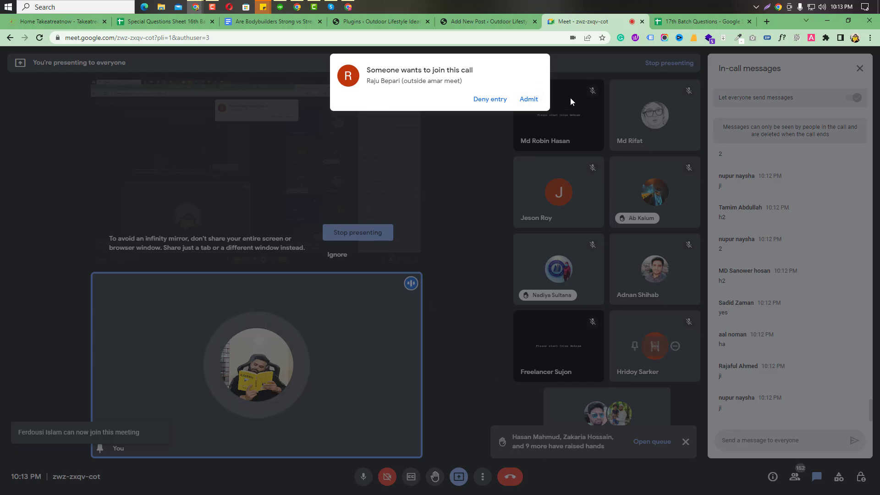
left_click(528, 99)
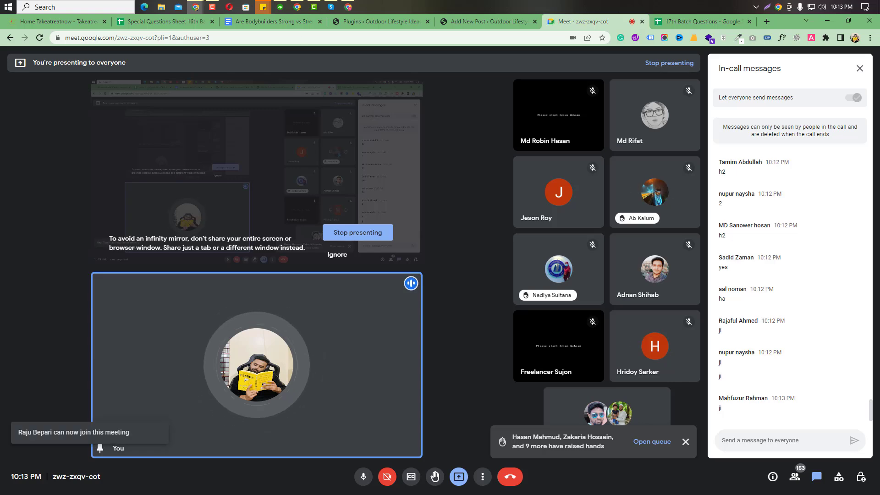
Copy the heading "The Bodybuilding Process: What Is It?" from the Google Docs article and paste it below the post's last paragraph.
left_click(249, 28)
scroll(262, 246, "down", 3)
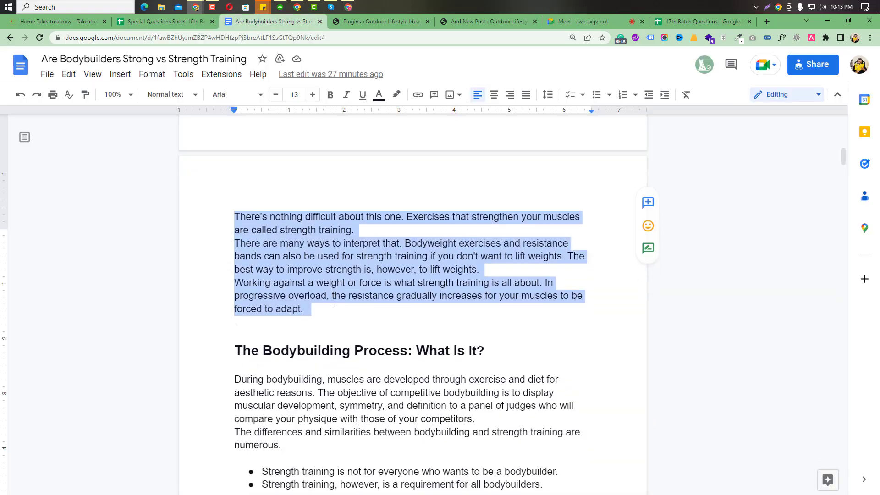
left_click(302, 269)
left_click(249, 240)
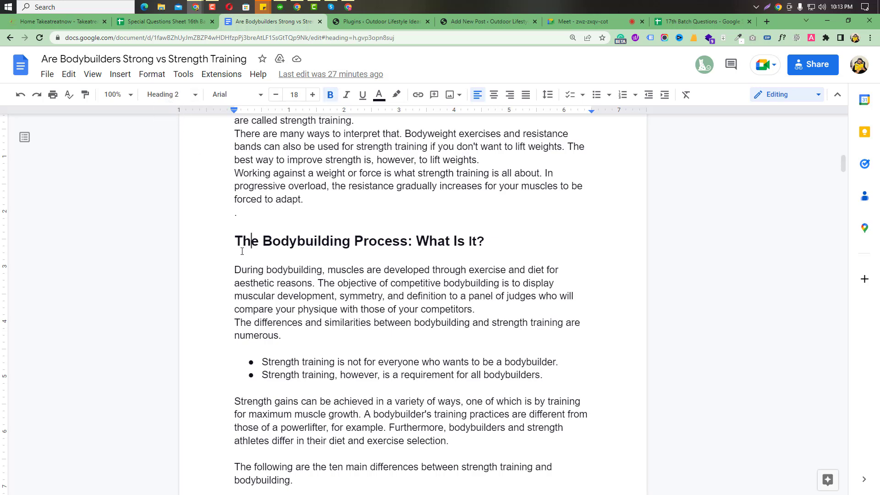
left_click_drag(235, 241, 489, 242)
key("ctrl+c")
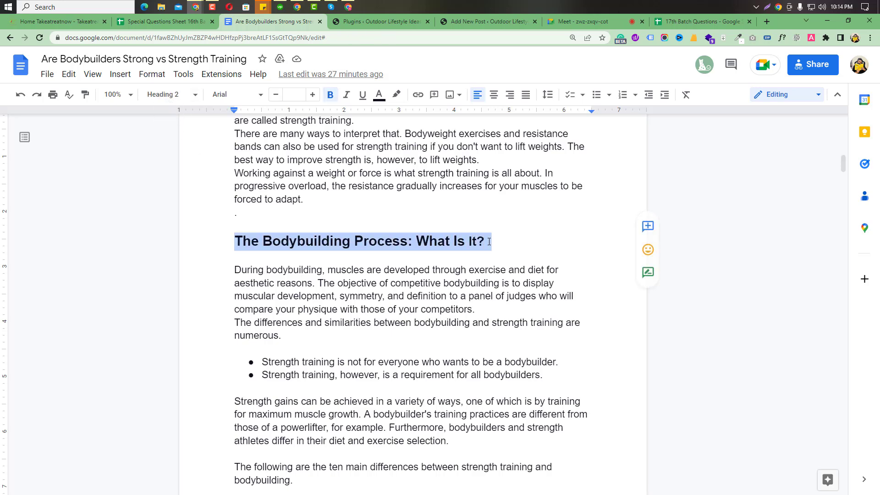
left_click(483, 23)
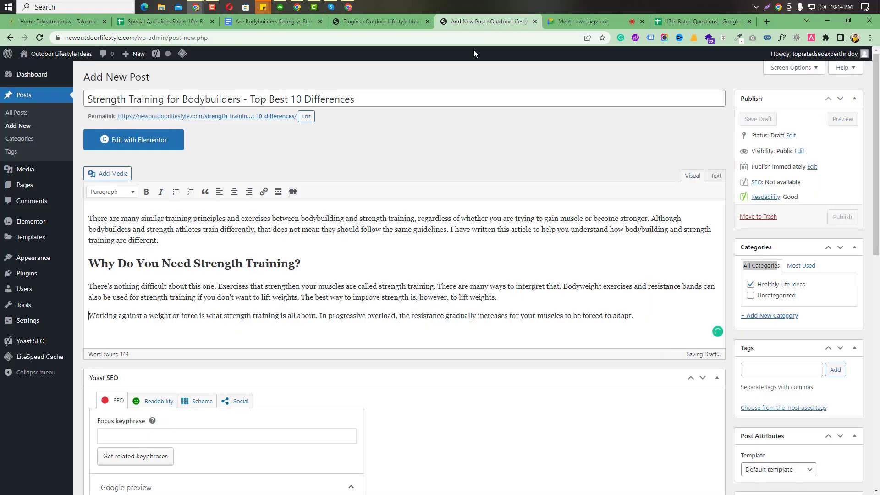
left_click(651, 314)
key("Return")
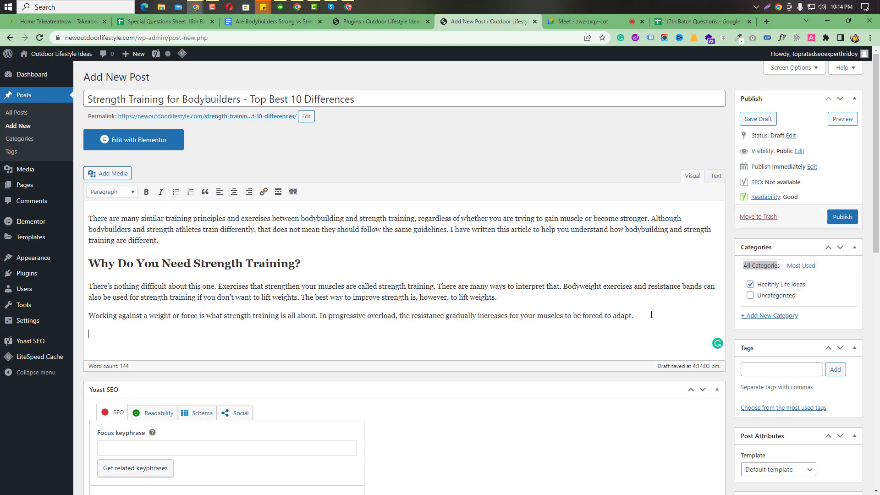
key("ctrl+v")
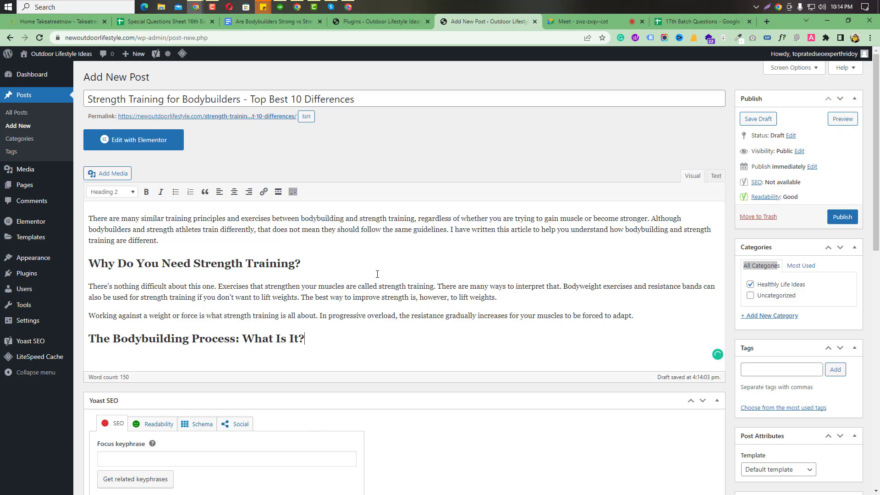
Check the Meet chat, and copy the bodybuilding process section's text and bullet list from Google Docs to below its heading in the post.
left_click(578, 21)
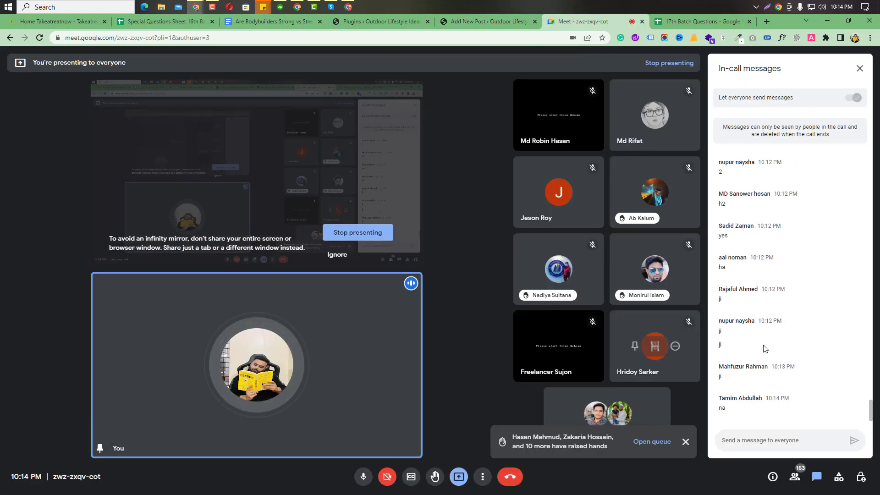
left_click(304, 22)
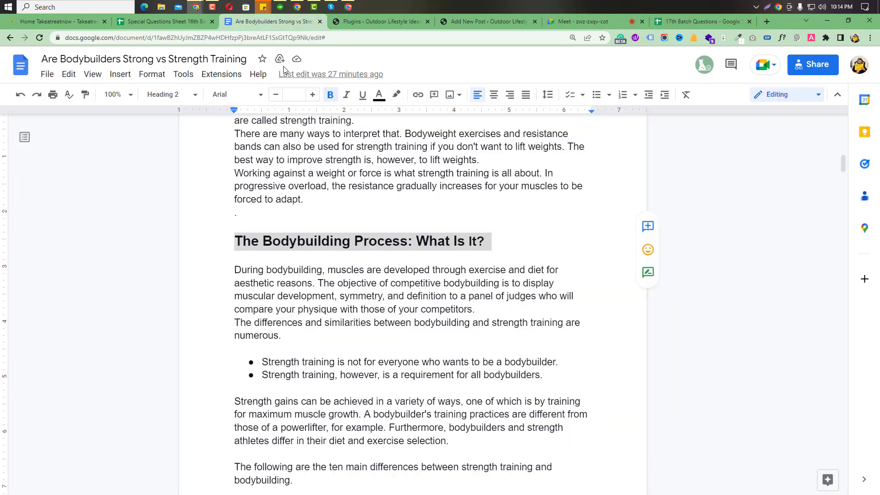
left_click(234, 270)
left_click_drag(234, 270, 319, 396)
key("ctrl+c")
scroll(323, 405, "down", 2)
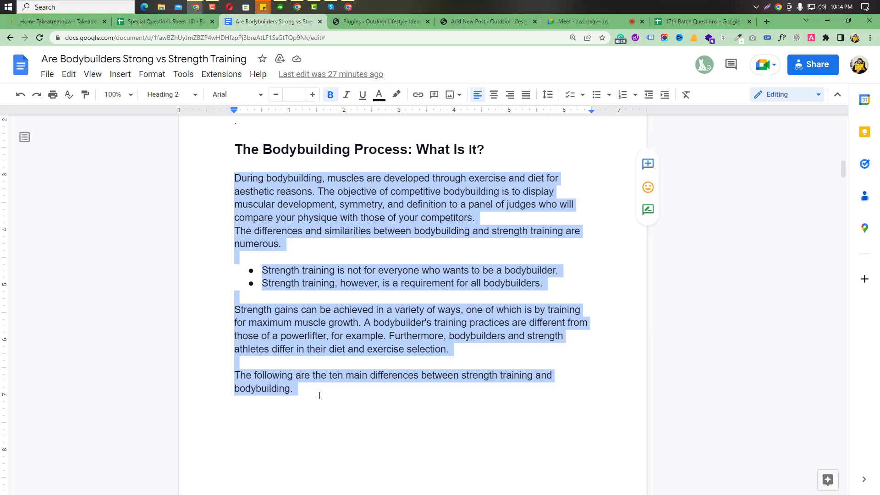
left_click(622, 19)
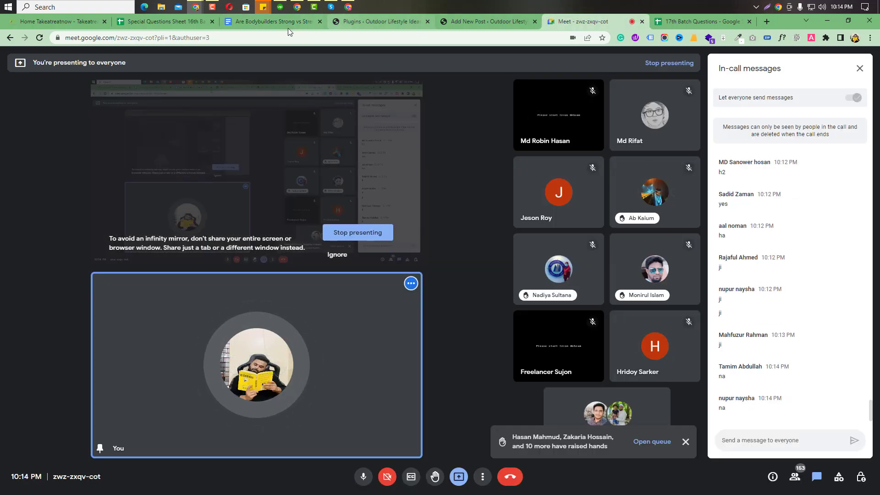
left_click(287, 22)
left_click(484, 22)
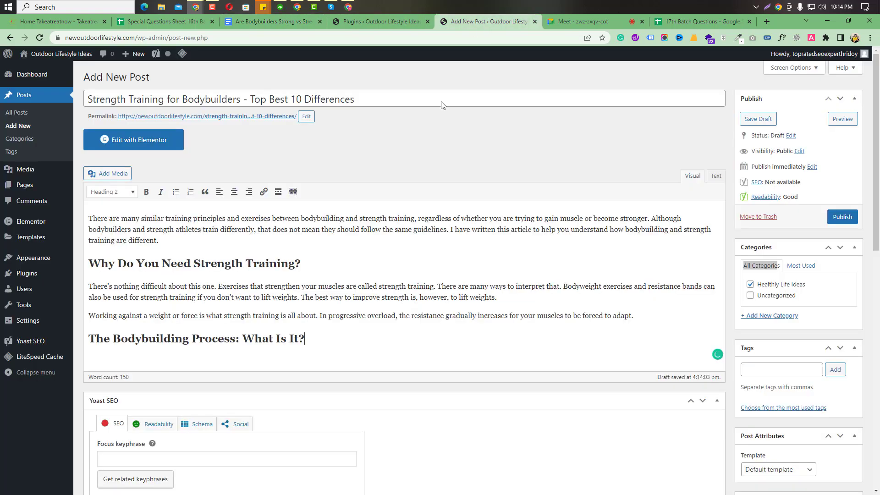
key("Return")
key("ctrl+v")
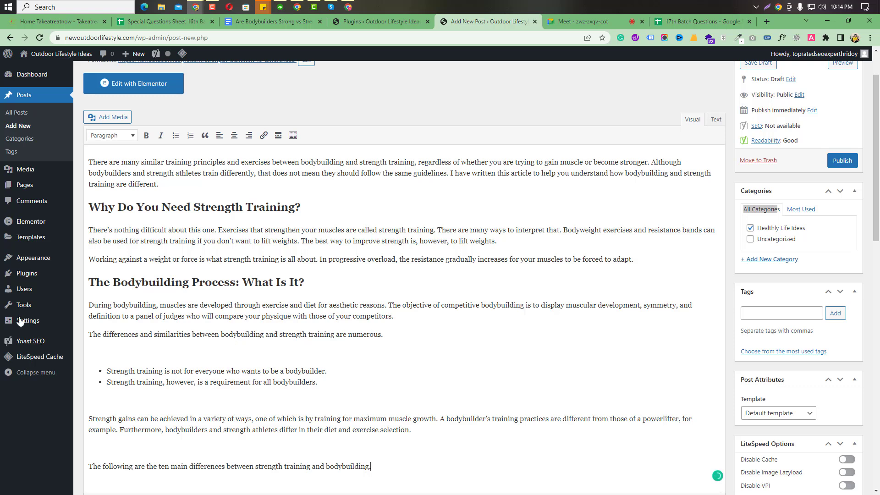
Remove the empty lines above and below the bullet list in the post's bodybuilding section.
scroll(23, 473, "down", 1)
scroll(23, 473, "up", 2)
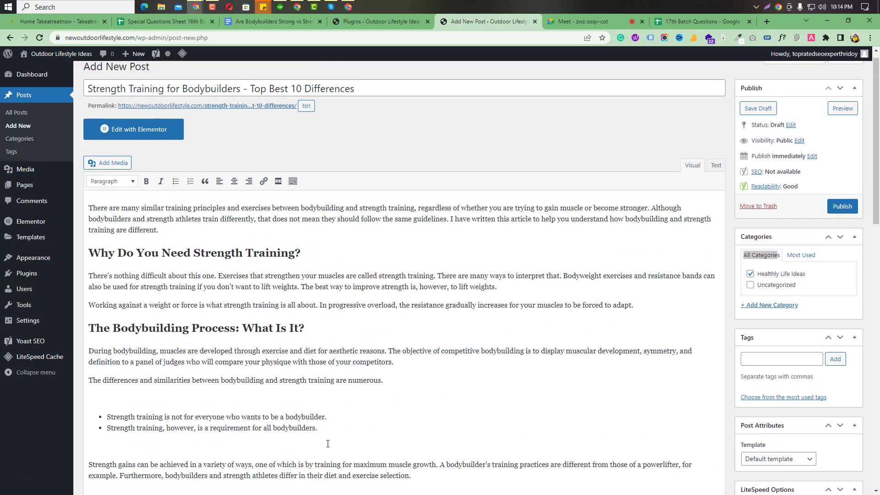
scroll(151, 354, "down", 2)
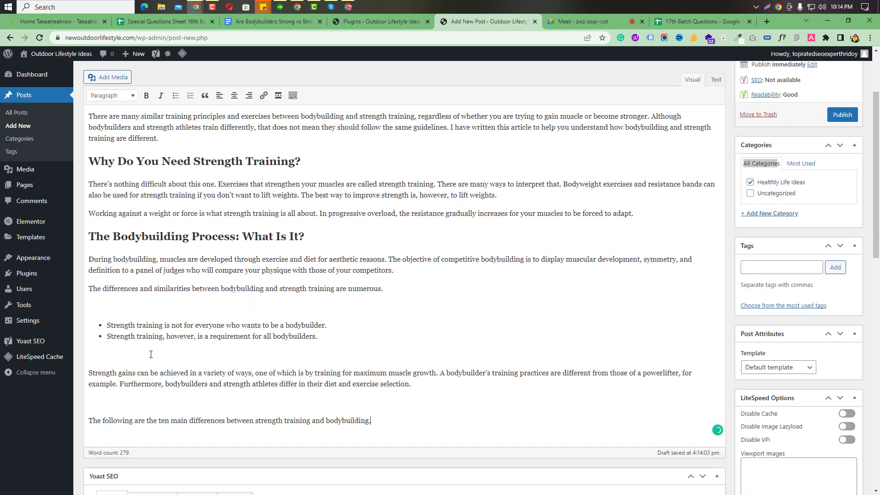
left_click(104, 302)
key("BackSpace")
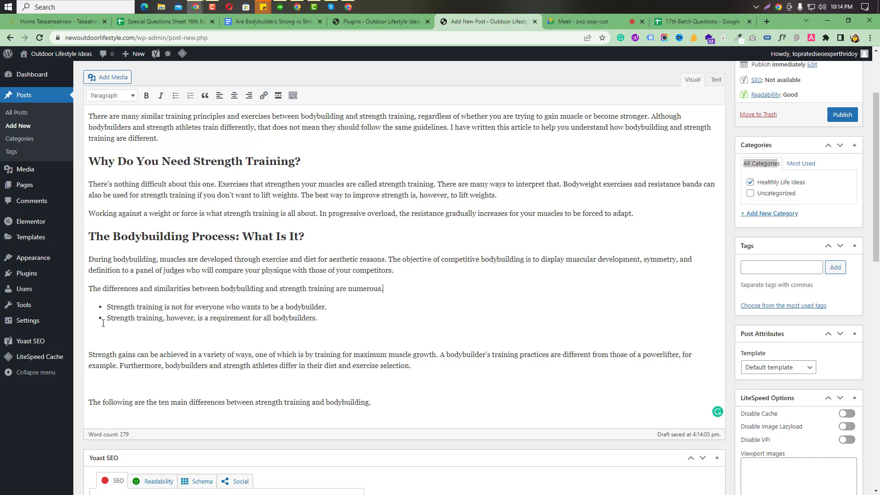
key("BackSpace")
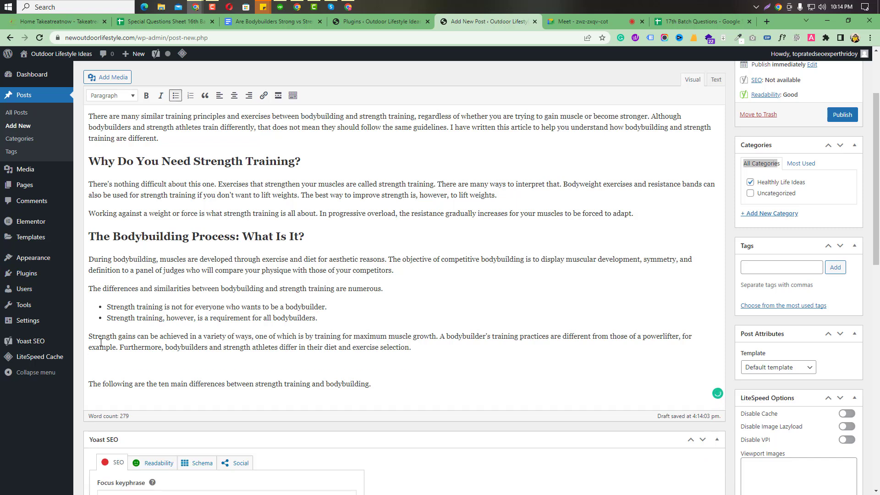
Switch to the Meet call and admit the three participants requesting to join.
left_click(582, 21)
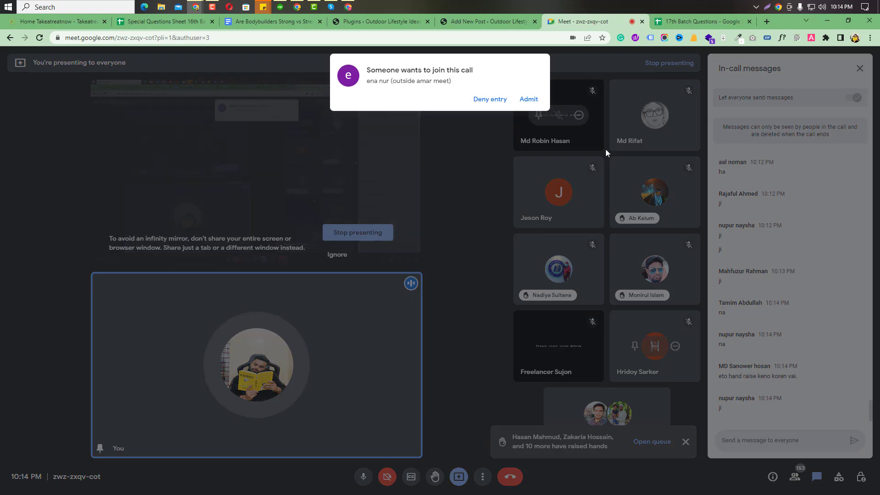
left_click(528, 99)
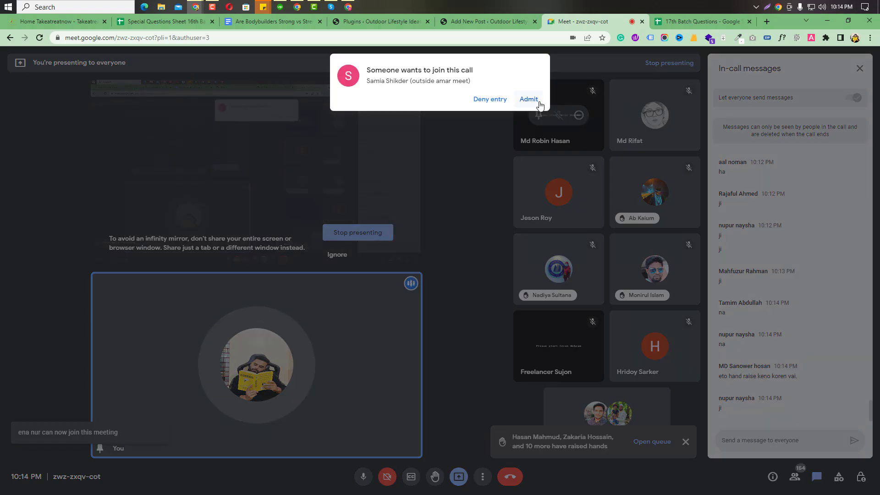
left_click(529, 99)
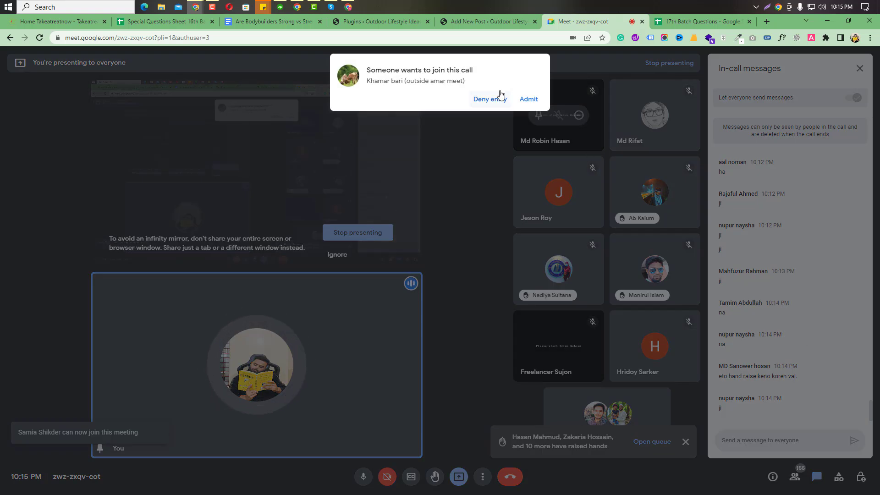
left_click(529, 99)
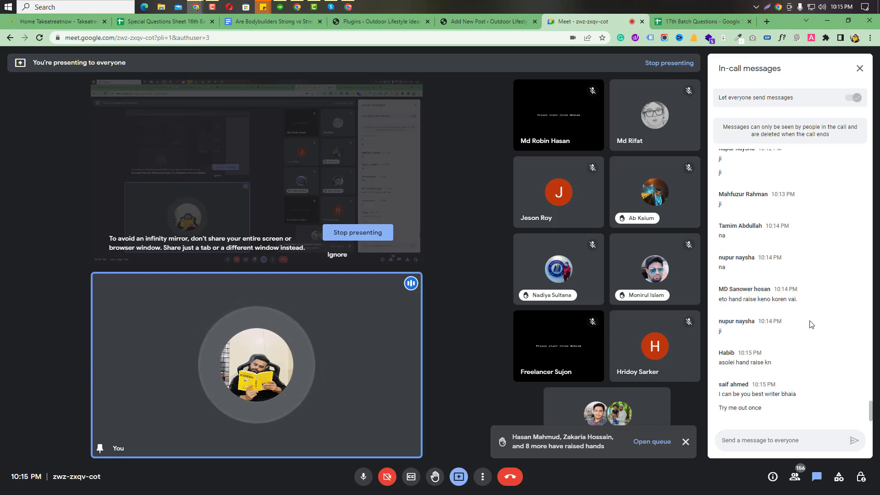
Select the dumbbell bodybuilder image in the Google Docs article, then admit the next participant requesting to join in Meet and read the chat.
left_click(282, 22)
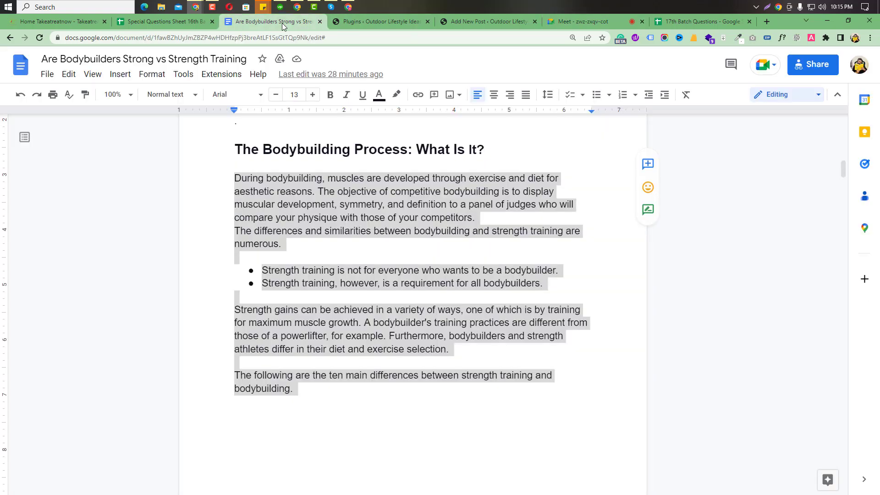
scroll(365, 320, "down", 10)
scroll(364, 320, "down", 2)
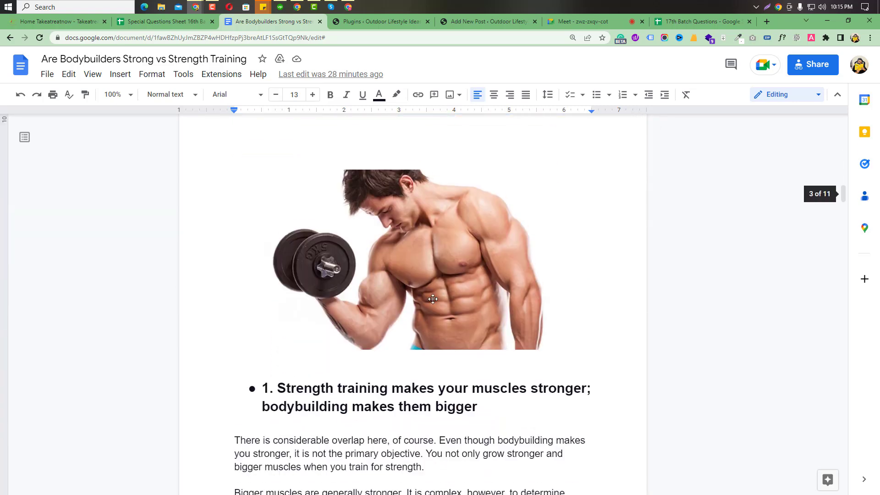
scroll(367, 279, "up", 3)
scroll(369, 279, "down", 2)
left_click(369, 279)
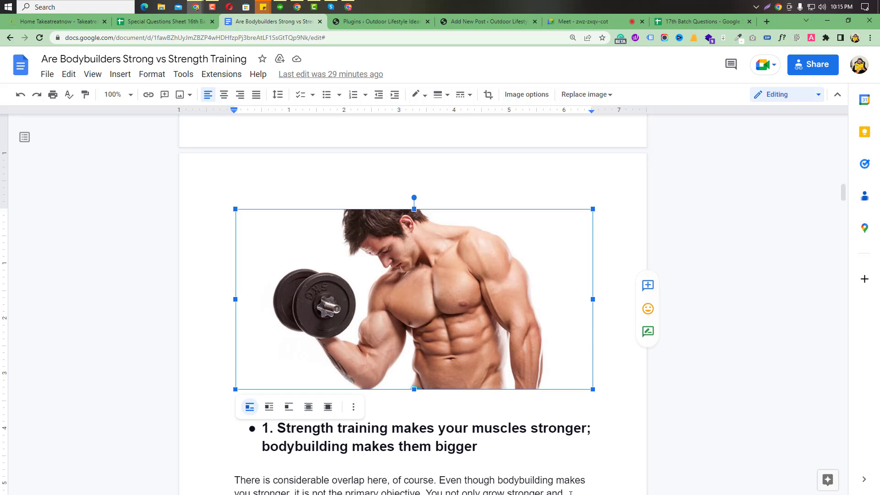
left_click(568, 15)
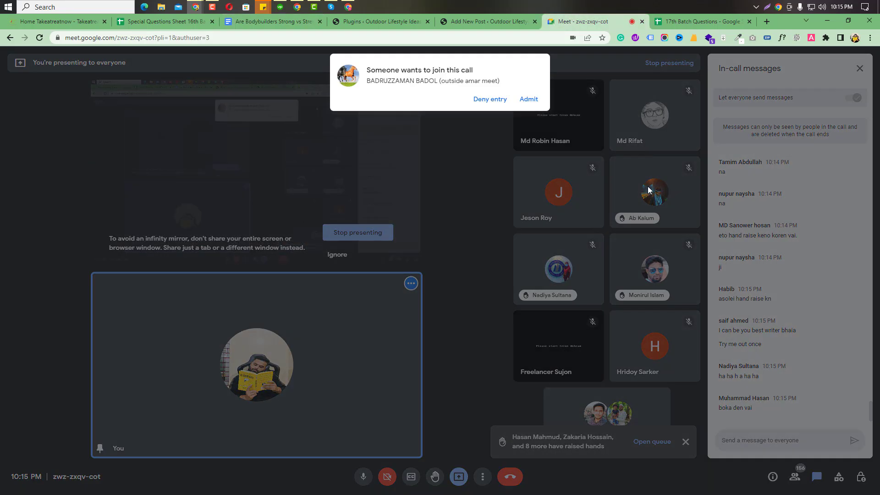
left_click(527, 98)
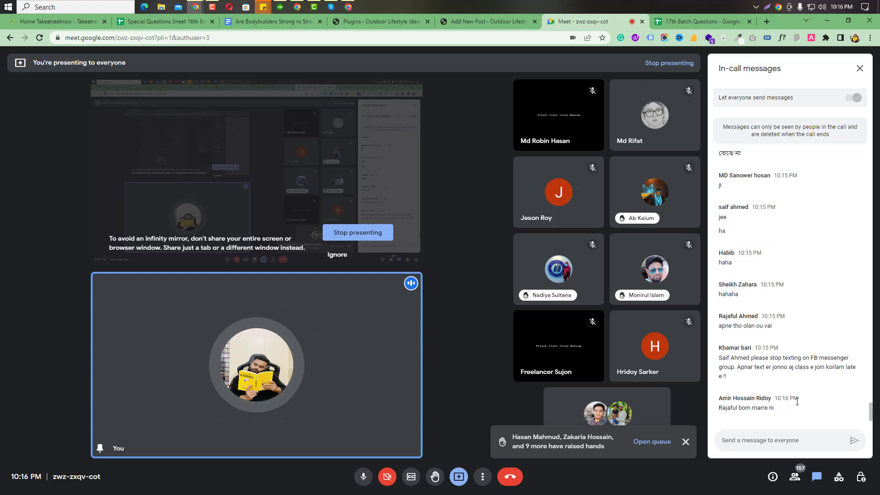
Switch to the WordPress post, add two empty lines below the "ten main differences" sentence, and open the file picker for a media upload.
left_click(469, 23)
scroll(282, 362, "down", 1)
left_click(387, 339)
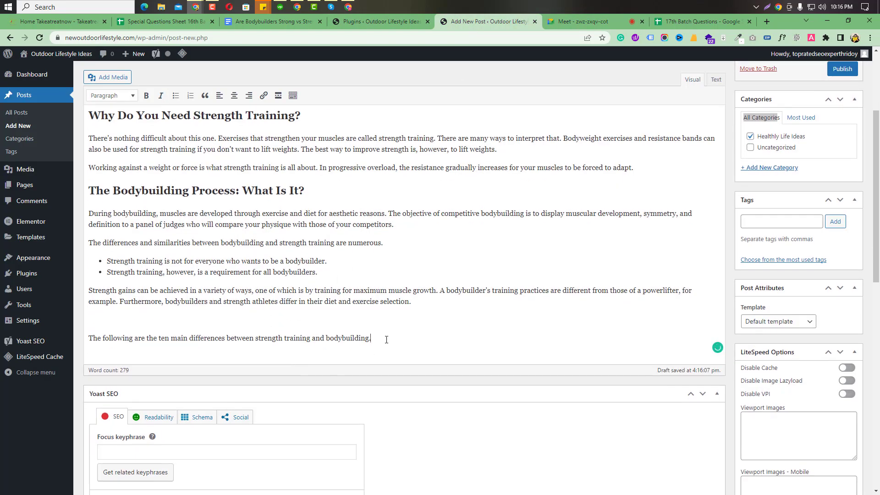
key("Return")
key("Return")
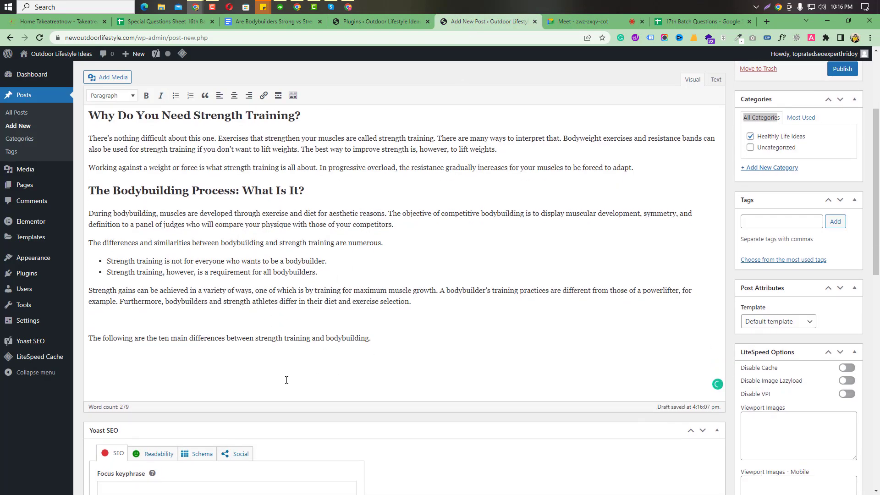
left_click(105, 79)
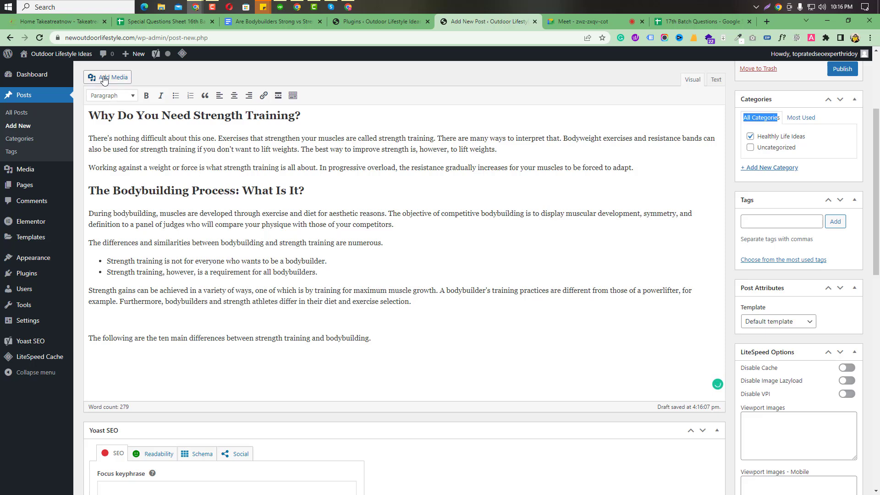
left_click(124, 93)
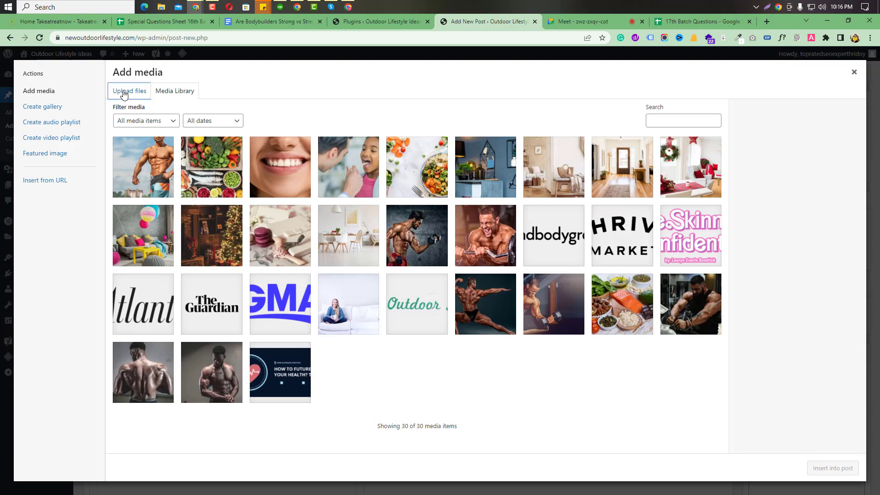
left_click(493, 258)
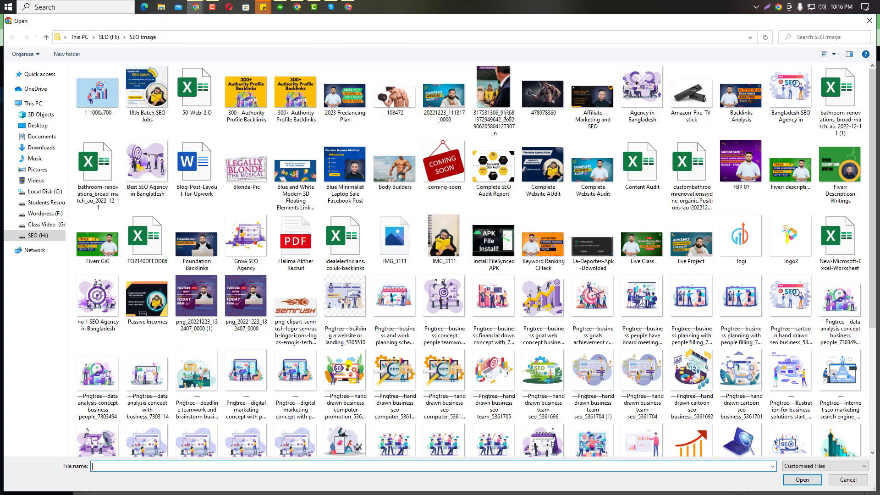
Rename the dumbbell bodybuilder image file 108472 as "Strength Traing" in the file picker.
left_click(393, 101)
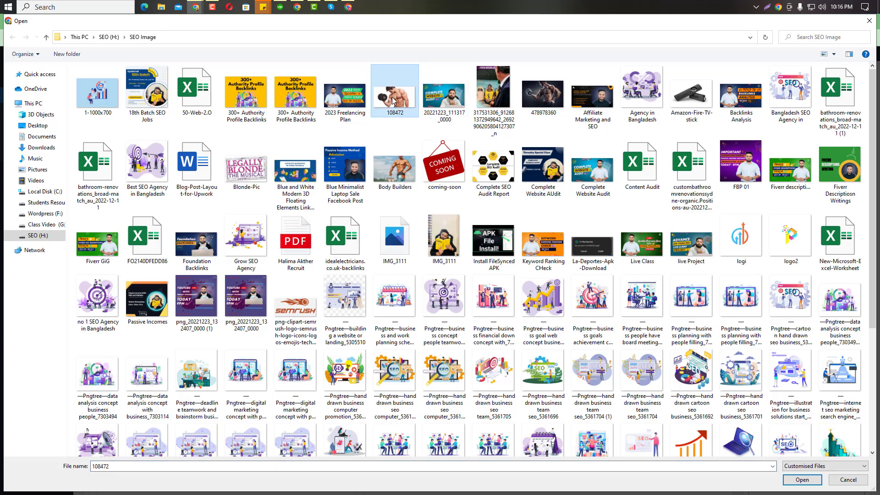
left_click(393, 100)
type("Strength Traing")
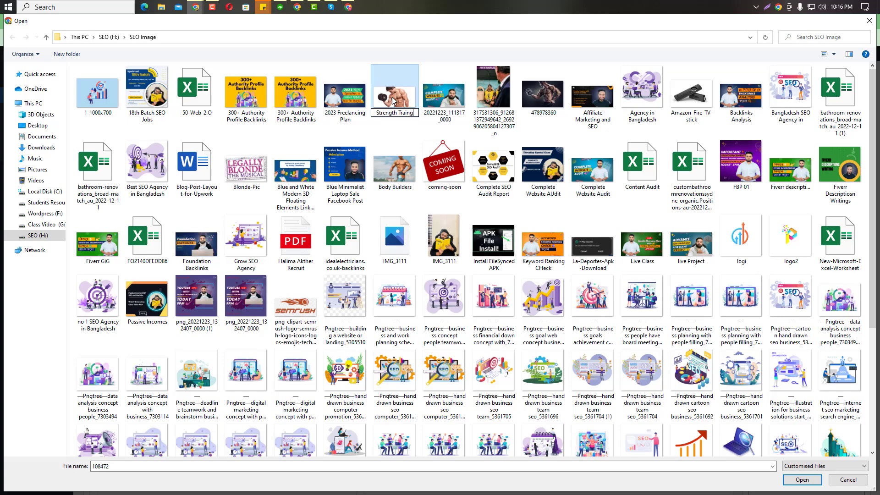
key("Return")
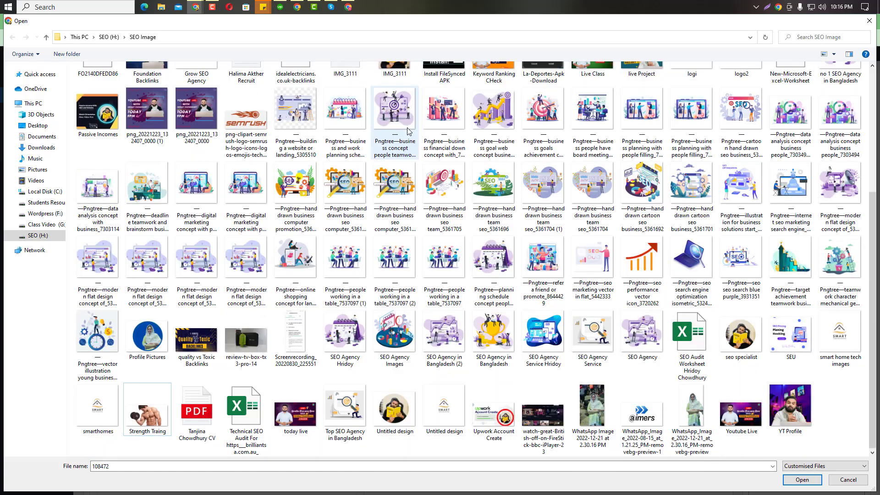
In the Strength Traing image file's properties, set the title to "Strength Training" and the rating to five stars.
left_click(143, 394)
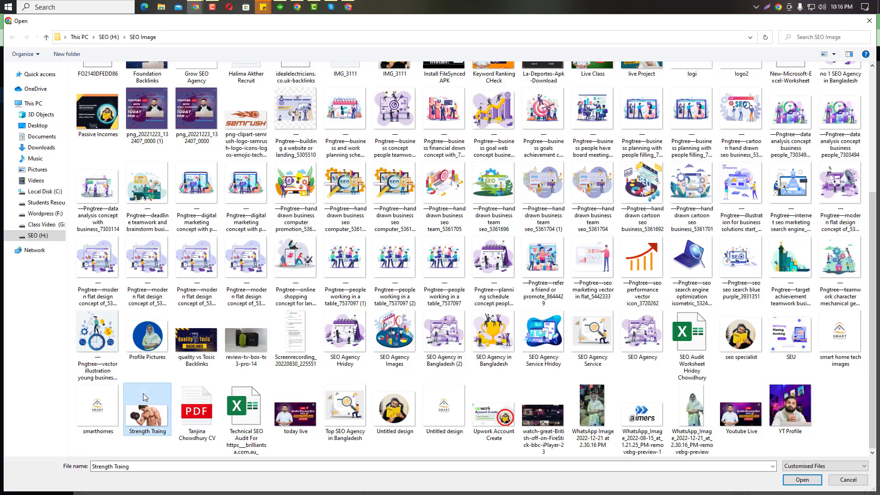
right_click(143, 394)
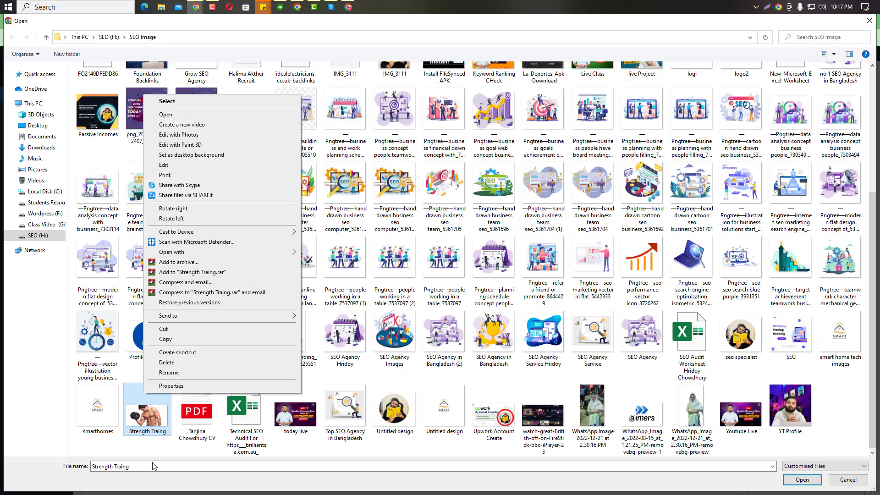
left_click(179, 386)
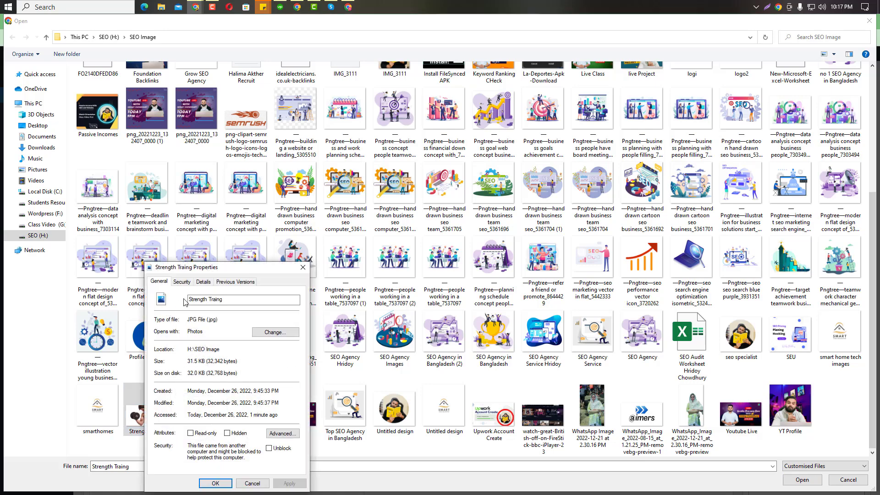
left_click(201, 297)
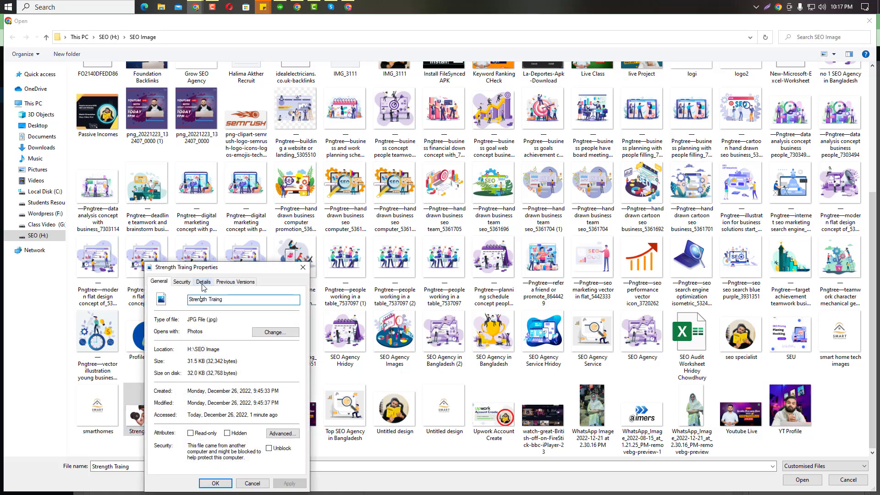
left_click(203, 284)
left_click(219, 317)
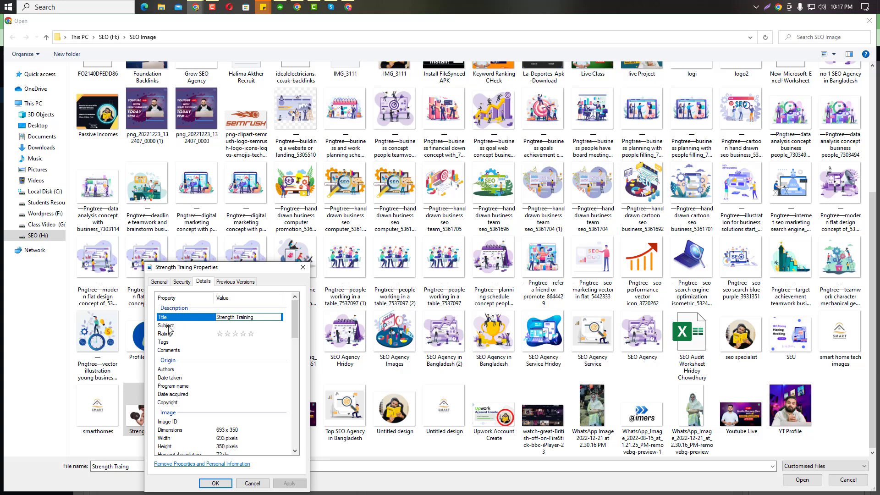
left_click(221, 332)
left_click(254, 337)
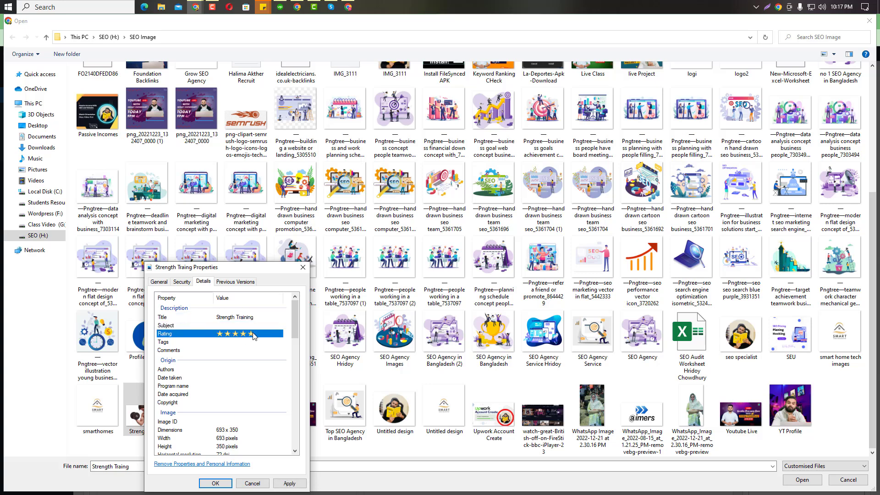
left_click(214, 482)
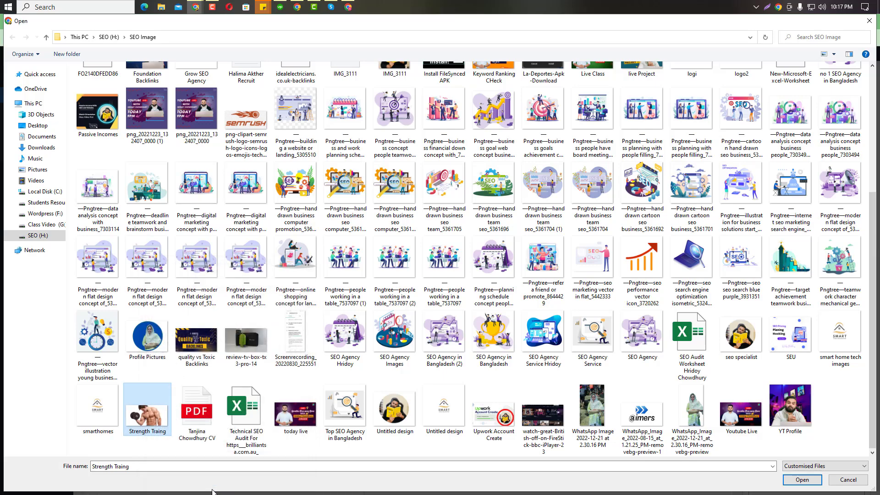
Upload the Strength Traing image, copy its title "Strength Training" into the alt text, and insert it into the post.
double_click(150, 415)
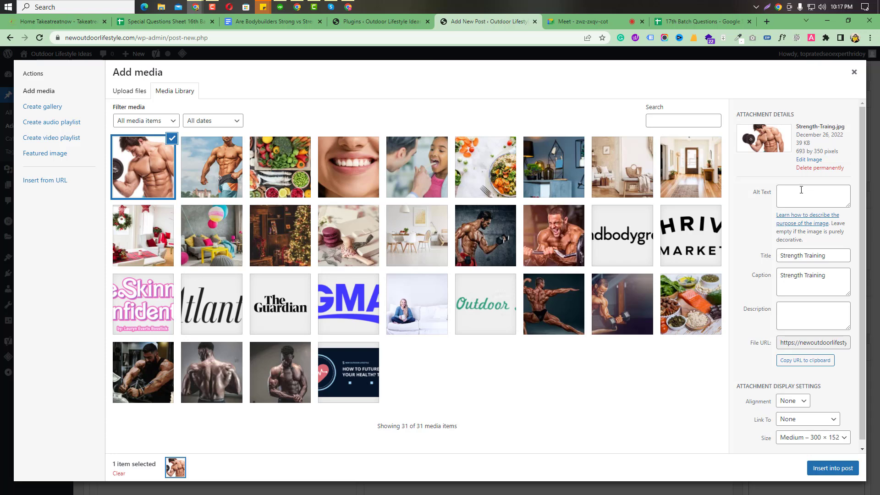
left_click(801, 190)
left_click(832, 255)
key("ctrl+a")
key("ctrl+c")
left_click(823, 191)
key("ctrl+v")
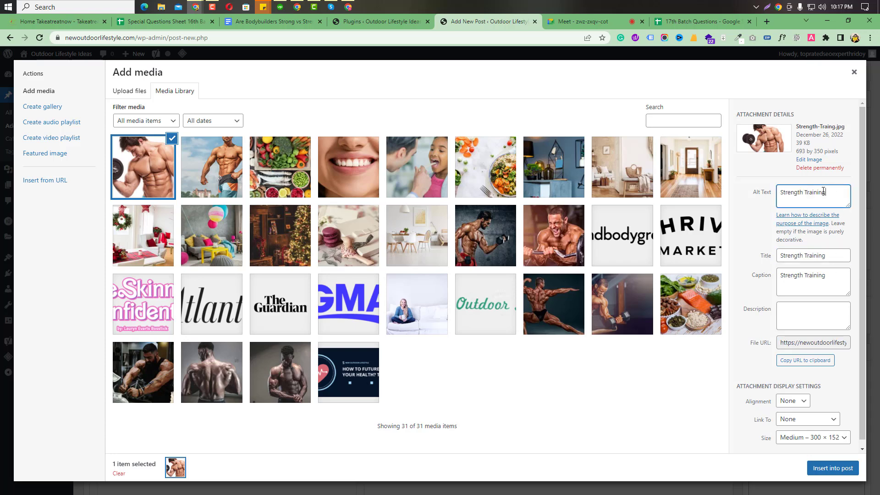
left_click(830, 468)
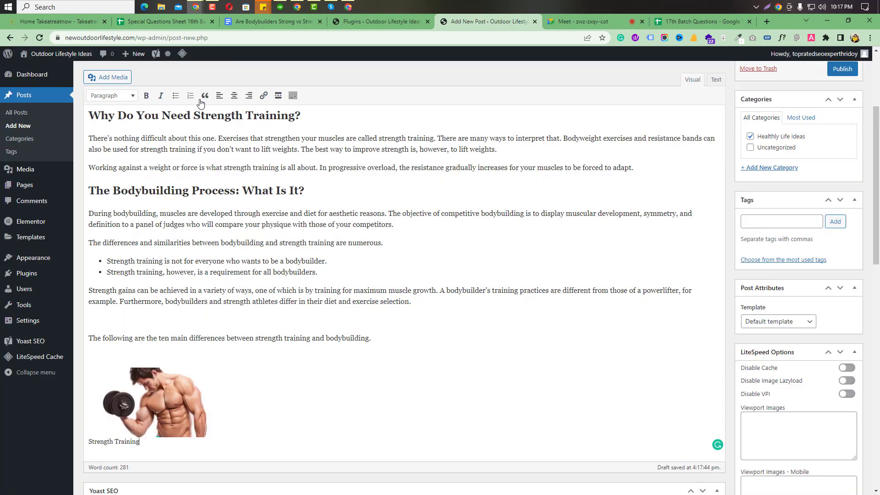
Switch to the Meet call, admit the participant requesting to join, and check the chat for replies between looks at the post.
left_click(610, 27)
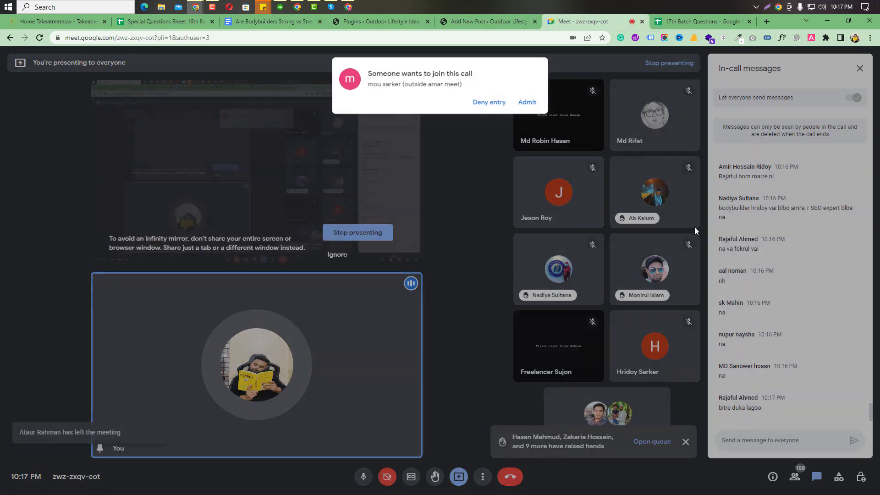
left_click(583, 98)
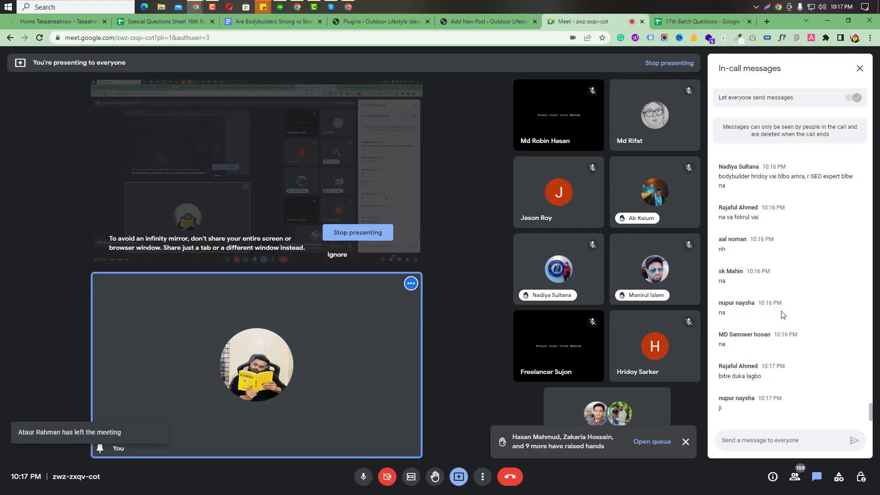
left_click(455, 20)
left_click(607, 24)
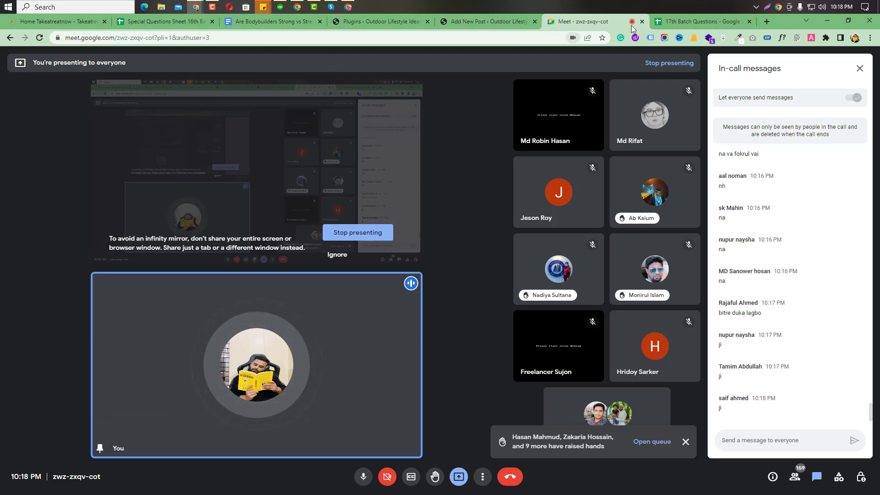
left_click(486, 21)
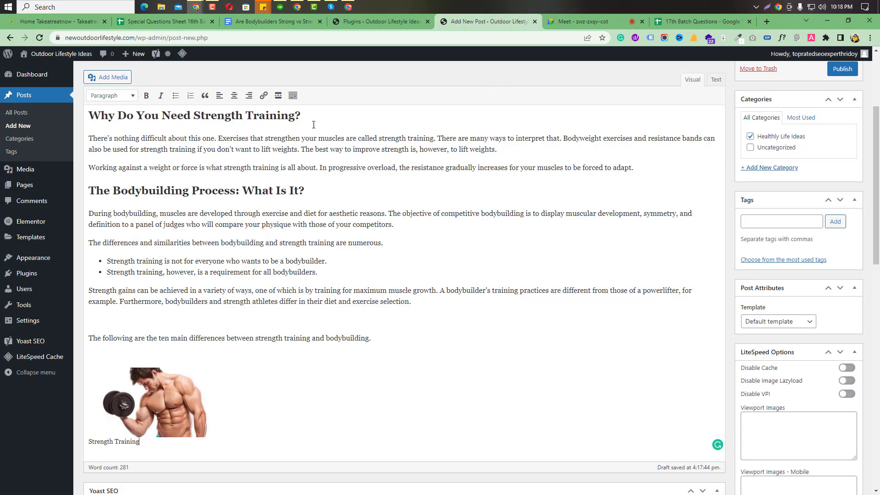
left_click(573, 15)
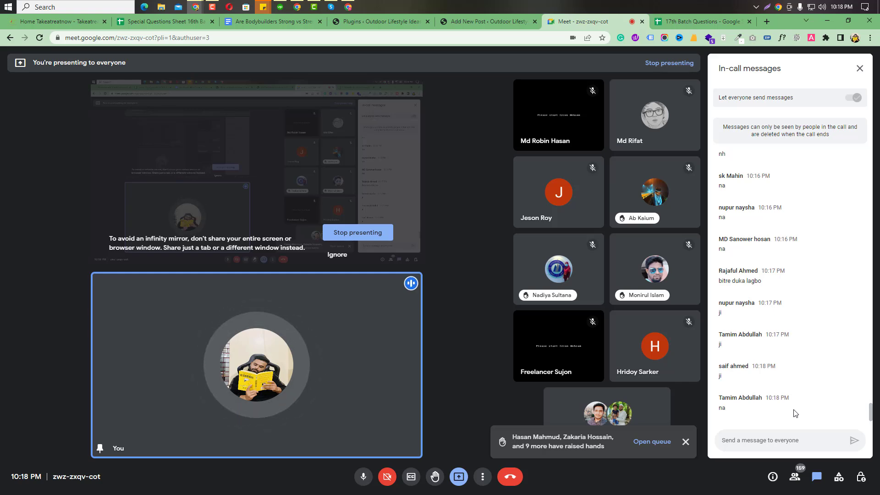
Set the inserted Strength Training image in the WordPress post to Full Size – 693 × 350 with center alignment.
left_click(478, 23)
left_click(137, 403)
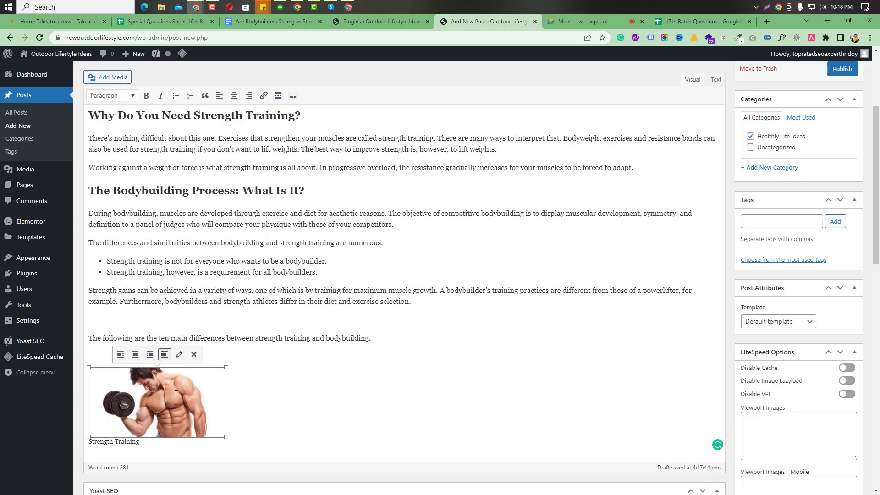
left_click(179, 357)
left_click(212, 214)
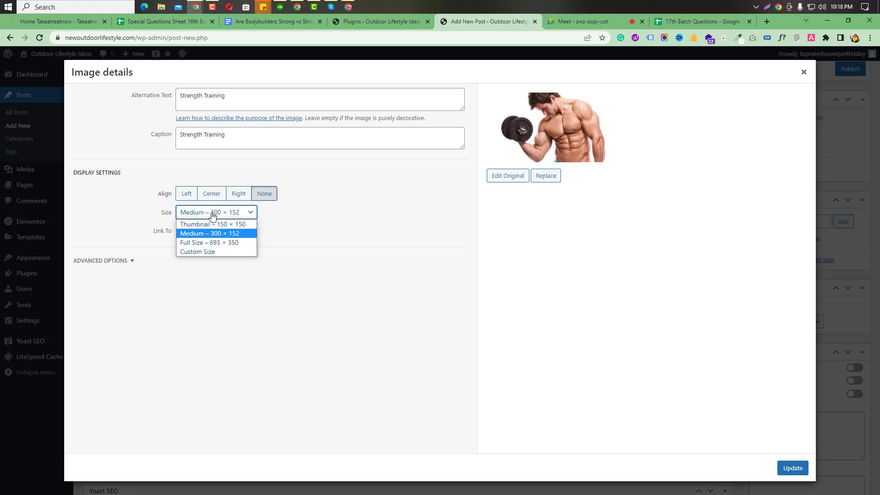
left_click(212, 243)
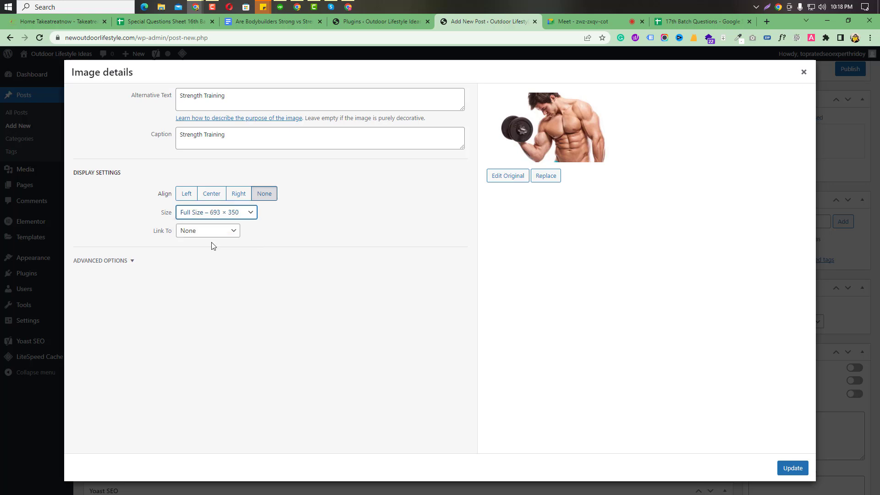
left_click(210, 194)
left_click(792, 468)
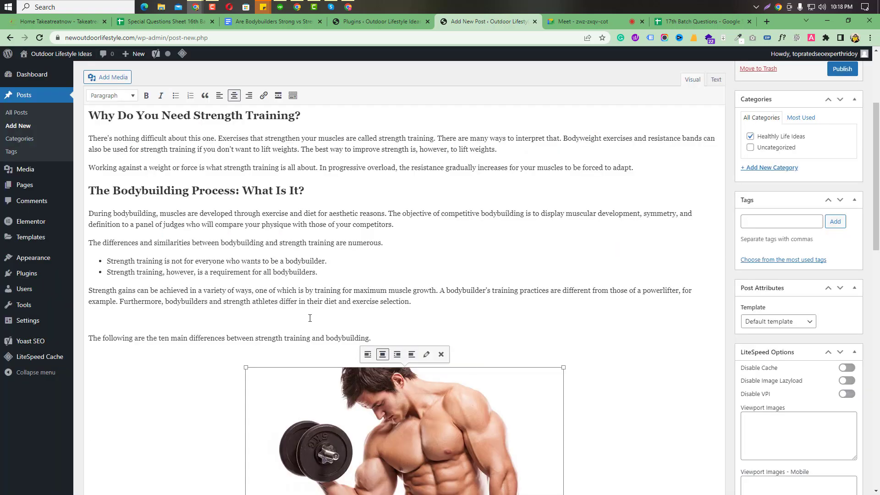
Delete the "Strength Training" caption below the dumbbell image in the post.
scroll(365, 330, "down", 4)
left_click(308, 353)
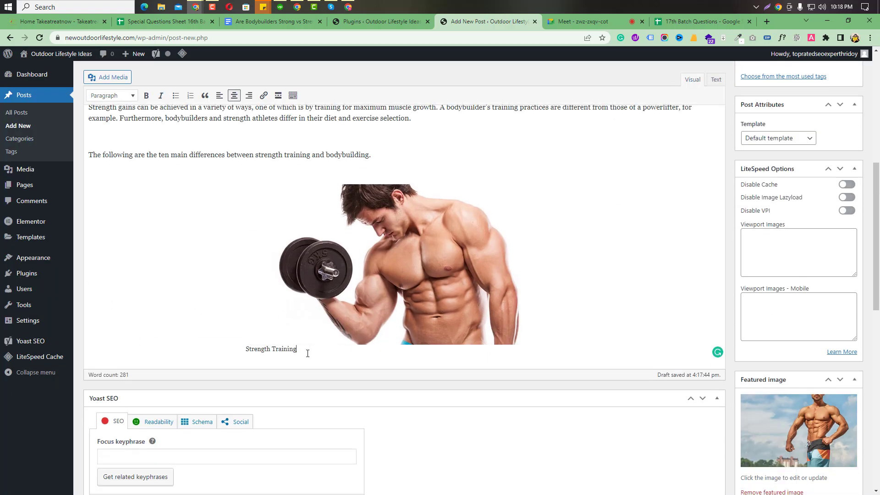
key("BackSpace")
key("BackSpace")
key("BackSpace")
key("BackSpace")
key("BackSpace")
key("BackSpace")
key("BackSpace")
Check the Meet chat for replies and review the article's first numbered heading in Google Docs.
left_click(560, 21)
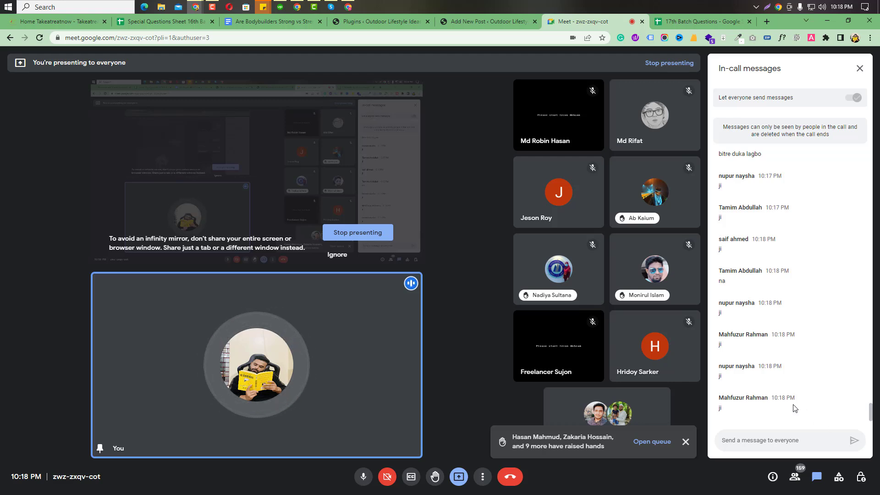
left_click(248, 24)
scroll(261, 280, "down", 5)
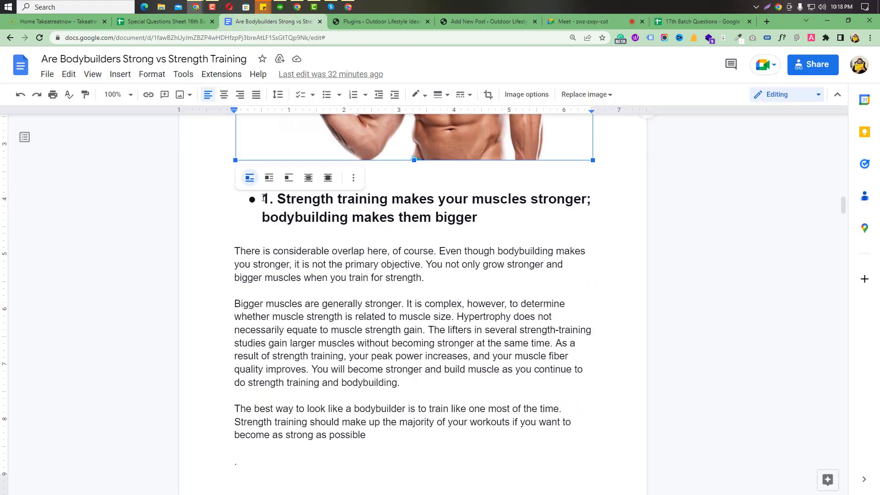
left_click_drag(264, 198, 491, 218)
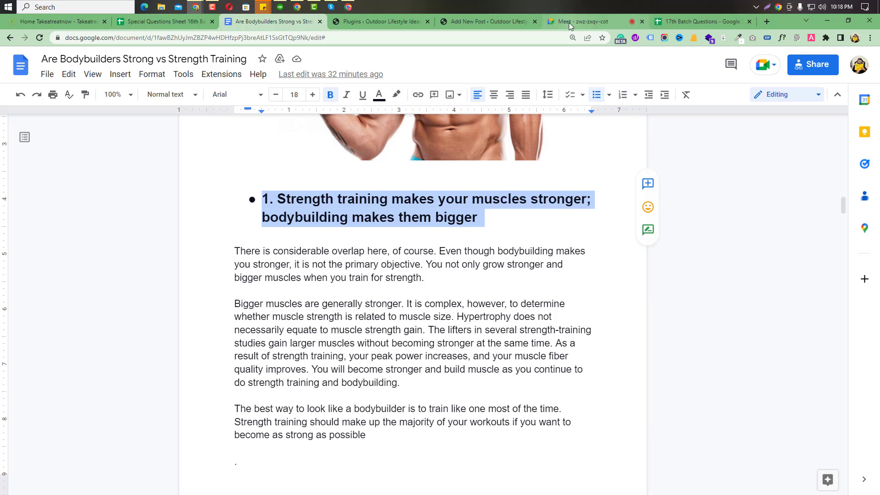
left_click(366, 230)
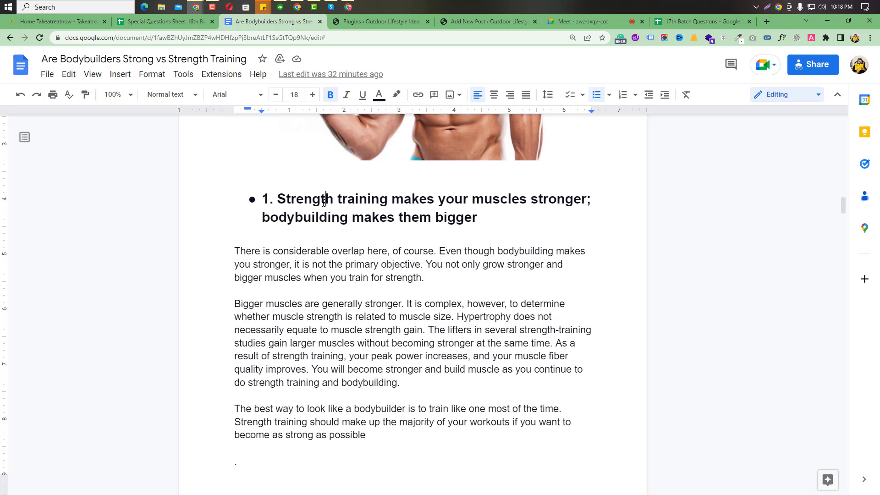
left_click(593, 23)
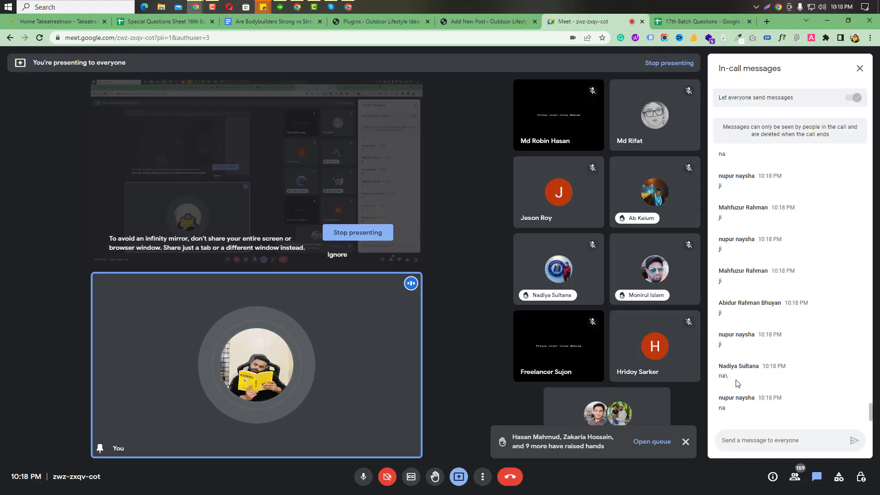
Copy the heading "1. Strength training makes your muscles stronger; bodybuilding makes them bigger" from the Google Docs article and return to the WordPress post.
left_click(466, 22)
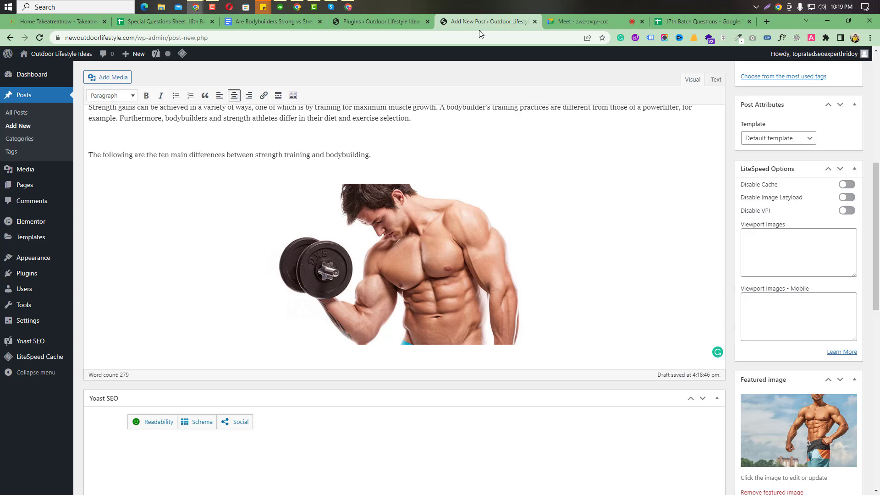
left_click(284, 23)
left_click_drag(257, 197, 507, 219)
key("ctrl+c")
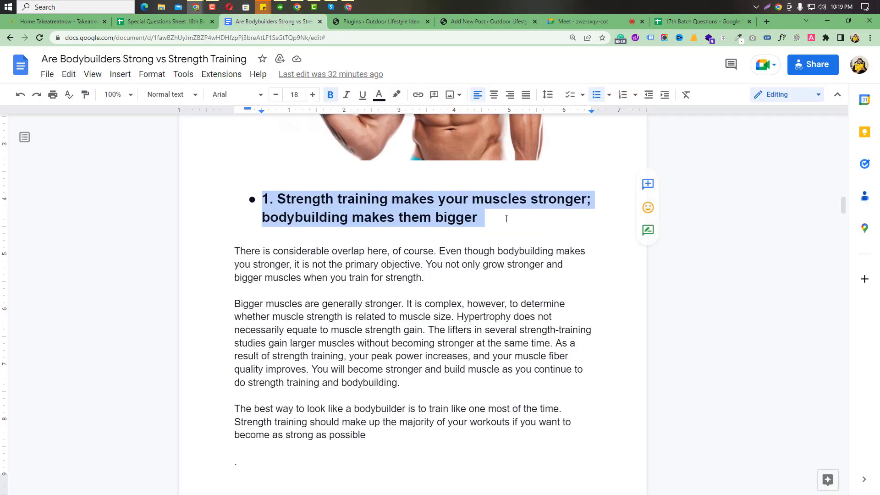
left_click(457, 20)
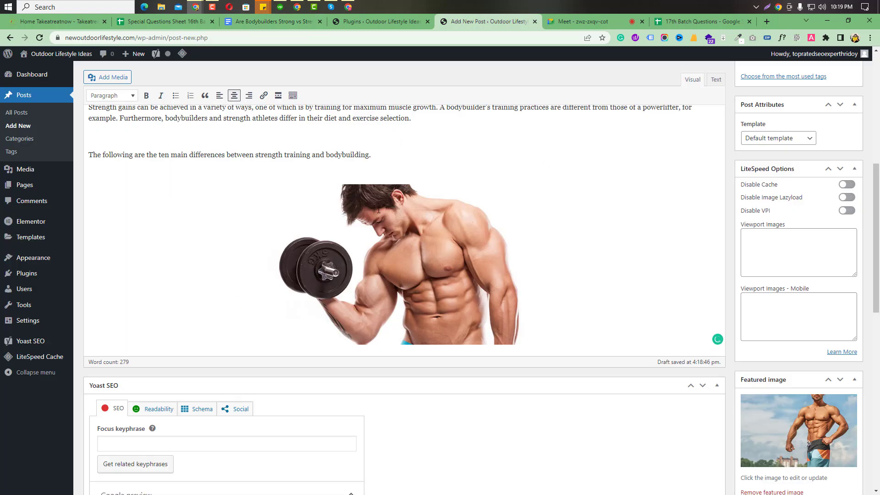
Try to add a blank line below the dumbbell image in the post.
key("Return")
key("BackSpace")
key("Return")
key("BackSpace")
key("Return")
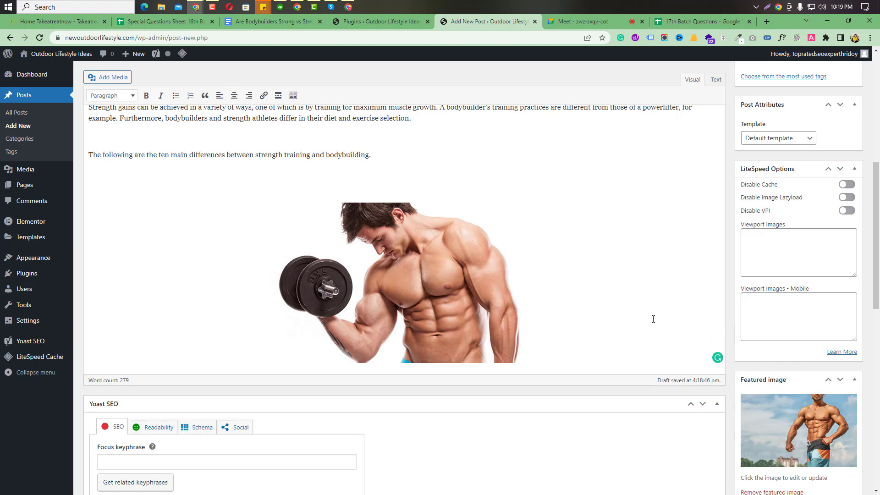
key("BackSpace")
left_click(473, 285)
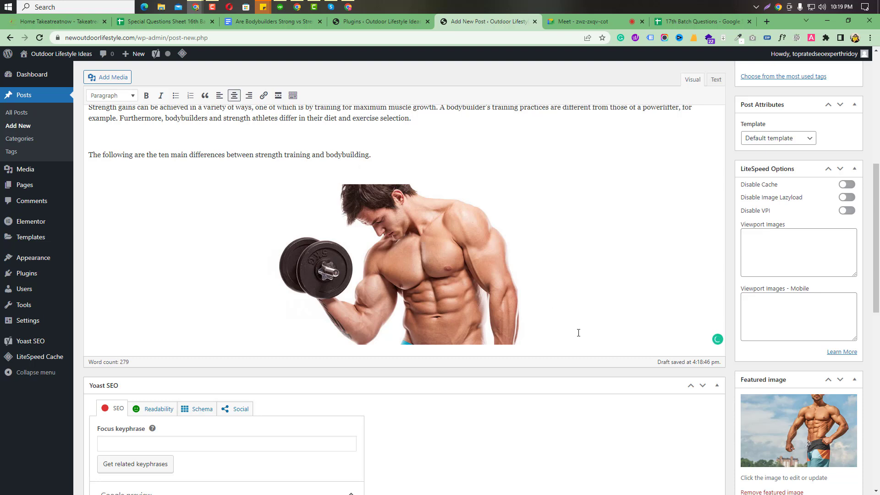
key("Return")
key("Return")
key("BackSpace")
key("BackSpace")
Delete the dumbbell image, paste the copied heading in its place, and remove the heading's bullet.
left_click(456, 303)
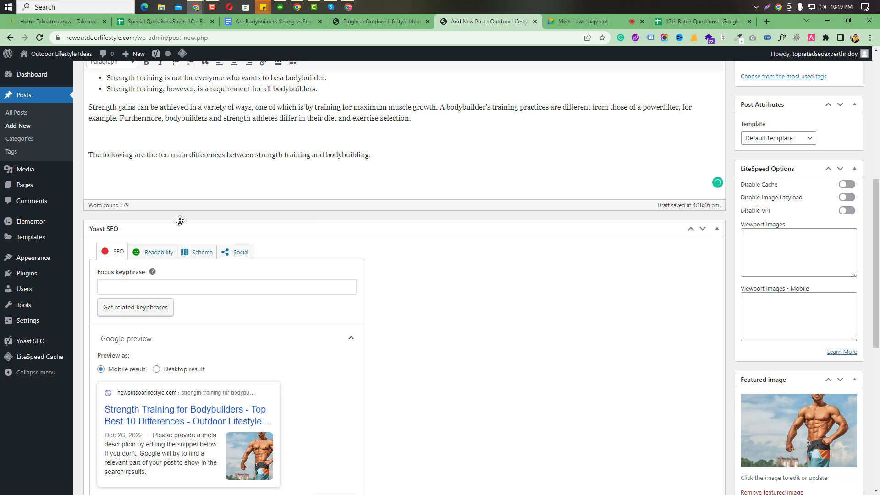
key("ctrl+v")
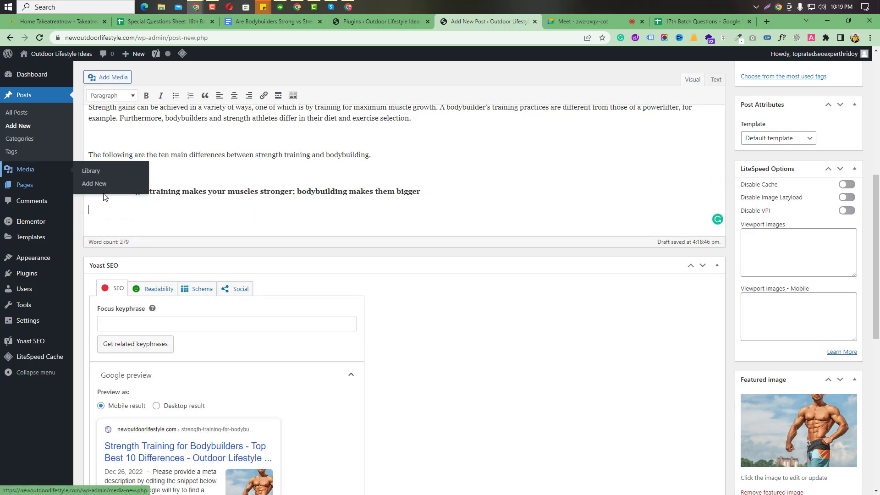
scroll(128, 242, "up", 1)
left_click(109, 237)
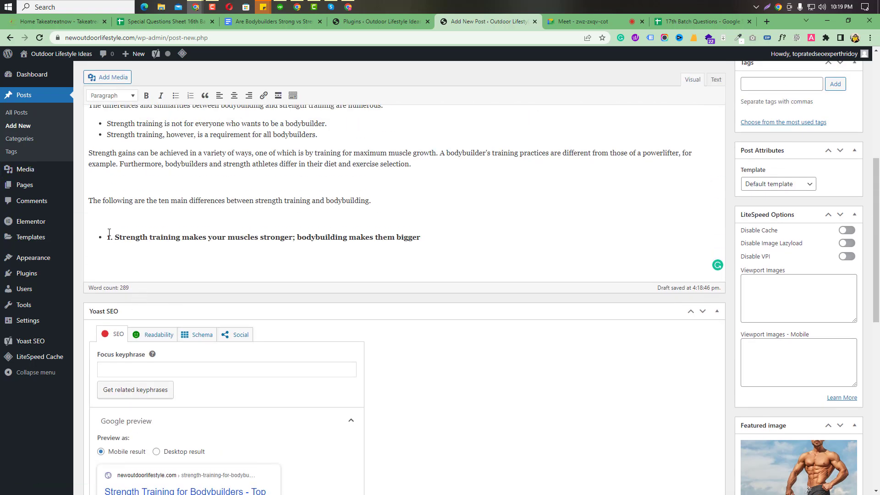
key("BackSpace")
key("BackSpace")
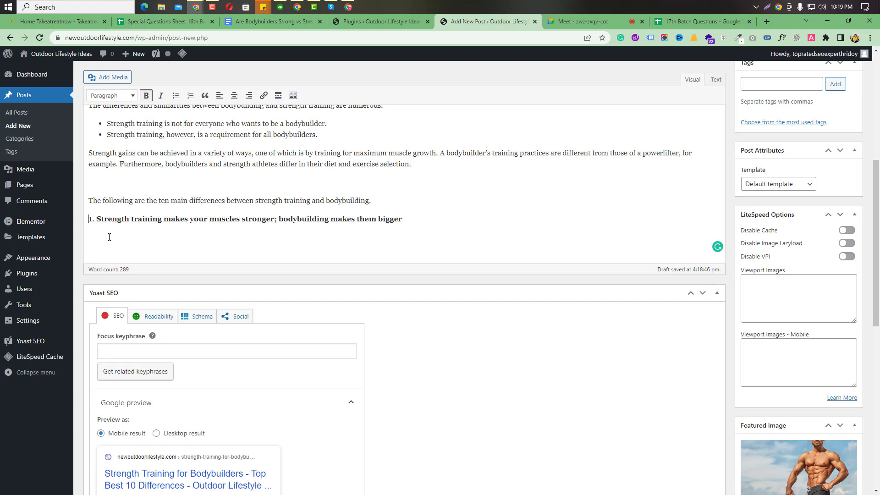
Remove the "1." from the start of the pasted heading and add two blank lines above it.
left_click_drag(99, 219, 89, 220)
key("BackSpace")
key("Return")
key("Return")
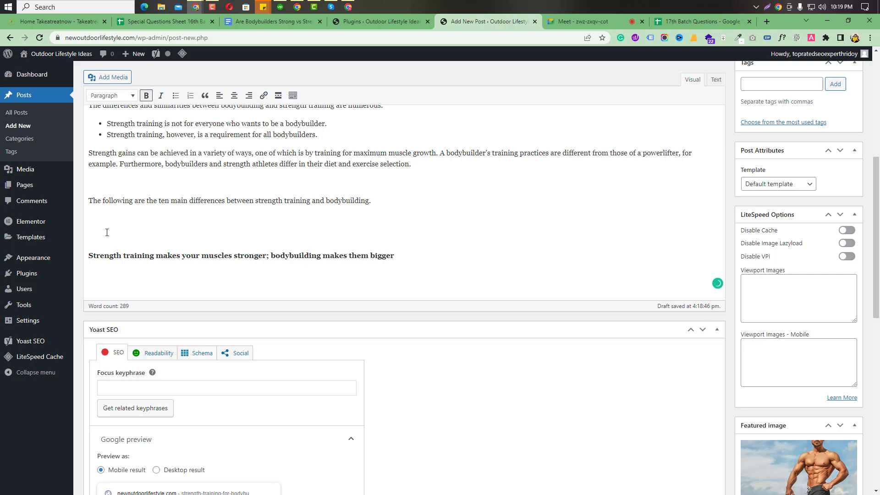
Insert the Strength Training dumbbell image from the media library on the blank line above the heading.
left_click(107, 232)
left_click(117, 78)
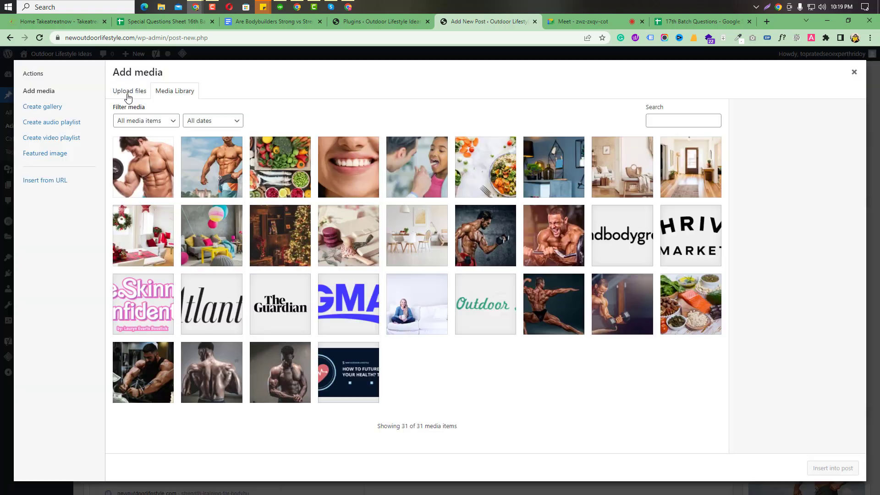
left_click(155, 163)
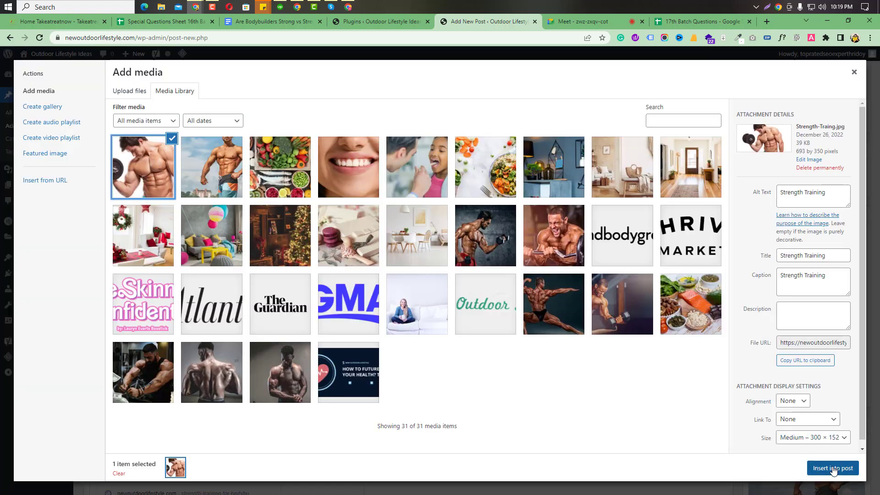
left_click(834, 468)
Set the inserted dumbbell image to center alignment and full size.
left_click(152, 274)
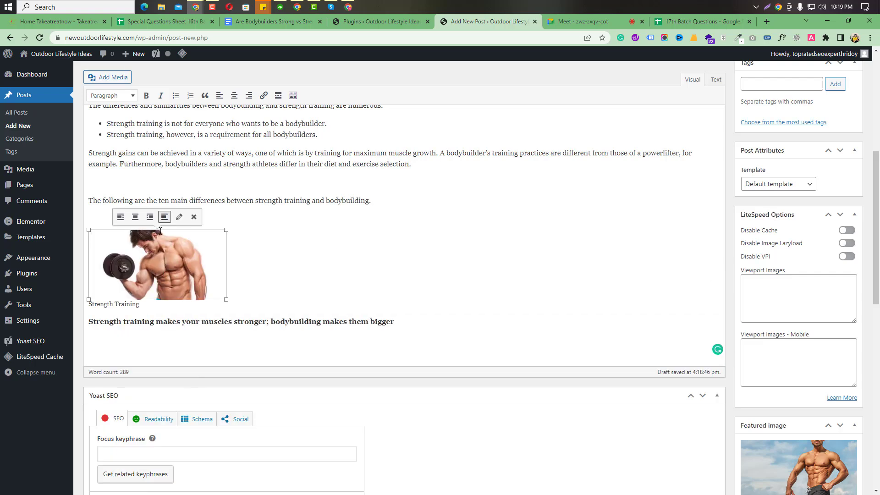
left_click(179, 217)
left_click(211, 195)
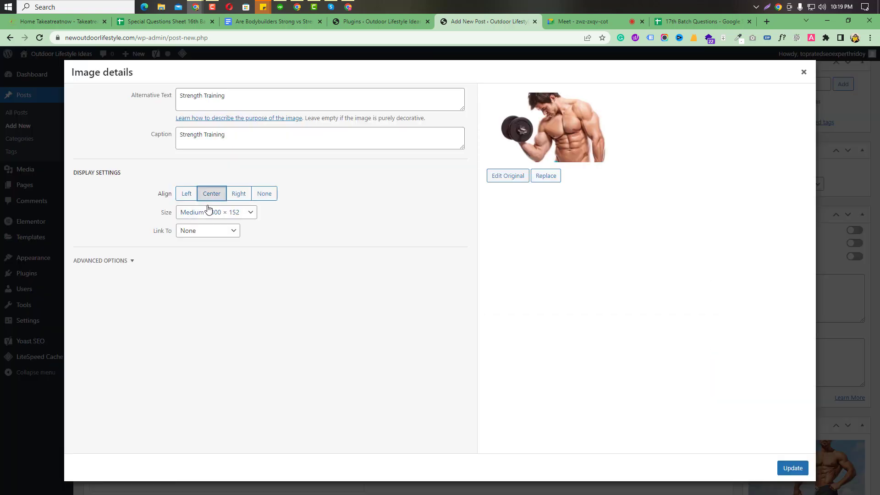
left_click(209, 212)
left_click(214, 242)
left_click(787, 469)
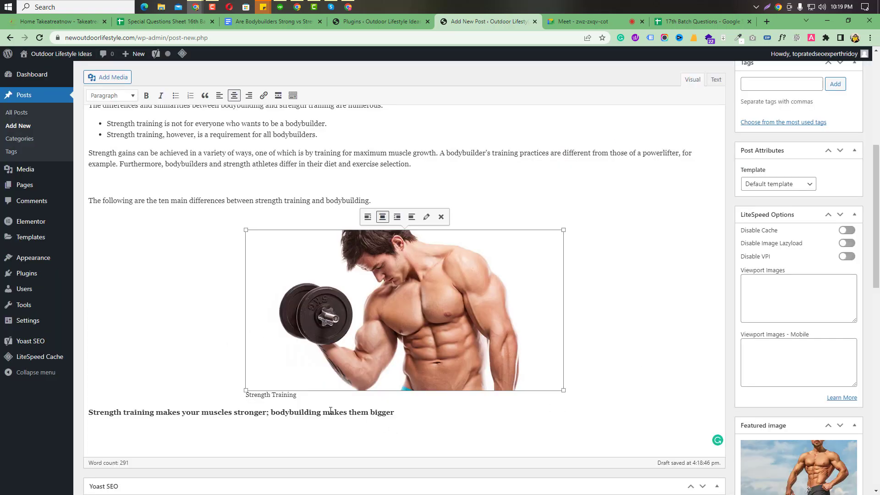
Delete the "Strength Training" caption under the newly inserted dumbbell image.
left_click(312, 398)
key("BackSpace")
key("BackSpace")
key("BackSpace")
key("BackSpace")
key("BackSpace")
key("BackSpace")
key("BackSpace")
key("BackSpace")
key("BackSpace")
key("BackSpace")
key("BackSpace")
key("BackSpace")
key("BackSpace")
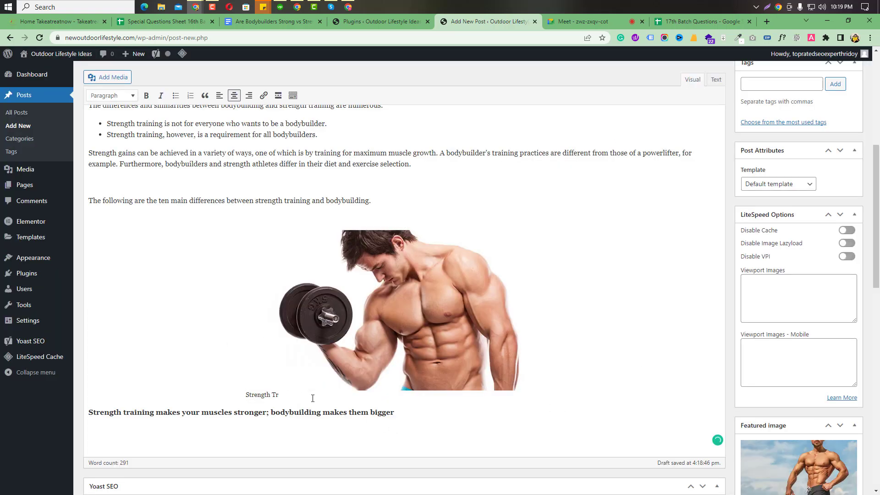
key("BackSpace")
key("BackSpace")
Format the muscles heading as Heading 3, add an empty line below it, and put "1." in front of it.
left_click_drag(393, 413, 82, 415)
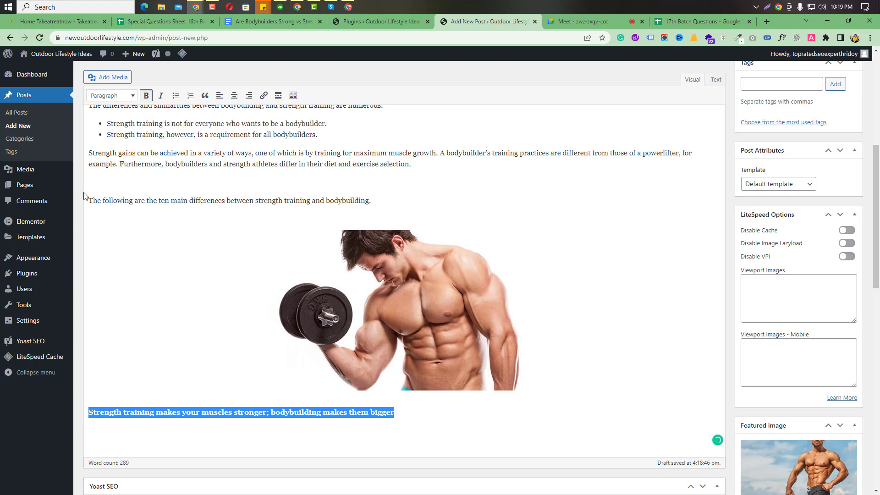
left_click(113, 95)
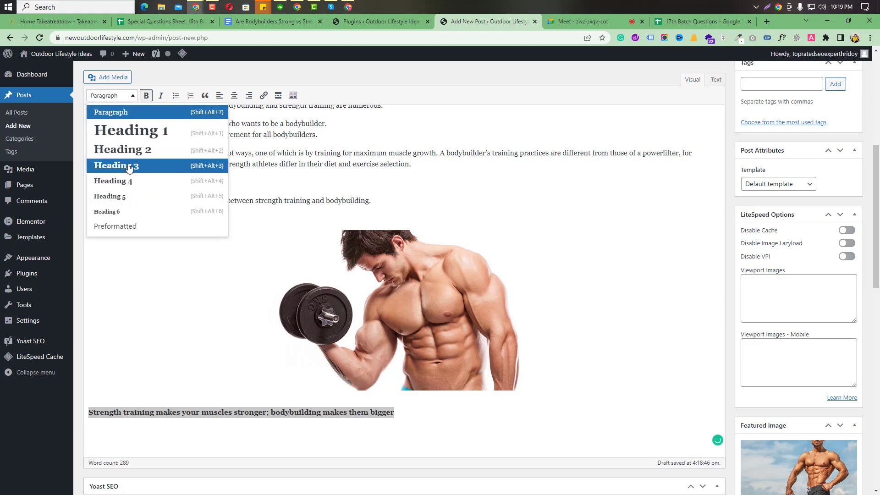
left_click(129, 166)
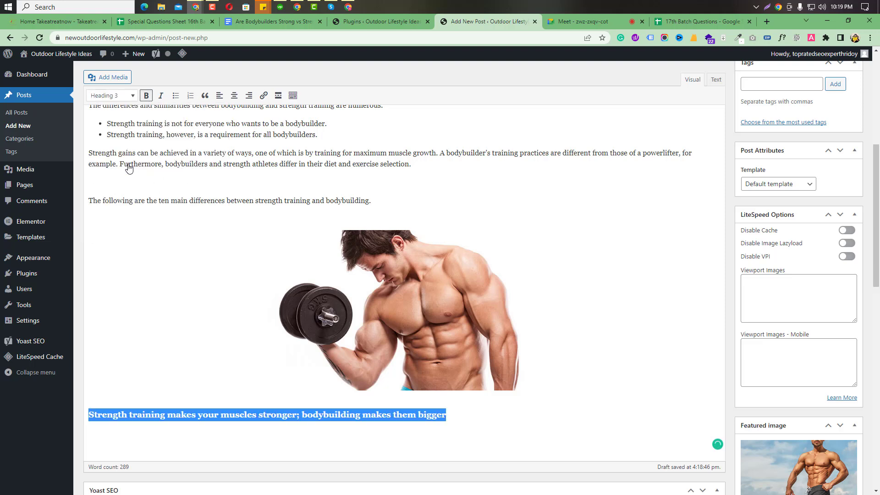
left_click(468, 421)
key("Return")
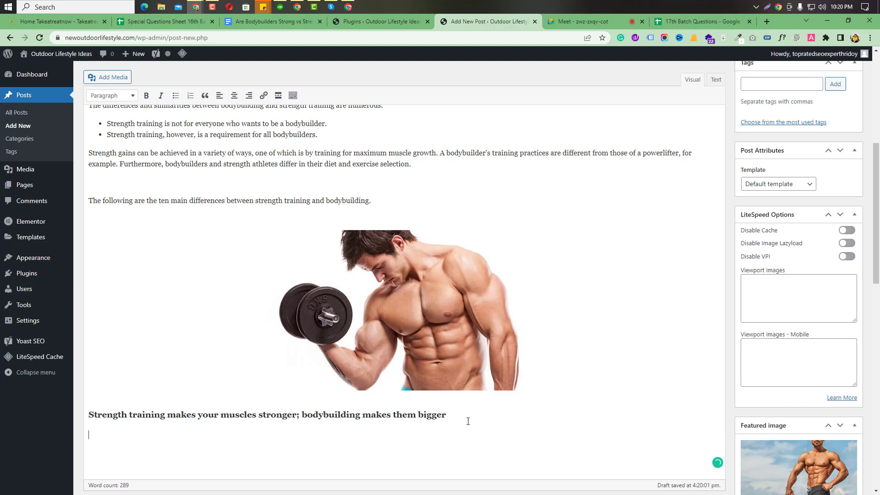
left_click(91, 414)
type("1.")
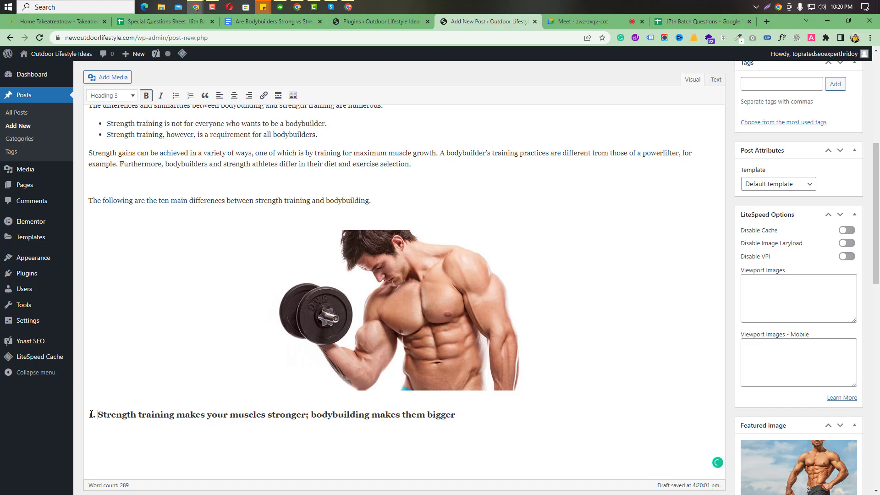
Adjust the spacing between the dumbbell image and the numbered heading to a single blank line above the heading.
left_click(560, 386)
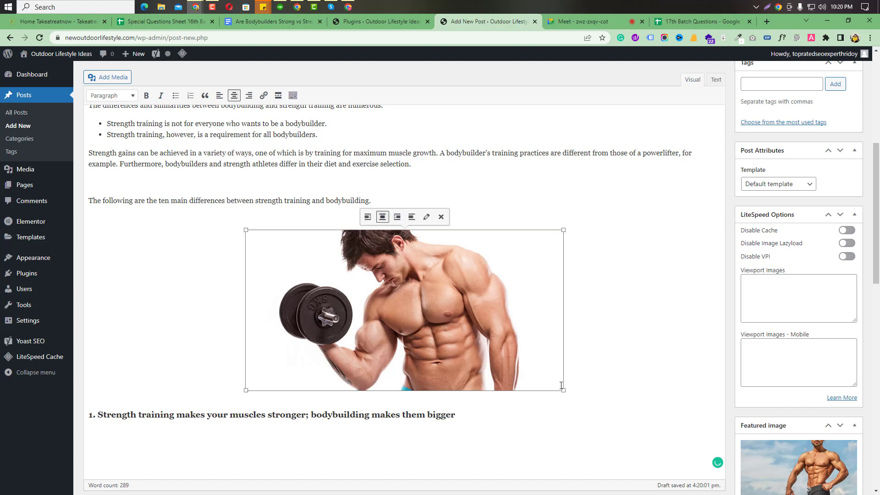
left_click(587, 384)
key("Up")
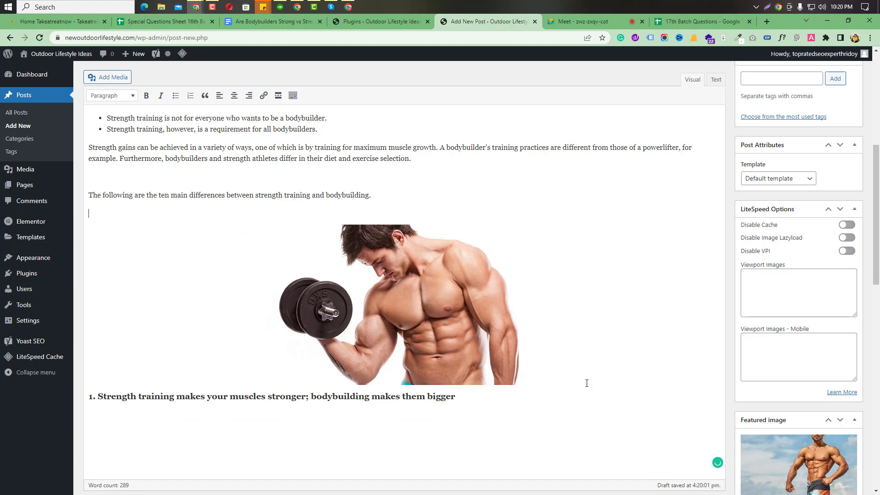
left_click(90, 396)
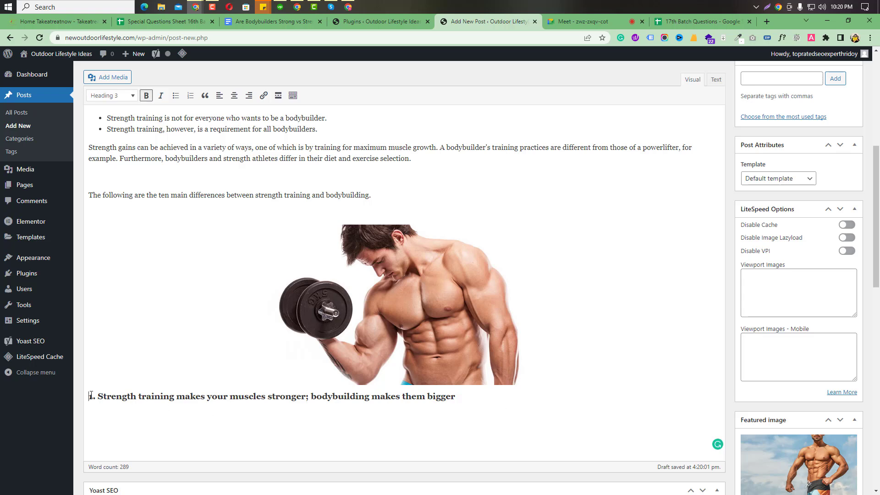
key("Return")
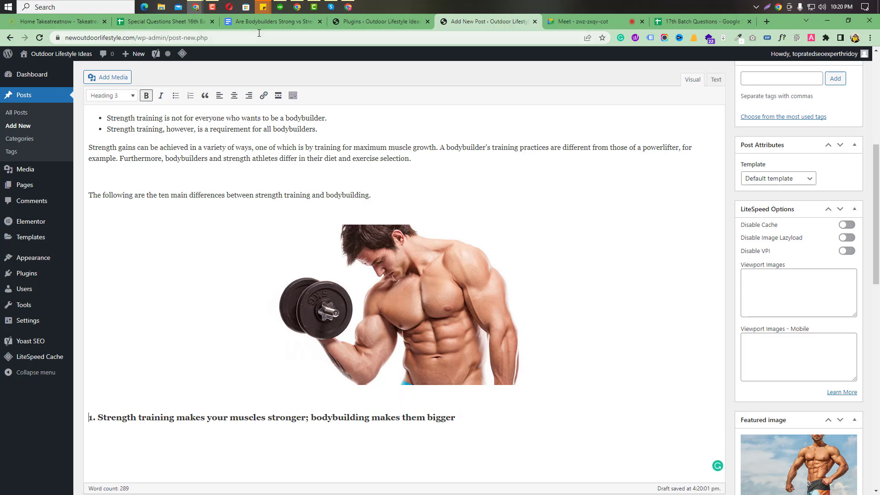
Copy the paragraphs of section 1 from the Google Docs article and paste them below the first numbered heading in the post.
left_click(258, 23)
left_click_drag(264, 234, 400, 281)
scroll(373, 403, "down", 5)
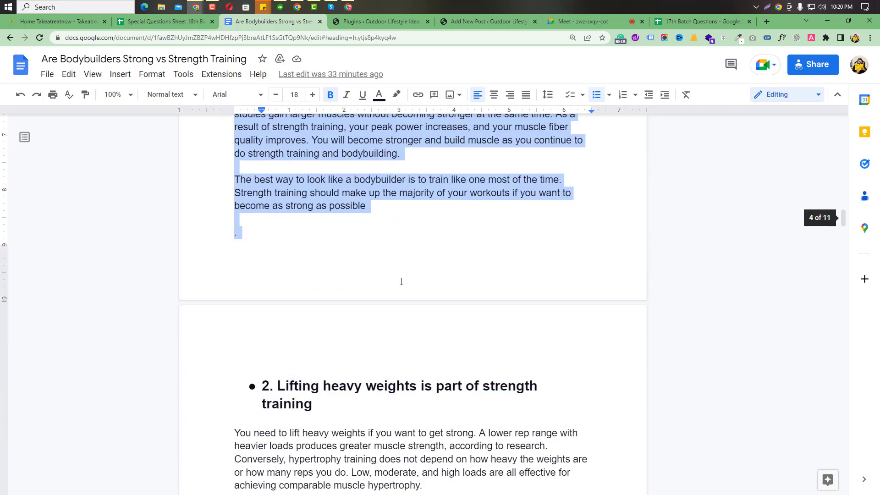
left_click(471, 26)
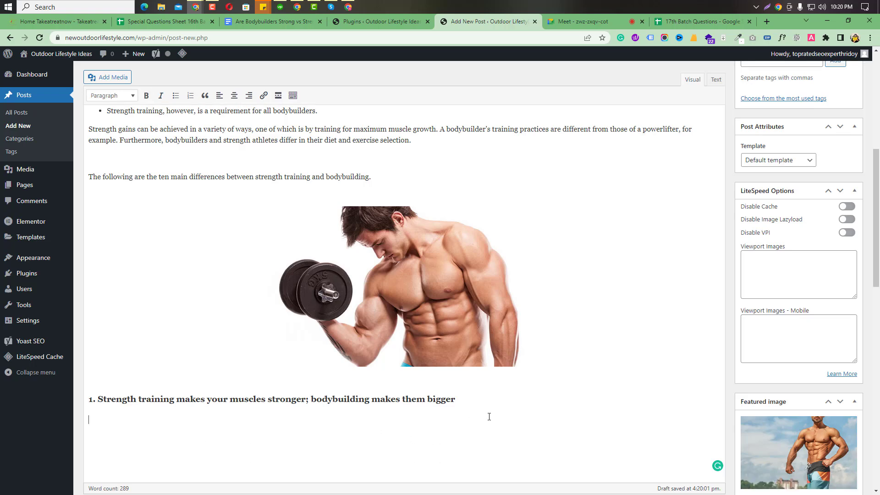
type("There is considerable overlap here, of course. Even though bodybuilding makes you stronger, it is not the primary objective. You not only grow stronger and bigger muscles when you train for strength.  Bigger muscles are generally stronger. It is complex, however, to determine whether muscle strength is related to muscle size. Hypertrophy does not necessarily equate to muscle strength gain. The lifters in several strength-training studies gain larger muscles without becoming stronger at the same time. As a result of strength training, your peak power increases, and your muscle fiber quality improves. You will become stronger and build muscle as you continue to do strength training and bodybuilding.  The best way to look like a bodybuilder is to train like one most of the time. Strength training should make up the majority of your workouts if you want to become as strong as possible  .")
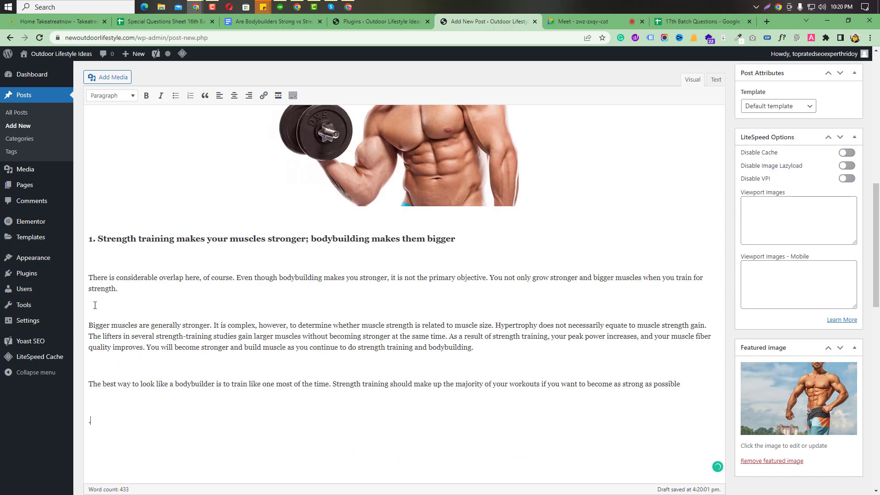
Close the gaps between the section 1 paragraphs, keeping "The best way to look like a bodybuilder" as its own paragraph with a blank line below.
key("BackSpace")
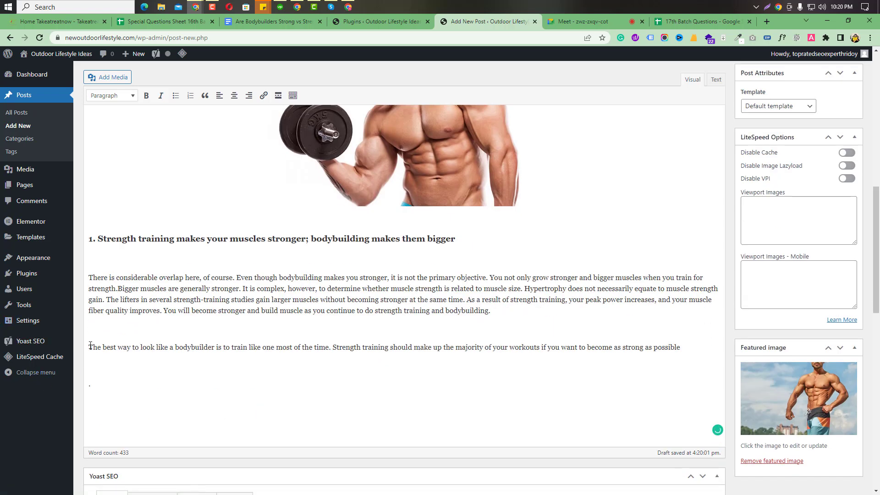
left_click(90, 347)
key("BackSpace")
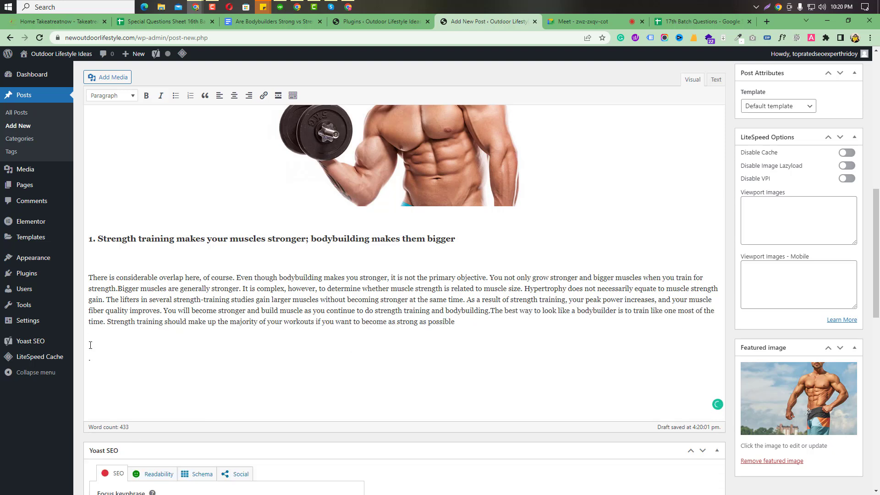
key("Return")
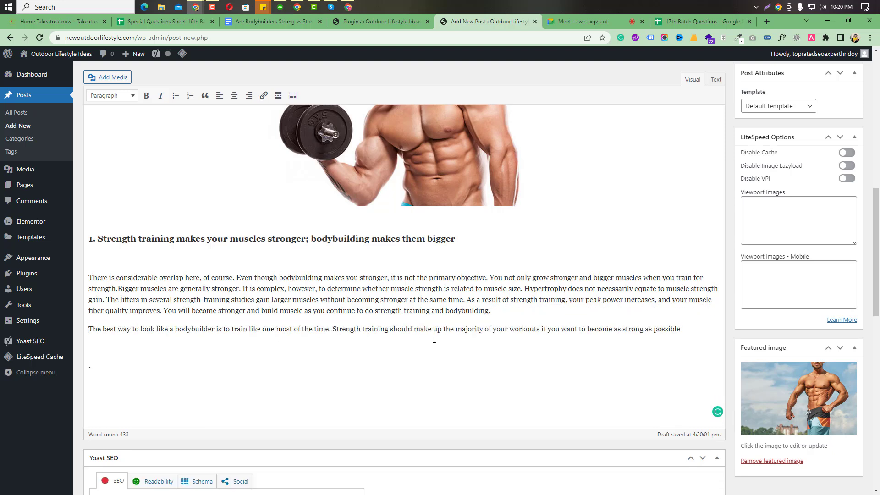
key("Return")
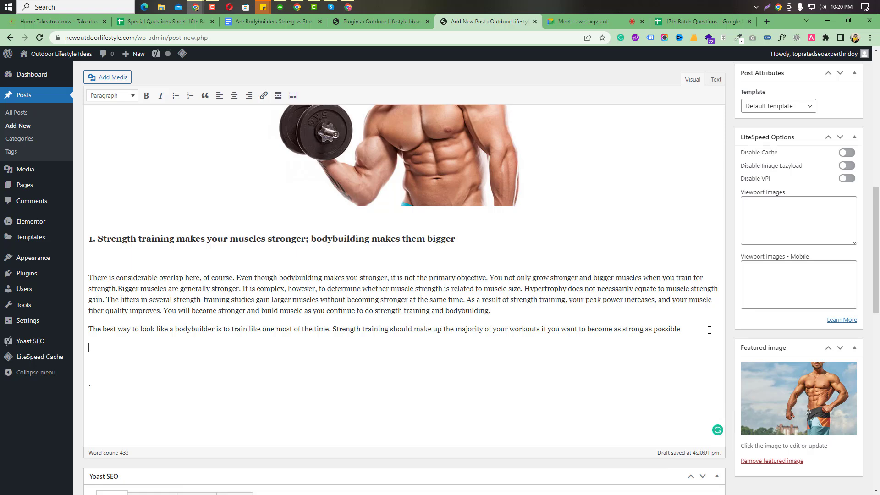
Copy the Google Docs article from heading 2, "Lifting heavy weights is part of strength training", through the conclusion and paste it below section 1 in the post.
left_click(252, 25)
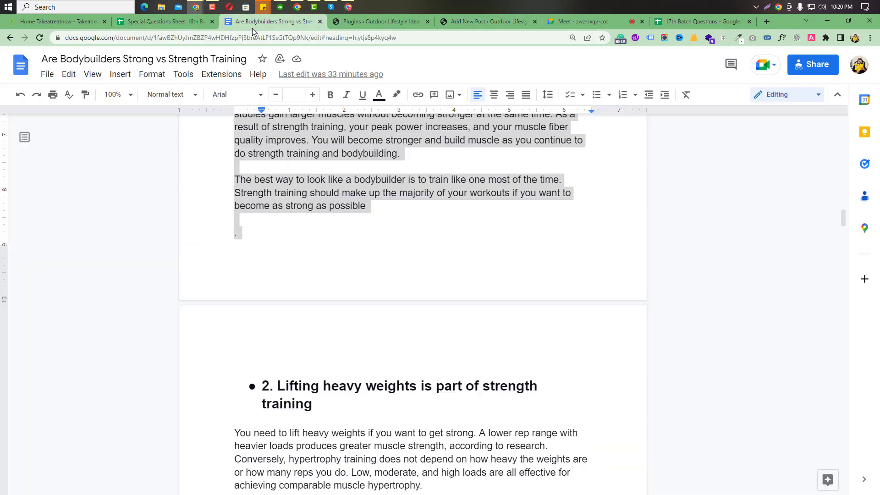
scroll(291, 367, "down", 2)
left_click(320, 330)
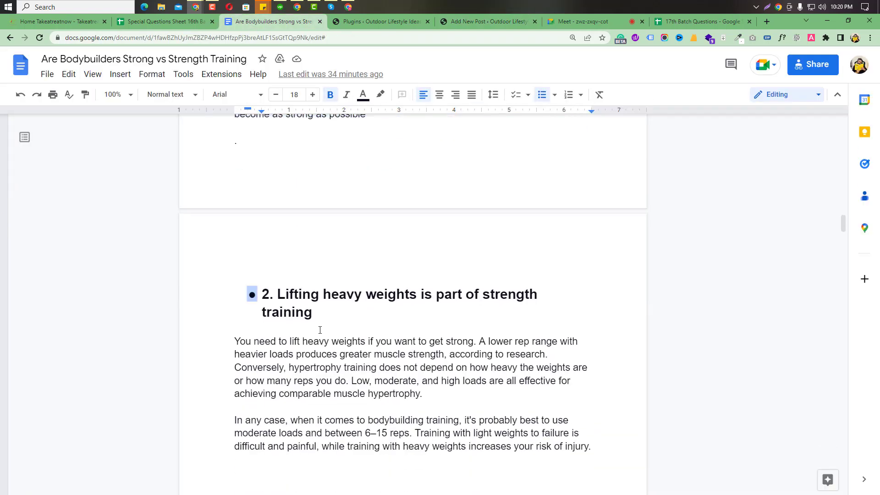
left_click(261, 286)
left_click_drag(263, 290, 591, 408)
scroll(461, 455, "down", 10)
scroll(461, 455, "down", 20)
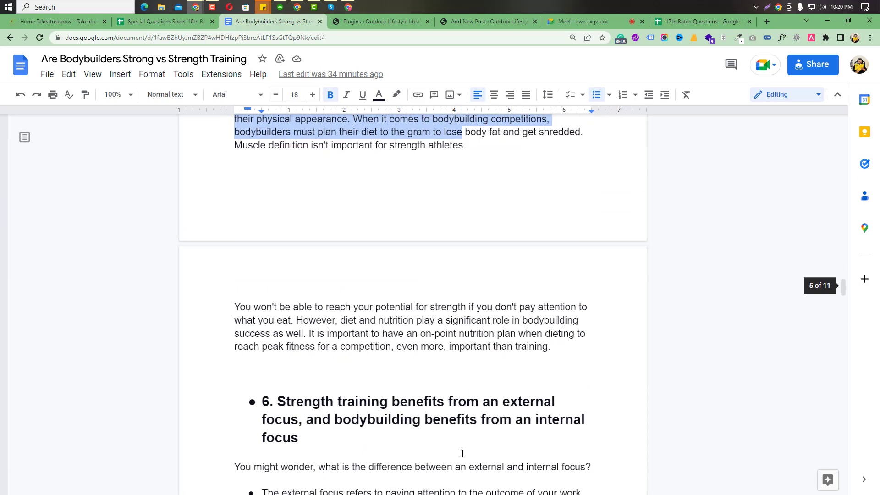
scroll(431, 332, "down", 15)
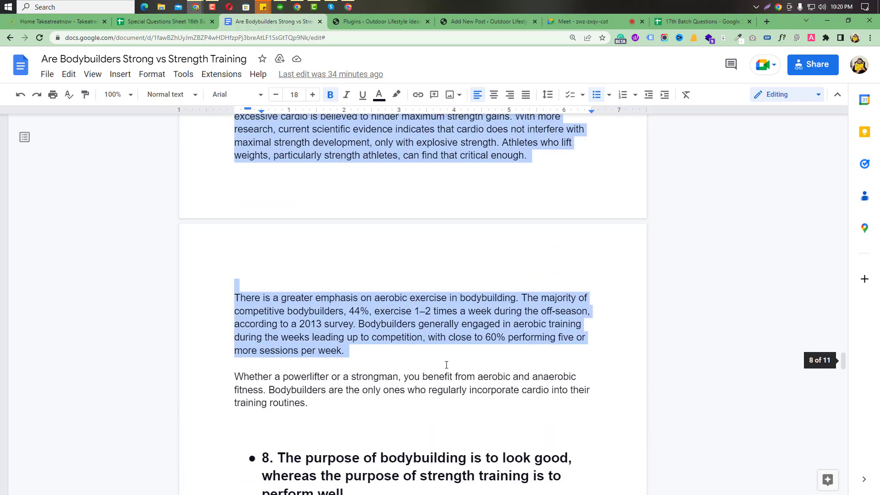
scroll(452, 370, "down", 15)
left_click_drag(452, 370, 487, 410)
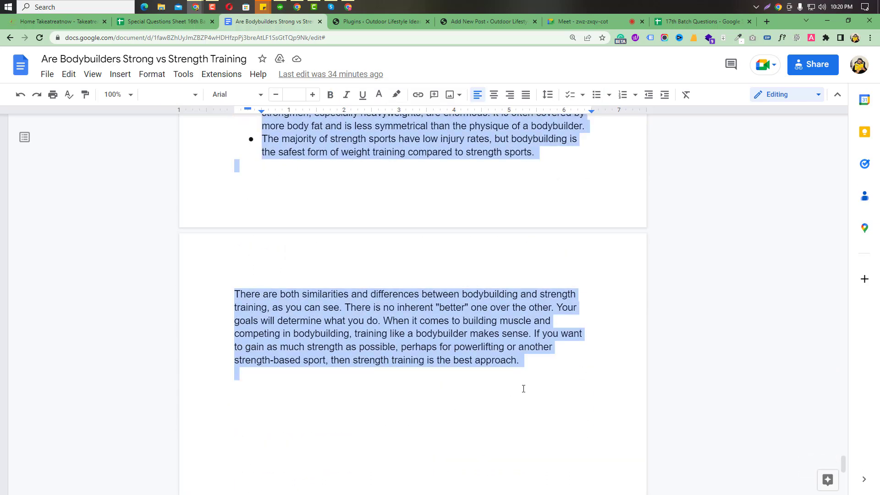
left_click(484, 21)
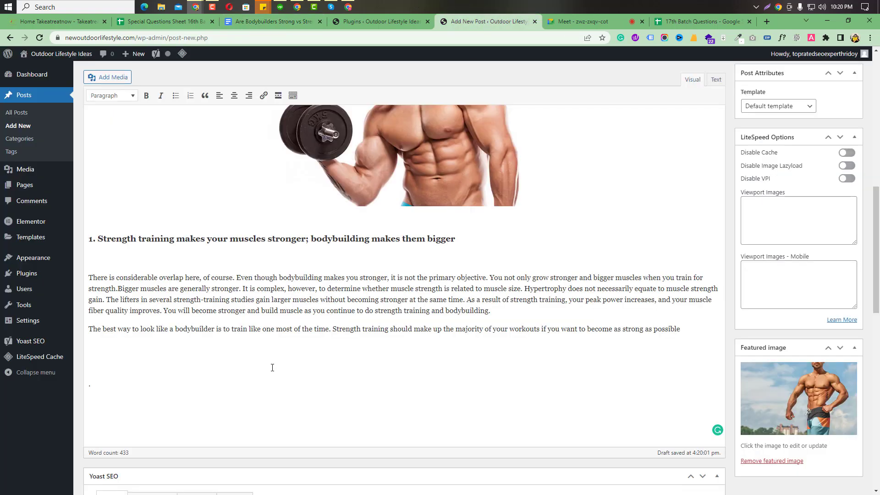
key("ctrl+v")
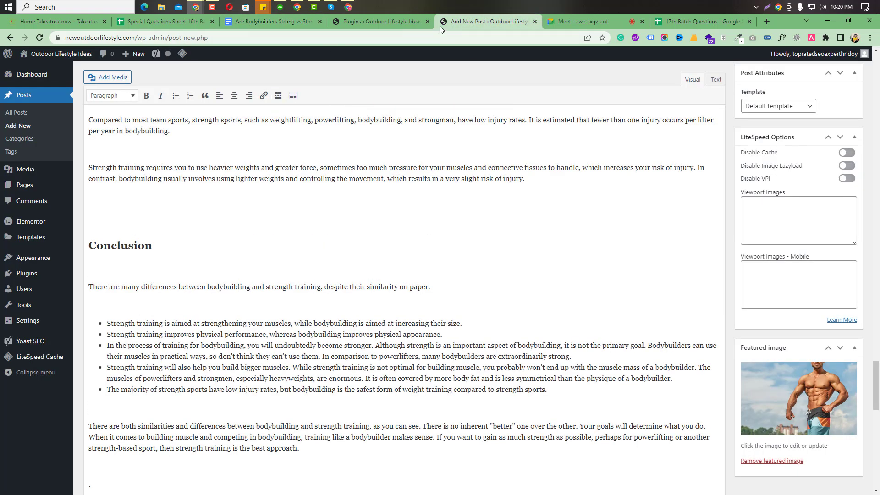
Check the in-call chat messages in Google Meet and return to the post's Conclusion section.
left_click(607, 20)
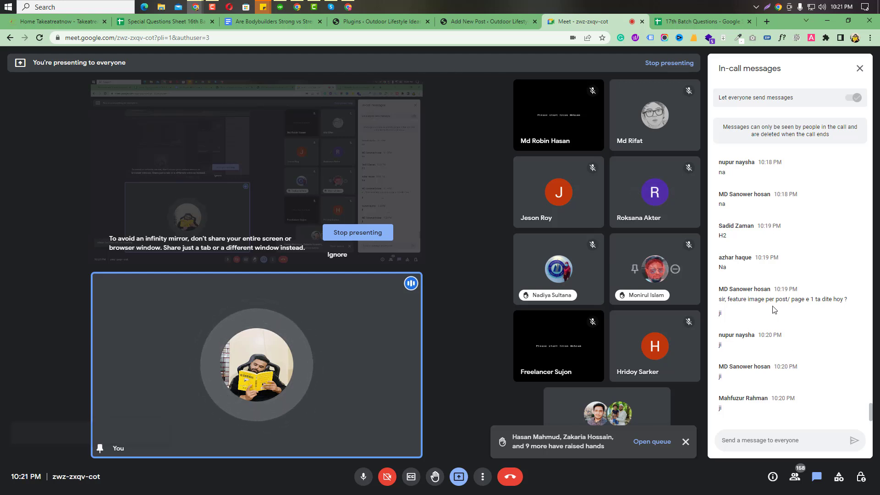
left_click(469, 21)
scroll(192, 304, "down", 1)
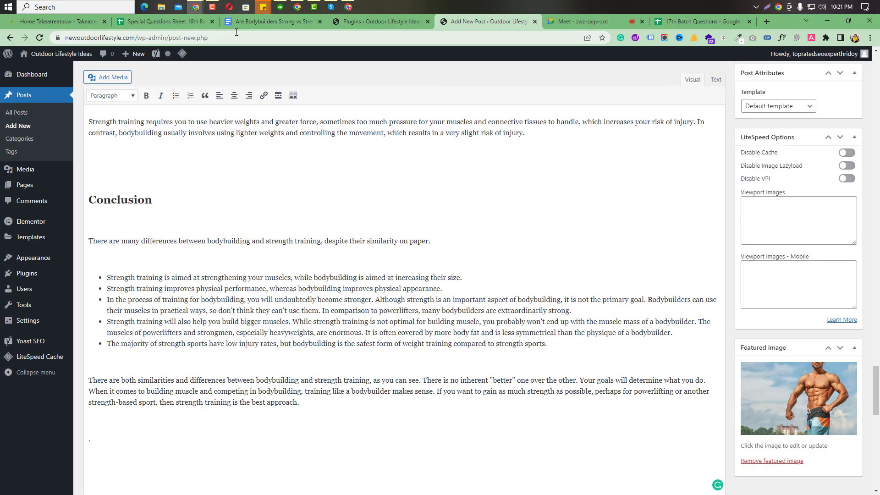
Review the layout of the Conclusion section in the Google Docs article.
left_click(243, 23)
scroll(462, 334, "down", 5)
left_click(462, 334)
scroll(462, 333, "up", 5)
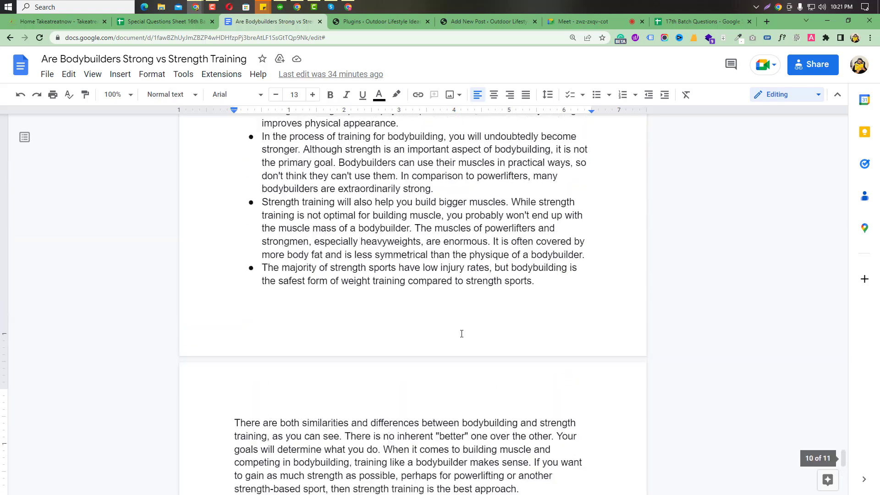
scroll(461, 333, "up", 6)
scroll(462, 334, "down", 2)
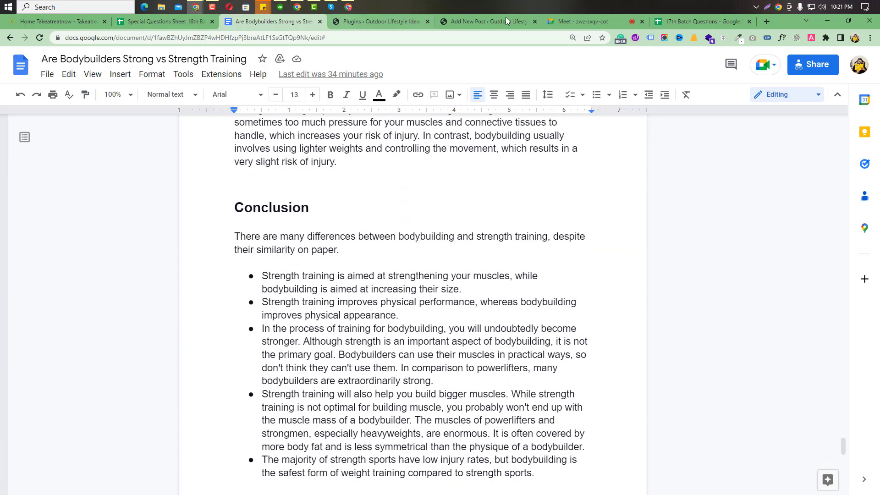
In the post, remove the blank lines below the Conclusion heading and above the closing "There are both similarities and differences" paragraph.
left_click(471, 18)
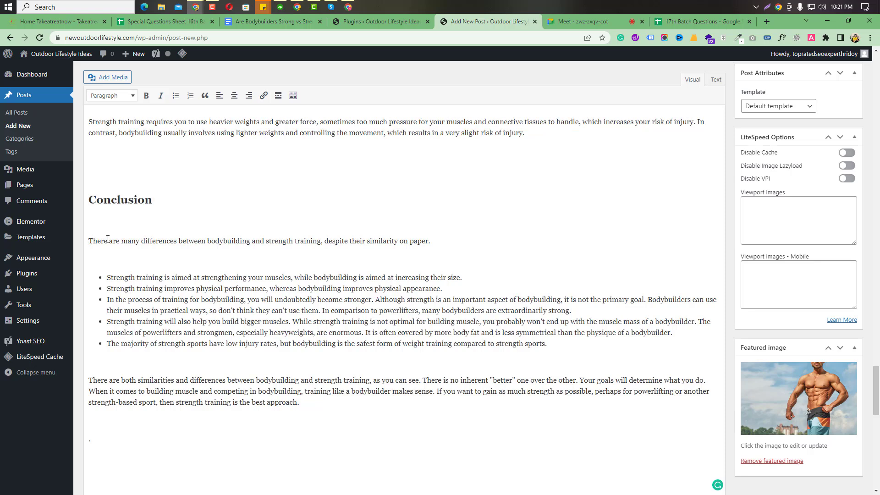
key("BackSpace")
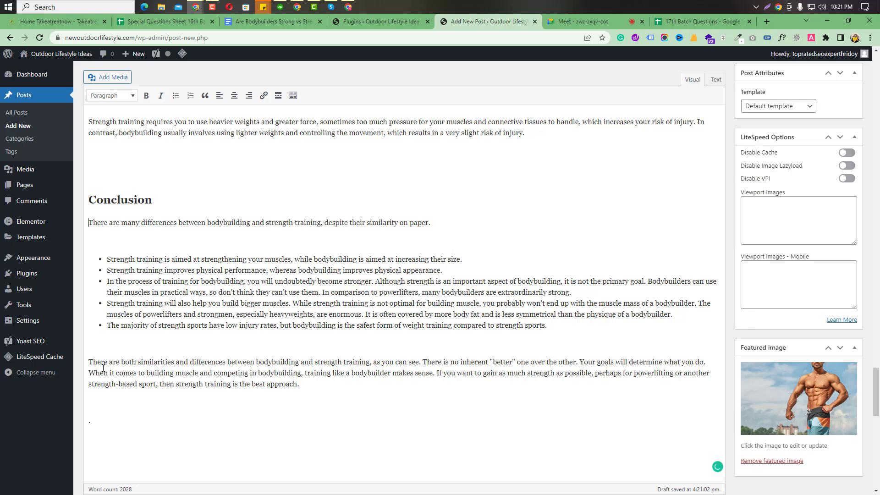
left_click(91, 360)
key("BackSpace")
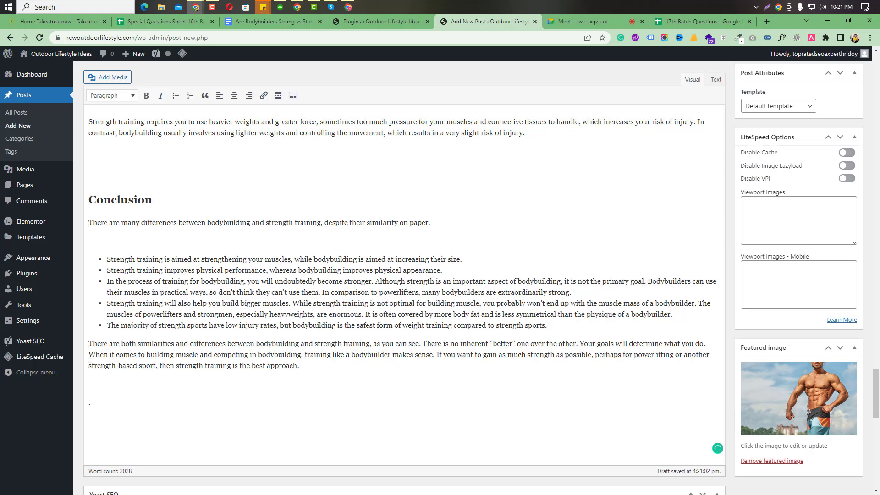
left_click(92, 199)
key("BackSpace")
key("BackSpace")
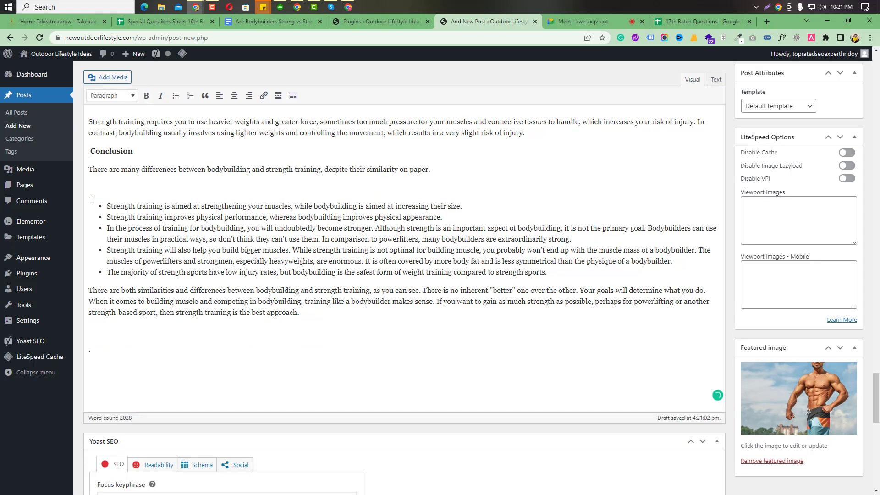
key("ctrl+z")
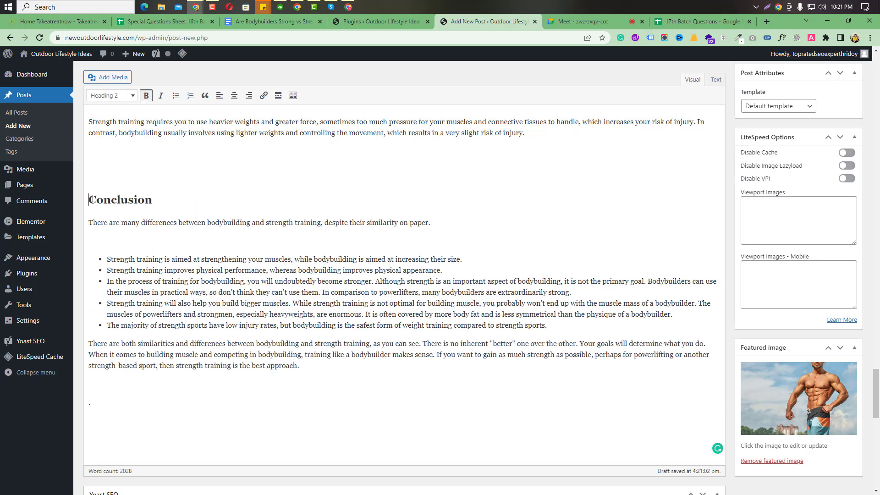
Reduce the gap above the Conclusion heading to a single blank line.
key("Up")
scroll(126, 158, "down", 1)
scroll(105, 243, "up", 4)
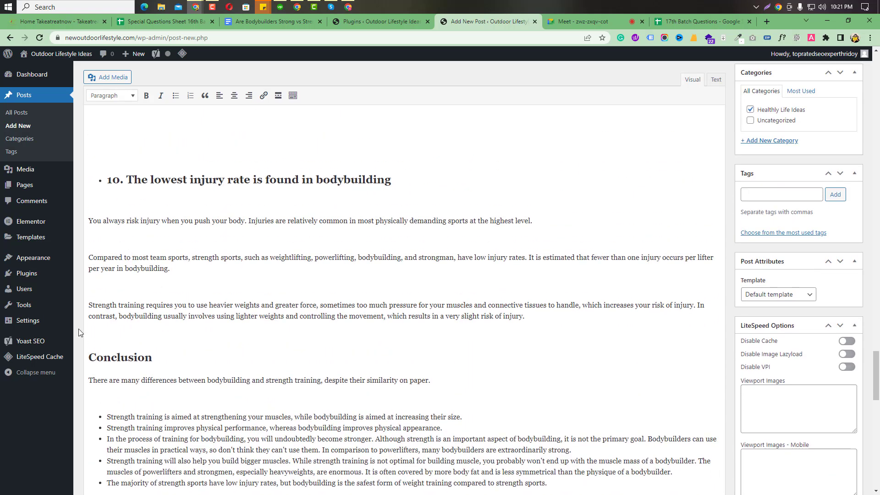
Join the "Strength training requires" paragraph to the one above it and remove the blank line above "Compared to most team sports".
left_click(88, 307)
key("BackSpace")
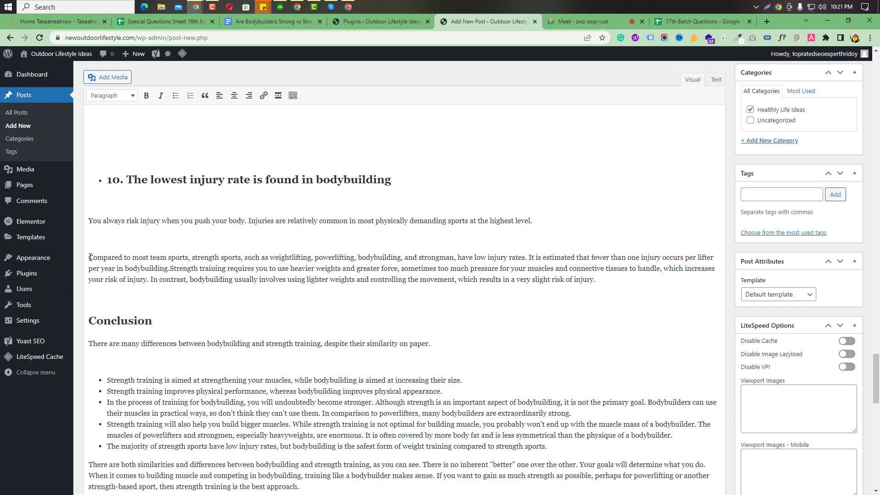
key("BackSpace")
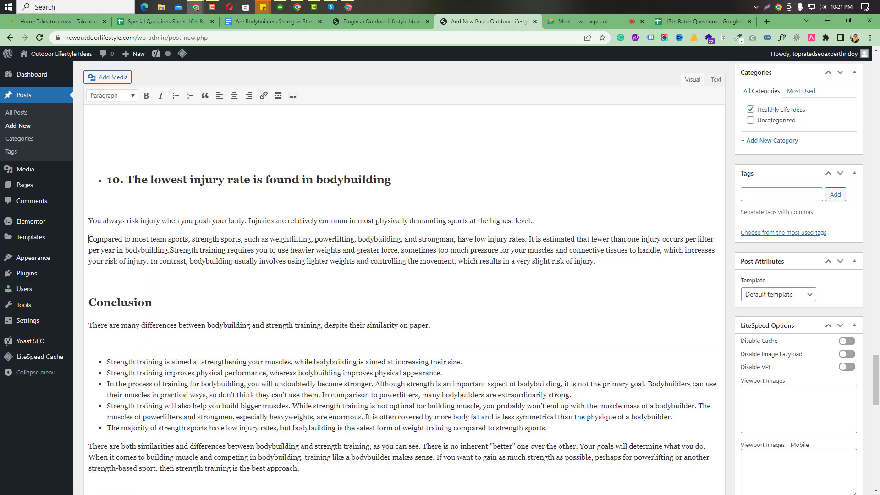
Remove all blank lines above heading 10, "The lowest injury rate is found in bodybuilding".
scroll(97, 246, "up", 1)
left_click(105, 197)
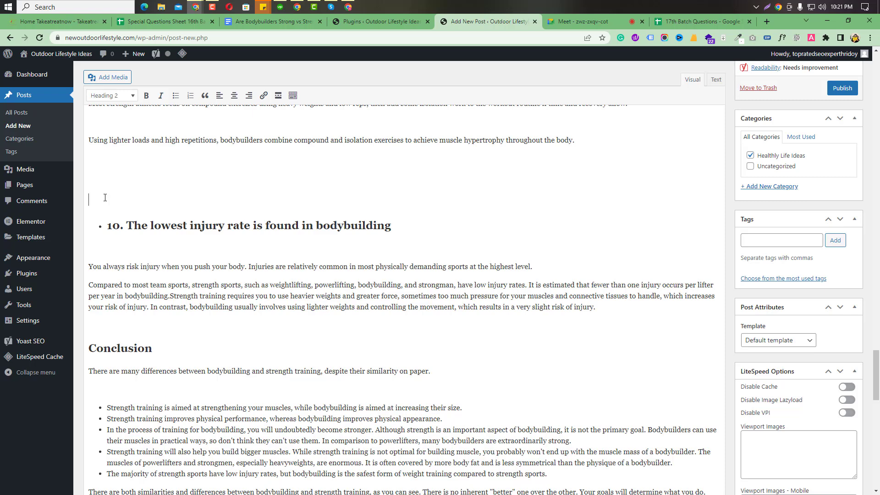
key("BackSpace")
key("BackSpace")
key("BackSpace")
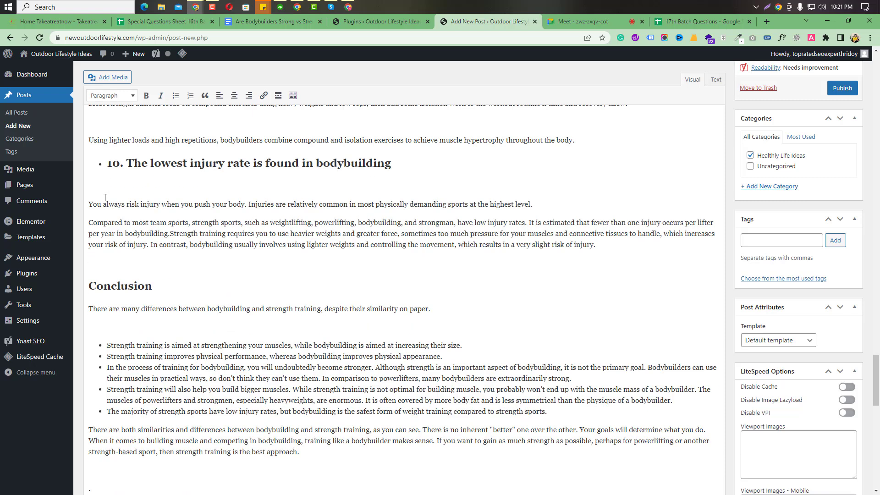
Join the "Using lighter loads" paragraph to the one above it and remove the blank lines above and below the "Extending your legs" list.
scroll(106, 206, "up", 3)
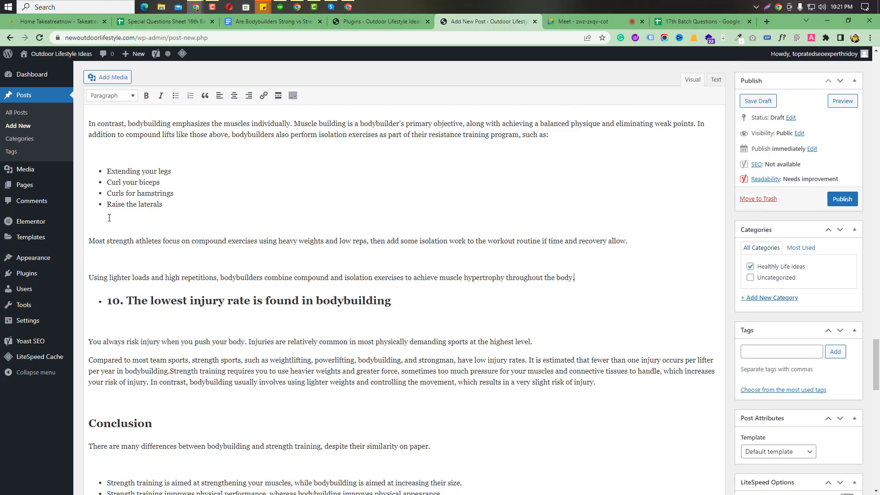
left_click(90, 277)
key("BackSpace")
key("BackSpace")
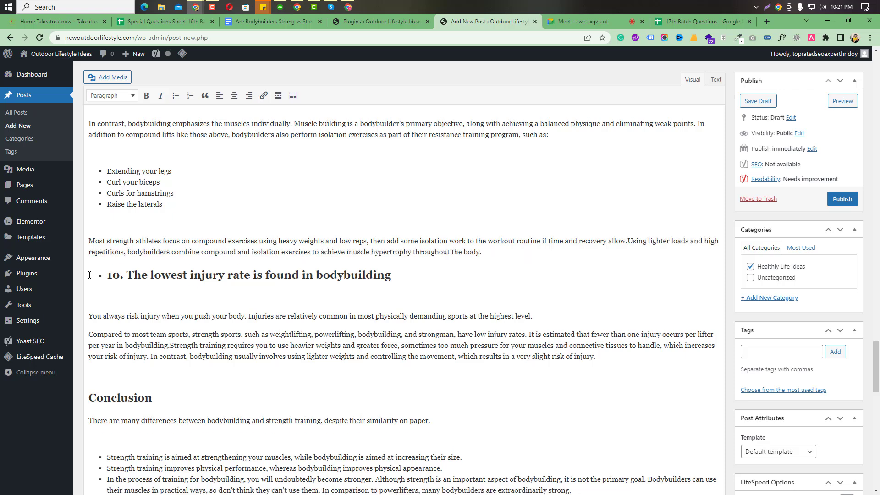
left_click(92, 242)
key("BackSpace")
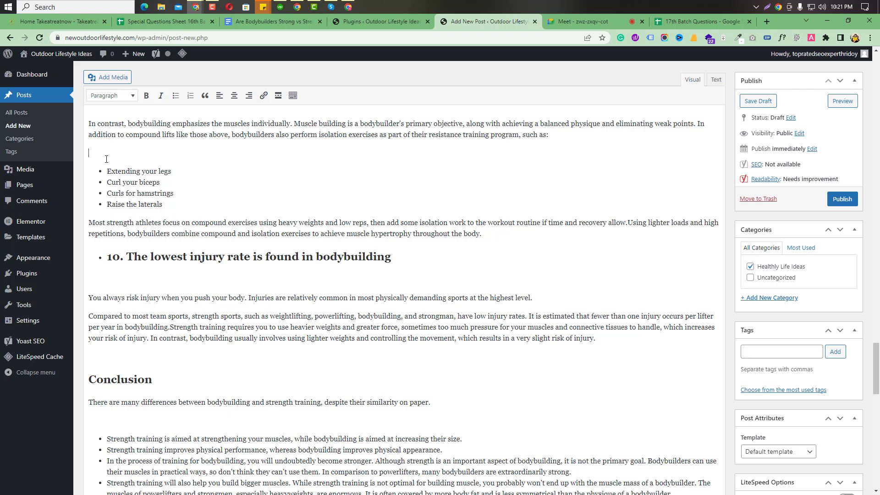
key("BackSpace")
scroll(106, 159, "up", 2)
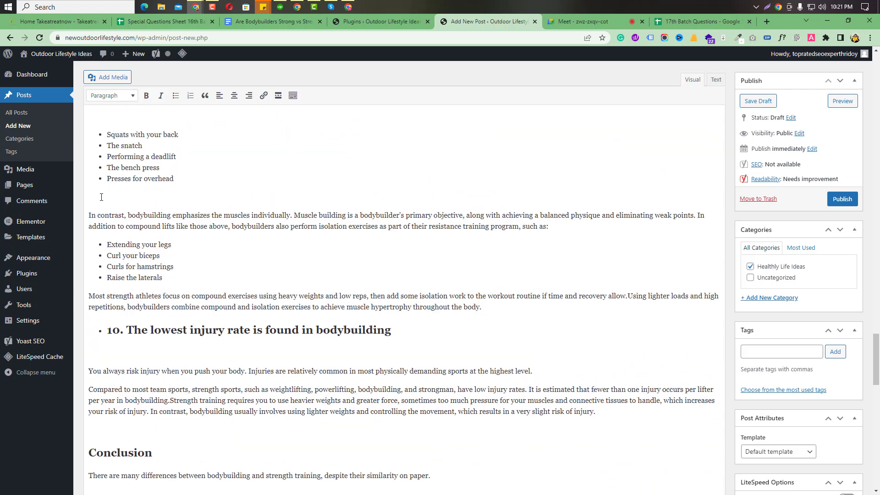
Remove the blank lines directly below and above the bullet list that starts with "Squats with your back".
key("BackSpace")
scroll(128, 209, "up", 1)
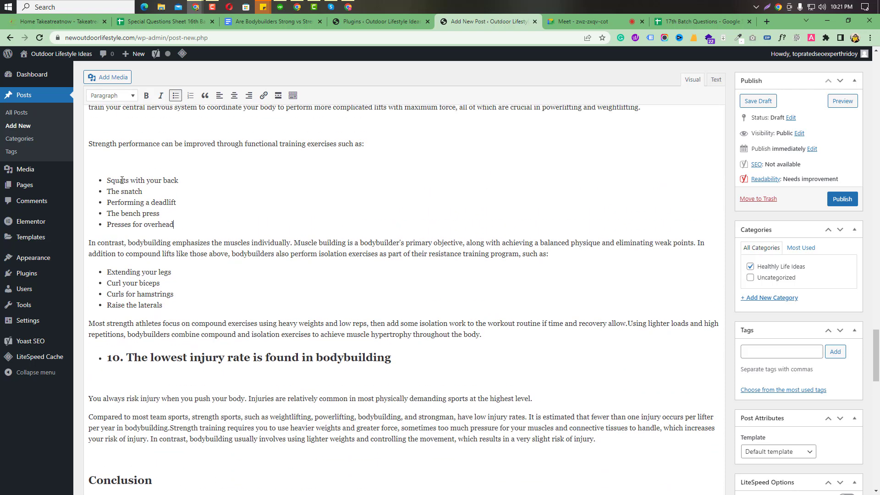
left_click(102, 161)
key("BackSpace")
Remove the blank lines above "Strength performance can be improved" and below the "9. Exercises for Bodybuilding and Strength Training" line.
scroll(101, 163, "up", 2)
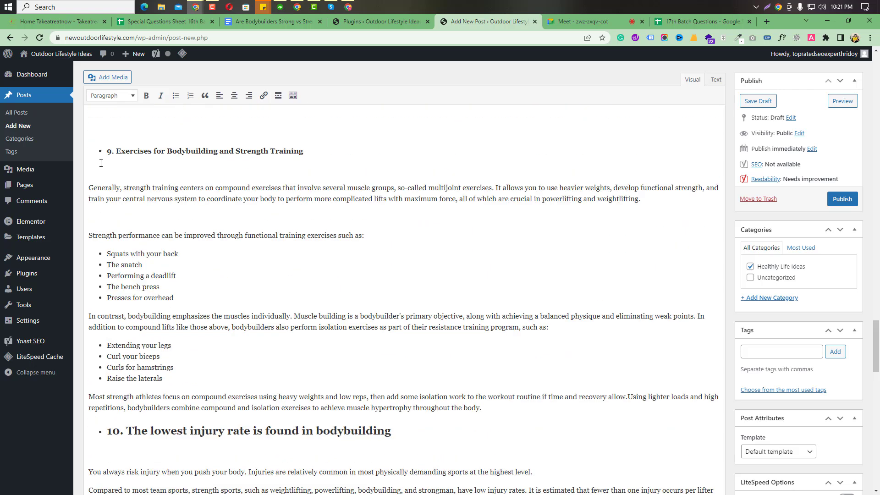
key("BackSpace")
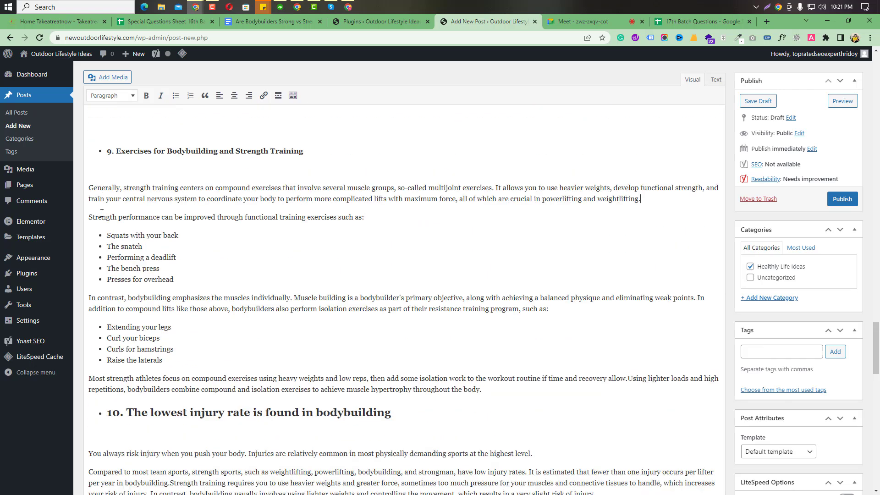
left_click(95, 174)
key("BackSpace")
Format the line "9. Exercises for Bodybuilding and Strength Training" as Heading 3.
left_click(152, 394)
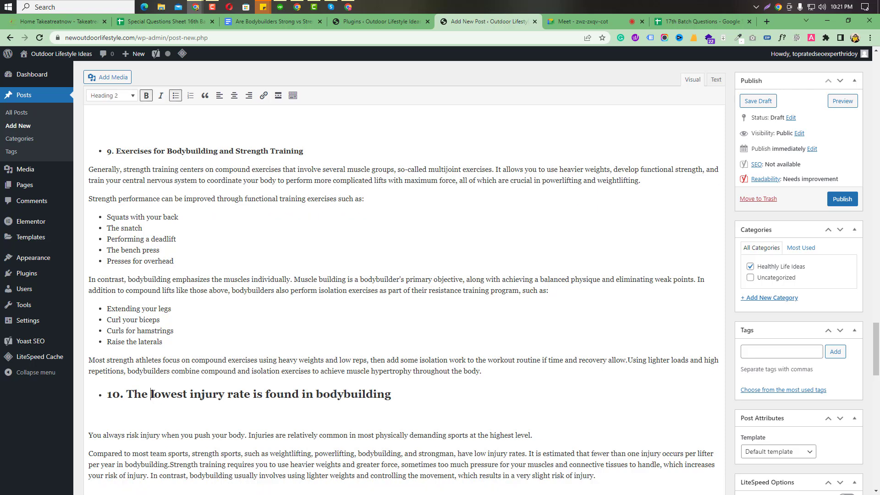
triple_click(102, 395)
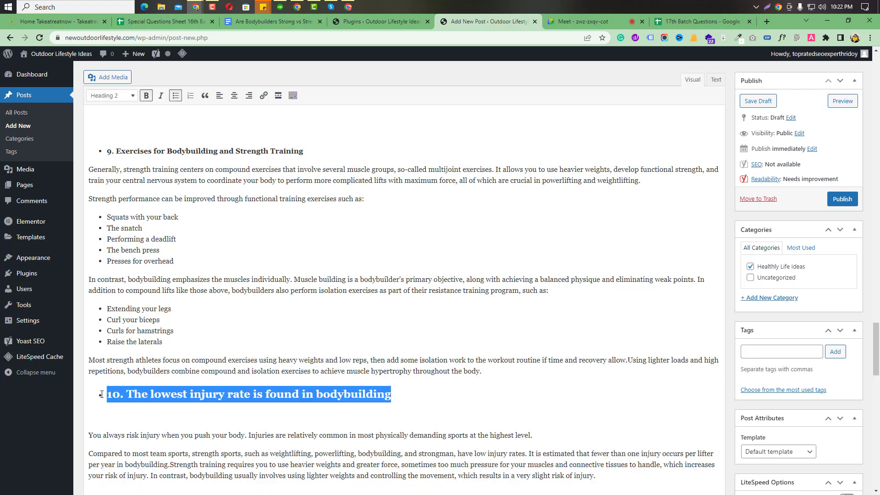
left_click_drag(323, 145, 84, 151)
left_click(103, 96)
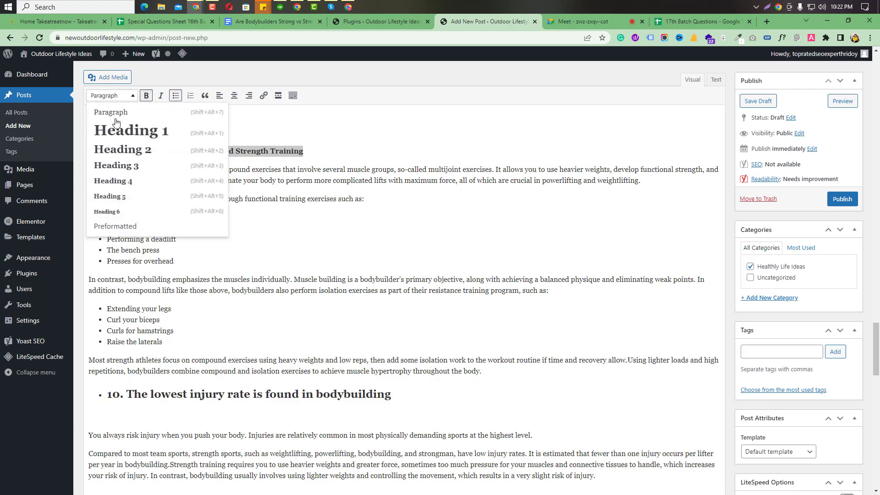
left_click(121, 166)
left_click(246, 247)
Delete the empty lines between the paragraph ending "overall strength determines the winner" and the section 9 heading.
scroll(177, 243, "up", 3)
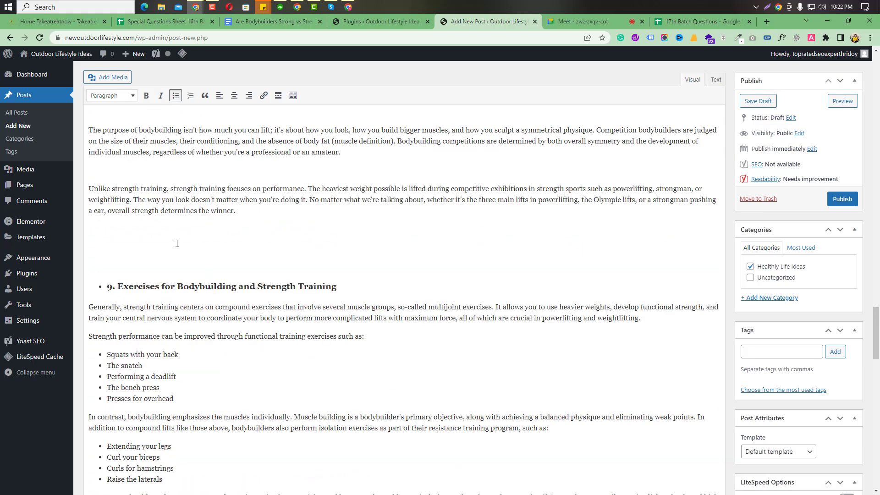
left_click(119, 261)
key("BackSpace")
key("BackSpace")
key("BackSpace")
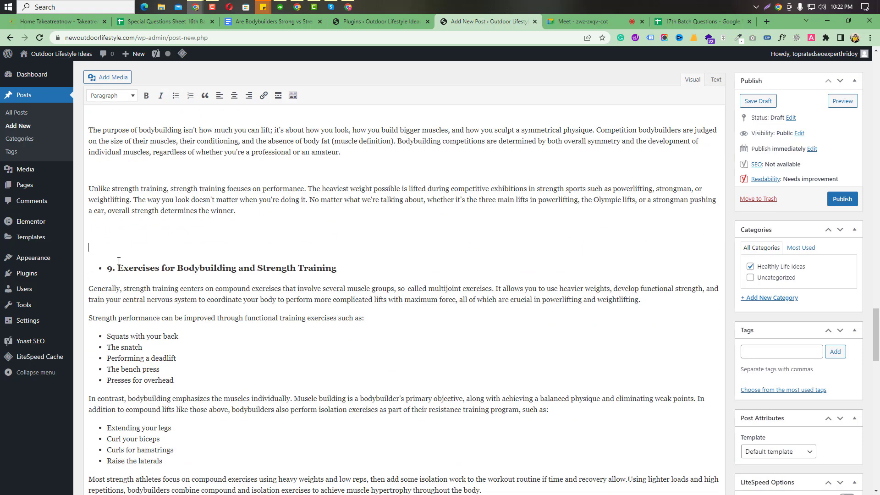
Remove the blank line below "8. The purpose of bodybuilding is to look good", above that section's first paragraph.
scroll(119, 261, "up", 2)
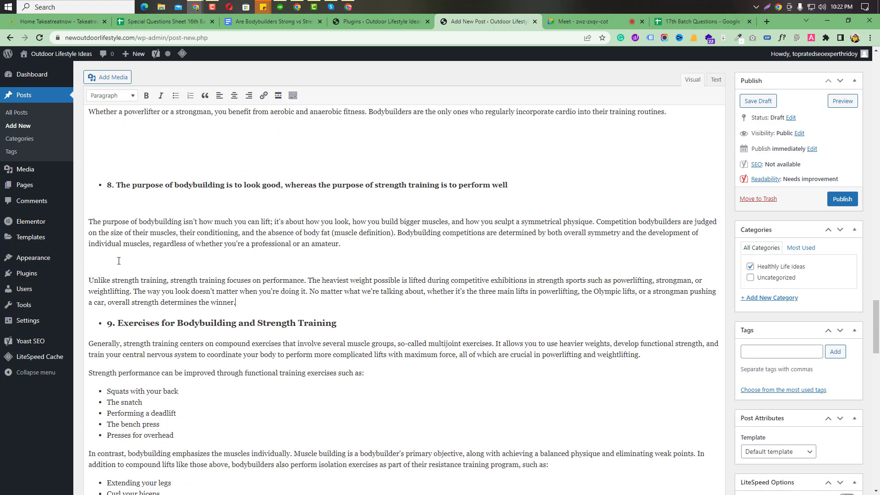
left_click(110, 199)
key("BackSpace")
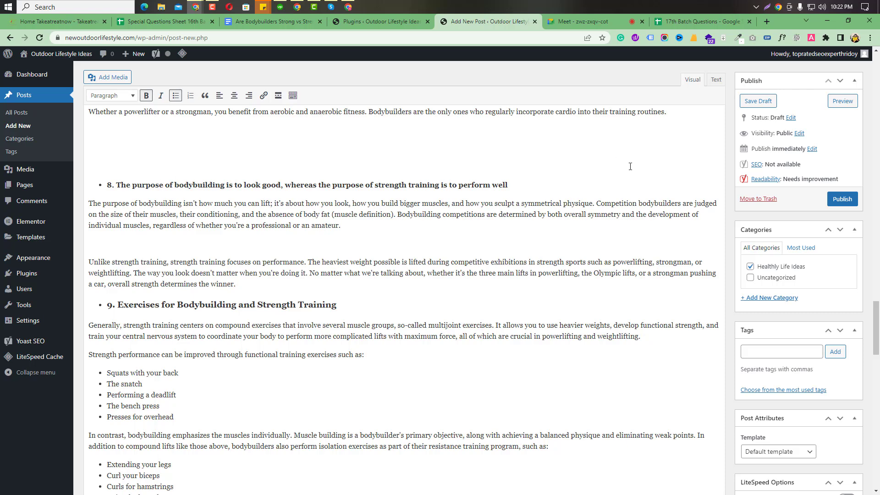
Format the section 8 title line as Heading 3 and delete the extra empty lines above it.
left_click_drag(508, 185, 97, 173)
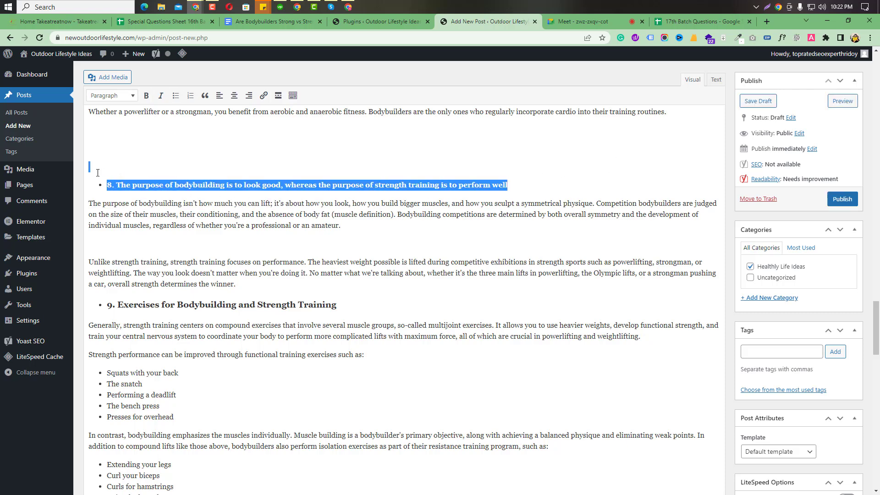
left_click(114, 95)
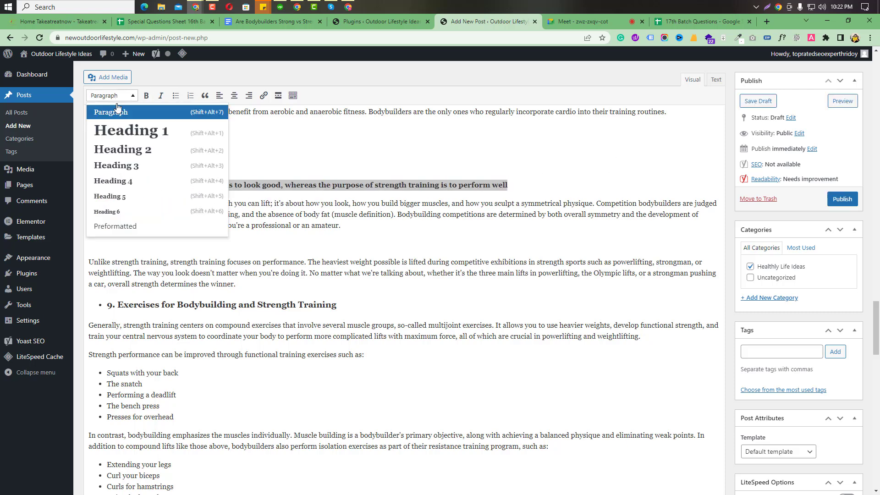
left_click(131, 166)
left_click(104, 156)
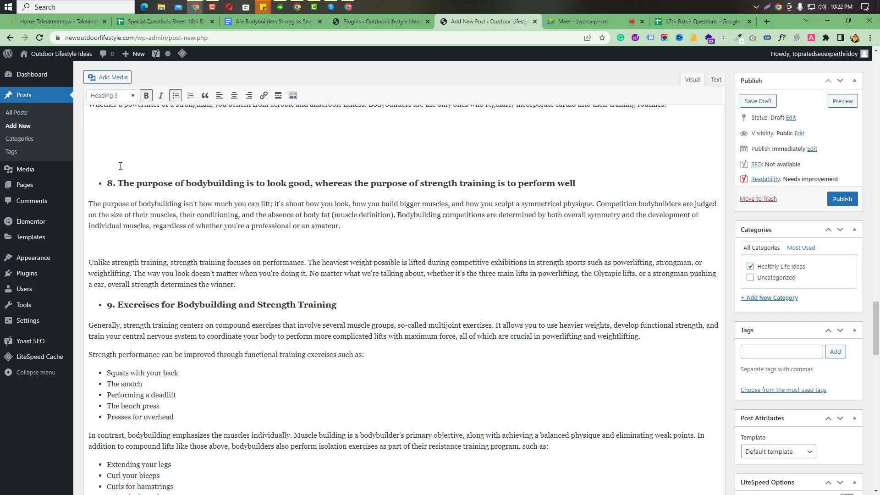
key("BackSpace")
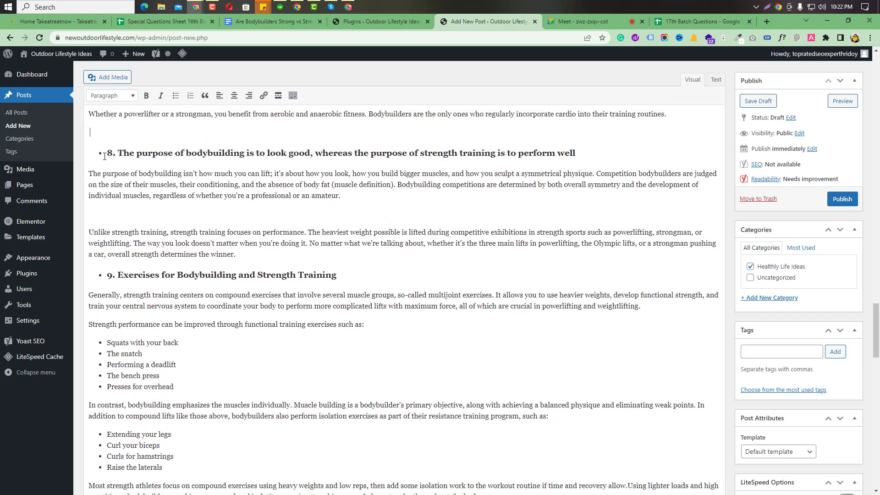
Format the line "7. Cardio is a key component of bodybuilding" as Heading 3.
scroll(168, 207, "up", 4)
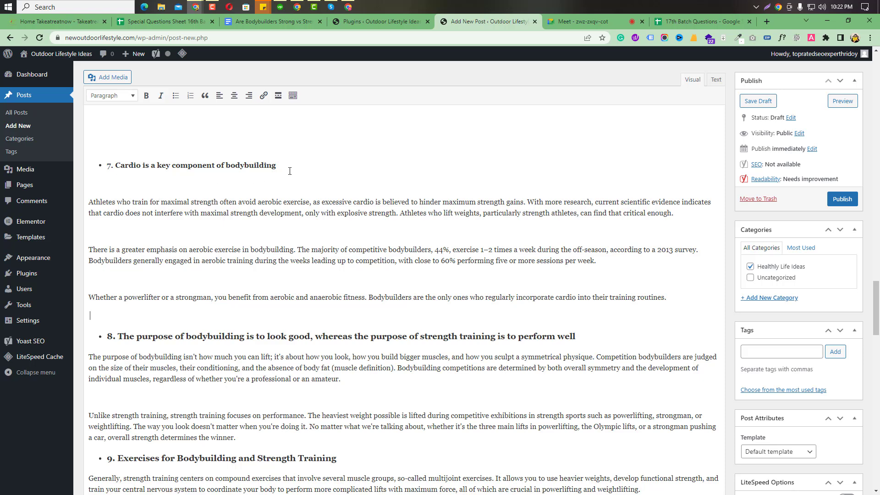
left_click_drag(290, 171, 91, 163)
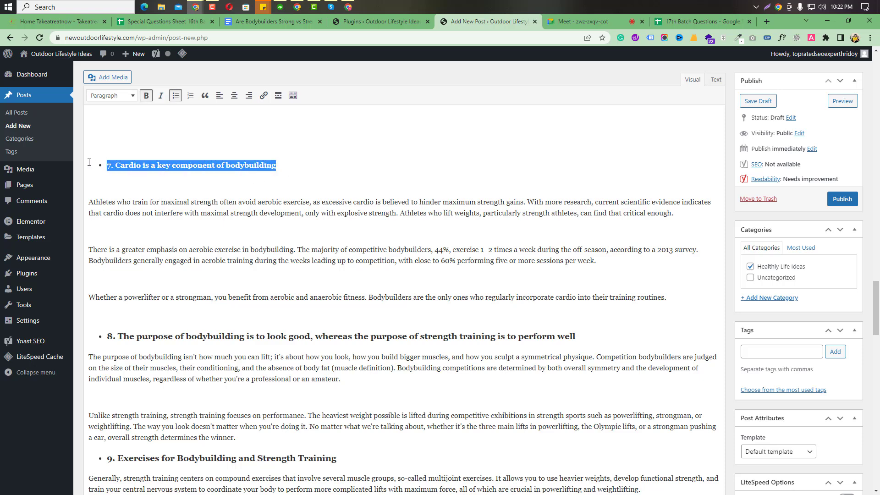
left_click(110, 101)
left_click(188, 169)
left_click(176, 223)
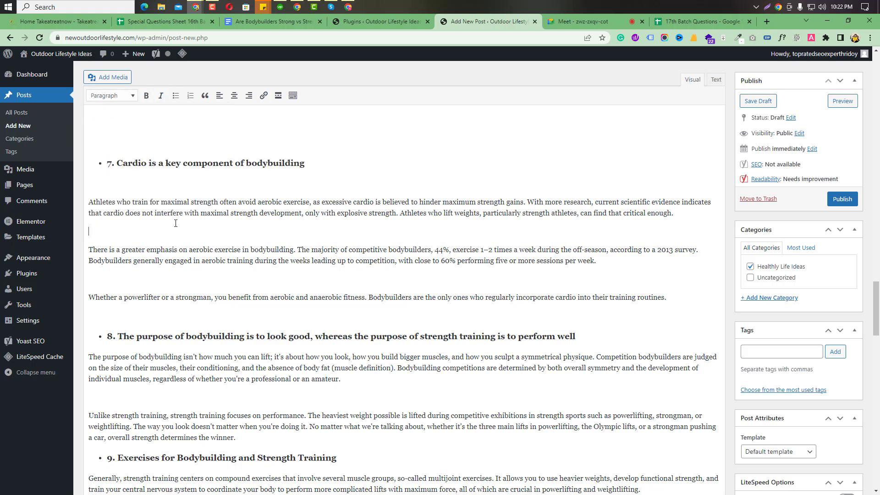
Delete the empty lines above the heading "7. Cardio is a key component of bodybuilding".
scroll(176, 223, "up", 2)
left_click(121, 220)
key("BackSpace")
key("BackSpace")
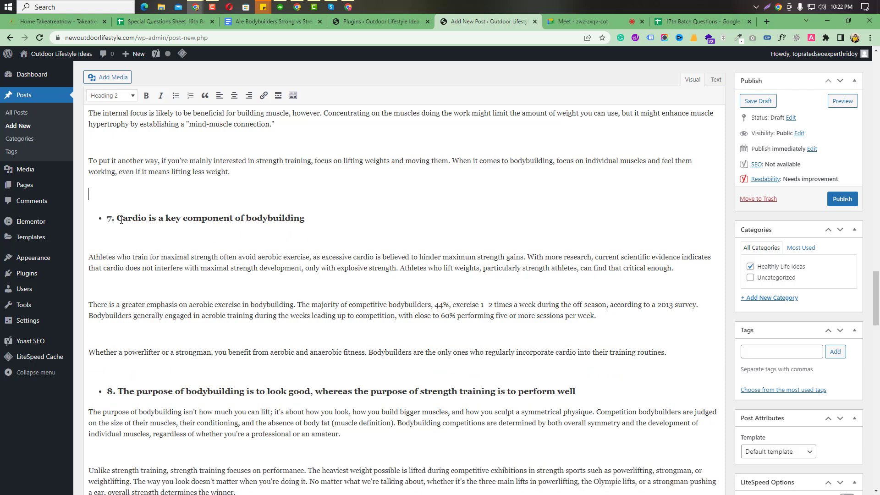
Remove the blank lines between the section 6 paragraphs, from "Take the case of attempting" down to "To put it another way".
scroll(121, 220, "up", 2)
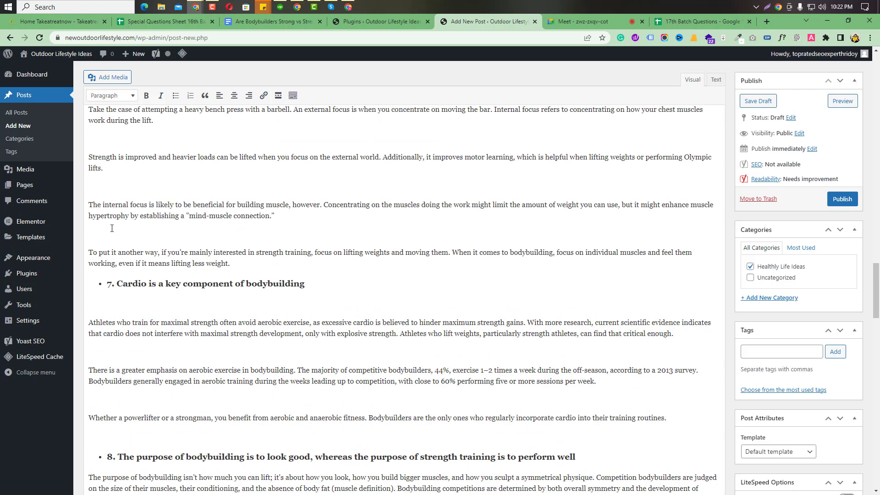
key("BackSpace")
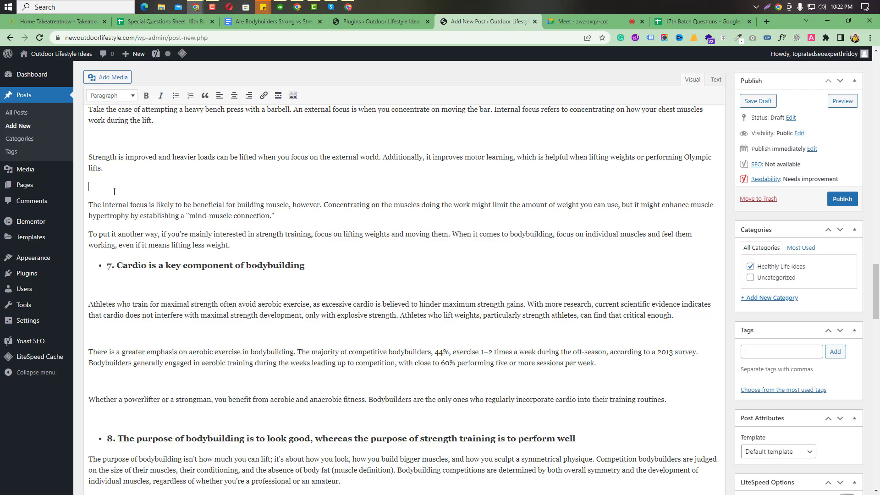
left_click(114, 192)
key("BackSpace")
scroll(103, 237, "up", 2)
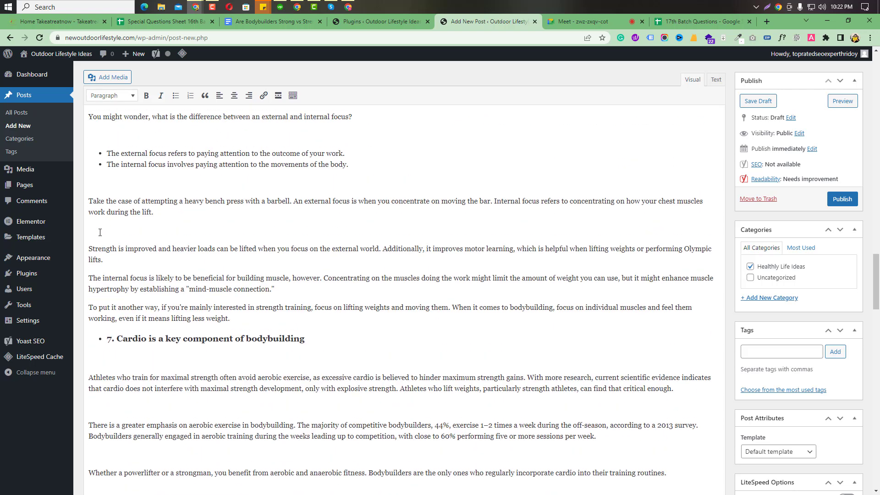
left_click(100, 232)
key("BackSpace")
left_click(93, 185)
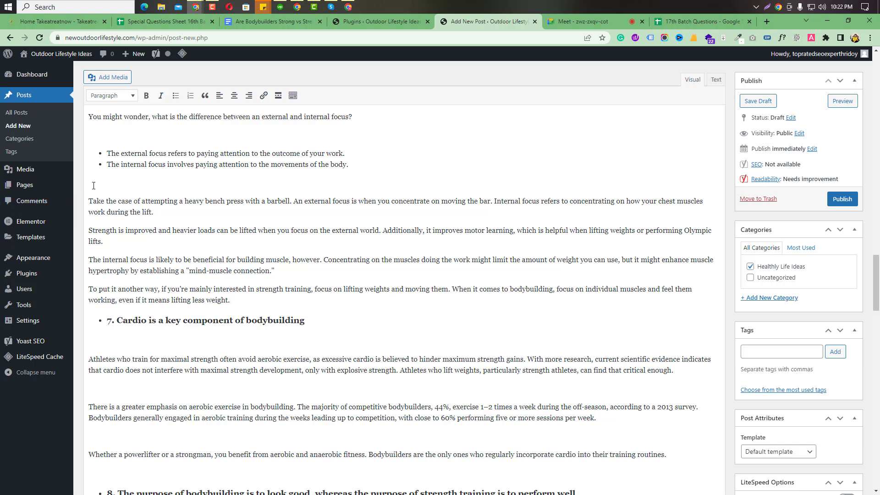
key("BackSpace")
Remove the blank lines below and above the section 6 sentence "You might wonder, what is the difference".
scroll(93, 185, "up", 2)
left_click(107, 220)
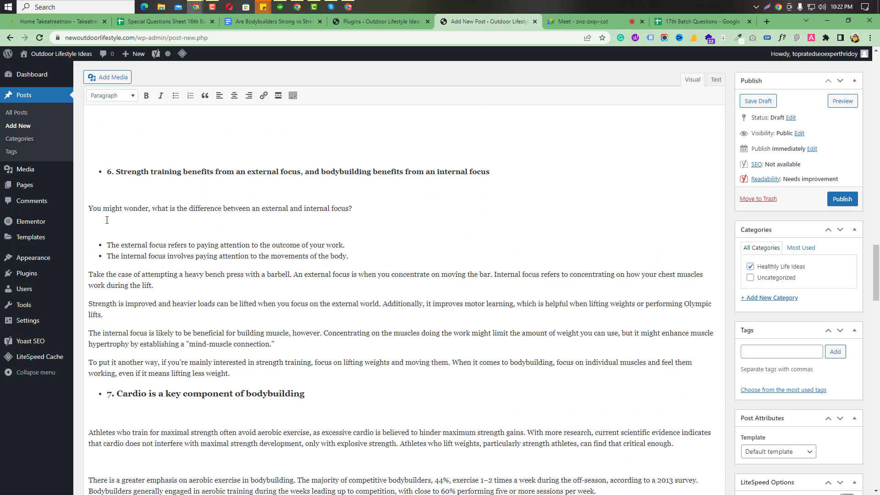
key("BackSpace")
key("BackSpace")
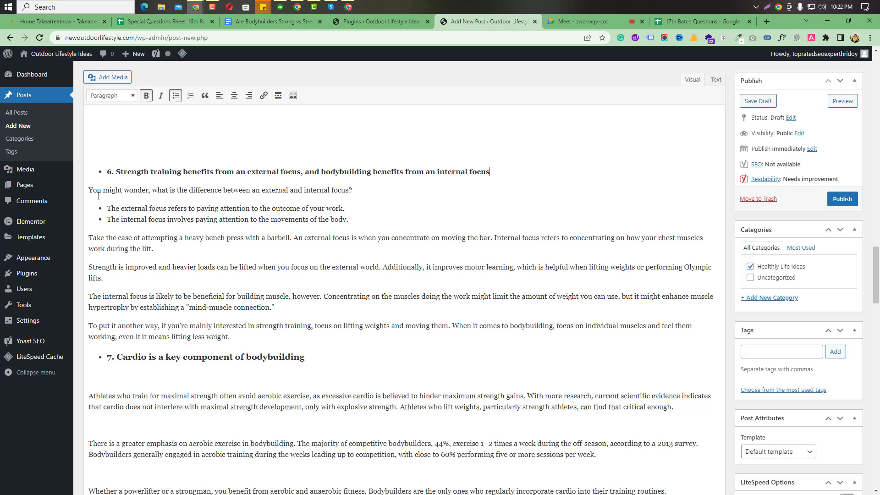
Format the section 6 title line about external and internal focus as Heading 3 and delete the extra empty lines above it.
left_click_drag(539, 173, 96, 160)
left_click(112, 96)
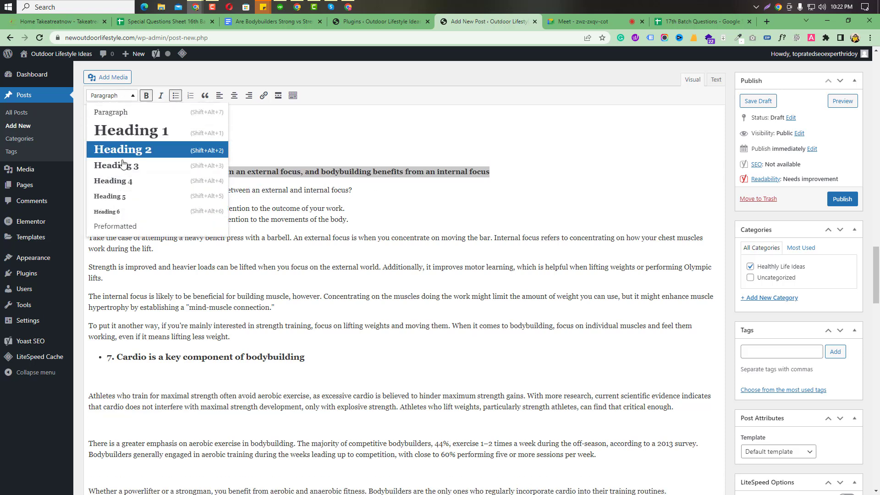
left_click(121, 166)
left_click(120, 140)
key("BackSpace")
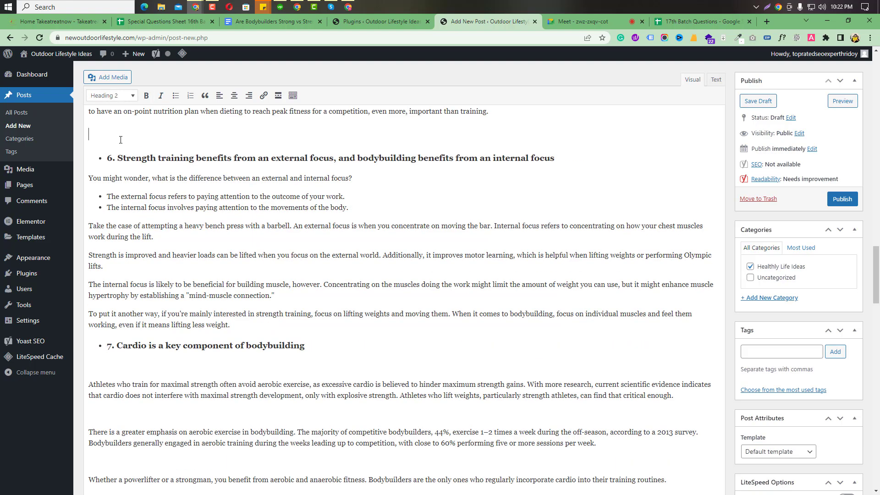
Remove the blank lines above "It is important to eat enough calories" and below the section 5 title line.
scroll(120, 139, "up", 4)
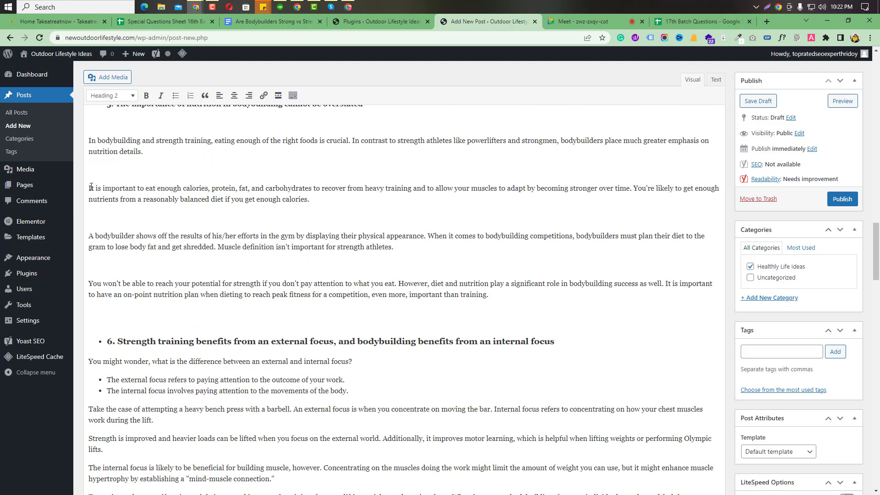
left_click(89, 177)
key("BackSpace")
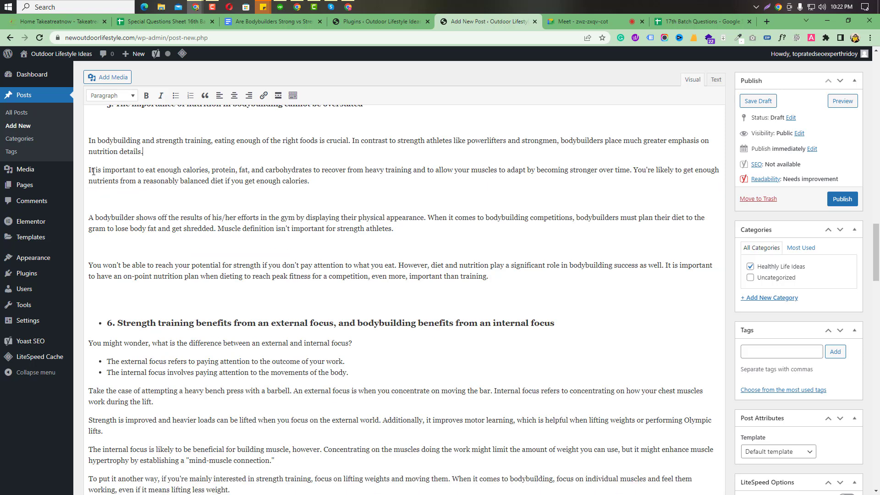
scroll(98, 173, "up", 1)
key("BackSpace")
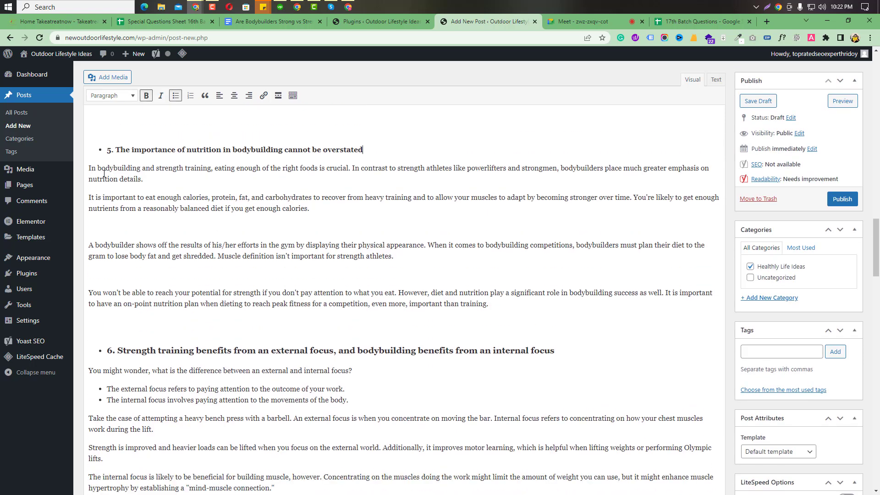
Format the line "5. The importance of nutrition in bodybuilding cannot be overstated" as Heading 3.
left_click_drag(375, 152, 89, 154)
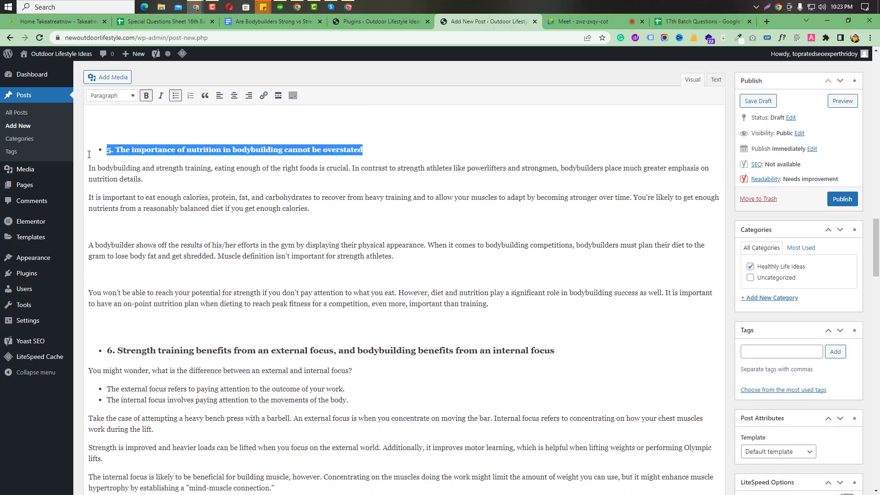
left_click(113, 95)
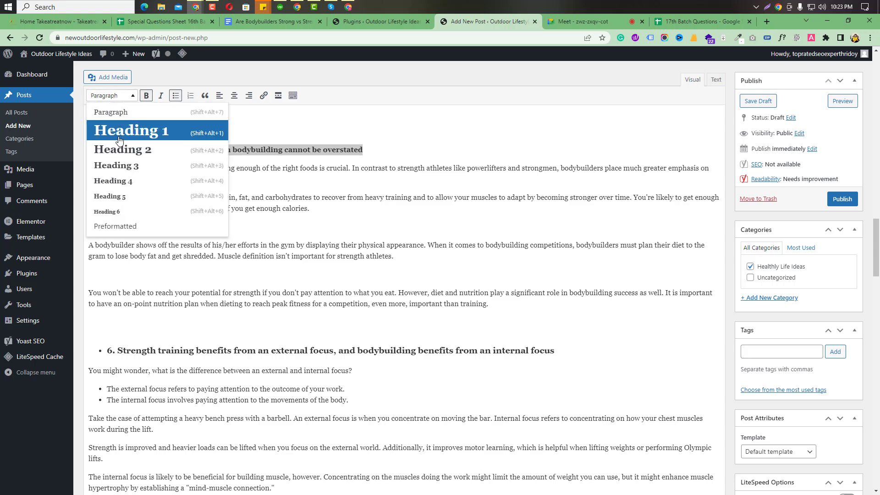
left_click(118, 168)
Delete the extra empty lines above the section 5 heading about the importance of nutrition.
scroll(123, 239, "up", 3)
left_click(124, 238)
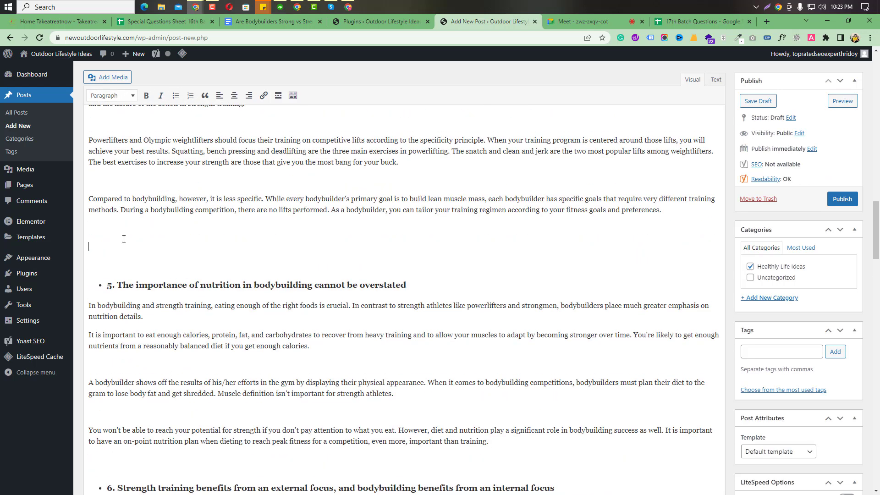
key("BackSpace")
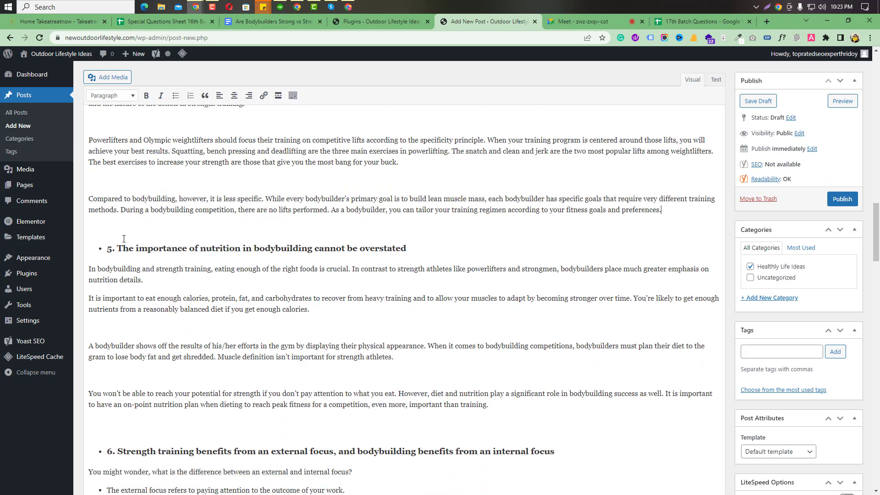
Remove the blank lines above the section 4 paragraphs starting "Compared to bodybuilding" and "Powerlifters and Olympic weightlifters".
left_click(109, 184)
key("BackSpace")
scroll(98, 200, "up", 2)
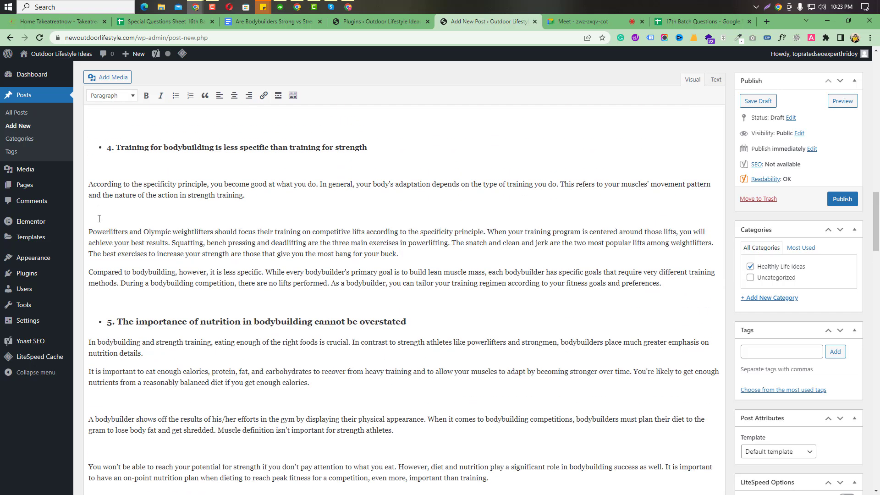
left_click(99, 219)
key("BackSpace")
Format the line "4. Training for bodybuilding is less specific than training for strength" as Heading 3.
left_click_drag(367, 147, 103, 151)
left_click(123, 96)
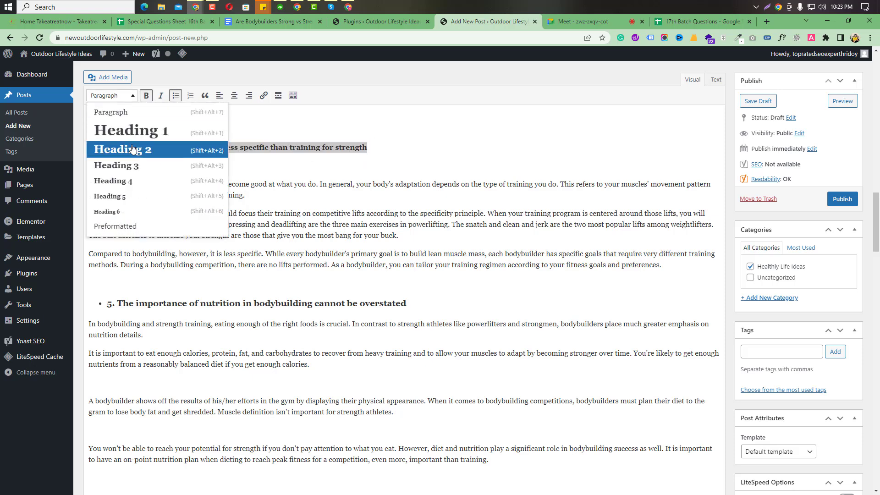
left_click(126, 167)
Remove the extra blank lines between the "A dose-response relationship" paragraph and the section 4 heading.
left_click(205, 235)
scroll(176, 236, "up", 2)
scroll(177, 236, "up", 1)
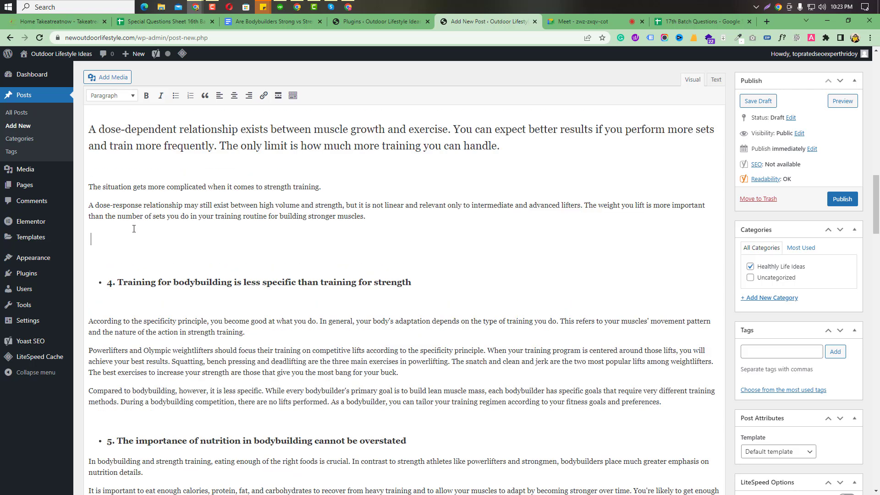
left_click(134, 229)
key("BackSpace")
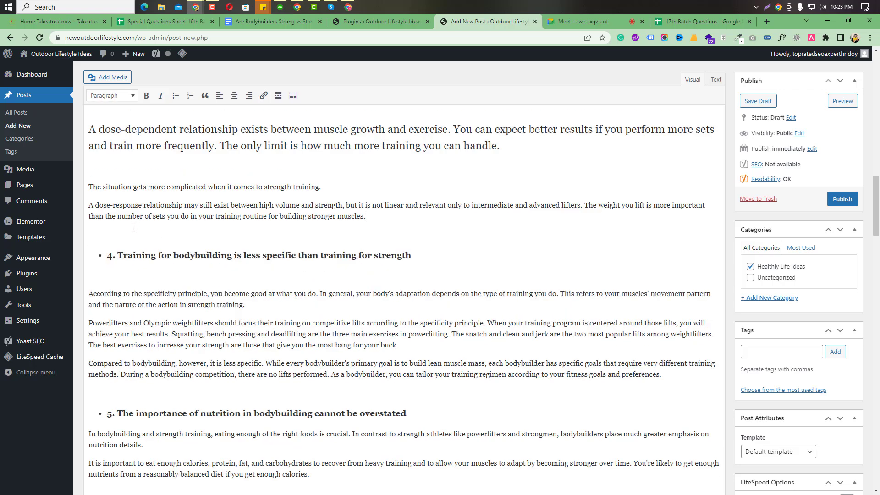
Change the section 3 text starting "A dose-dependent relationship exists" to the Paragraph format.
scroll(165, 194, "up", 3)
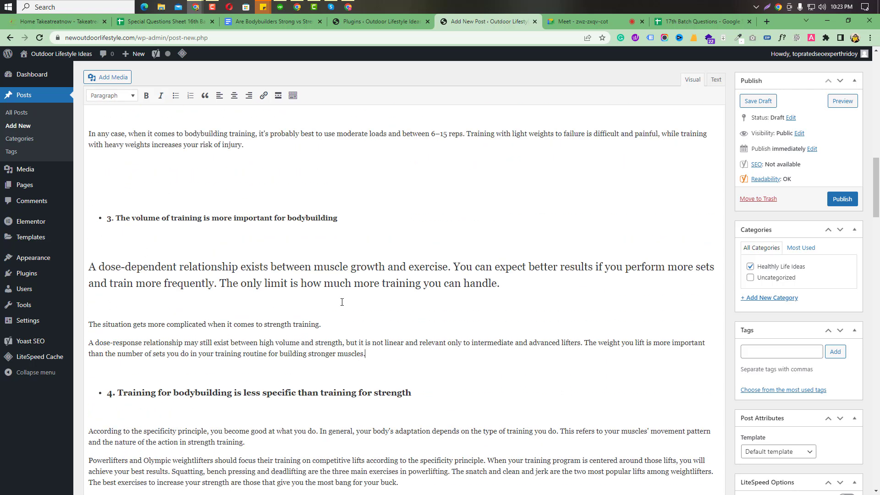
left_click(461, 284)
left_click_drag(507, 285, 84, 260)
left_click(115, 96)
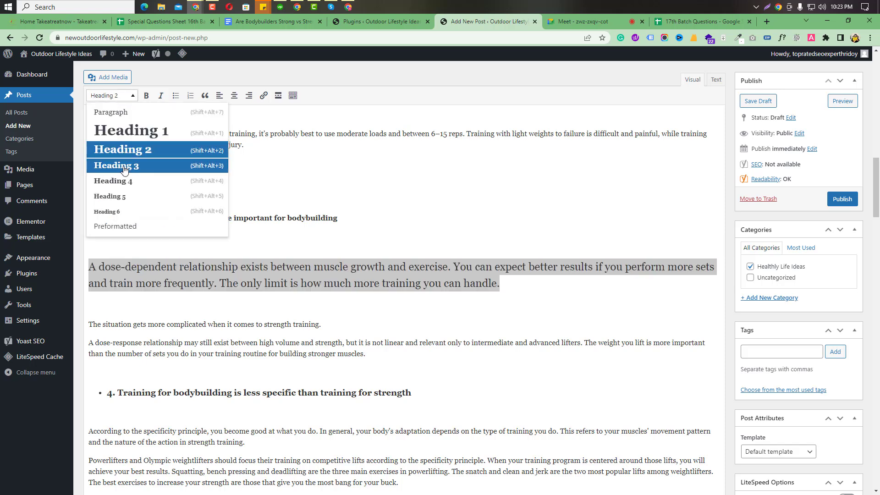
left_click(118, 112)
Remove the blank line above "The situation gets more complicated" and merge that sentence into the preceding paragraph.
left_click_drag(240, 292, 116, 305)
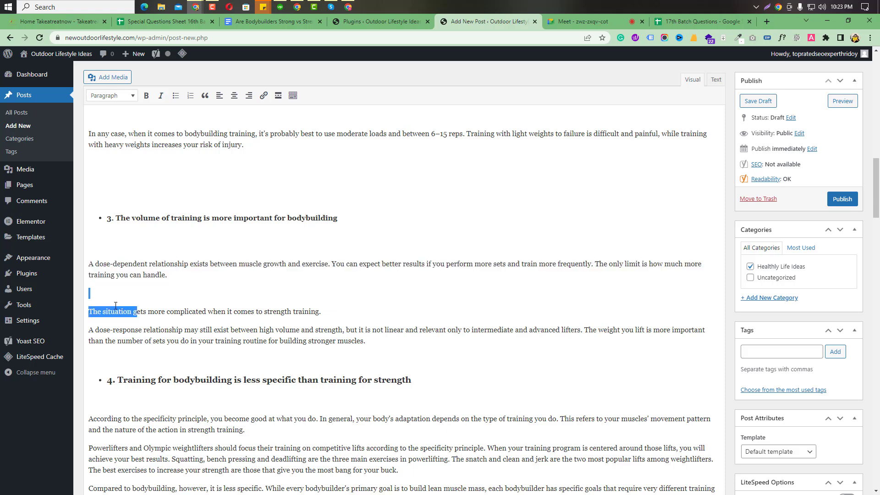
left_click(93, 299)
key("BackSpace")
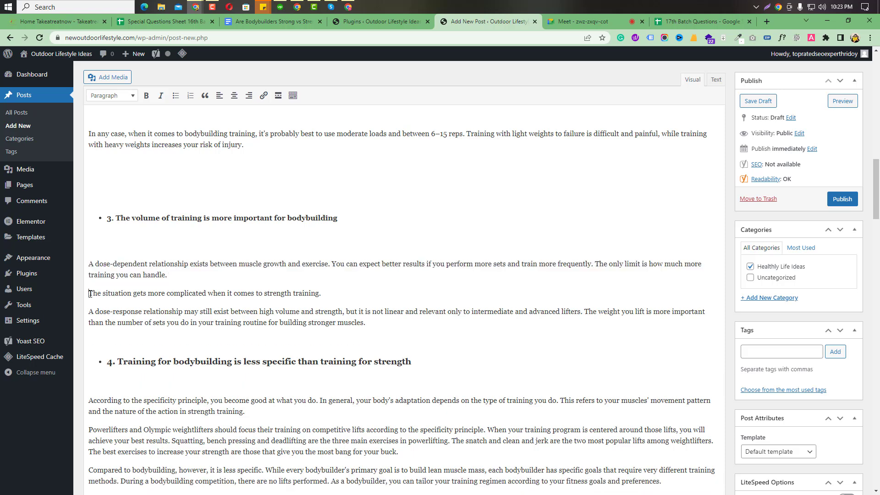
key("BackSpace")
Delete the empty line between the section 3 title and the "A dose-dependent relationship" paragraph.
left_click(92, 262)
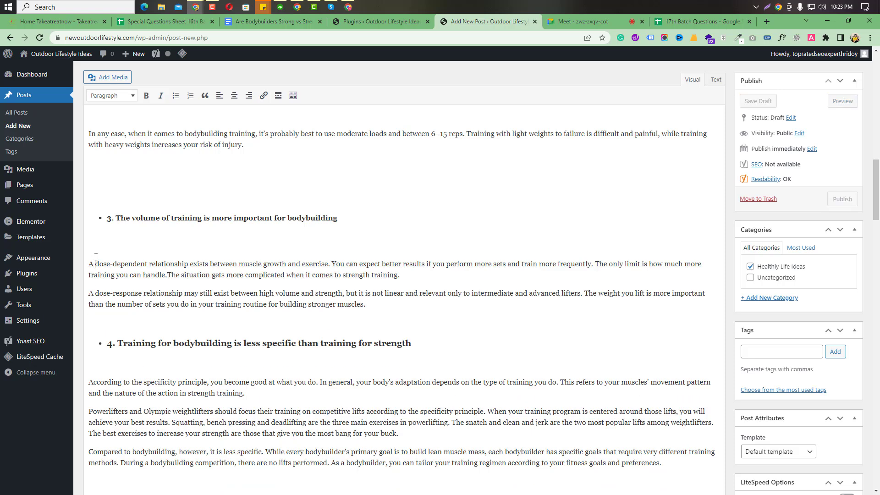
left_click(99, 242)
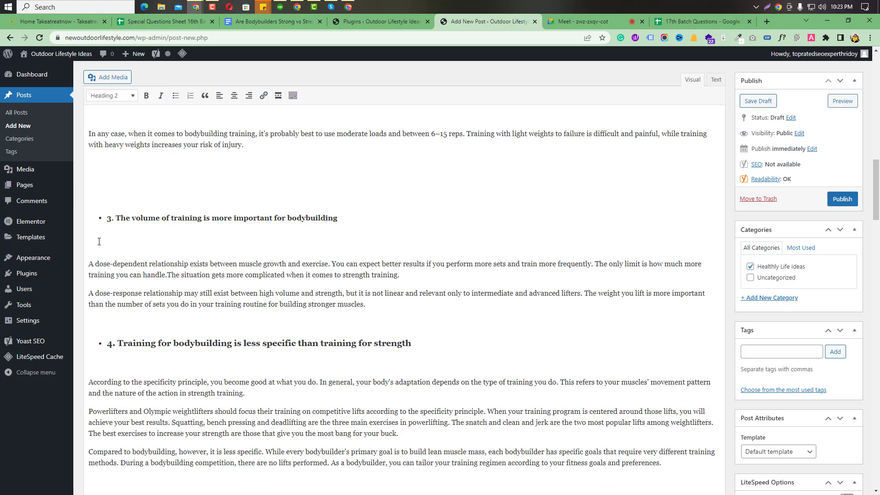
key("BackSpace")
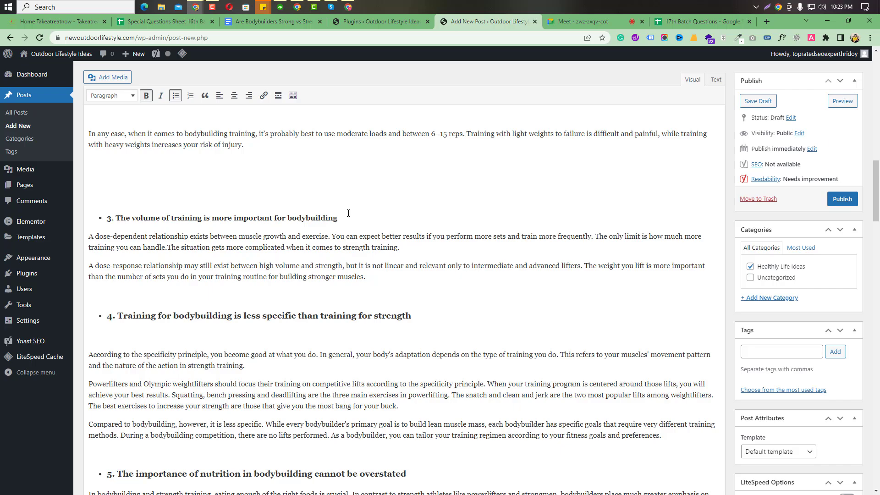
Format the line "3. The volume of training is more important for bodybuilding" as Heading 3.
left_click_drag(348, 213, 572, 353)
left_click(571, 353)
scroll(527, 339, "up", 20)
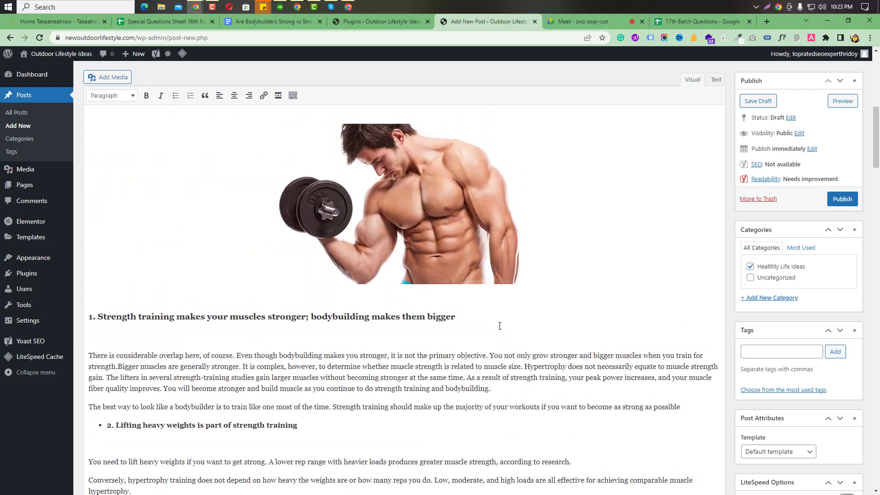
scroll(500, 326, "down", 7)
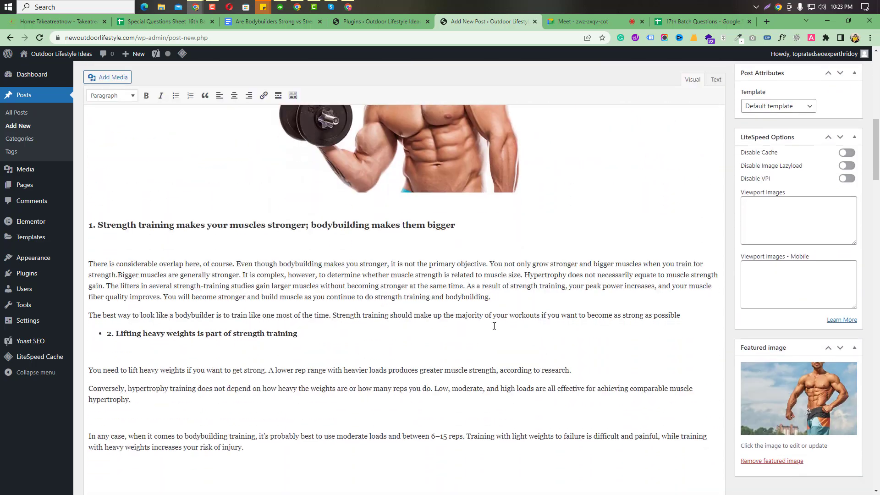
scroll(323, 336, "down", 5)
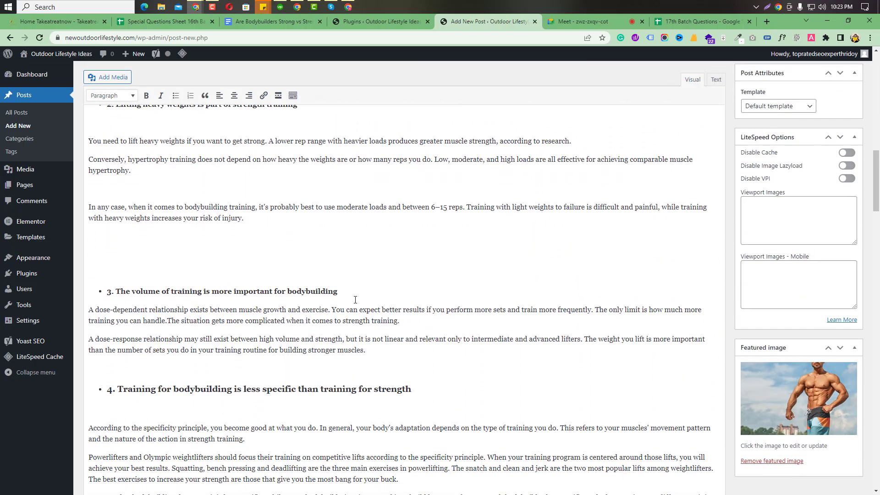
left_click_drag(338, 292, 306, 292)
left_click_drag(242, 293, 91, 288)
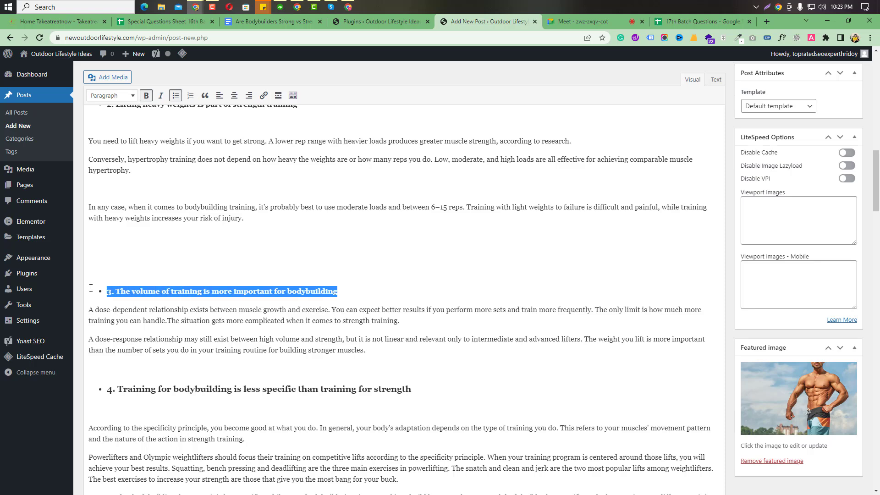
left_click(120, 96)
left_click(123, 165)
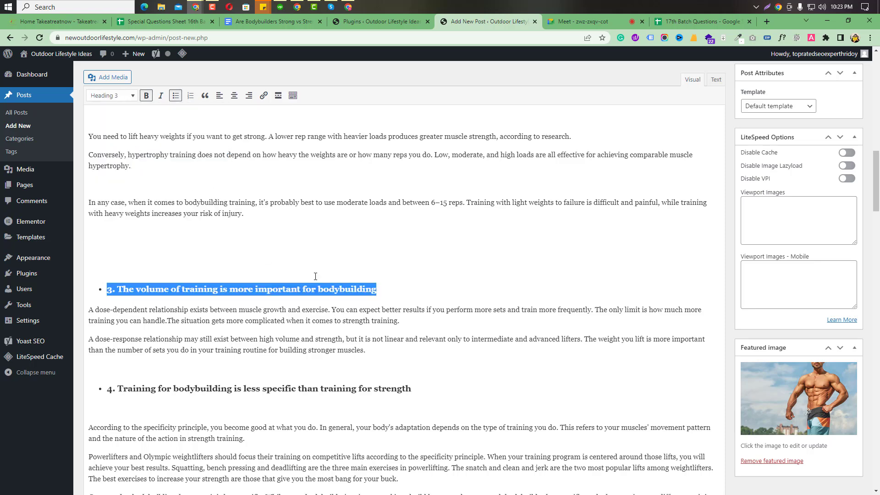
Remove the extra blank lines below and above the section 2 paragraph starting "In any case, when it comes to bodybuilding training".
scroll(287, 267, "up", 1)
left_click(119, 283)
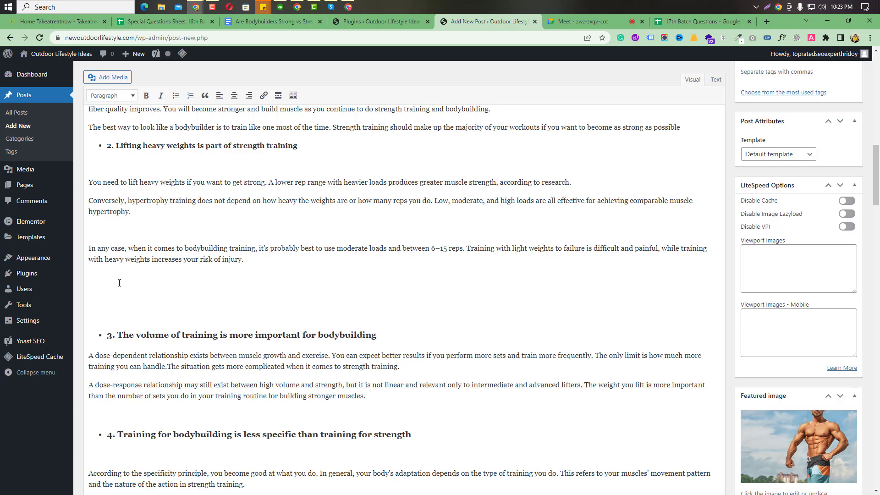
key("BackSpace")
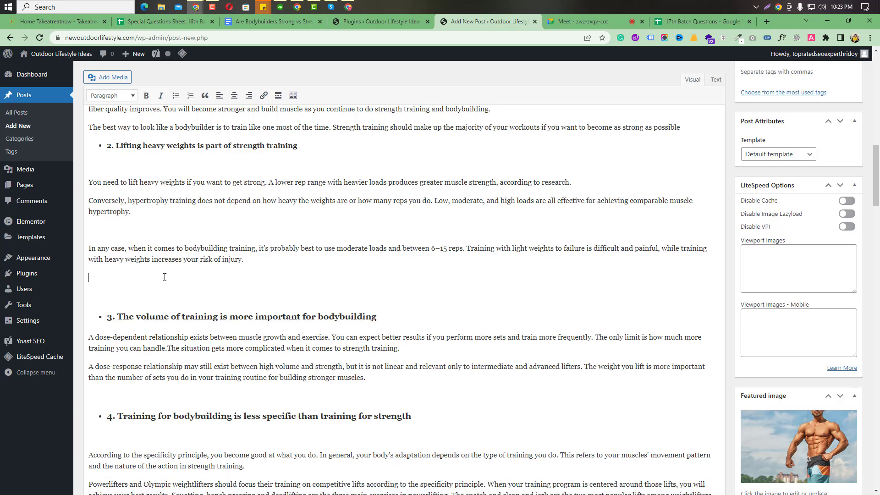
key("BackSpace")
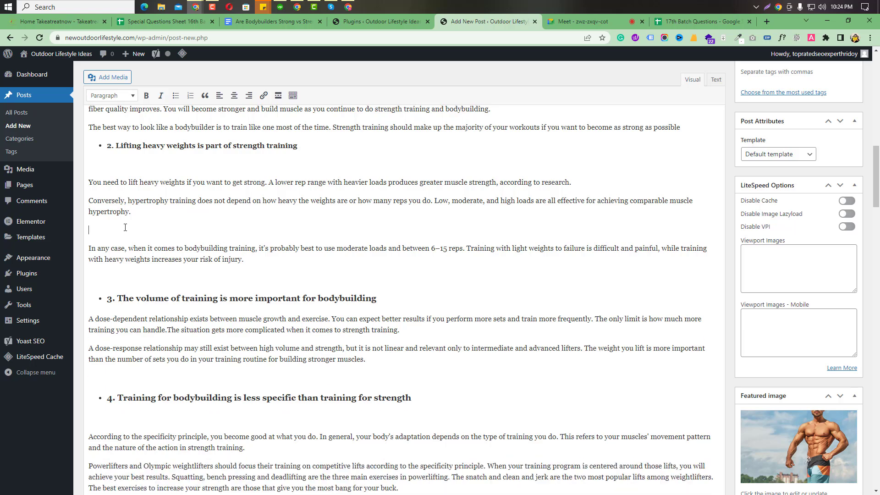
left_click(125, 227)
key("BackSpace")
Format the line "2. Lifting heavy weights is part of strength training" as Heading 3.
scroll(336, 196, "up", 1)
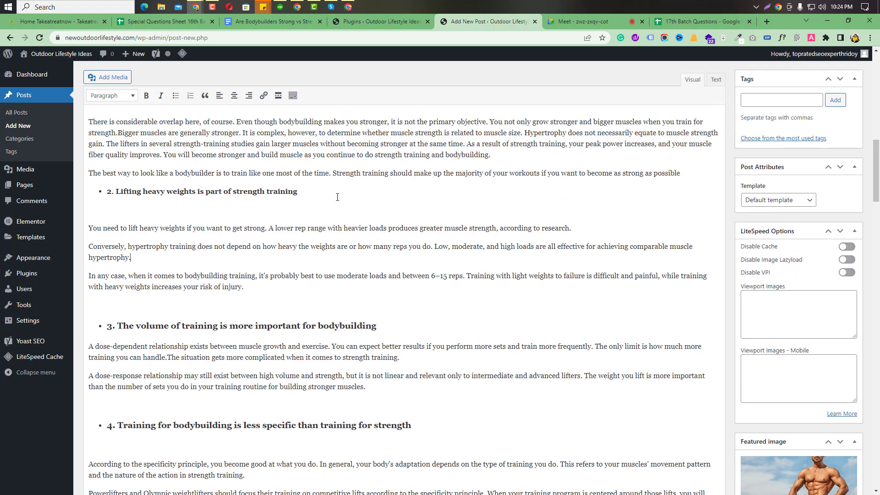
left_click_drag(299, 191, 106, 192)
left_click(131, 95)
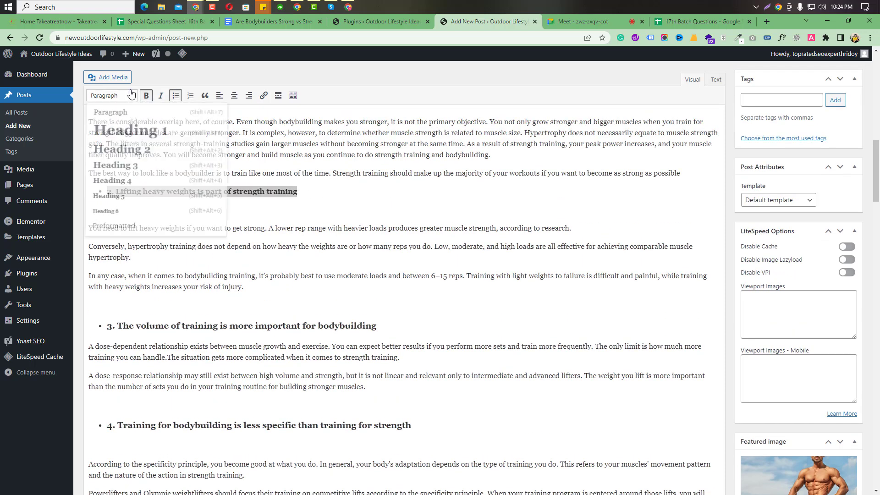
left_click(136, 165)
Switch to the Google Meet call and admit the waiting participant.
scroll(231, 275, "up", 4)
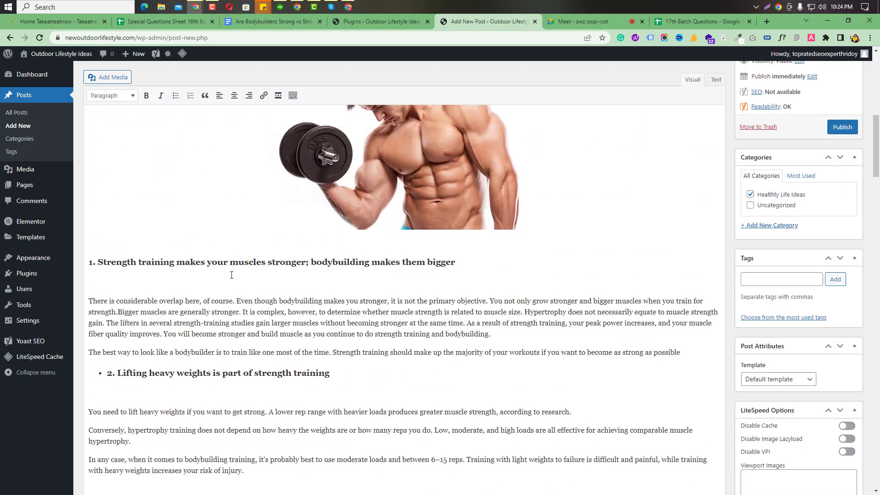
scroll(184, 287, "up", 6)
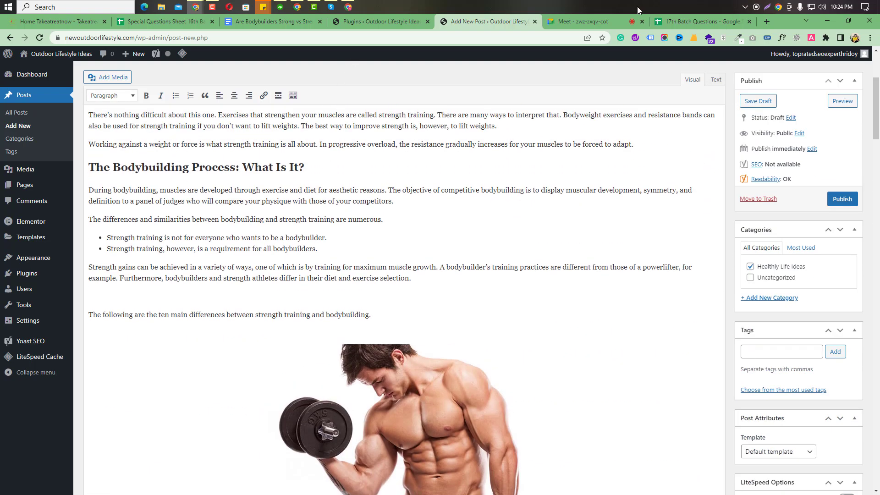
left_click(601, 21)
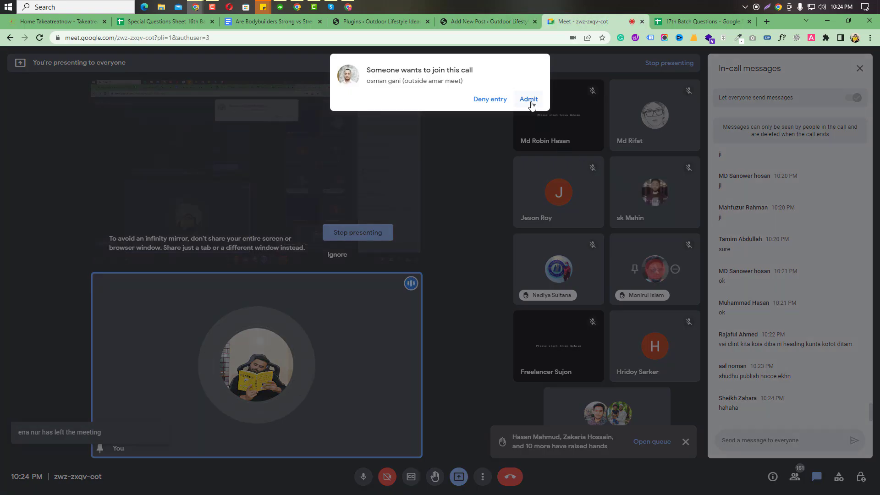
left_click(529, 98)
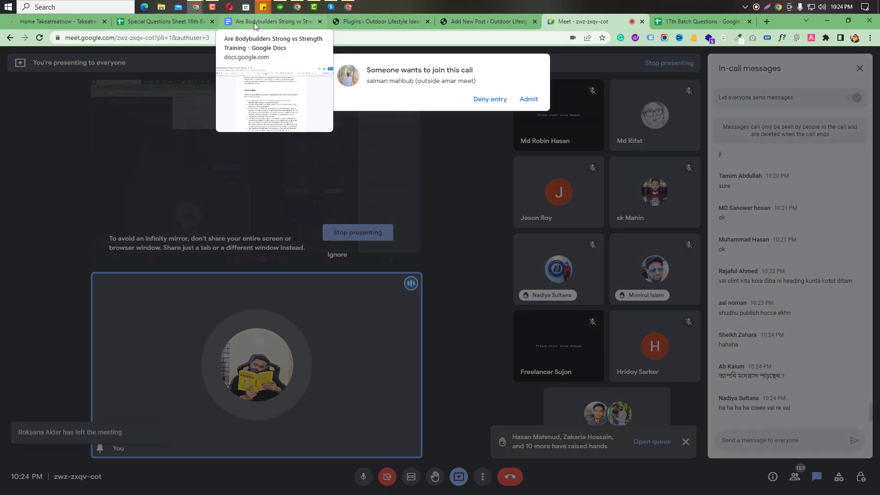
Switch to the Google Docs source article and look back through its sections and images from section 10 up to section 1.
left_click(254, 23)
scroll(361, 281, "up", 20)
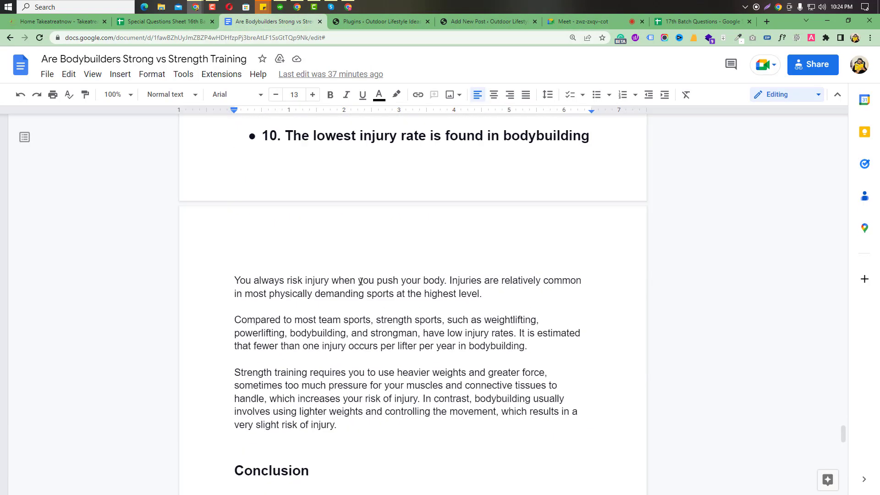
scroll(361, 280, "up", 15)
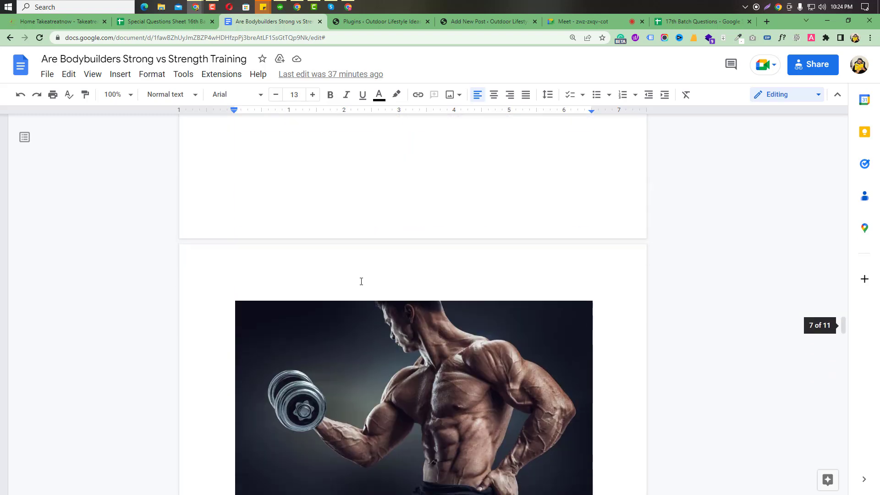
left_click(369, 282)
scroll(368, 281, "up", 10)
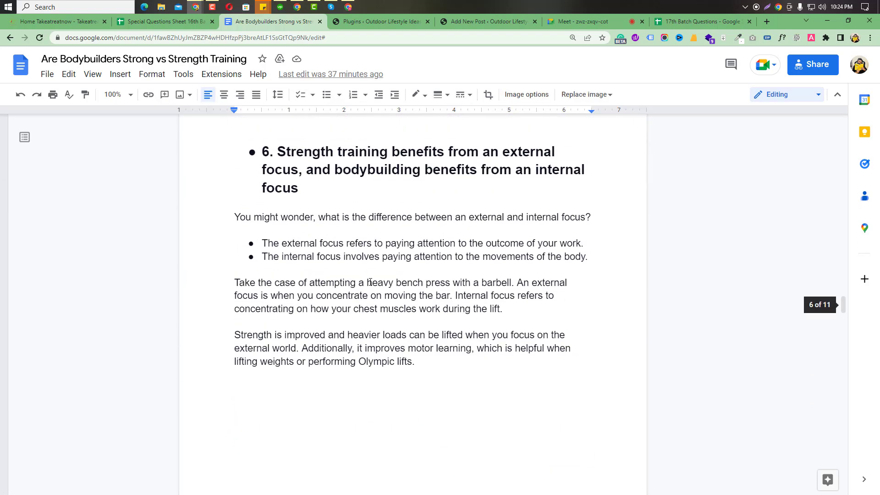
scroll(339, 312, "up", 15)
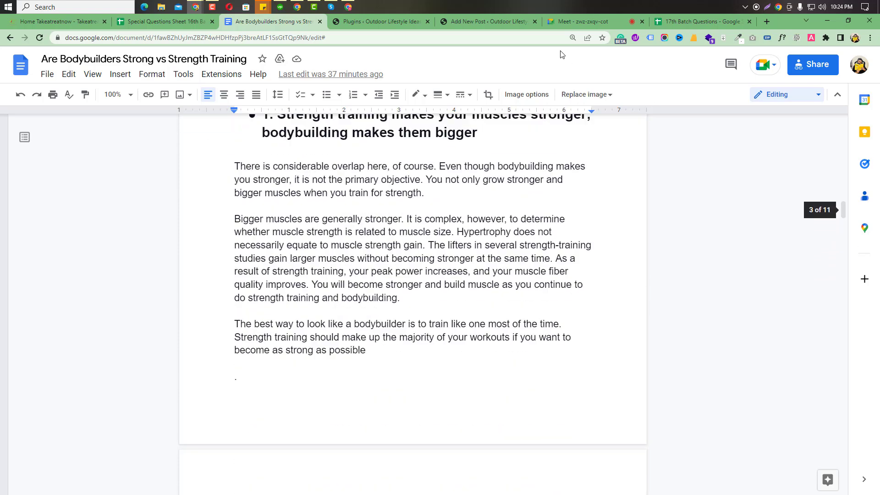
Check the Google Meet chat, and return to the WordPress draft to look through the post down to sections 6 and 7.
left_click(567, 23)
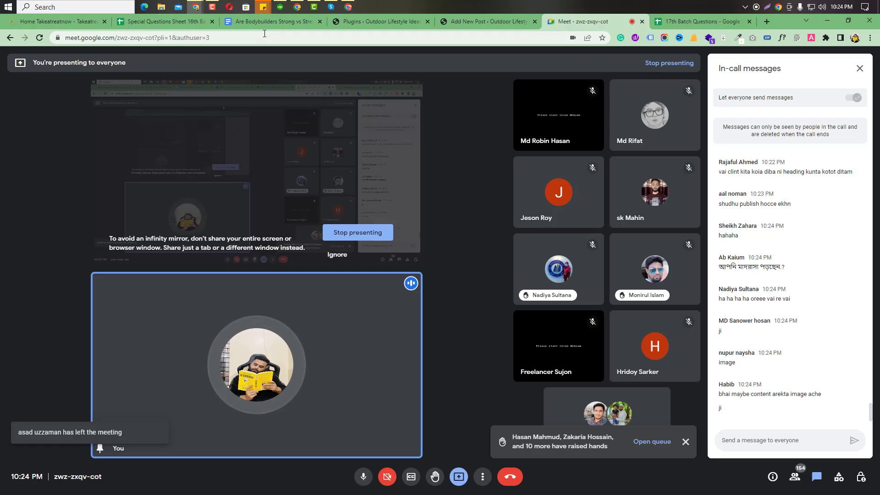
left_click(482, 21)
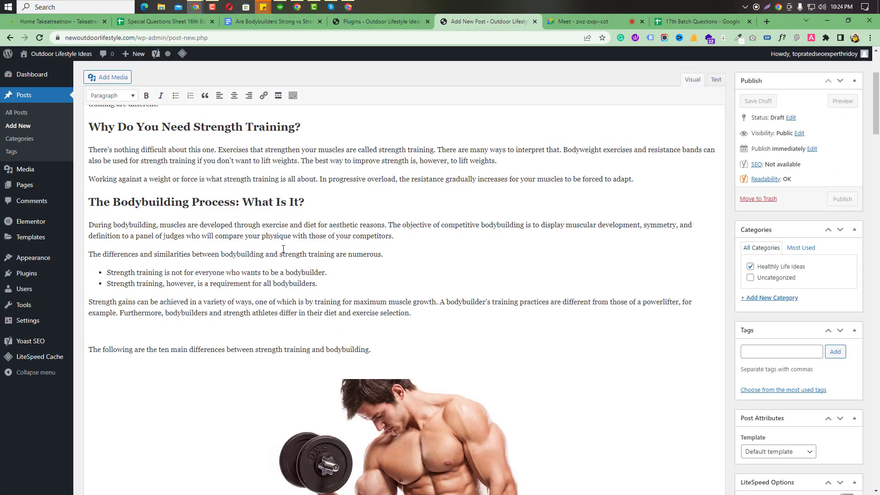
scroll(283, 249, "down", 15)
scroll(283, 249, "down", 10)
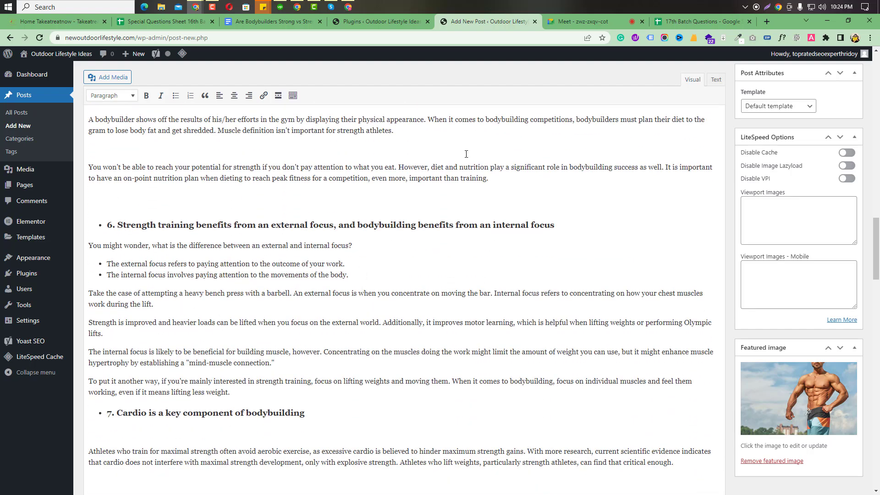
Switch to the Google Docs source article and locate the dumbbell image within section 6 and the text around it.
left_click(275, 21)
scroll(386, 328, "up", 5)
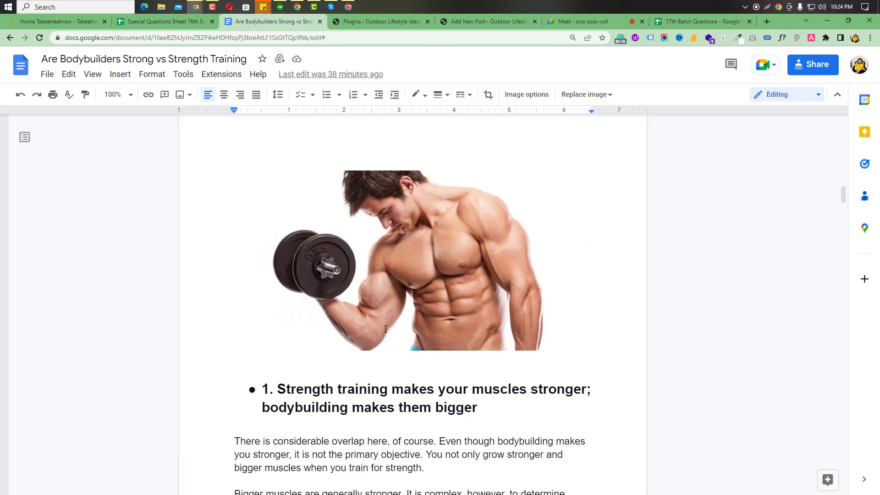
scroll(386, 328, "down", 20)
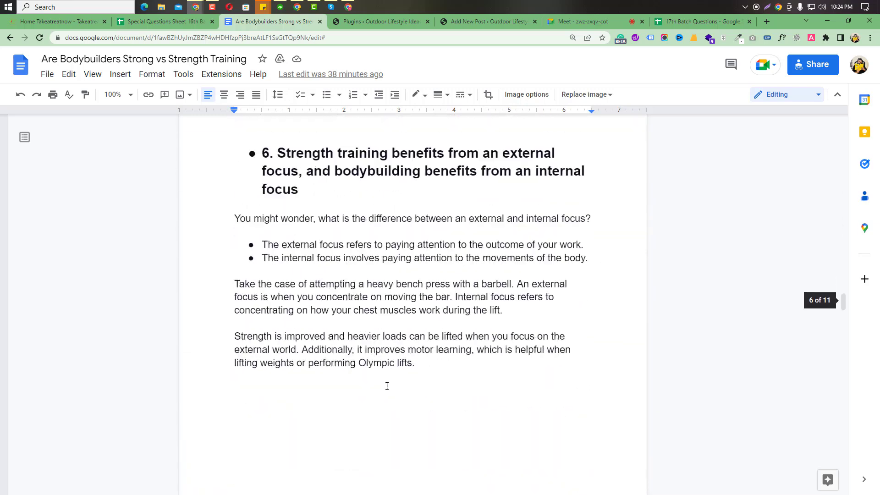
scroll(387, 386, "down", 9)
scroll(385, 383, "up", 6)
scroll(385, 383, "down", 7)
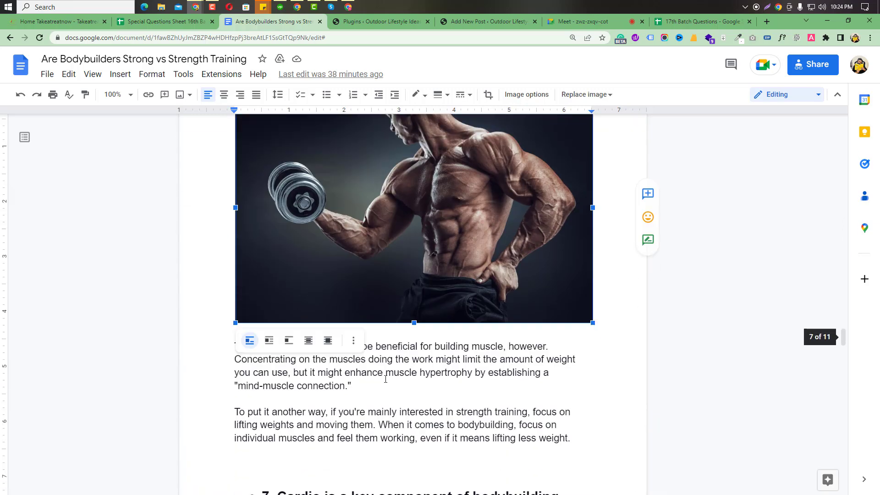
scroll(385, 379, "down", 3)
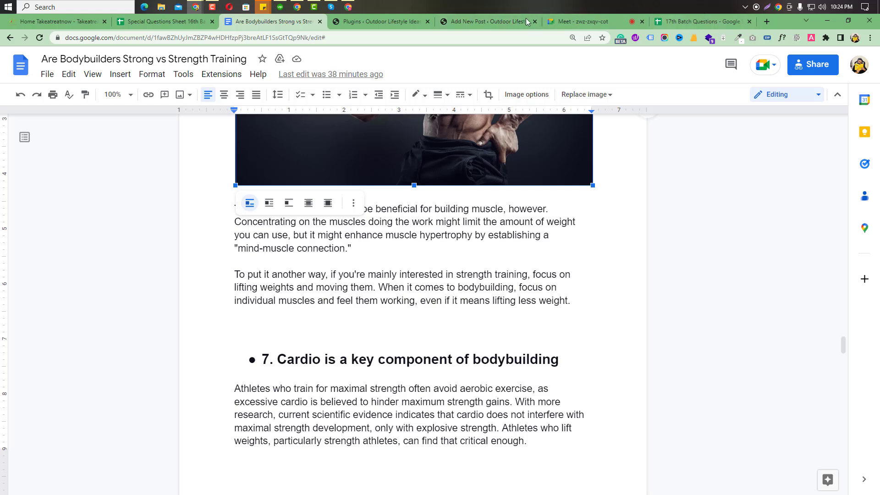
Switch to the WordPress draft and start uploading a media file on a new line below the section 6 heading.
left_click(504, 21)
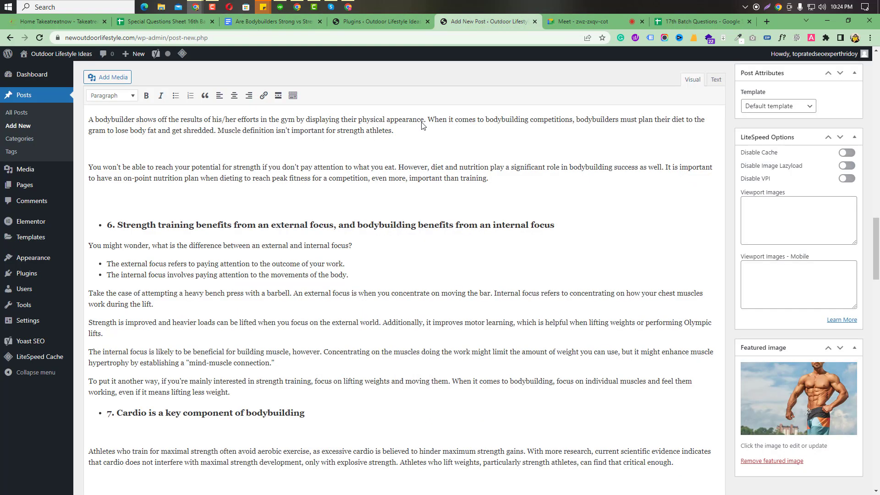
left_click(100, 231)
key("Return")
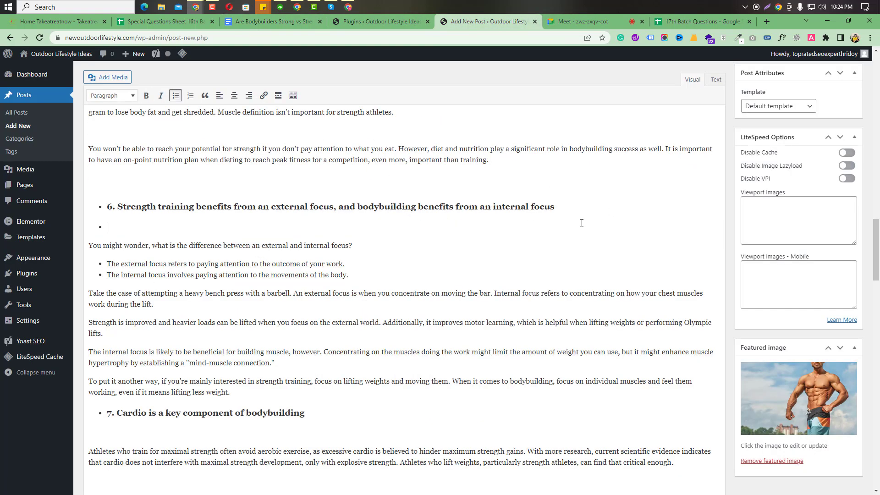
key("Return")
left_click(113, 78)
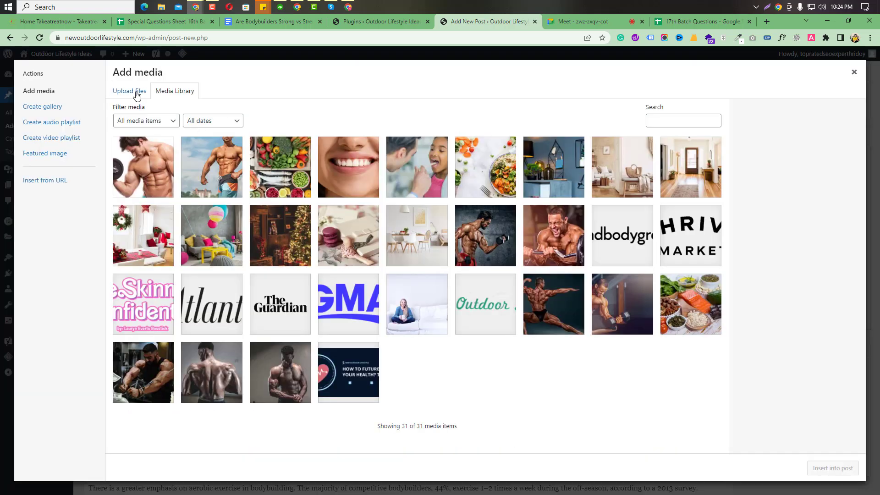
left_click(130, 91)
left_click(491, 255)
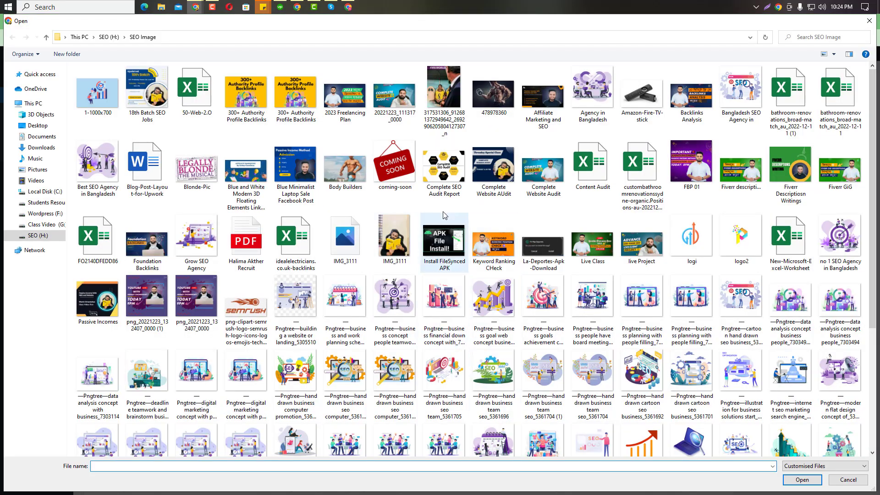
Rename the image file 478978360 to "Strong Man With Dumble" and upload it to the media library.
left_click(491, 102)
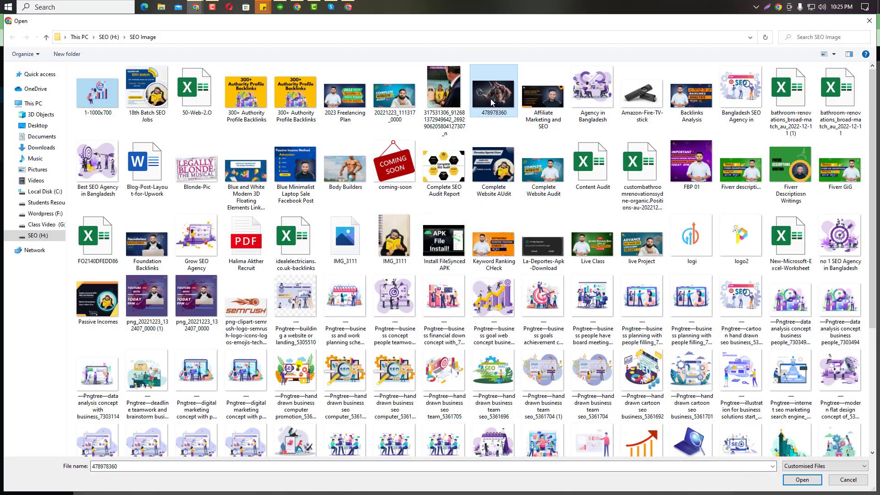
right_click(491, 102)
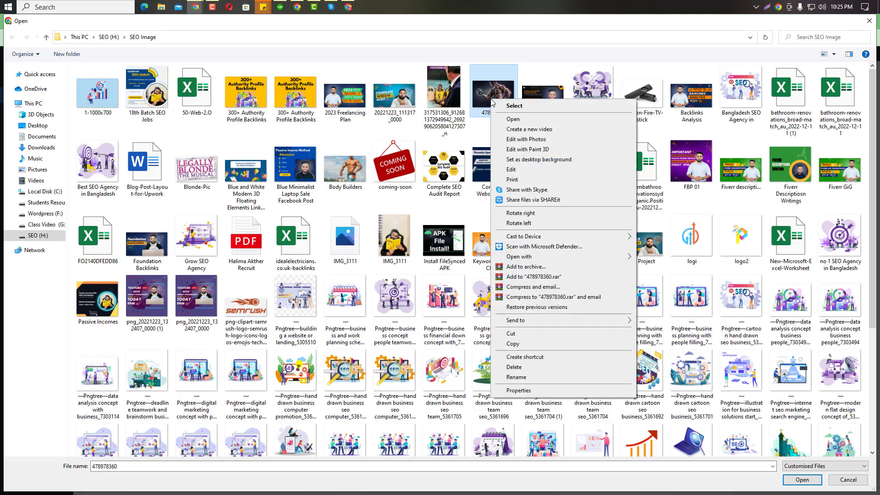
left_click(482, 98)
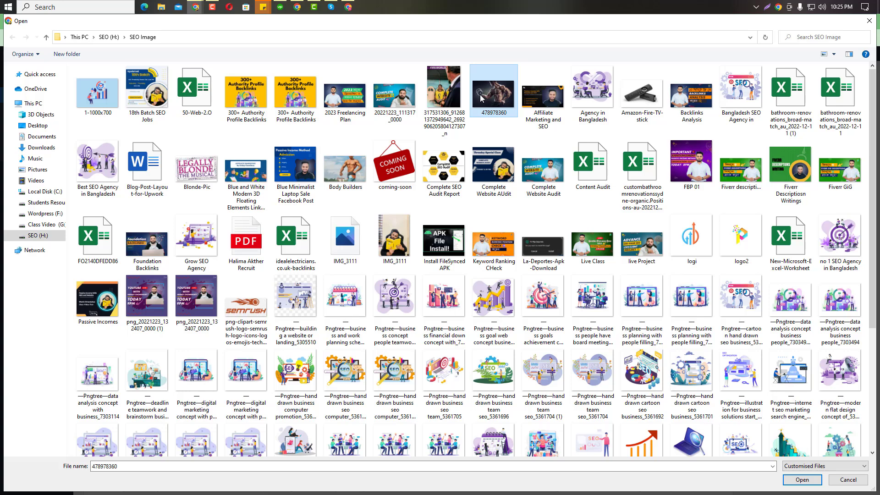
key("F2")
type("Strong Man With Dum")
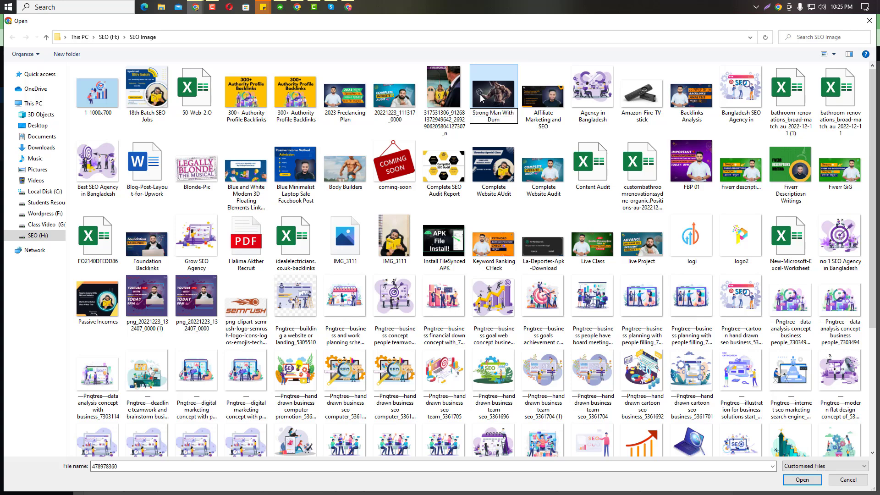
type("b")
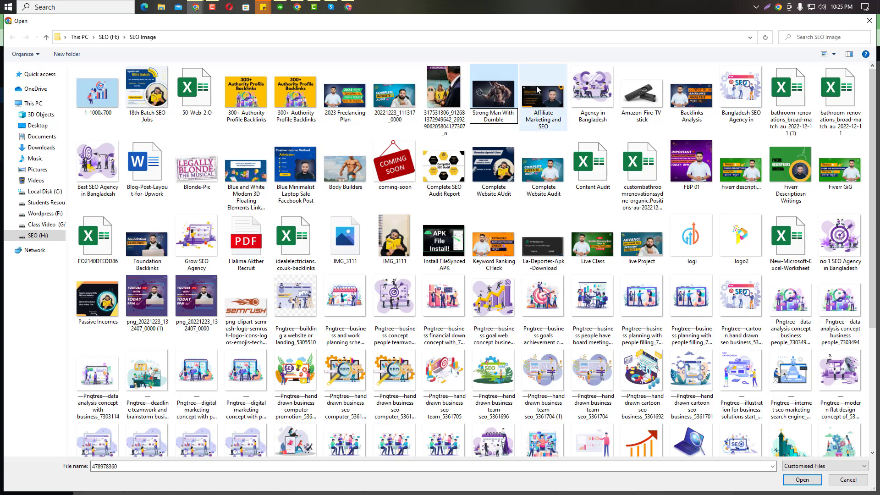
type("le")
left_click(484, 98)
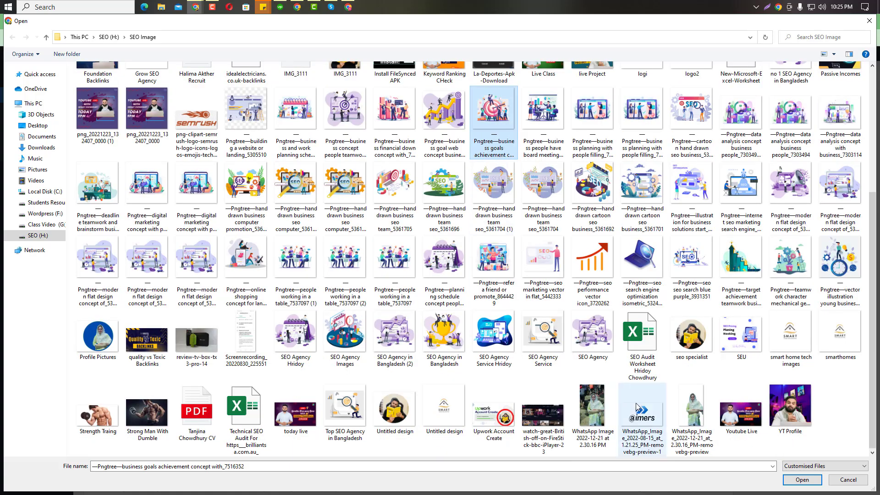
double_click(146, 415)
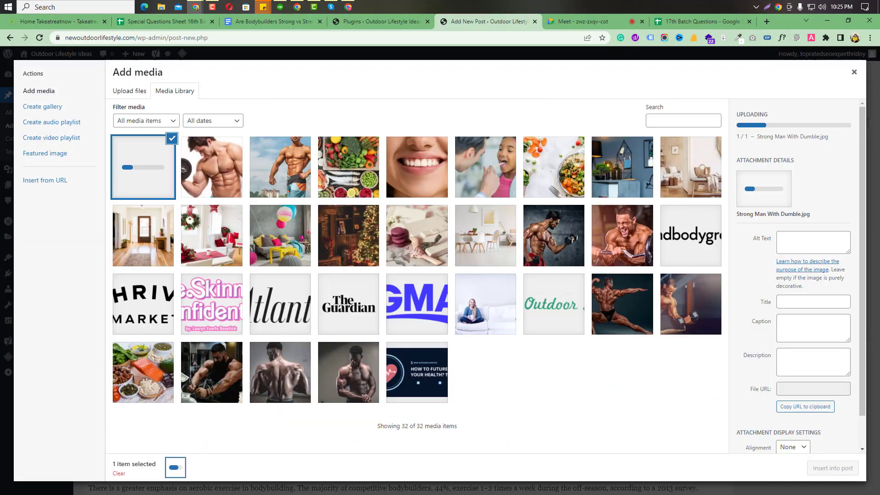
Copy the uploaded image's title, "Strong Man With Dumble", into its alt text.
left_click(799, 234)
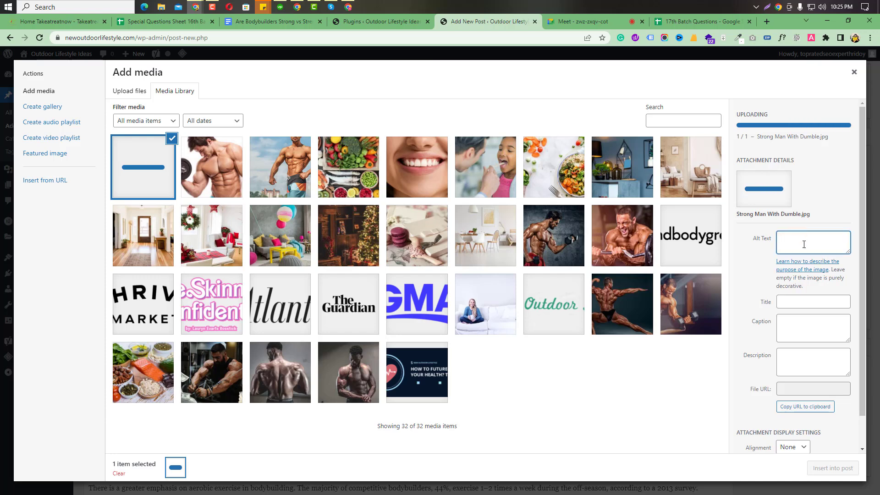
left_click(805, 301)
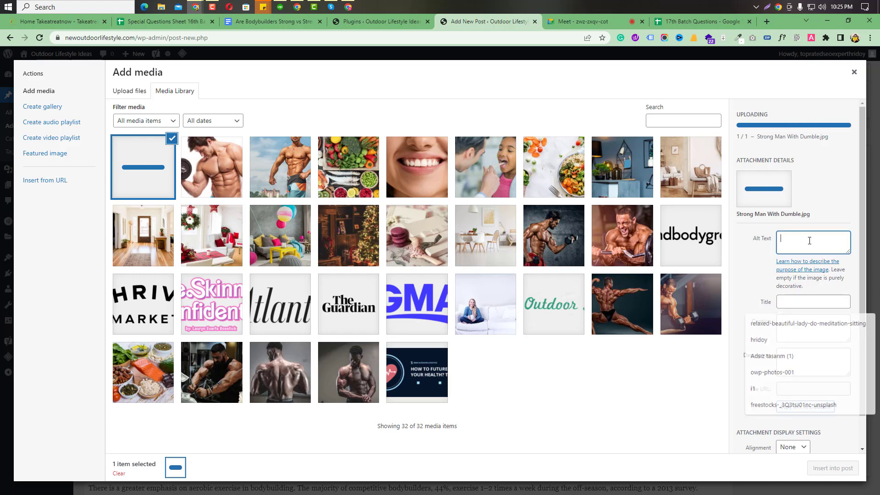
triple_click(812, 297)
key("ctrl+c")
left_click(784, 234)
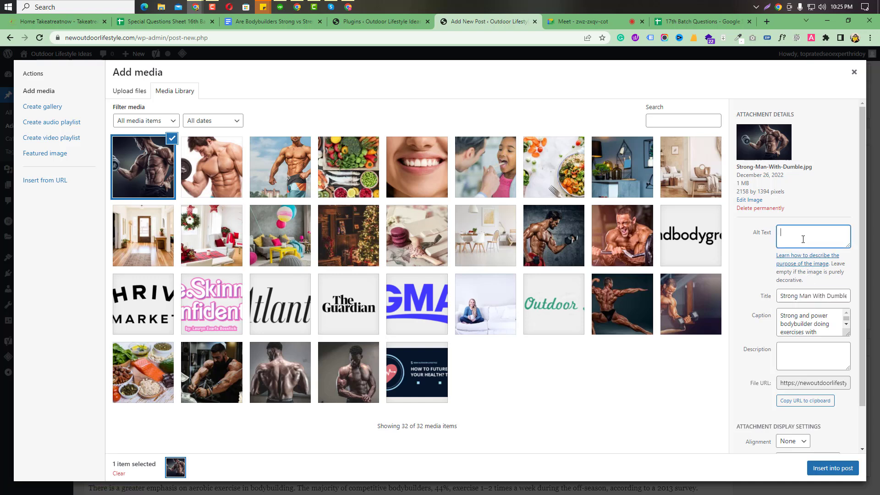
key("ctrl+v")
Clear the uploaded image's caption and insert the image into the post.
left_click(812, 322)
scroll(811, 325, "down", 1)
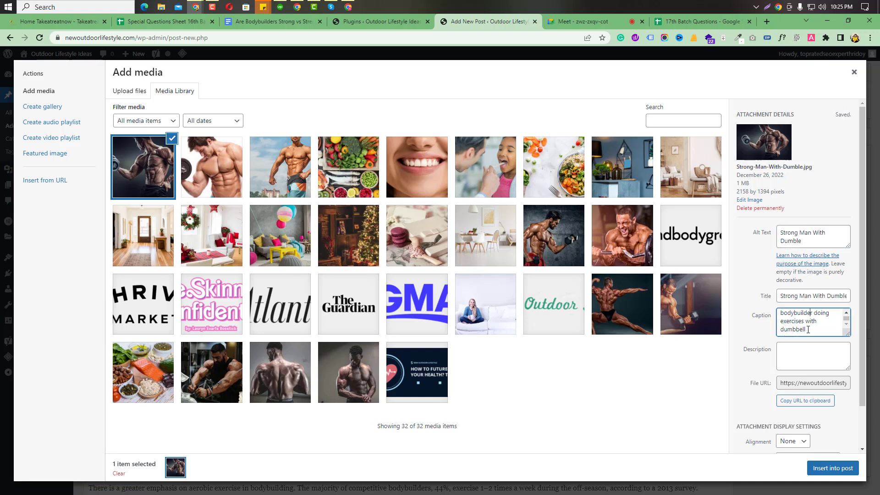
triple_click(808, 329)
key("BackSpace")
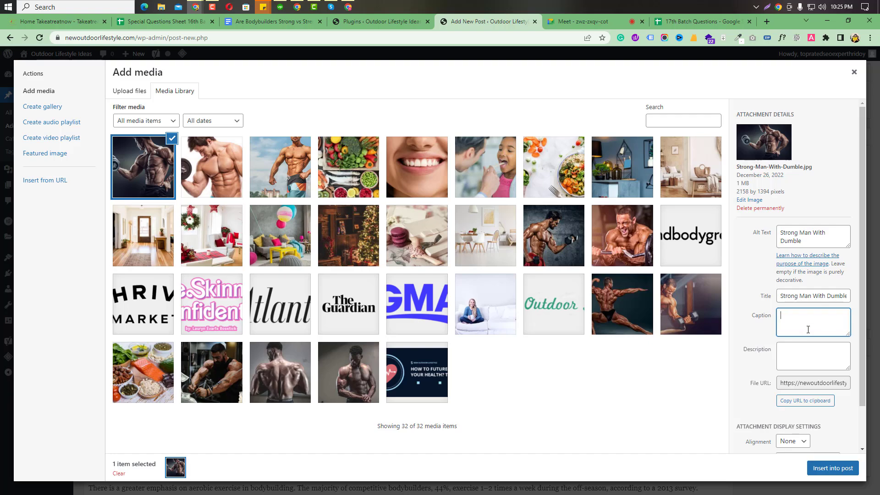
left_click(838, 468)
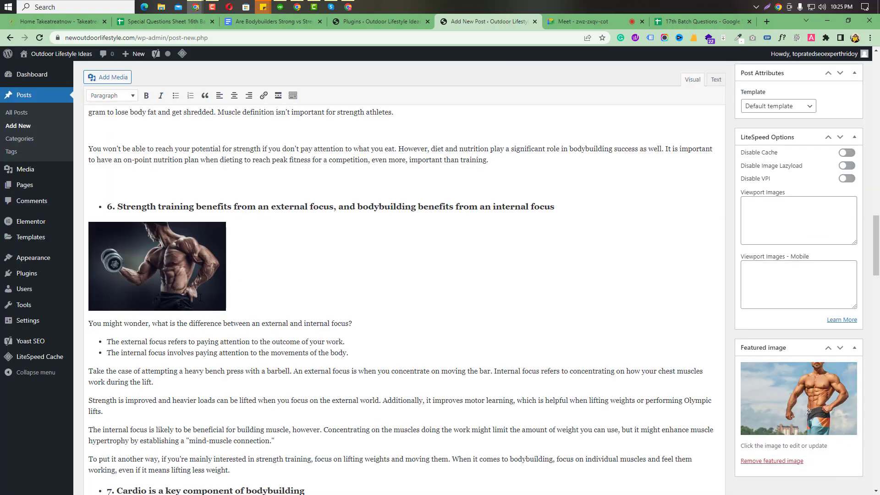
Center the dumbbell image below the section 6 heading and set its size to Large – 800 × 516.
left_click(177, 264)
left_click(182, 210)
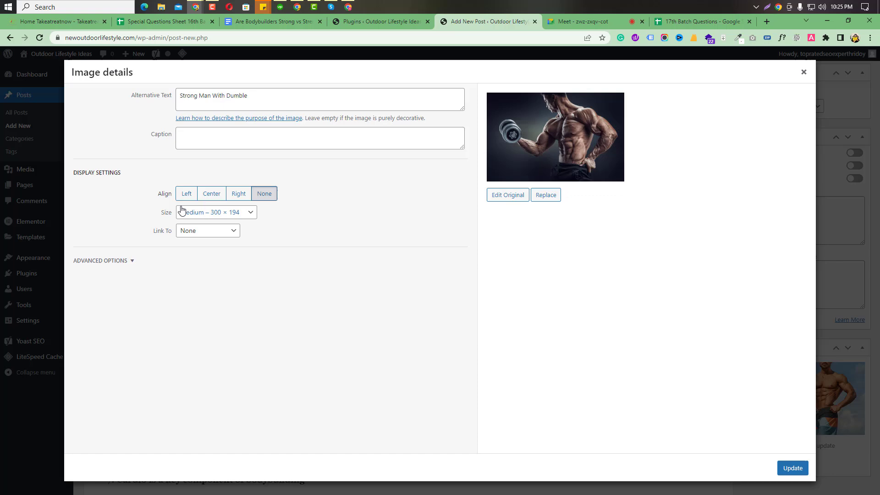
left_click(211, 193)
left_click(218, 214)
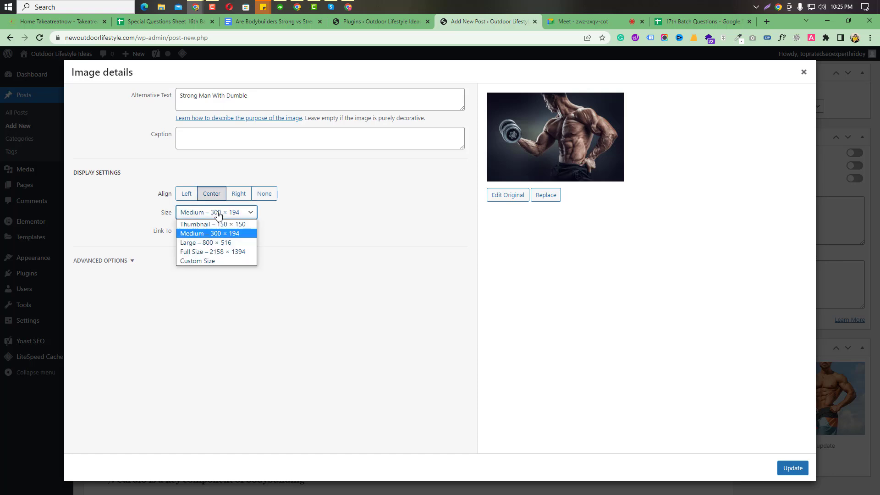
left_click(205, 242)
left_click(793, 468)
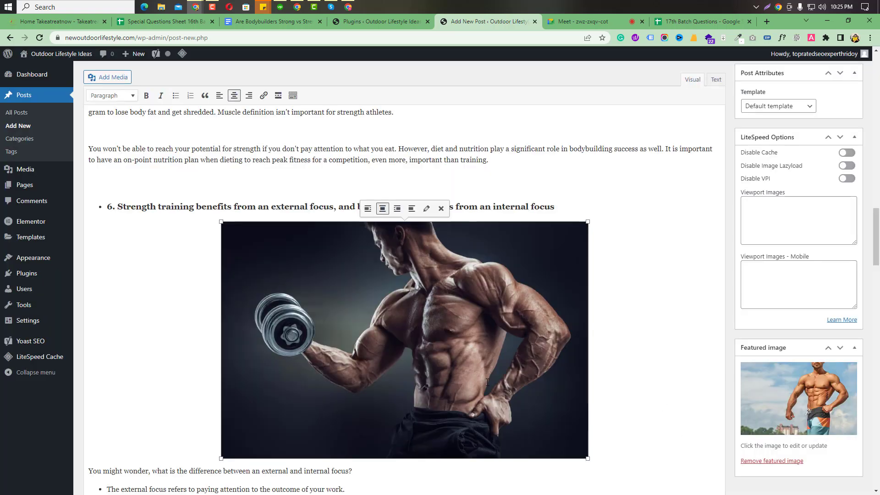
Look through the draft down to section 9, and switch to the Google Meet call to admit the waiting participant.
scroll(378, 317, "down", 9)
scroll(378, 316, "down", 5)
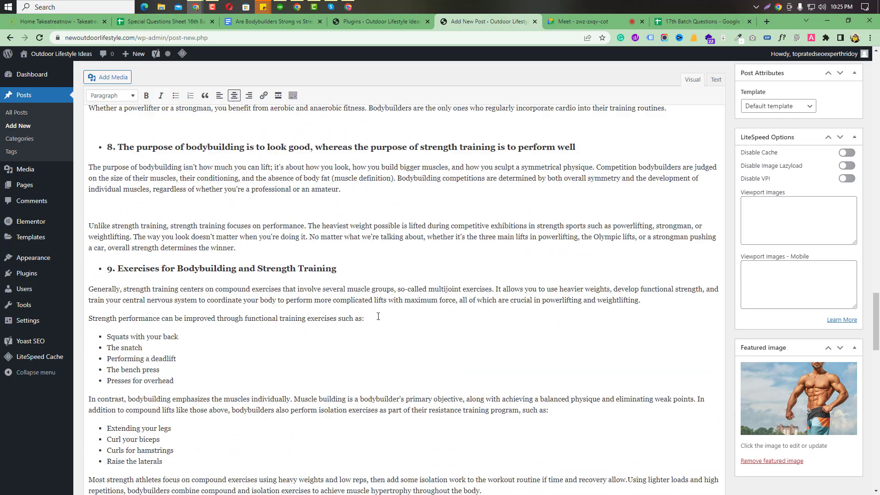
left_click(604, 22)
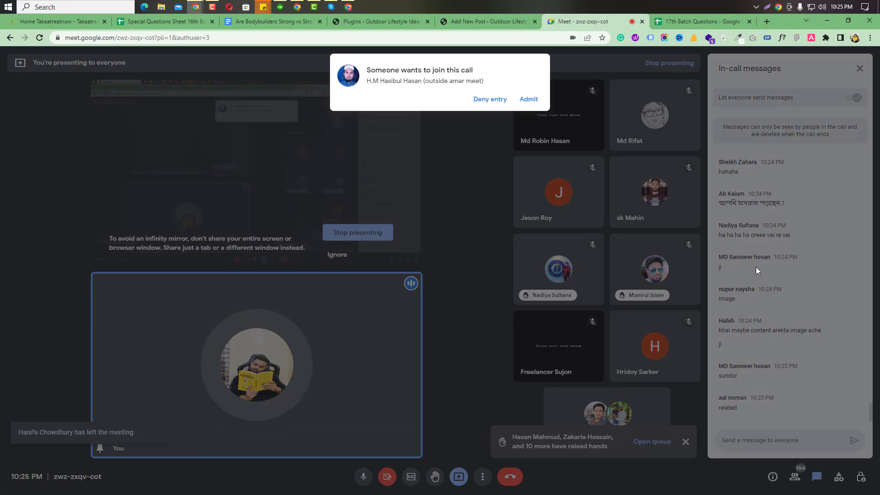
left_click(535, 105)
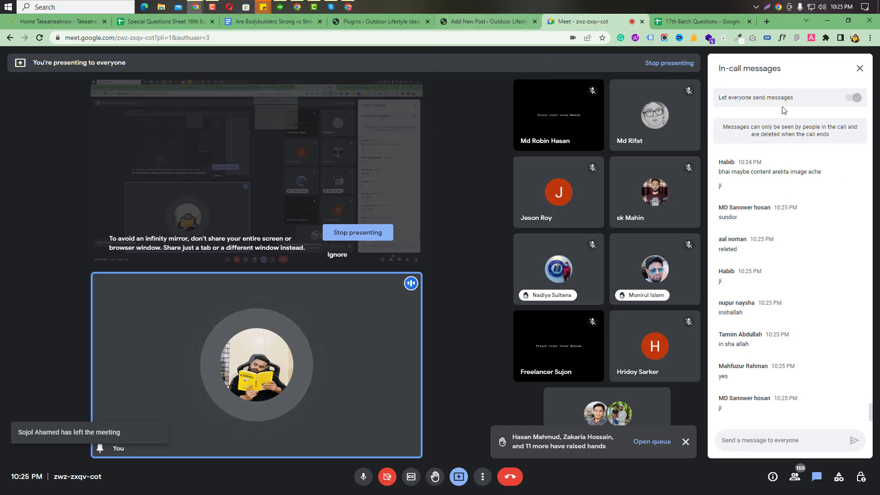
Turn on host management and stop everyone from sharing their screen, sending chat messages, and turning on their microphone or video.
left_click(854, 98)
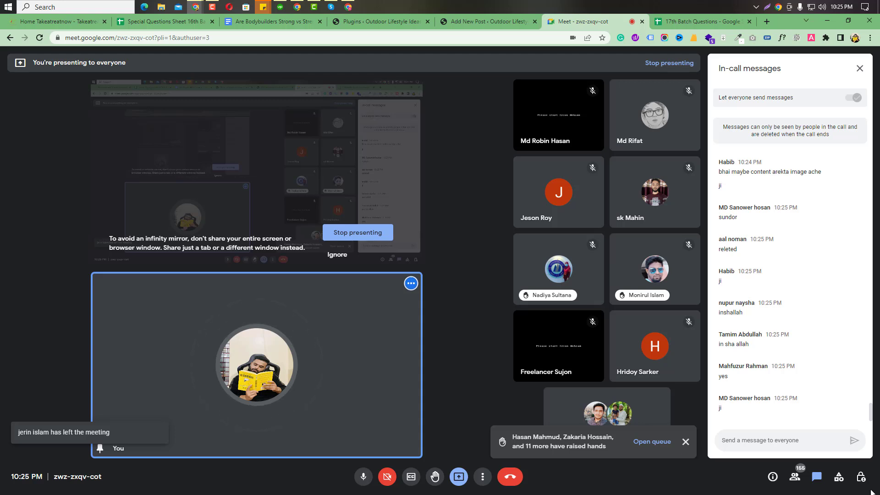
left_click(861, 476)
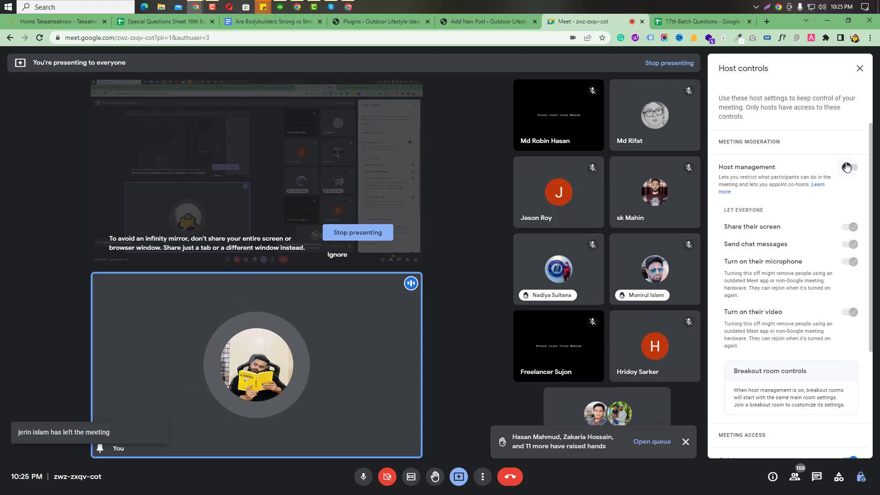
left_click(846, 168)
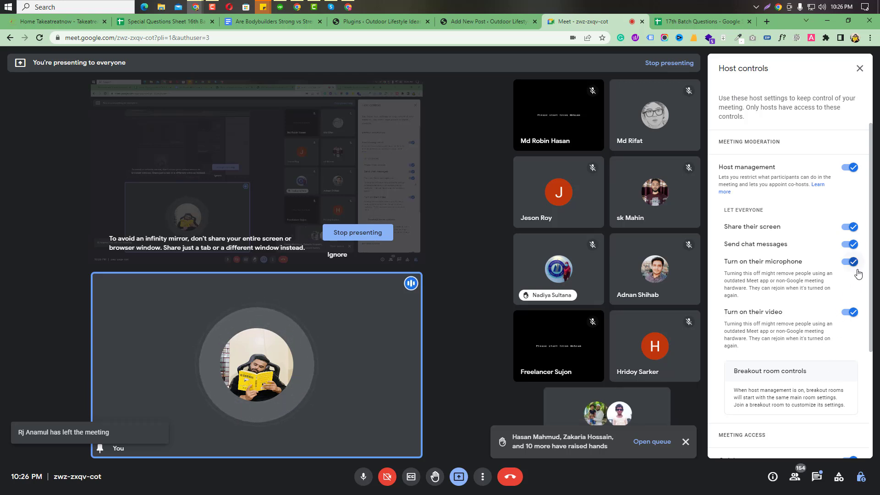
left_click(850, 244)
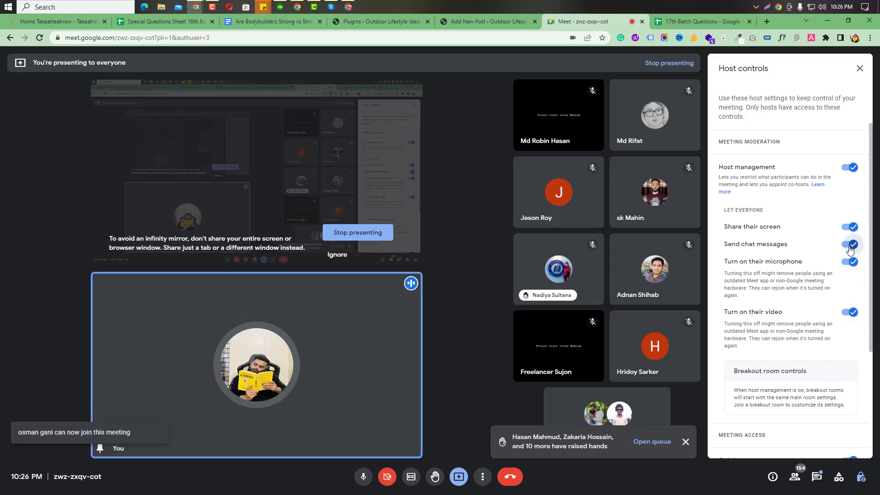
left_click(850, 312)
left_click(850, 261)
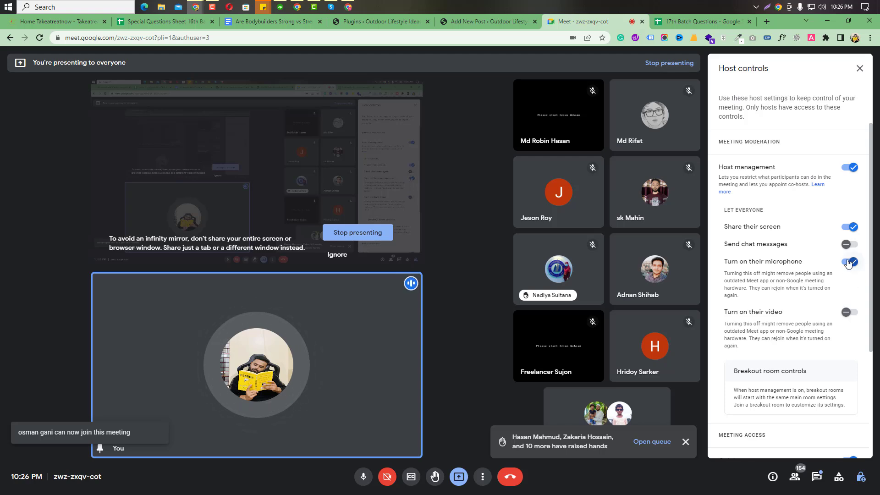
left_click(850, 227)
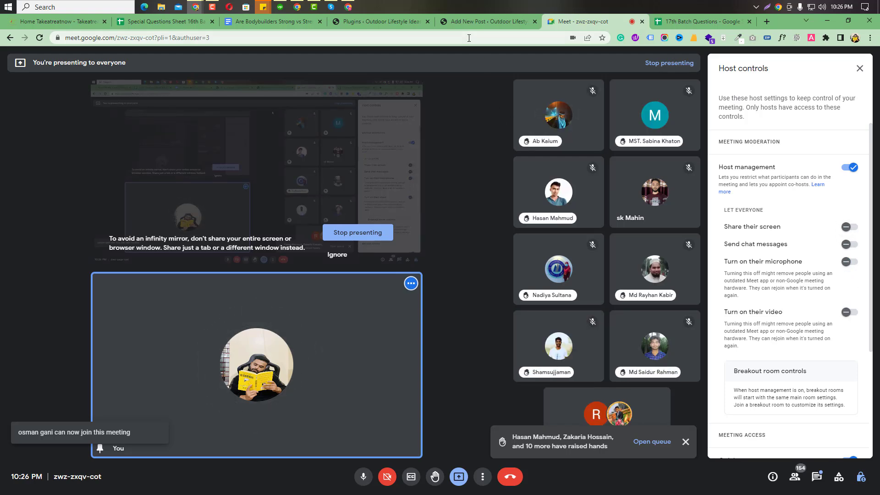
Glance at the WordPress draft, and return to the Google Meet host controls to review the meeting access and activity settings.
left_click(467, 23)
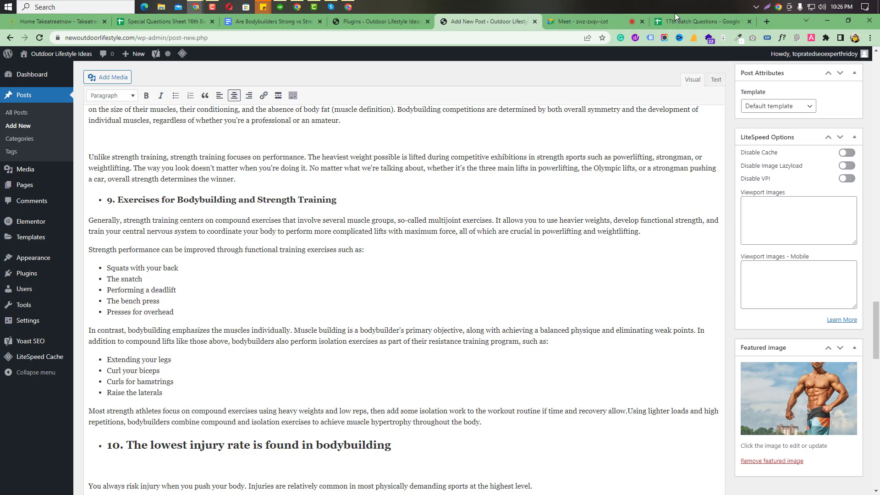
left_click(608, 21)
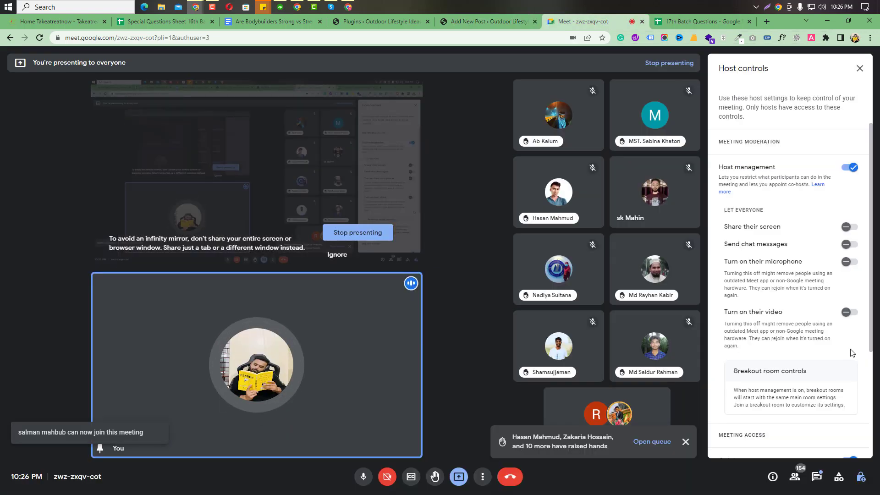
scroll(853, 352, "down", 4)
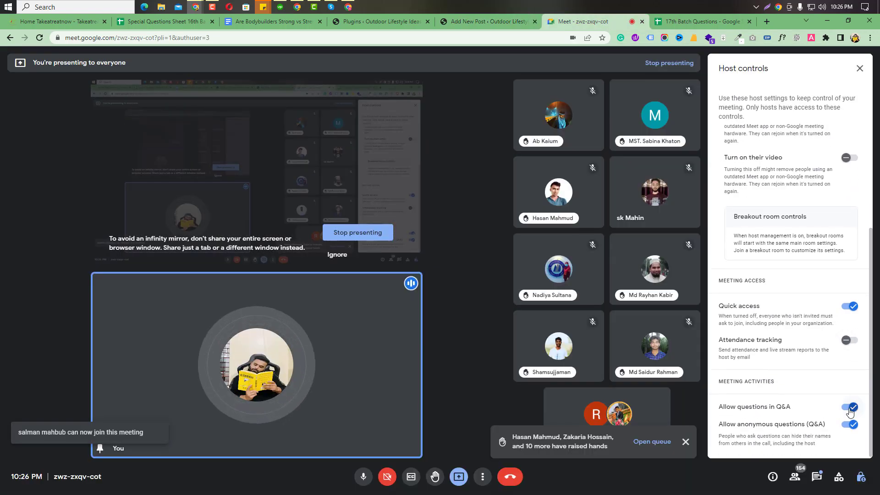
scroll(848, 405, "up", 3)
scroll(848, 405, "down", 4)
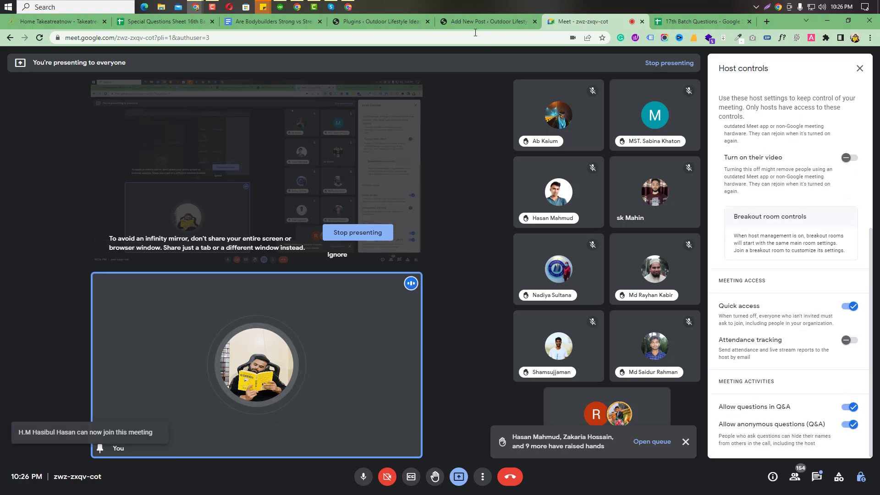
Switch to the WordPress draft and look through the rest of the post down to the Yoast SEO settings.
left_click(489, 21)
scroll(453, 321, "down", 10)
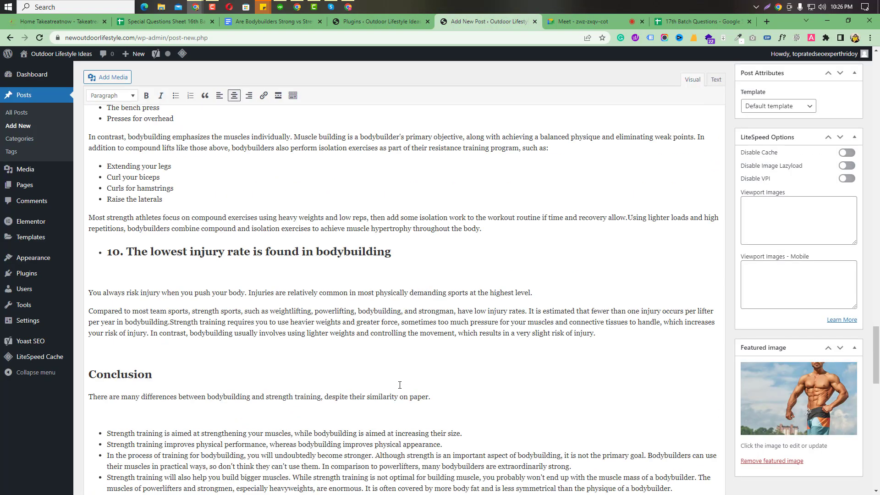
scroll(453, 372, "down", 6)
scroll(451, 371, "up", 3)
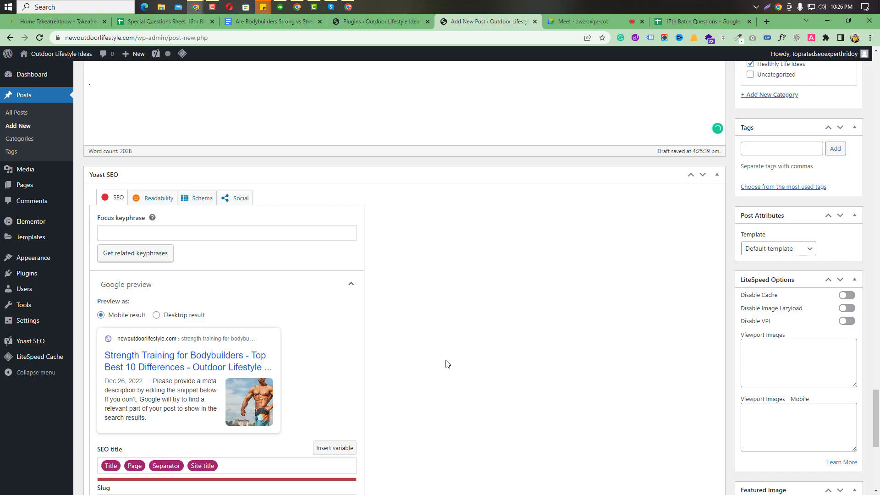
Box the Google preview's snippet, title, description and URL in a screen capture, and close the capture without saving.
scroll(448, 364, "down", 2)
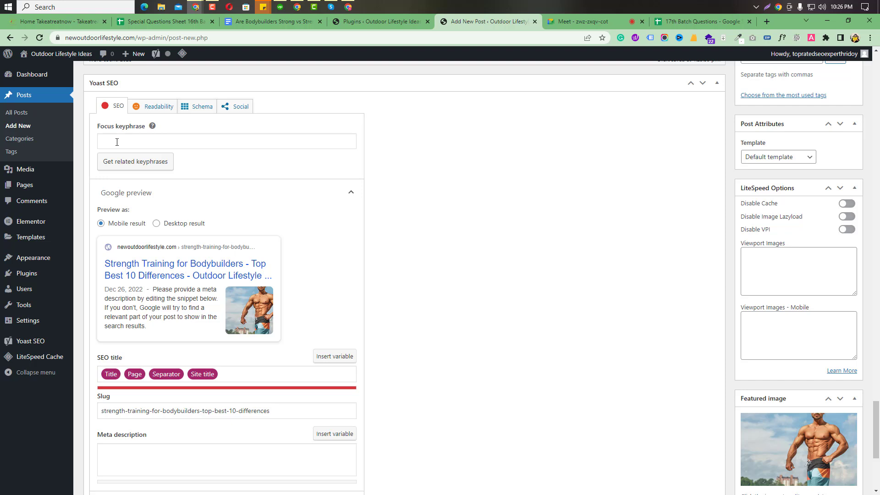
key("Print")
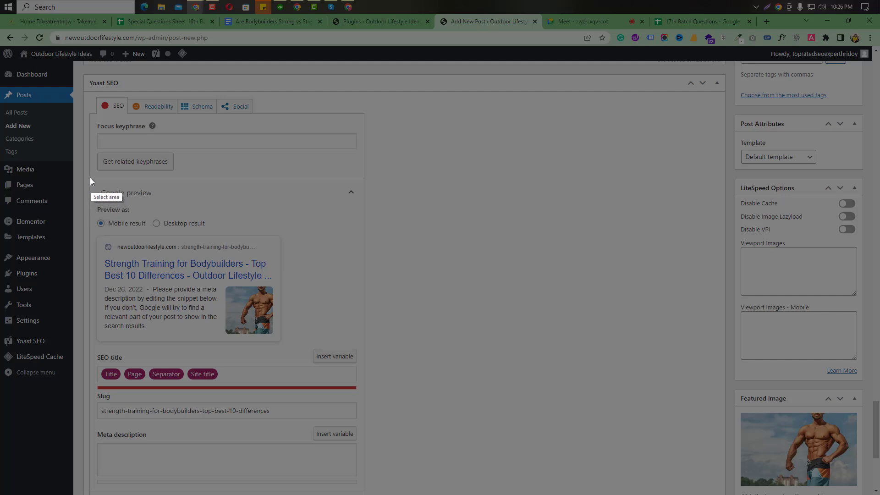
mouse_move(90, 177)
left_mouse_down()
mouse_move(118, 215)
mouse_move(272, 352)
mouse_move(372, 362)
left_mouse_up()
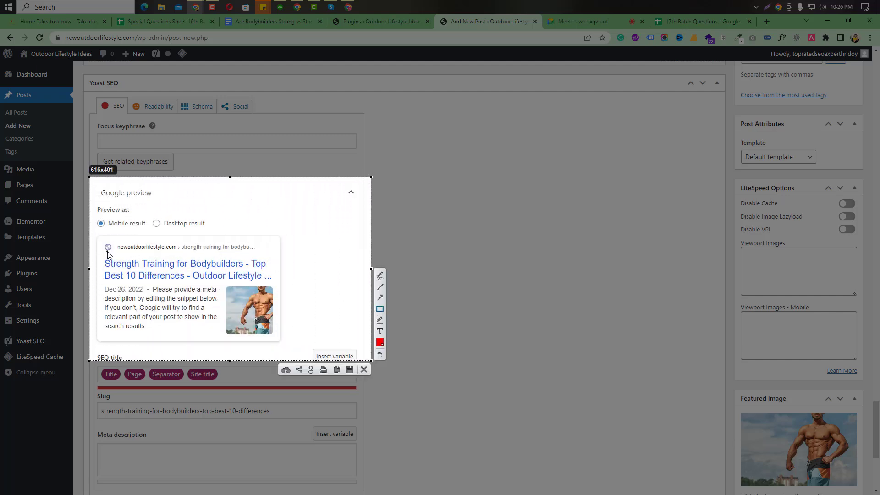
mouse_move(92, 233)
left_mouse_down()
mouse_move(206, 330)
mouse_move(301, 349)
left_mouse_up()
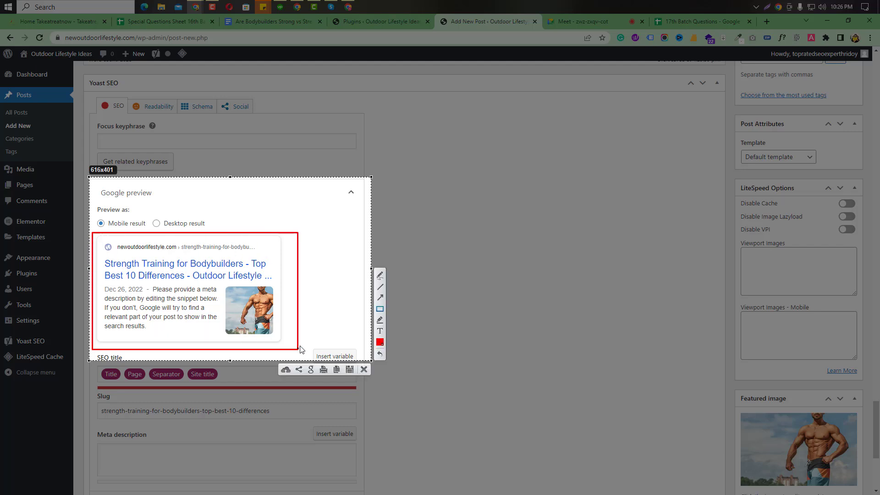
mouse_move(101, 256)
left_mouse_down()
mouse_move(197, 289)
mouse_move(275, 288)
mouse_move(274, 280)
left_mouse_up()
left_click_drag(137, 286, 231, 335)
left_click_drag(159, 240, 274, 257)
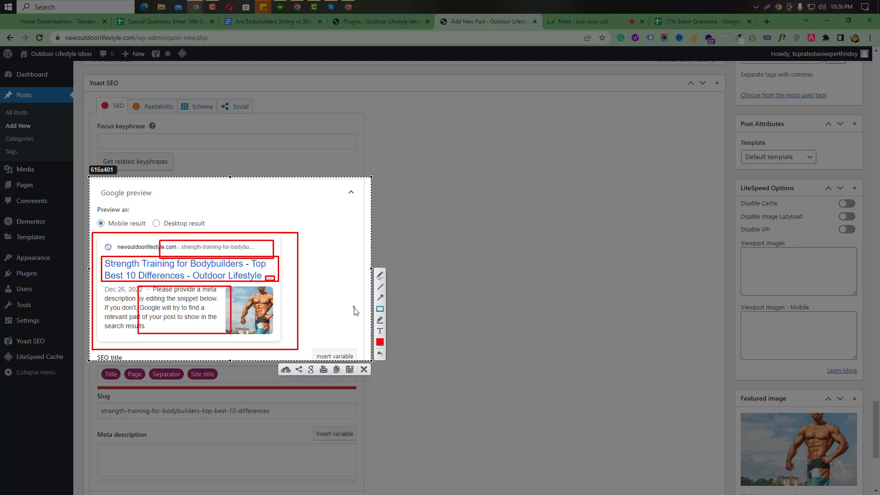
left_click(363, 369)
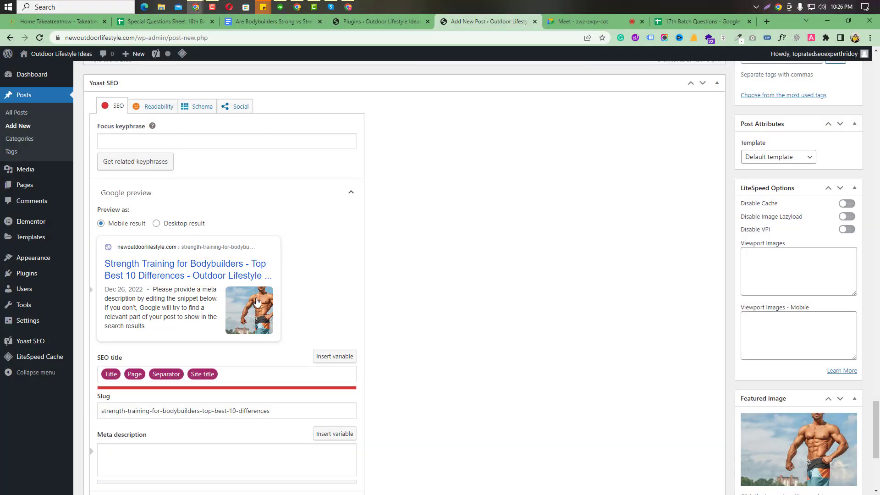
Compare the Google preview's desktop result with its mobile result, ending on the mobile result.
left_click(157, 223)
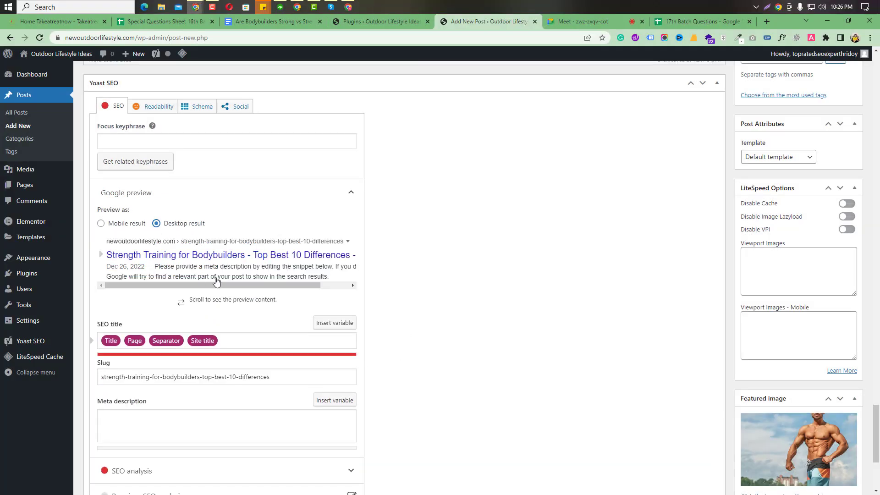
scroll(218, 284, "down", 2)
scroll(138, 247, "up", 2)
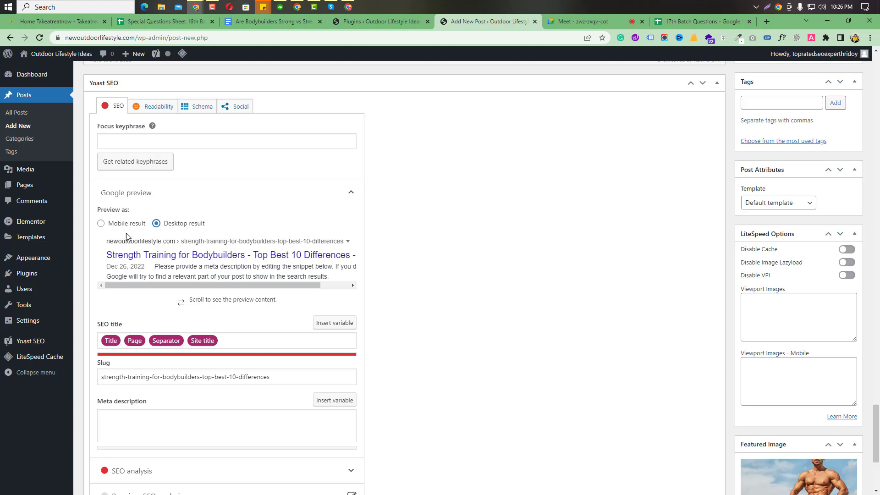
left_click(102, 226)
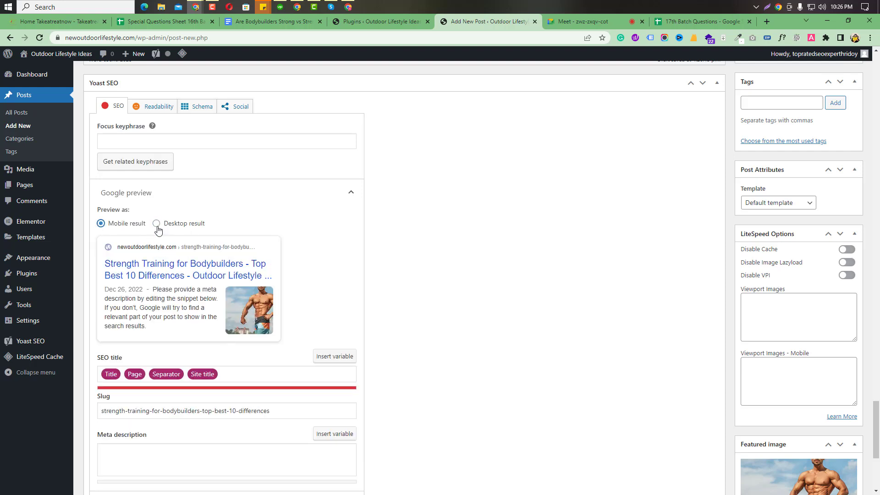
scroll(174, 174, "up", 1)
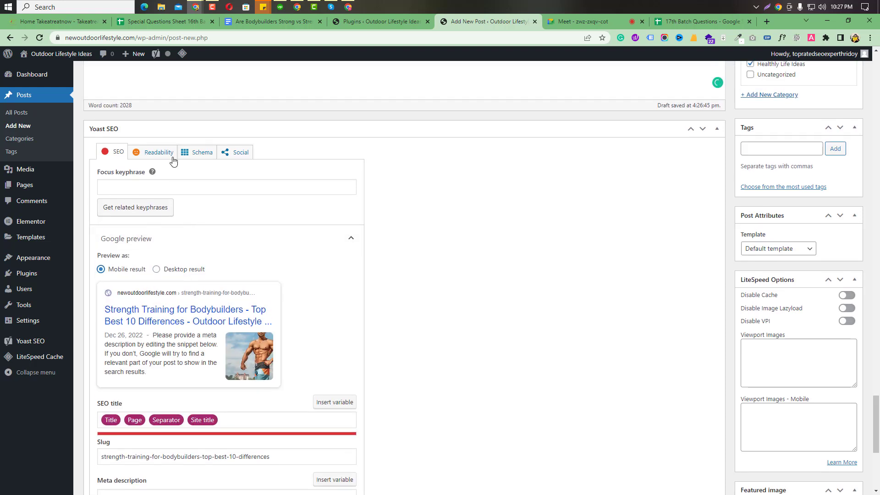
Copy "Strength Training" from the source Google Doc's title and enter it as the post's Yoast focus keyphrase.
left_click(255, 22)
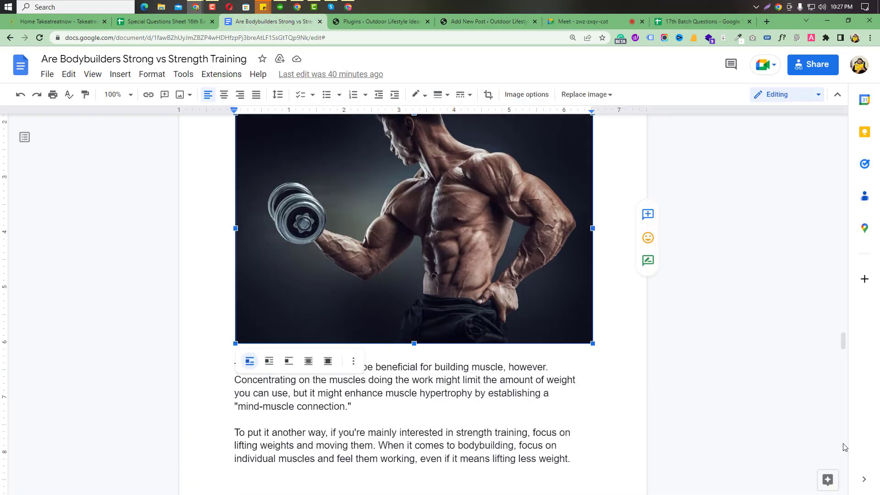
scroll(847, 403, "up", 20)
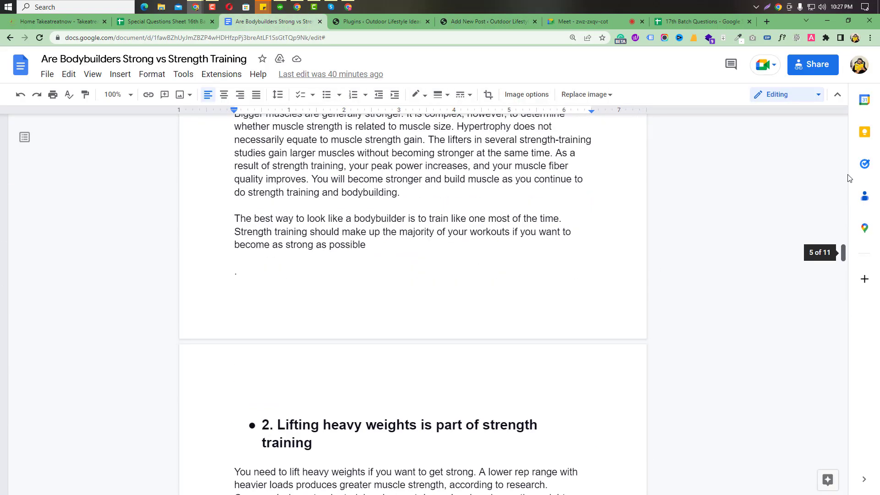
scroll(848, 178, "up", 20)
left_click(369, 198)
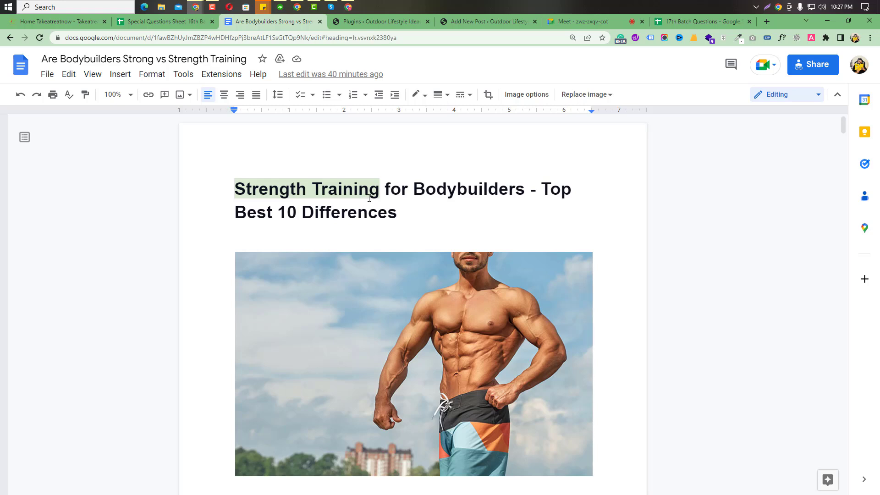
left_click_drag(380, 197, 224, 186)
key("ctrl+c")
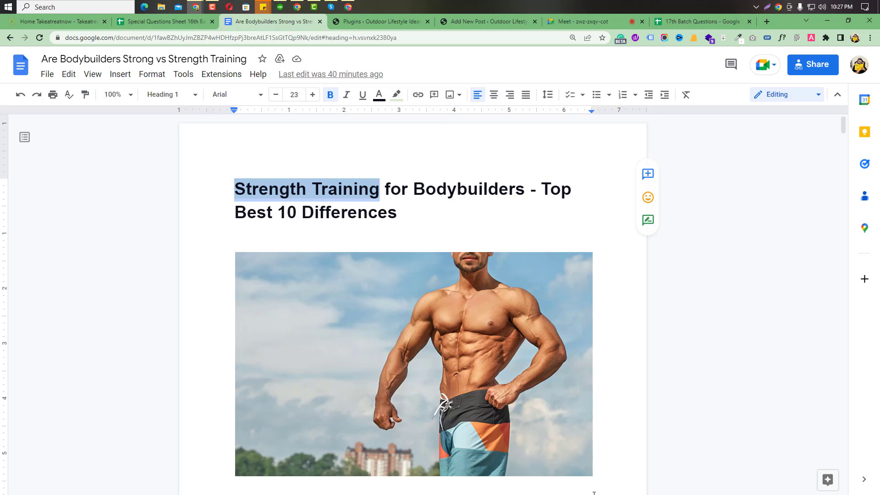
left_click(489, 17)
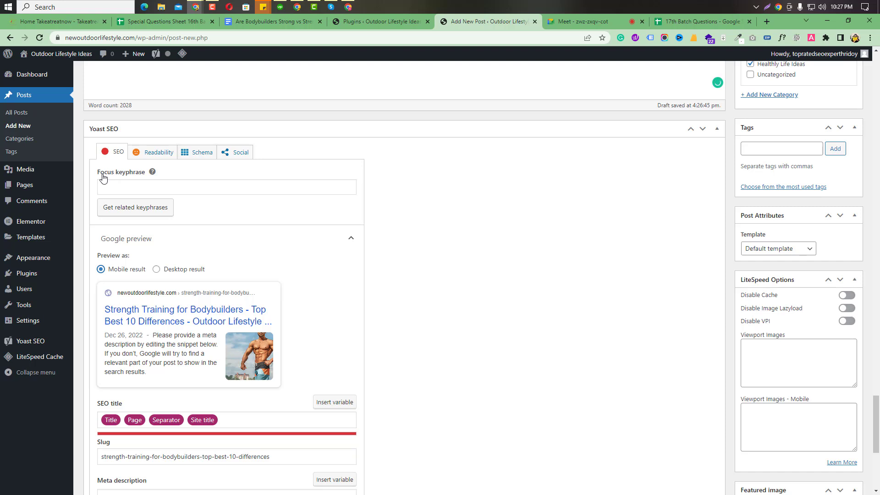
left_click_drag(96, 176, 145, 177)
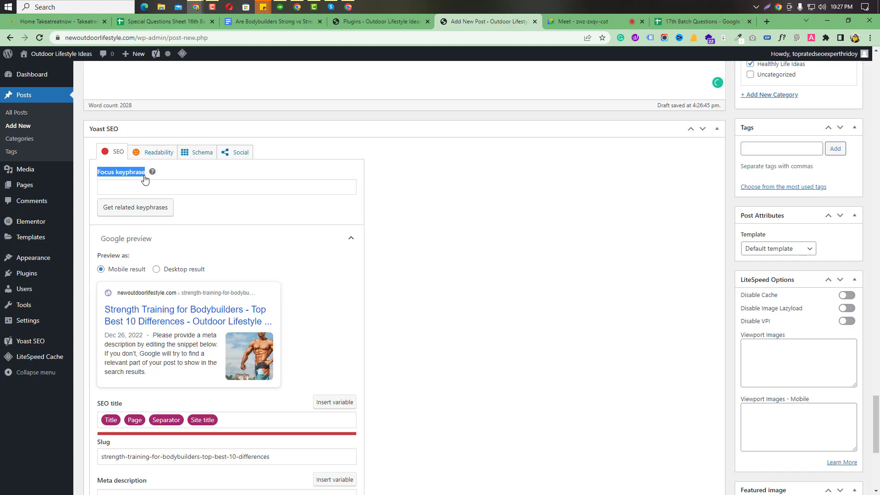
left_click(147, 186)
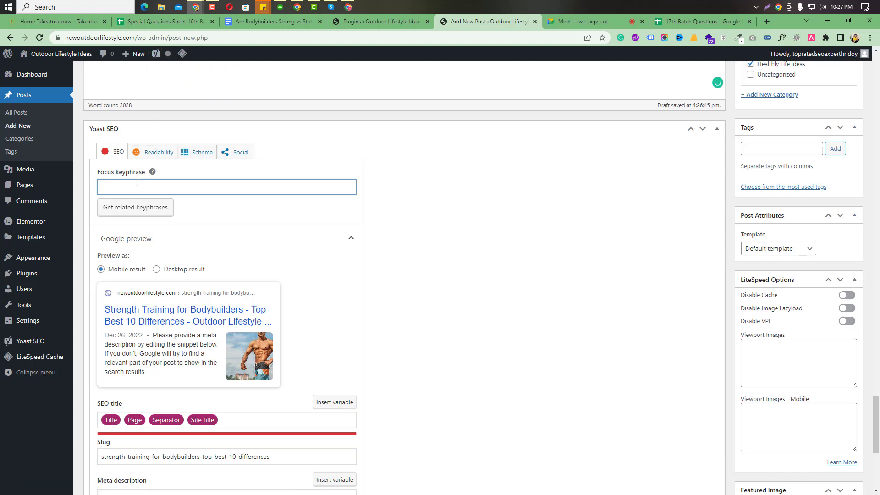
key("ctrl+v")
Remove the Page, Separator and Site title variables from the SEO title, and shorten the slug to strength-training-for-bodybuilders.
scroll(182, 316, "down", 1)
scroll(182, 316, "down", 1)
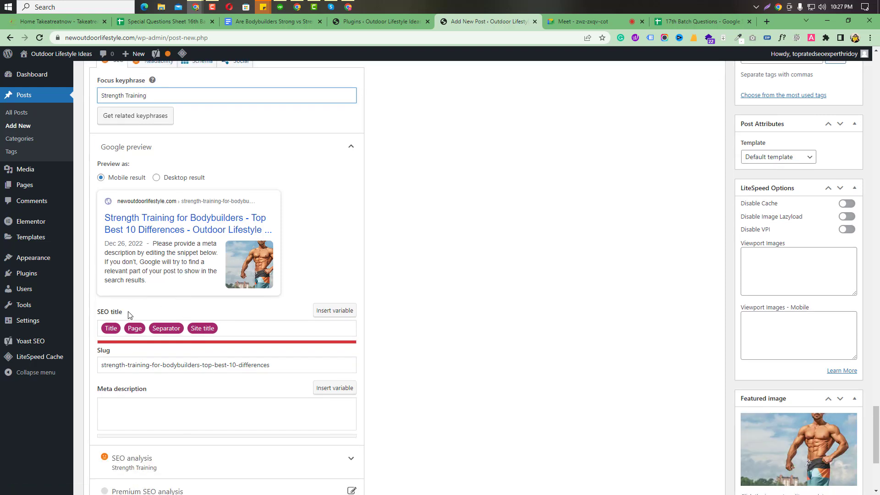
left_click(219, 328)
key("BackSpace")
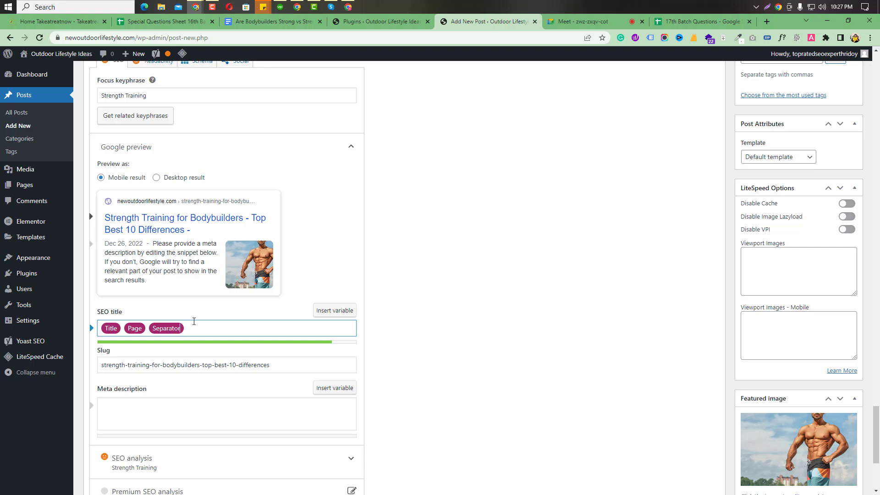
key("BackSpace")
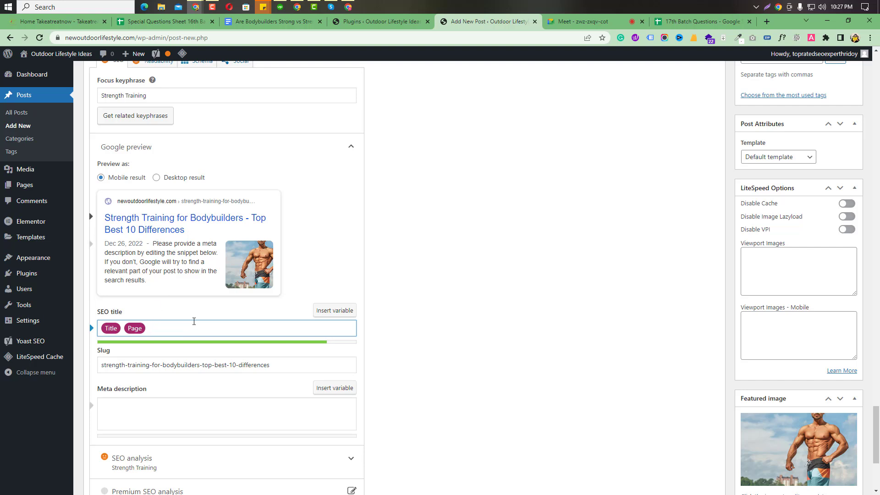
key("BackSpace")
key("ctrl+z")
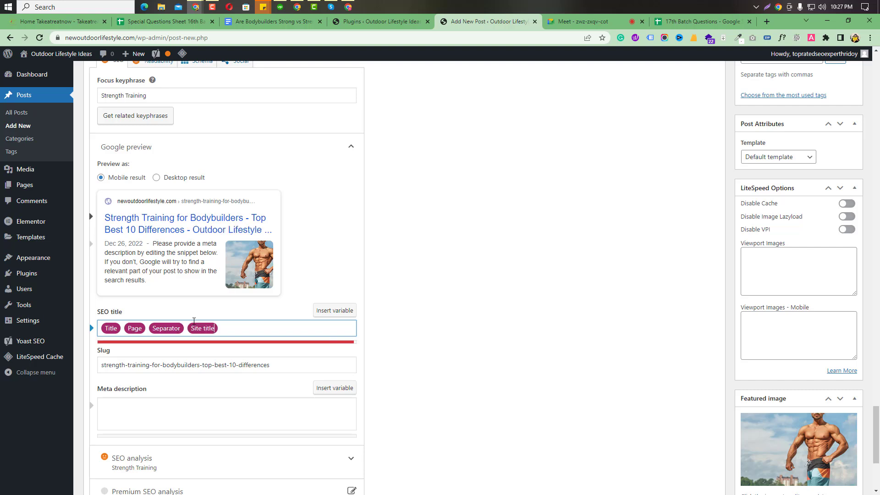
key("BackSpace")
key("BackSpace")
key("BackSpace")
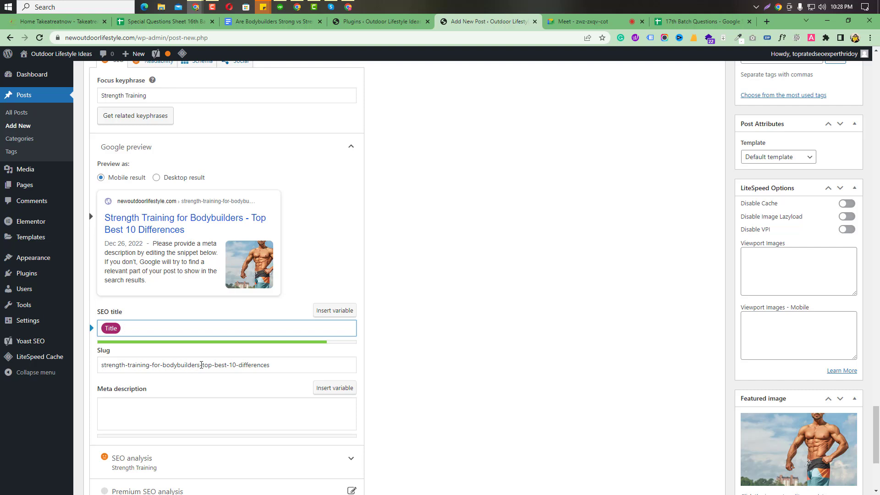
left_click_drag(201, 365, 287, 366)
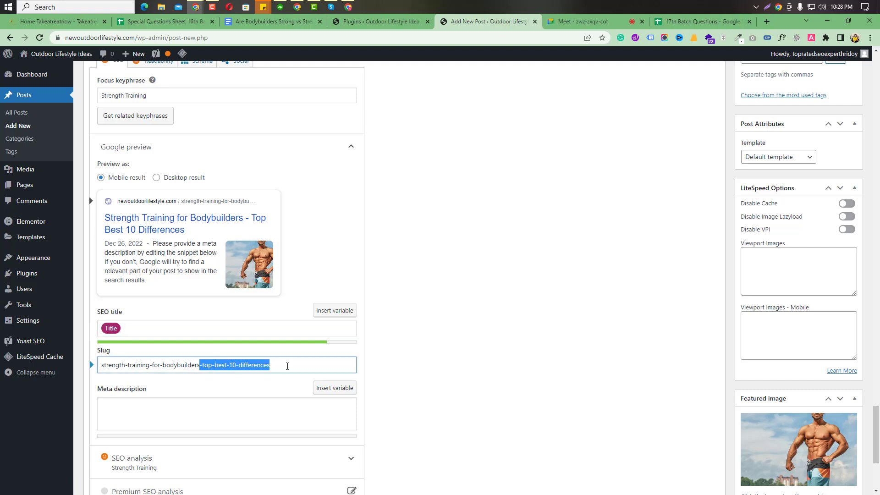
key("BackSpace")
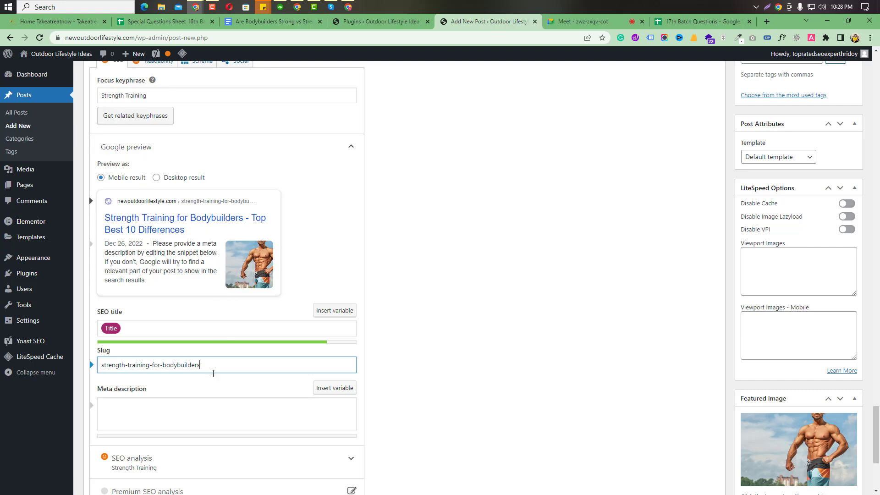
Copy the post's opening text from "There are many similar training principles" through "train differently" into the meta description.
left_click(160, 413)
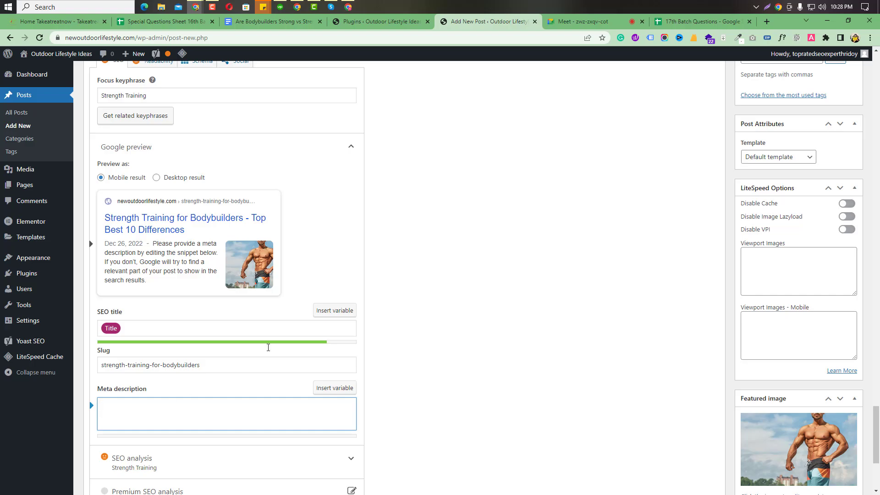
scroll(467, 228, "up", 20)
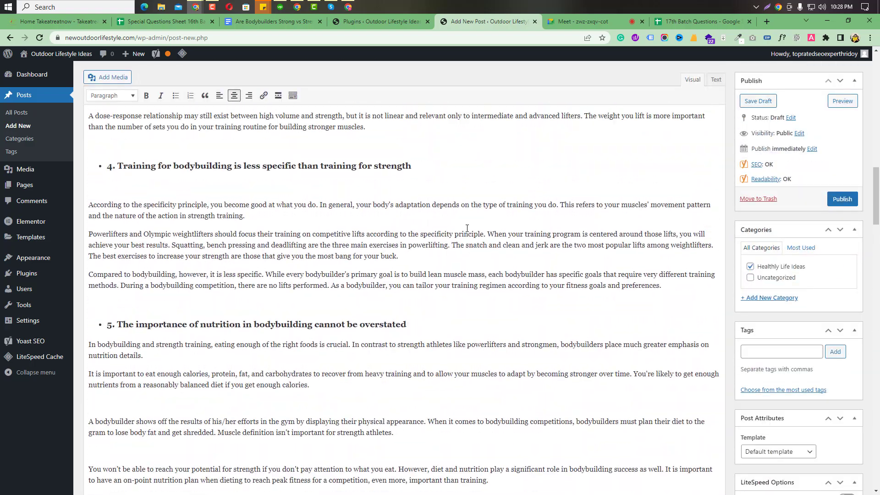
scroll(467, 227, "up", 20)
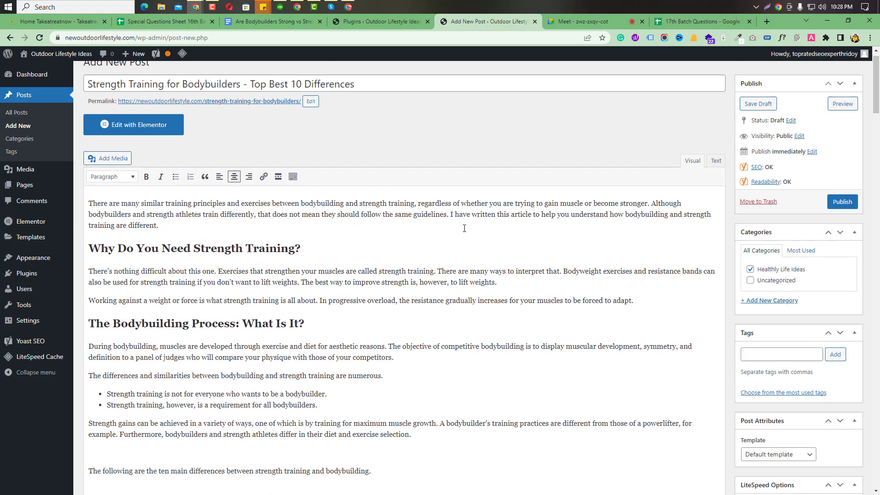
scroll(464, 228, "up", 2)
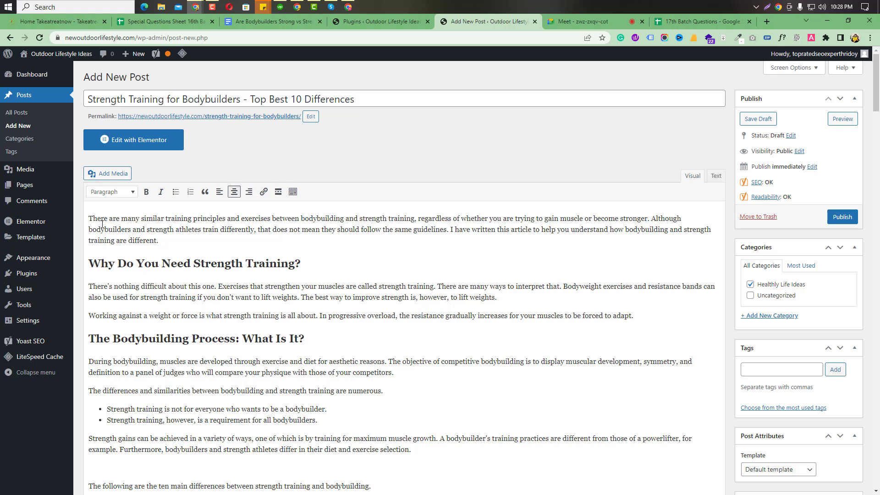
left_click_drag(90, 218, 254, 233)
key("ctrl+c")
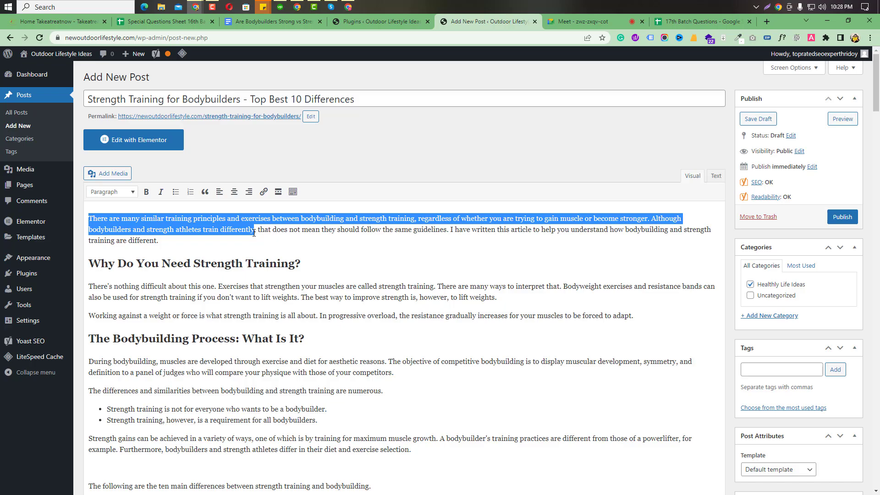
scroll(254, 233, "down", 20)
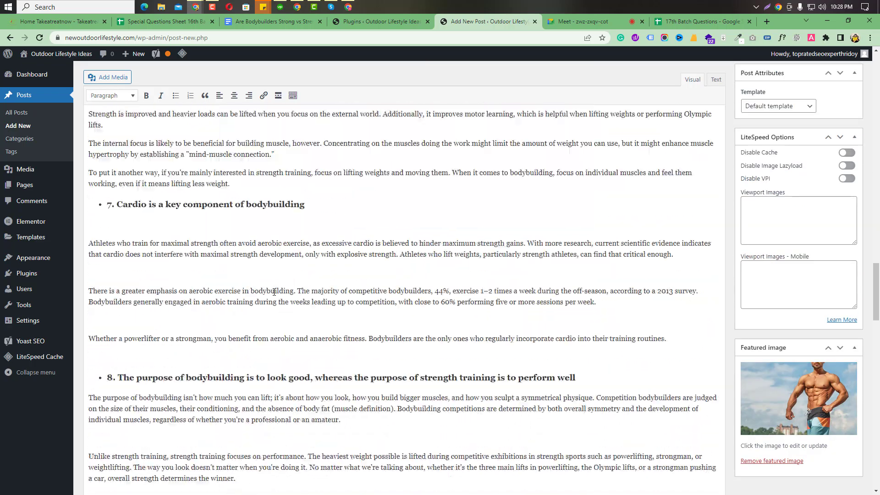
scroll(274, 292, "down", 20)
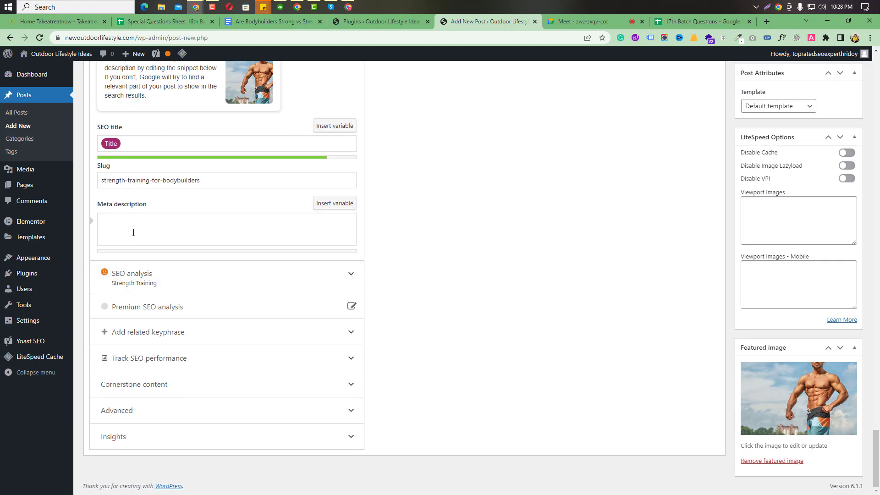
left_click(134, 232)
key("ctrl+v")
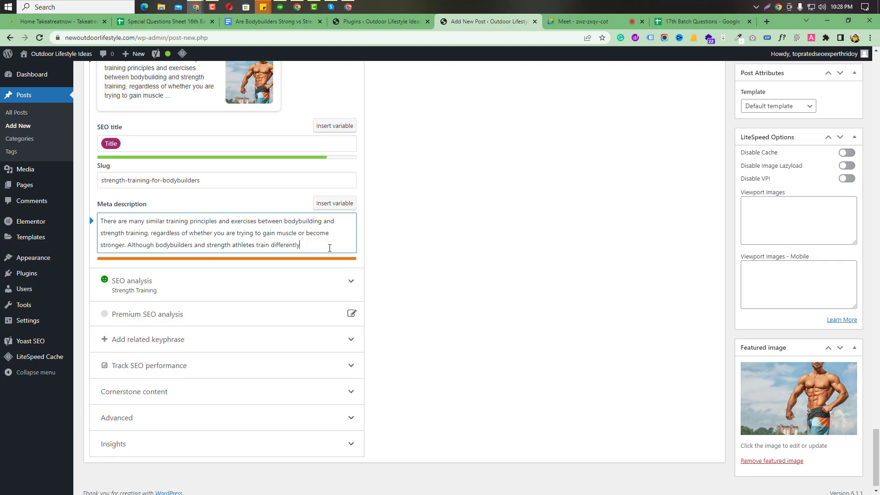
Shorten the Yoast meta description so that it ends at "regardless of whether you are trying".
left_click_drag(295, 245, 127, 243)
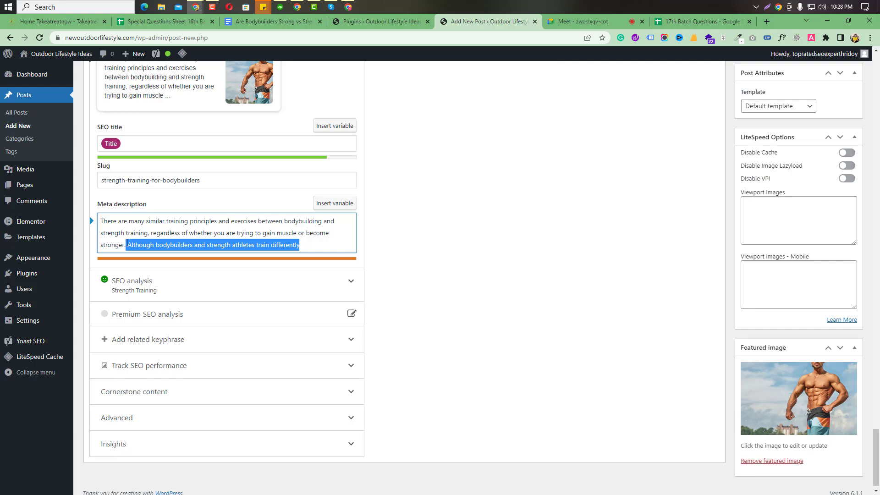
key("BackSpace")
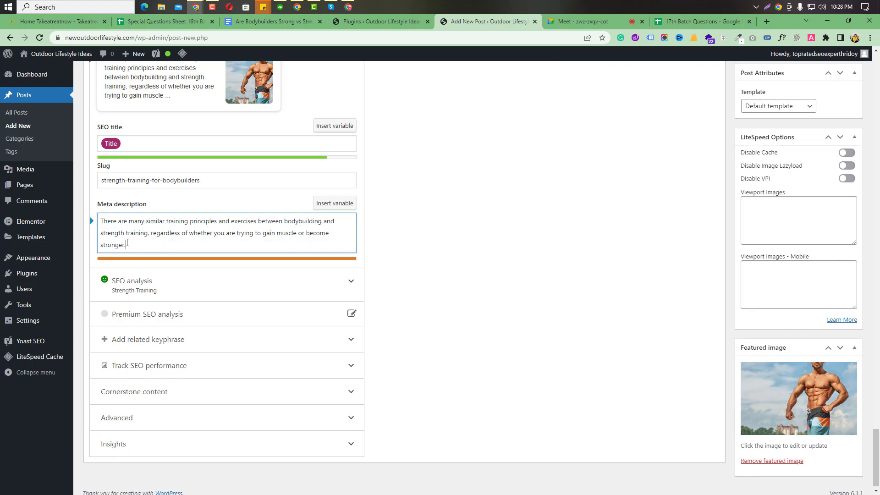
key("BackSpace")
key("BackSpace")
key("BackSpace")
key("BackSpace")
key("BackSpace")
key("BackSpace")
key("BackSpace")
key("BackSpace")
key("BackSpace")
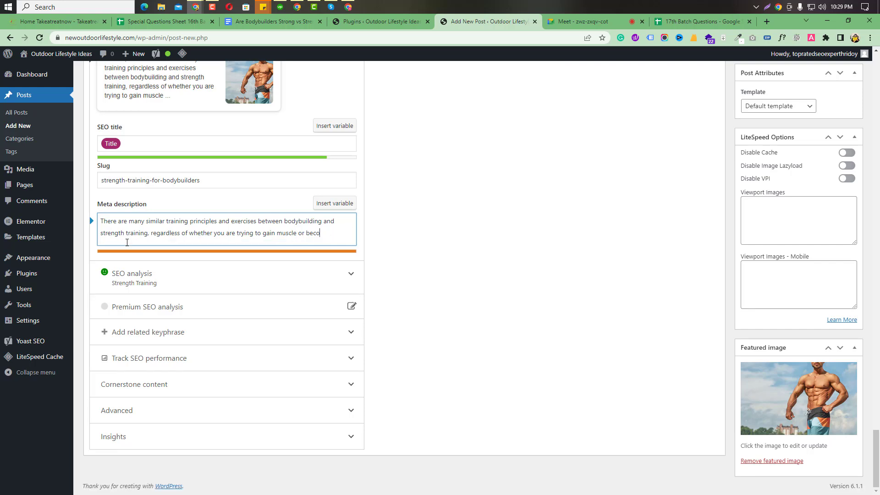
key("BackSpace")
key("BackSpace")
key("BackSpace")
key("BackSpace")
key("BackSpace")
key("BackSpace")
key("BackSpace")
key("BackSpace")
key("BackSpace")
key("BackSpace")
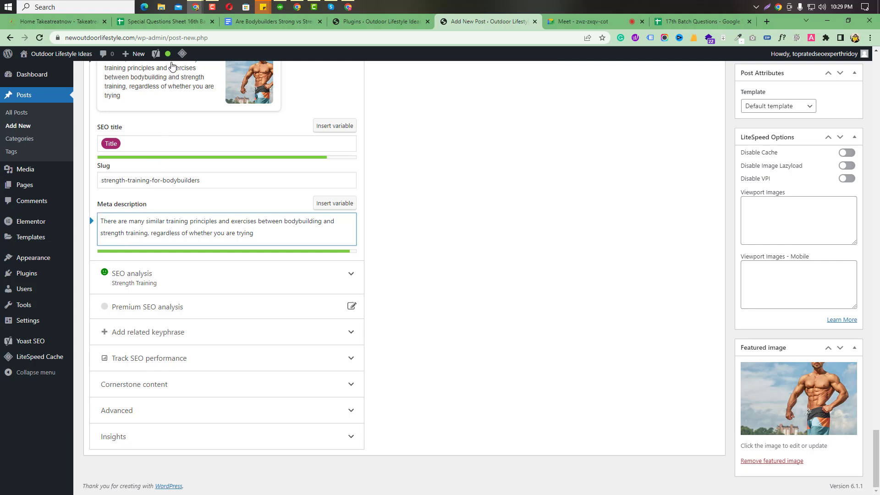
mouse_move(172, 64)
scroll(230, 204, "up", 1)
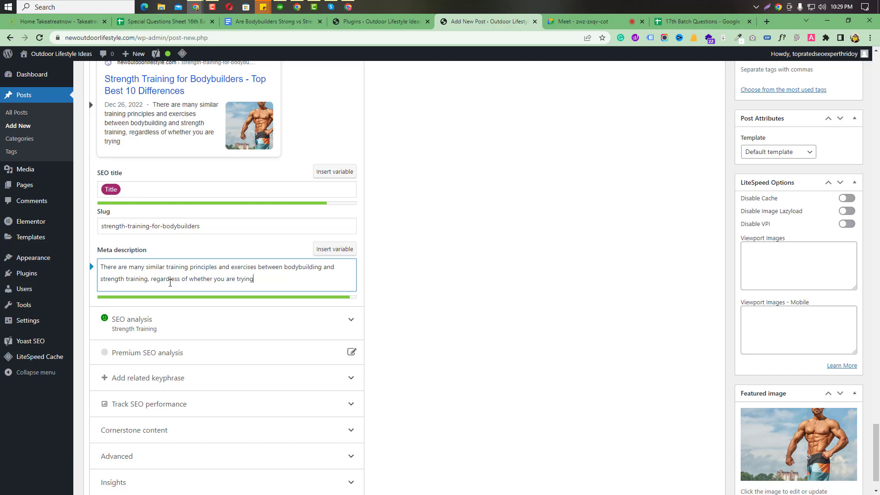
scroll(170, 275, "down", 1)
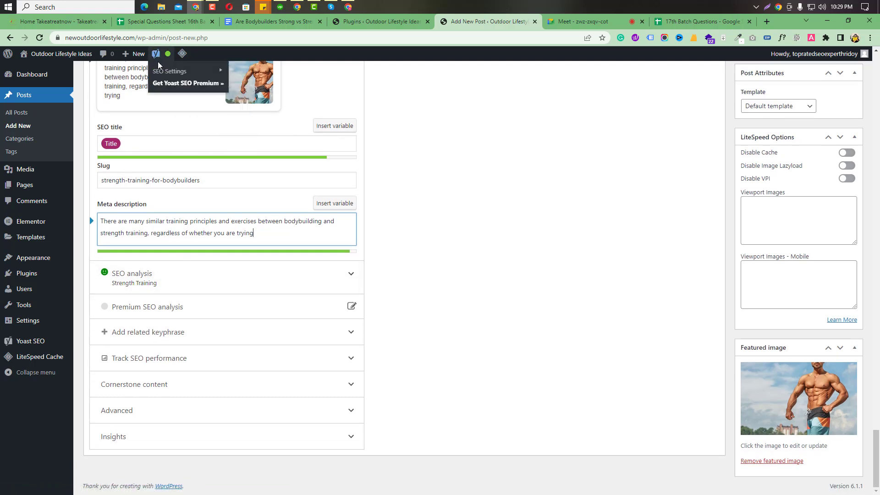
Switch to the Google Meet class, open the in-call chat, let everyone send messages for replies, and turn participant messaging off again.
left_click(565, 26)
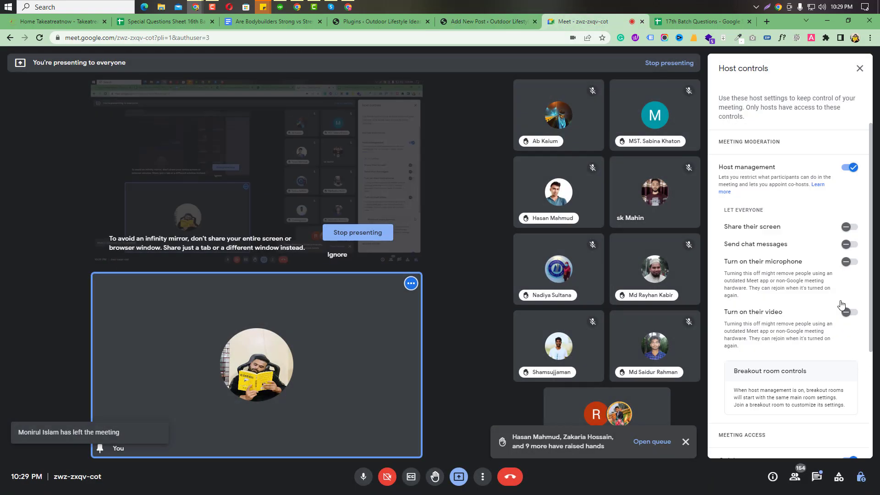
left_click(817, 477)
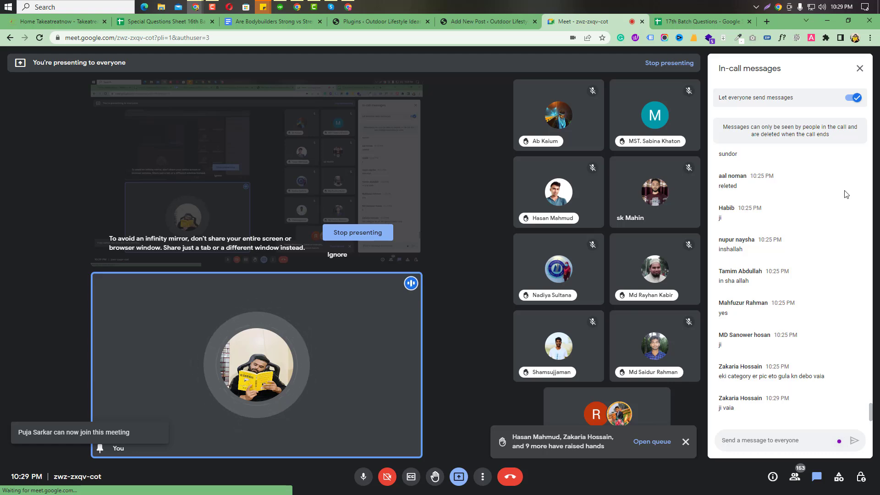
left_click(852, 97)
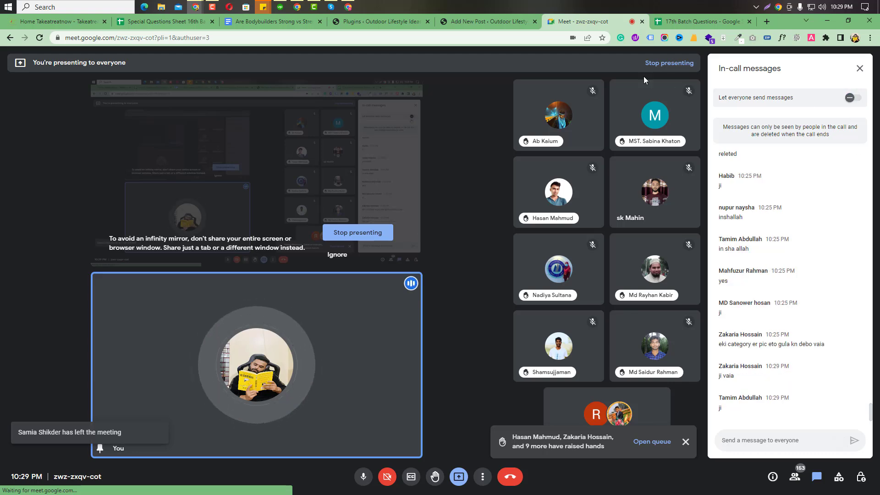
Return to the WordPress post and expand the Yoast SEO analysis to show its problems and good results.
left_click(460, 20)
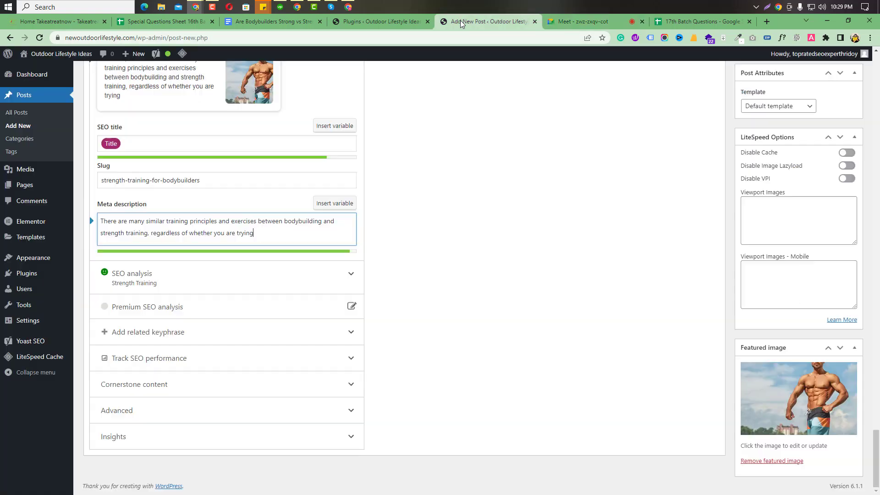
left_click(319, 281)
scroll(319, 281, "down", 5)
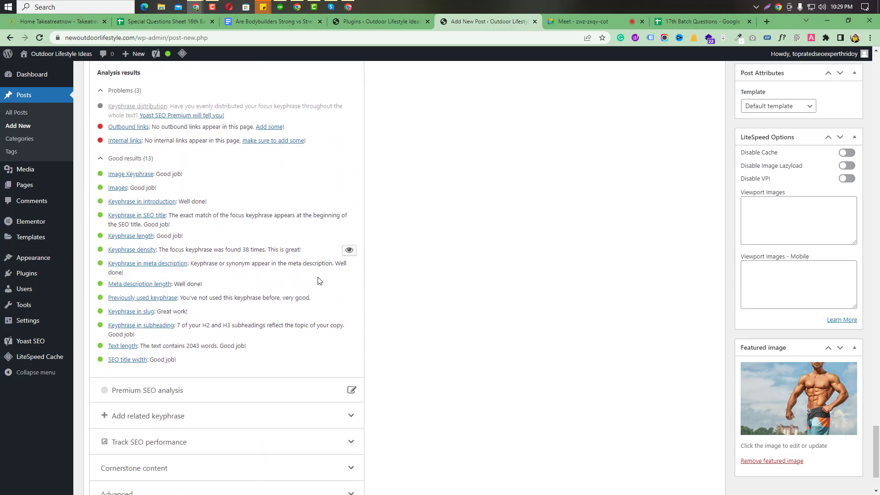
Capture the Good results list as a screenshot and mark Image Keyphrase, Images and Keyphrase in introduction in red.
key("Print")
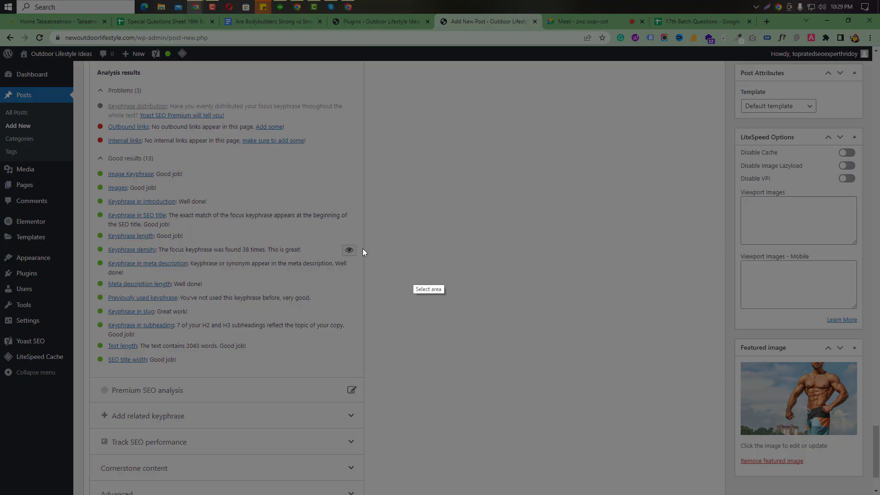
left_click_drag(90, 144, 379, 382)
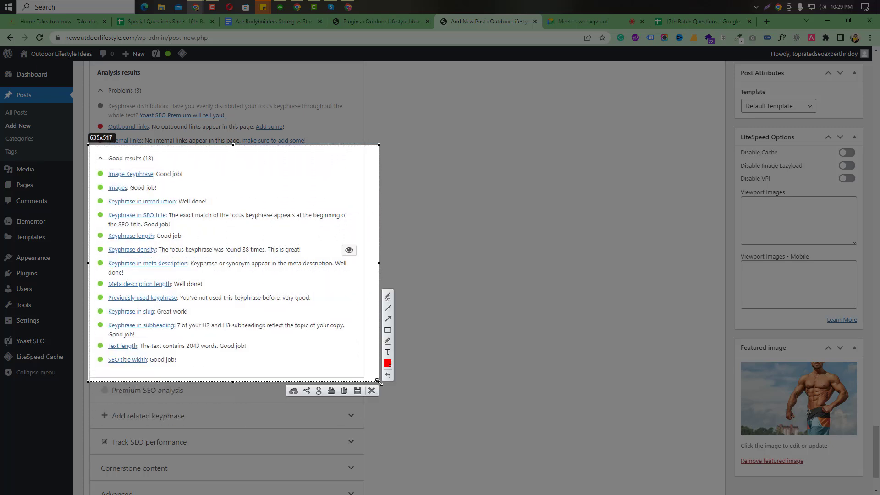
left_click(387, 331)
left_click_drag(102, 170, 158, 184)
left_click_drag(148, 169, 174, 165)
mouse_move(110, 191)
left_mouse_down()
mouse_move(117, 182)
mouse_move(133, 187)
mouse_move(102, 193)
mouse_move(108, 205)
mouse_move(178, 207)
mouse_move(183, 197)
mouse_move(110, 197)
left_mouse_up()
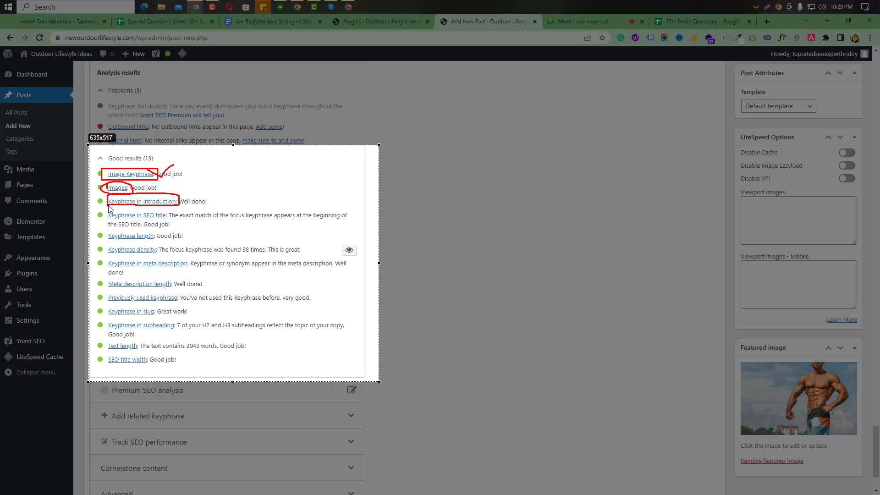
mouse_move(176, 187)
left_mouse_down()
mouse_move(185, 191)
mouse_move(191, 172)
left_mouse_up()
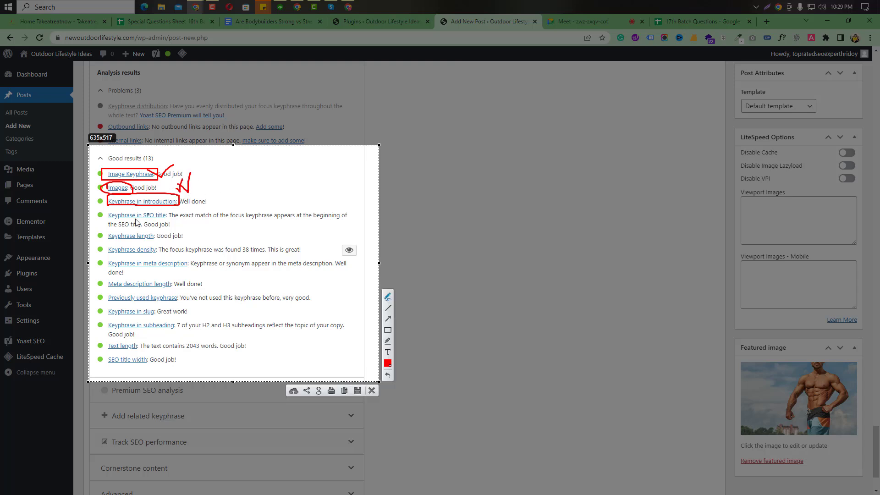
Mark Keyphrase in SEO title, Keyphrase length and Keyphrase density in red on the screenshot, and discard the capture.
mouse_move(109, 222)
left_mouse_down()
mouse_move(169, 221)
mouse_move(167, 209)
mouse_move(124, 207)
mouse_move(104, 216)
mouse_move(112, 222)
left_mouse_up()
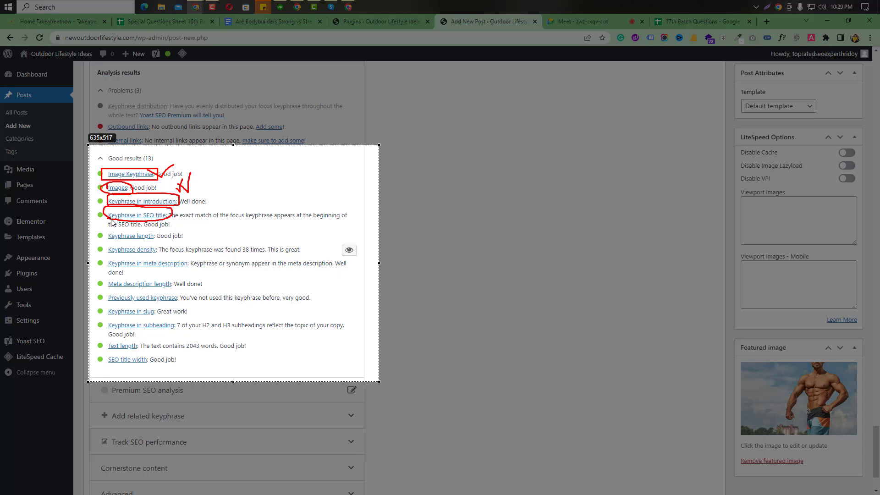
mouse_move(173, 214)
left_mouse_down()
mouse_move(183, 224)
mouse_move(204, 189)
left_mouse_up()
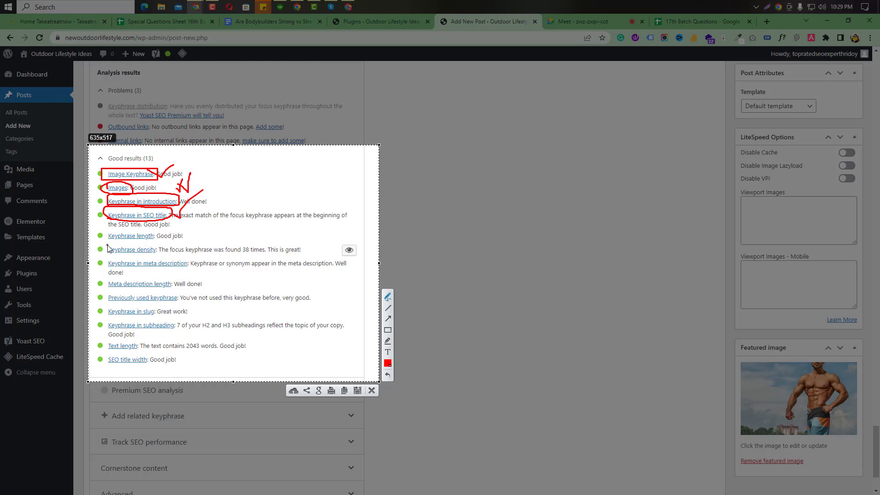
mouse_move(108, 239)
left_mouse_down()
mouse_move(164, 237)
mouse_move(127, 227)
mouse_move(101, 237)
left_mouse_up()
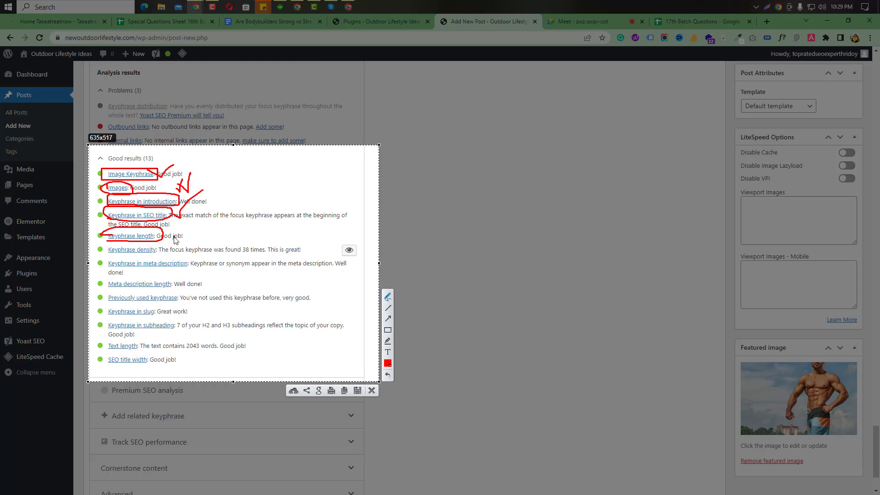
left_click_drag(182, 236, 361, 225)
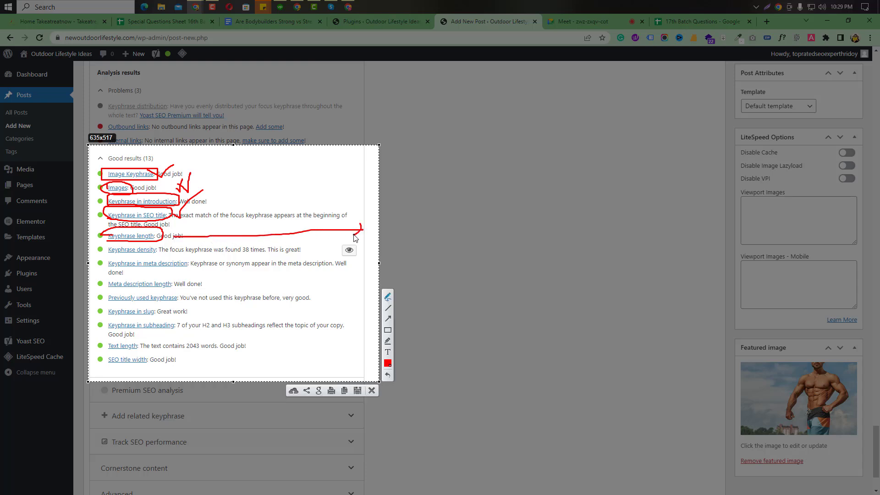
left_click_drag(173, 231, 180, 226)
mouse_move(110, 254)
left_mouse_down()
mouse_move(227, 260)
mouse_move(234, 249)
mouse_move(212, 251)
mouse_move(260, 251)
mouse_move(248, 241)
mouse_move(241, 248)
left_mouse_up()
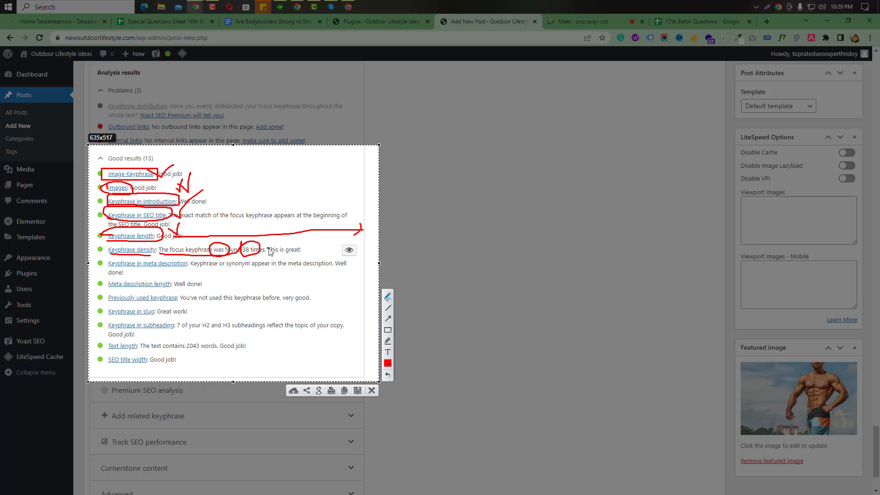
left_click(372, 391)
Review the meta description and previously used keyphrase results against the post's focus keyphrase and meta description.
scroll(428, 323, "up", 15)
scroll(429, 324, "up", 3)
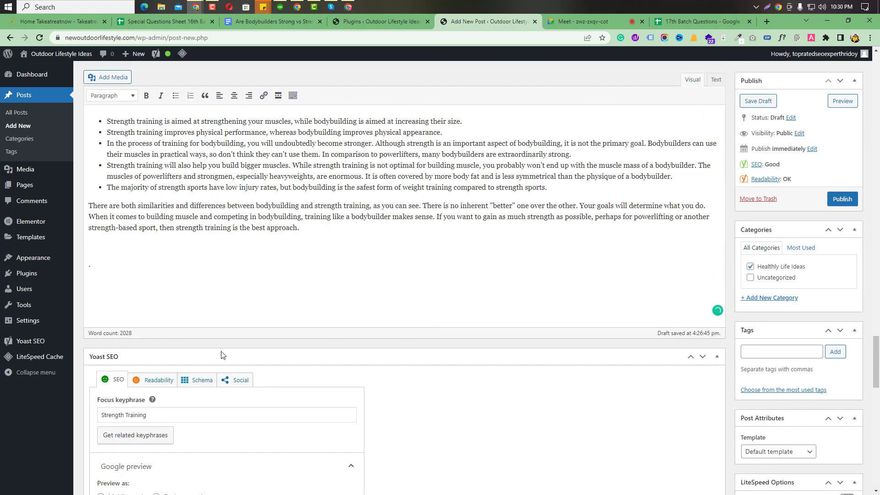
scroll(415, 404, "down", 13)
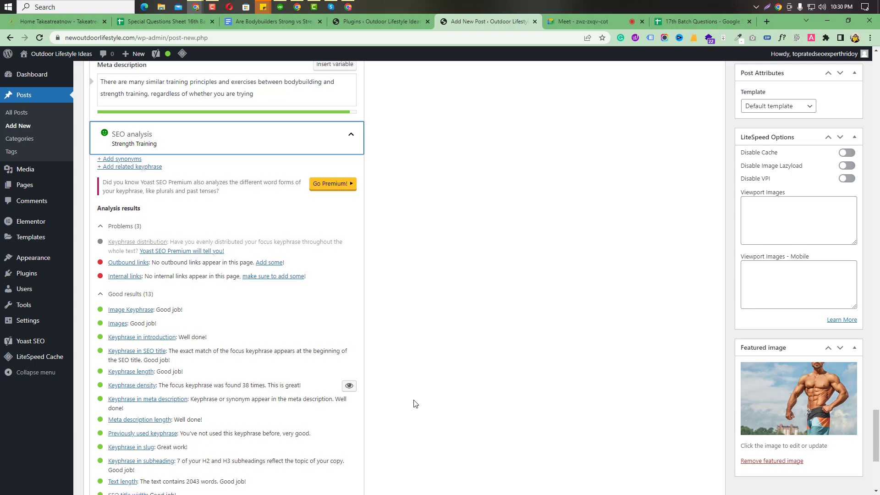
scroll(414, 404, "down", 2)
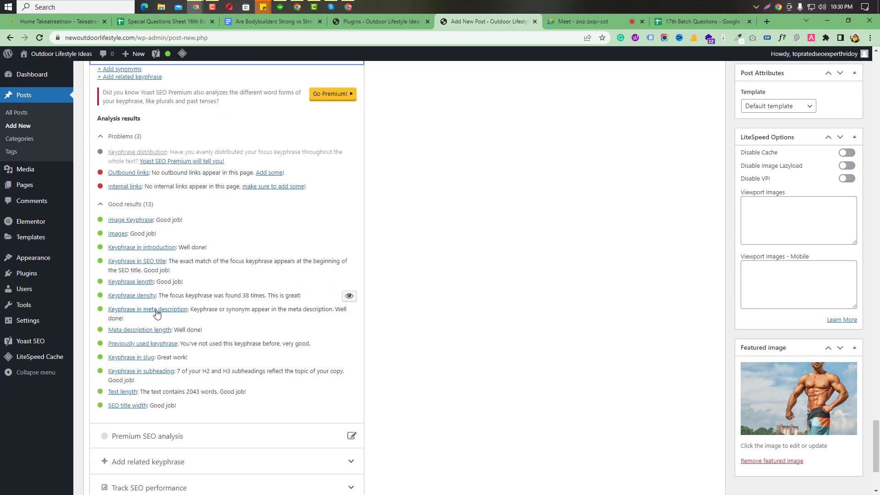
scroll(191, 310, "down", 1)
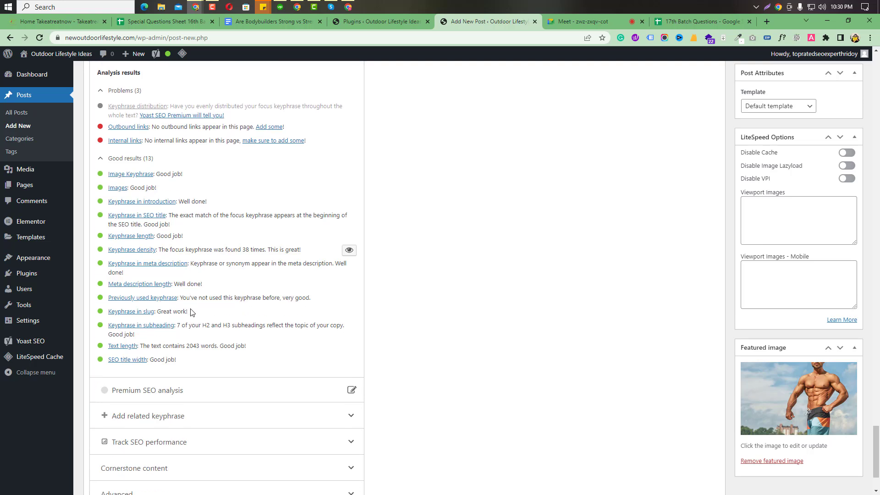
left_click_drag(191, 263, 251, 272)
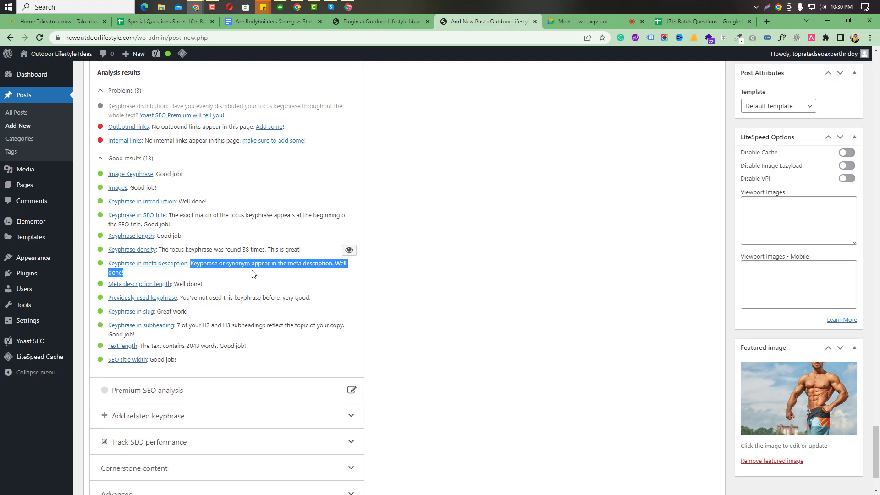
left_click(251, 272)
scroll(178, 289, "up", 7)
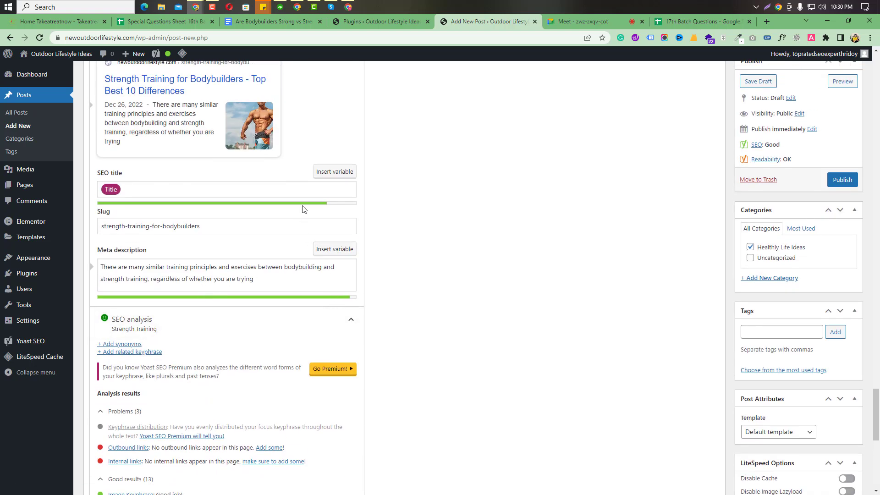
scroll(301, 204, "down", 8)
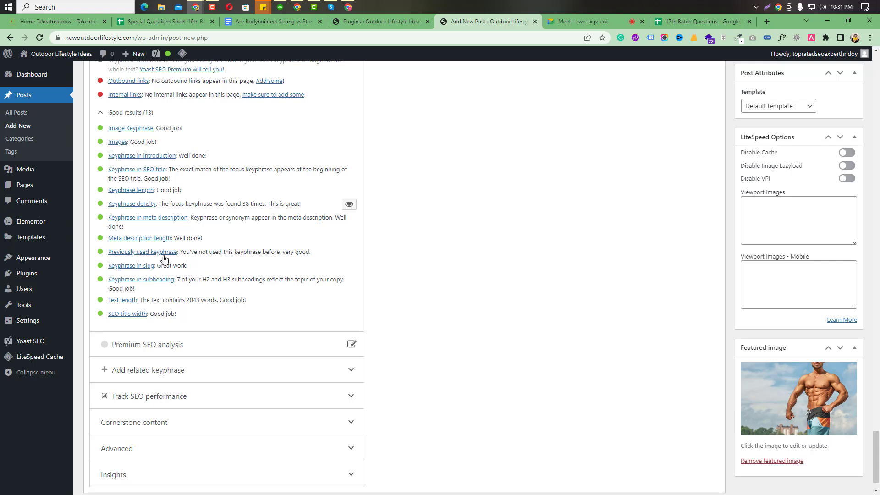
scroll(188, 252, "up", 8)
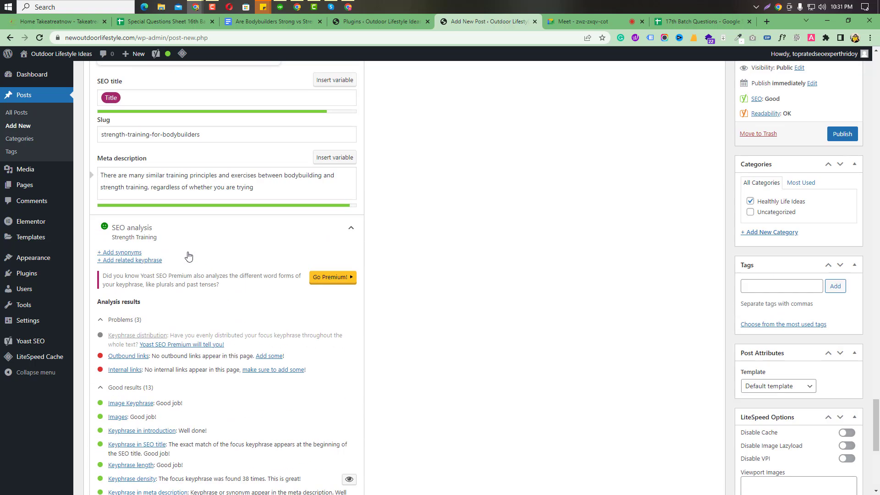
scroll(155, 265, "up", 3)
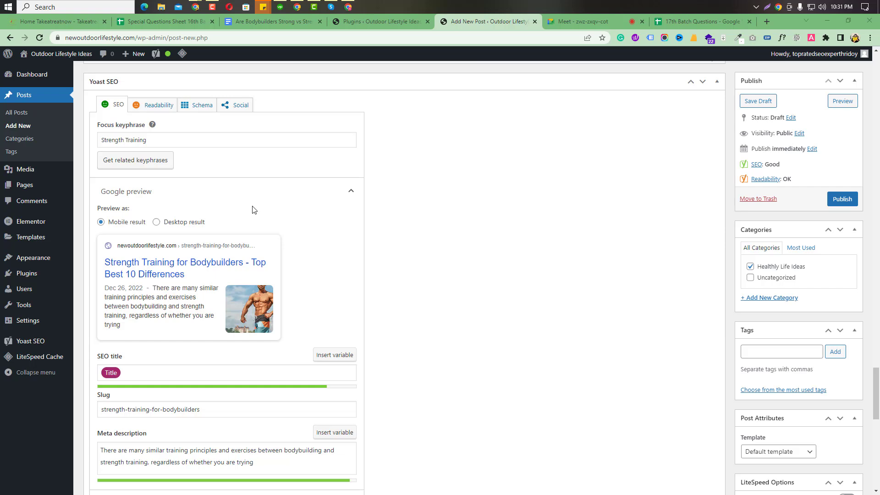
scroll(254, 209, "down", 10)
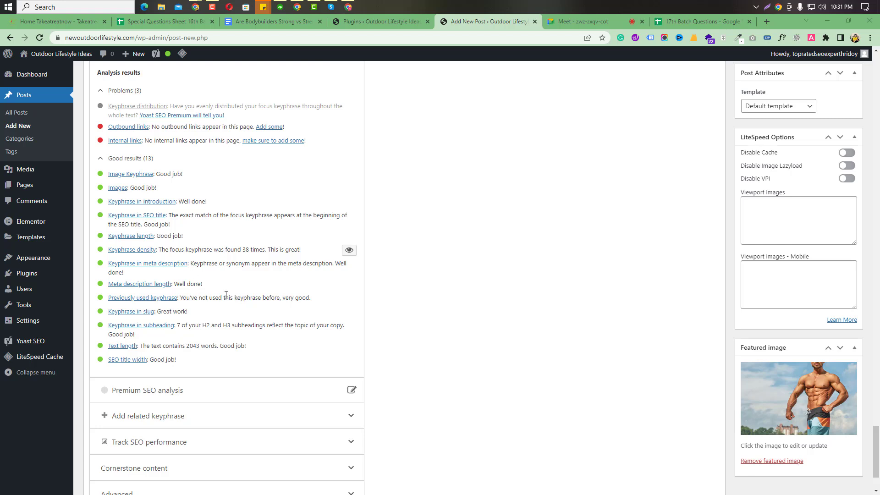
Examine the keyphrase in slug, keyphrase in subheading, text length and SEO title width results, and check the SEO title's length bar.
scroll(253, 291, "down", 1)
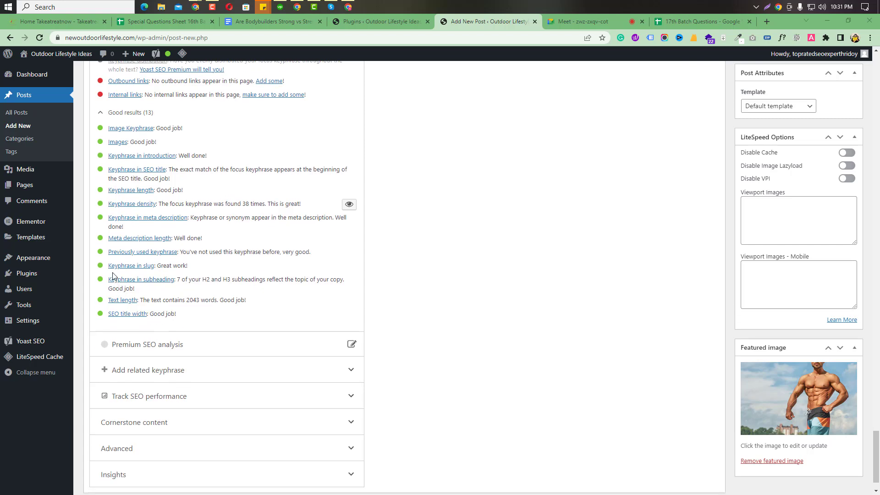
left_click_drag(159, 267, 201, 266)
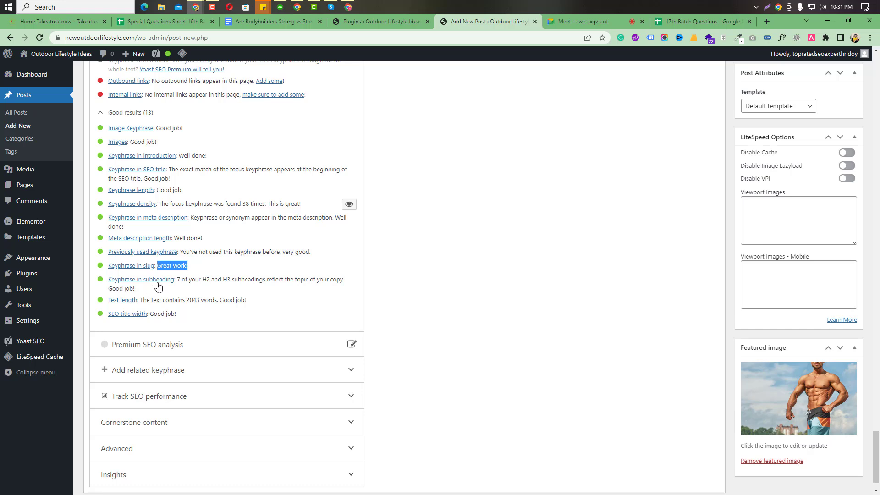
left_click_drag(177, 277, 327, 287)
left_click(322, 287)
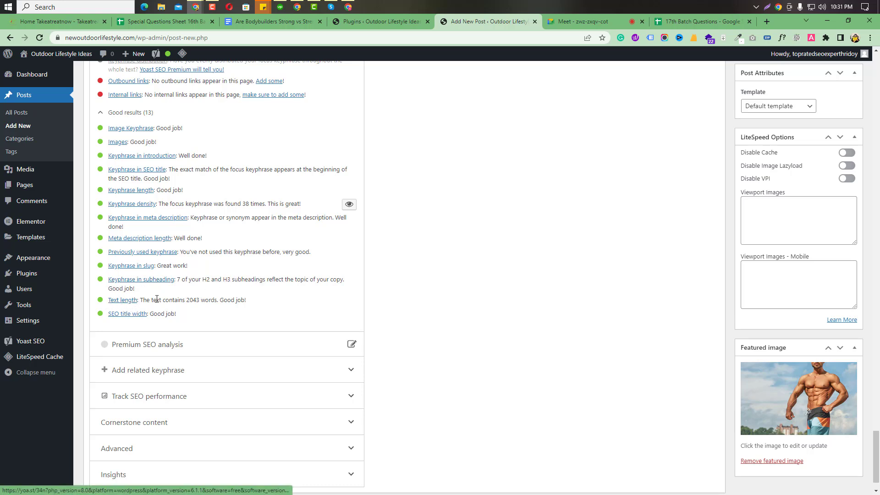
double_click(189, 300)
left_click(228, 298)
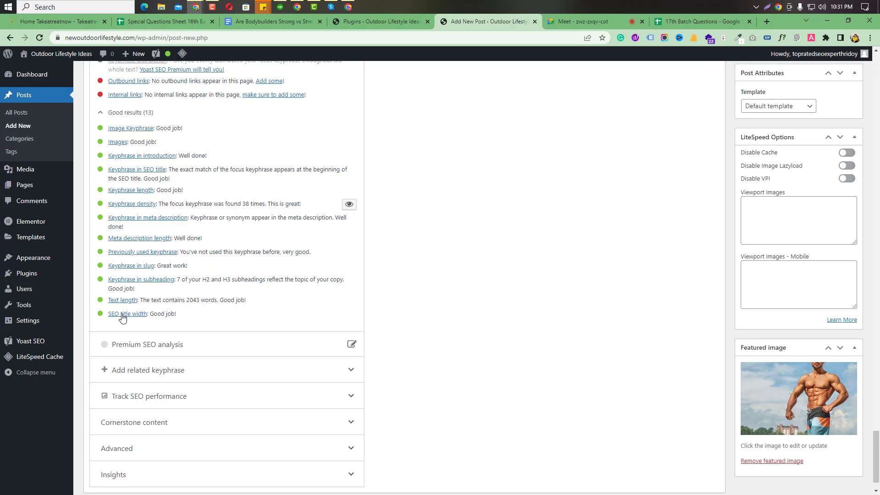
scroll(122, 318, "up", 6)
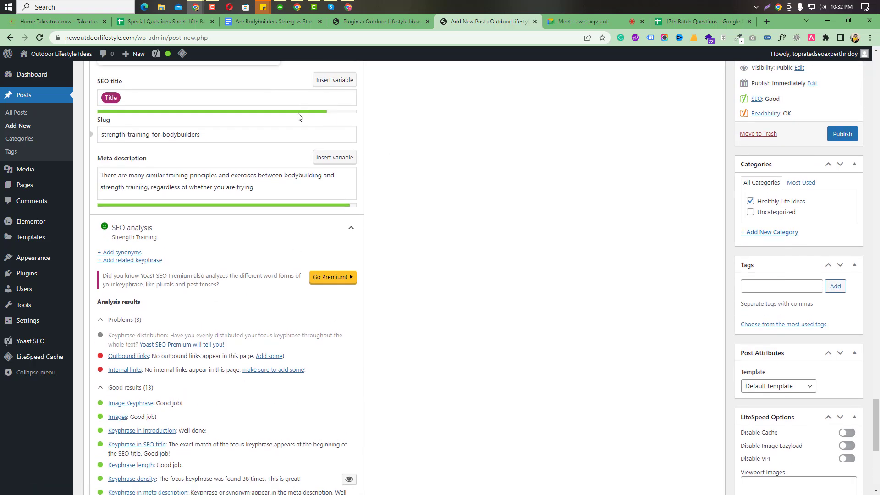
Switch to the Google Meet call, let everyone send messages so participants can reply, and turn messaging off again.
left_click(567, 22)
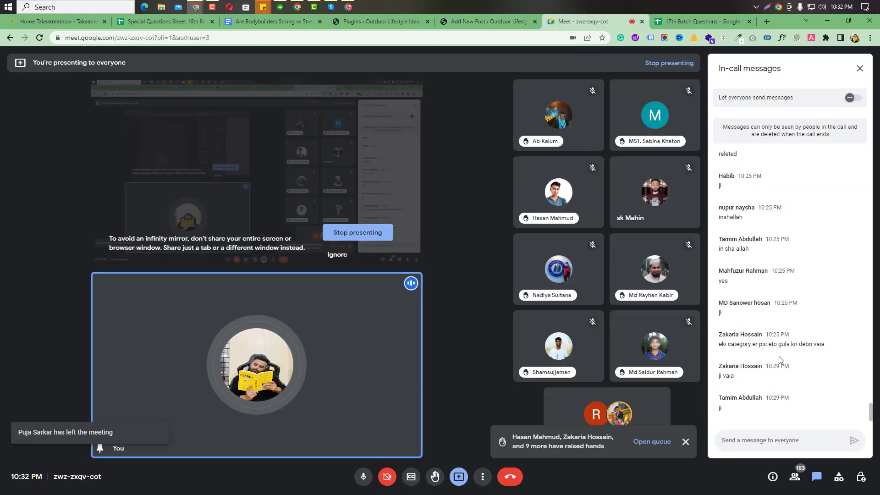
left_click(851, 98)
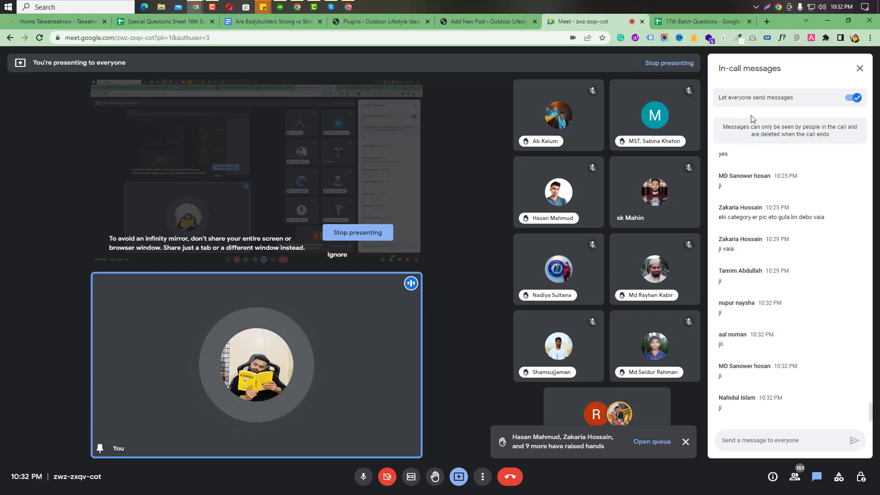
left_click(851, 97)
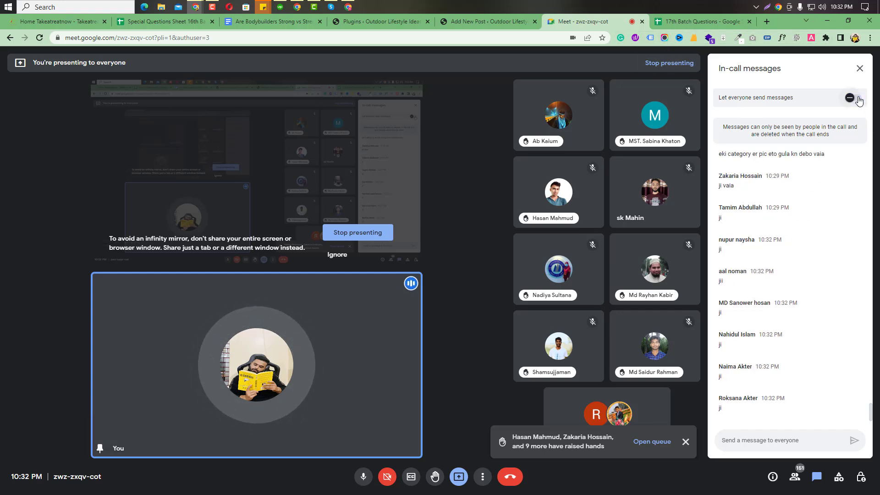
Return to the WordPress post draft and review the outbound links and internal links problems in the SEO analysis.
left_click(452, 21)
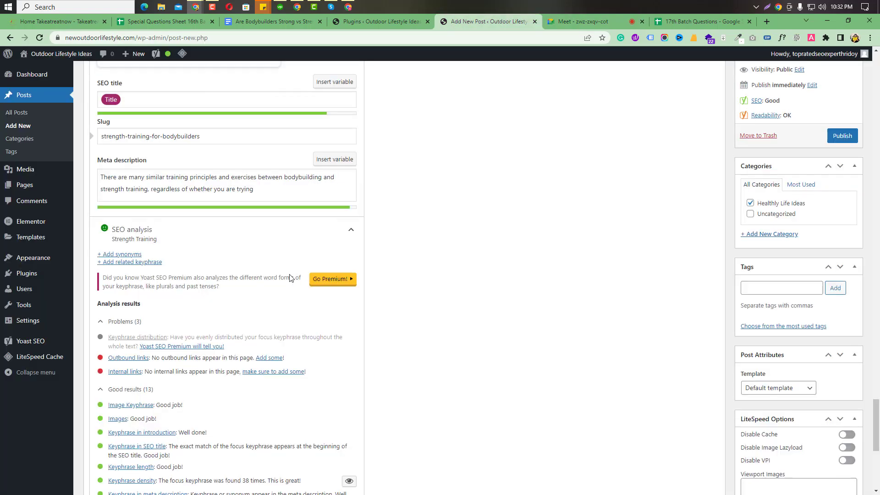
scroll(288, 280, "up", 7)
scroll(287, 280, "down", 11)
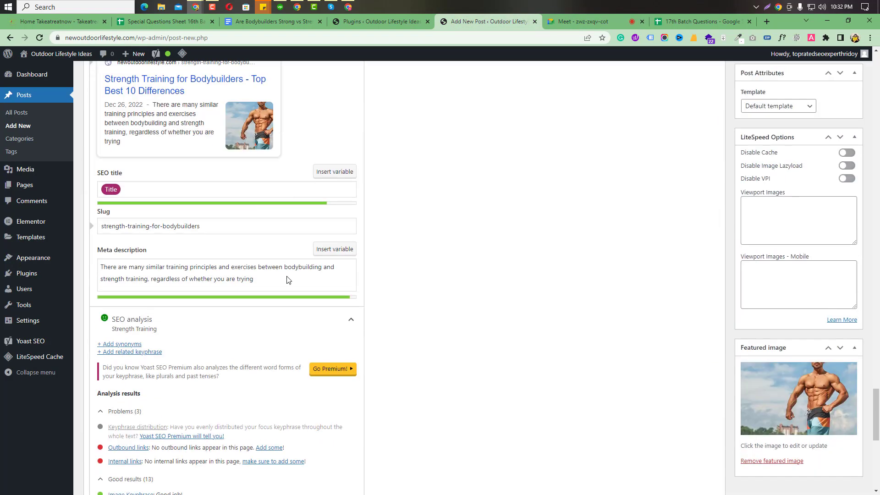
scroll(287, 280, "down", 2)
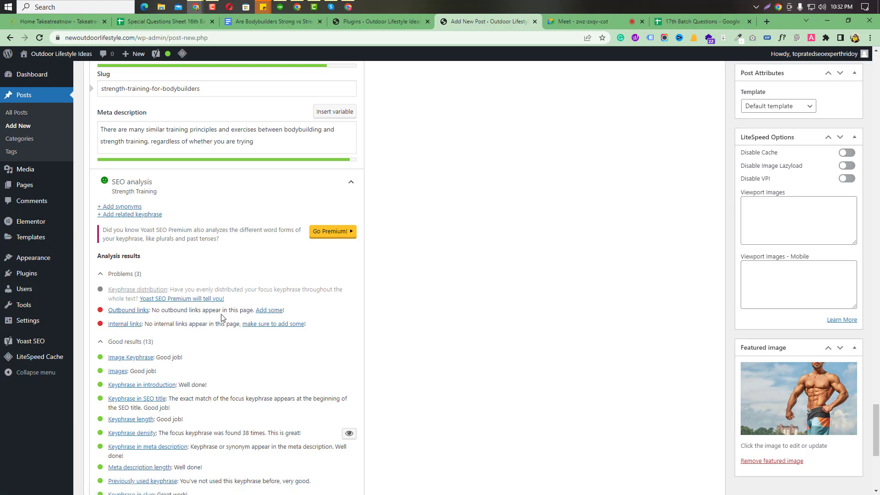
In the Google Meet call, let everyone send messages, dismiss the raised-hands notice and admit the two waiting participants.
left_click(592, 15)
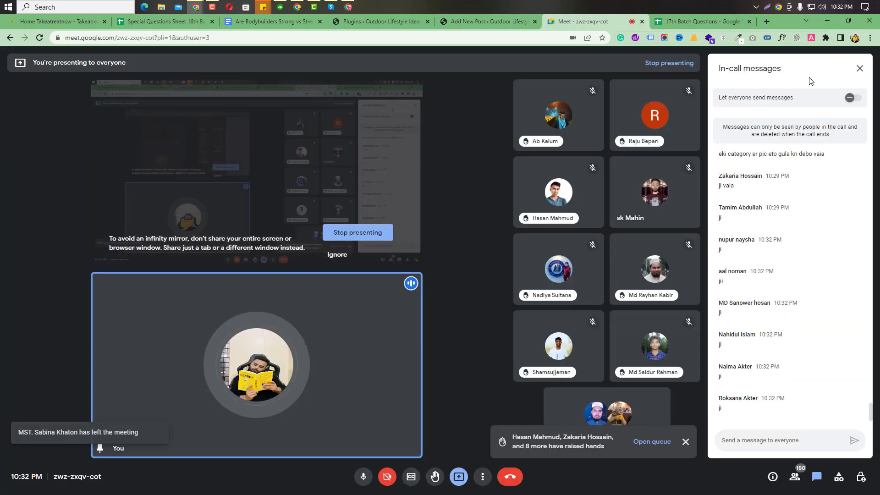
left_click(851, 97)
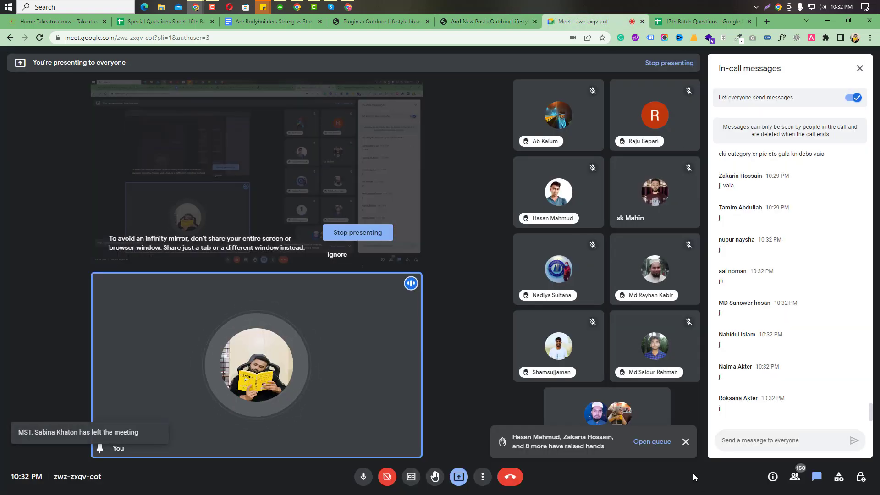
left_click(686, 442)
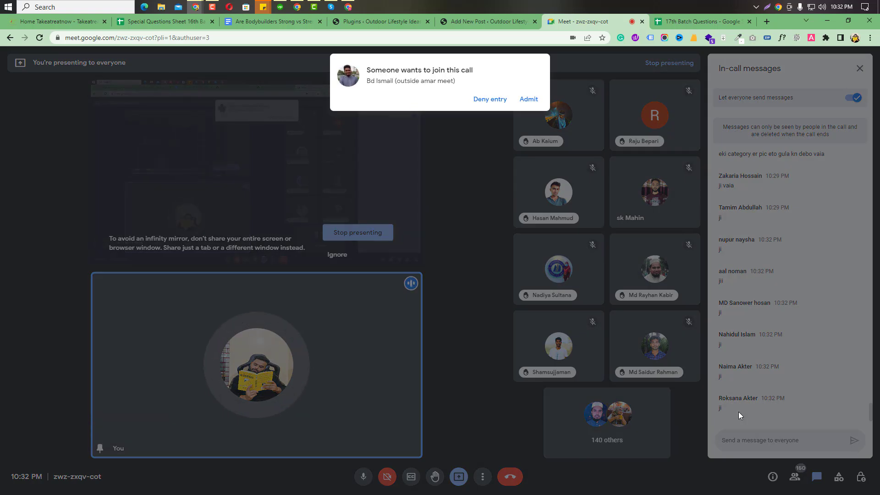
left_click(529, 99)
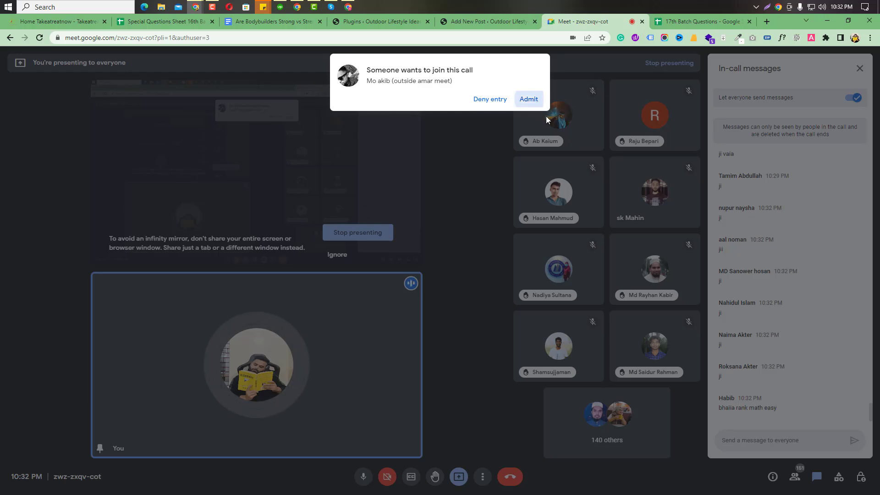
left_click(530, 100)
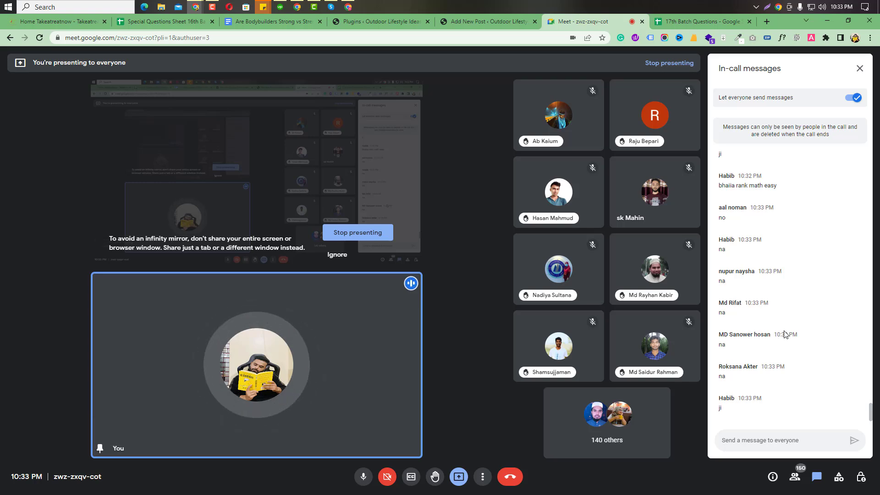
Open the Outdoor Lifestyle Ideas home page in a new tab from the Plugins page and find its Recent Articles section.
left_click(365, 19)
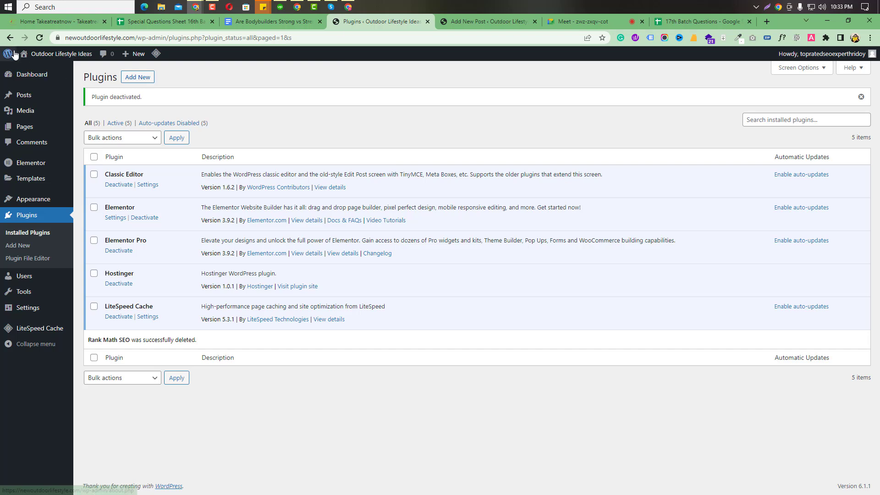
right_click(30, 65)
left_click(40, 72)
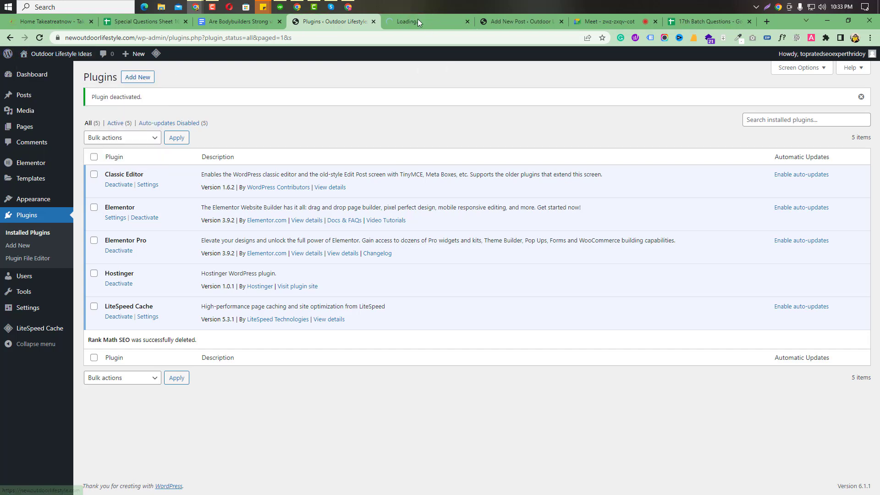
left_click(416, 17)
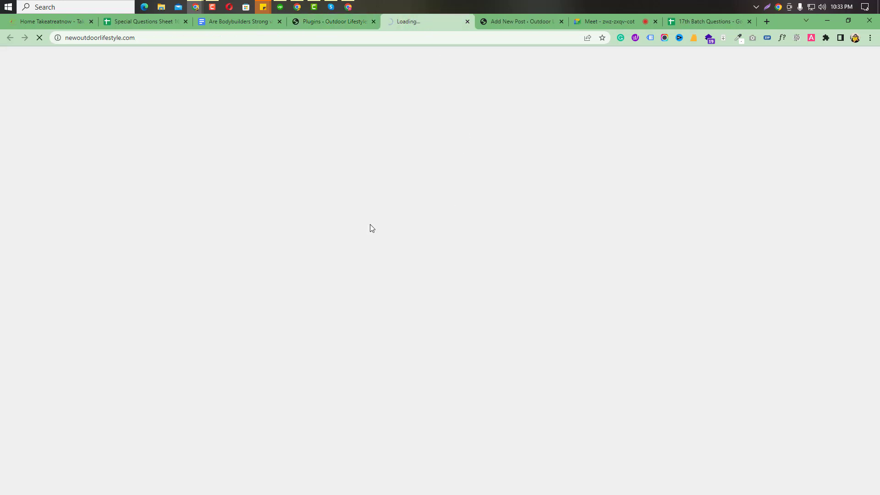
scroll(502, 290, "down", 8)
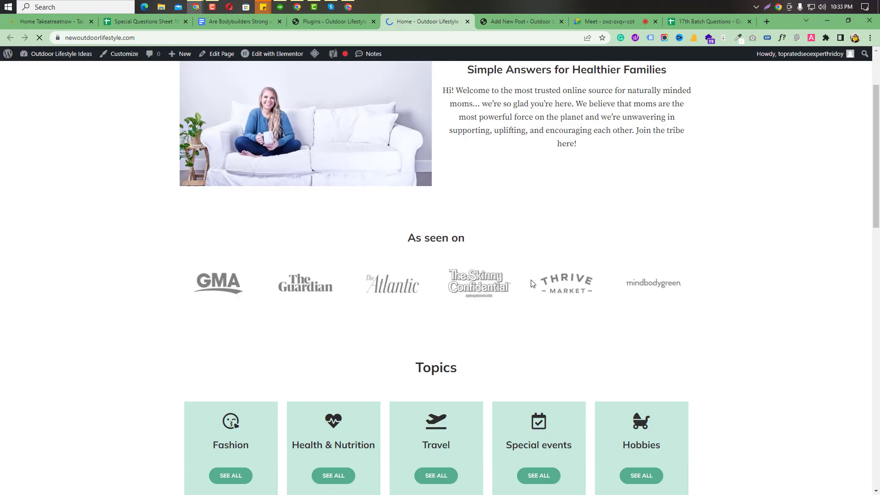
scroll(500, 288, "down", 10)
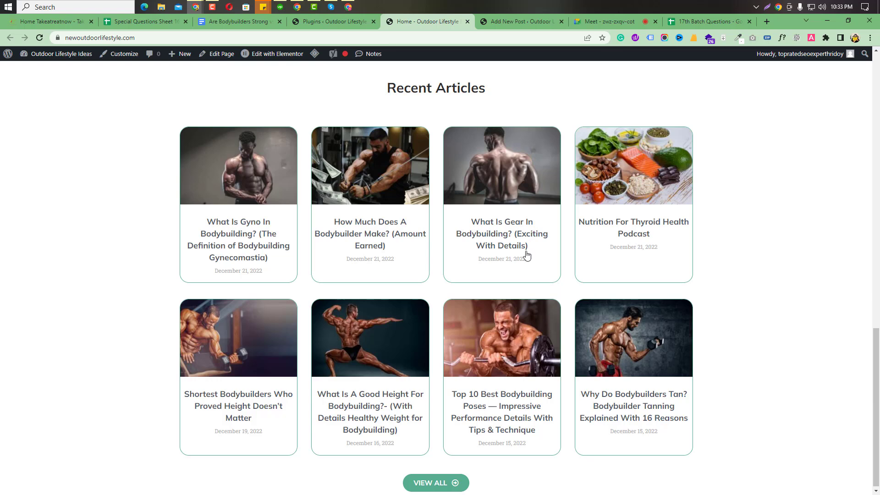
Open the "Nutrition For Thyroid Health Podcast" article in a new tab and skim through it.
right_click(642, 226)
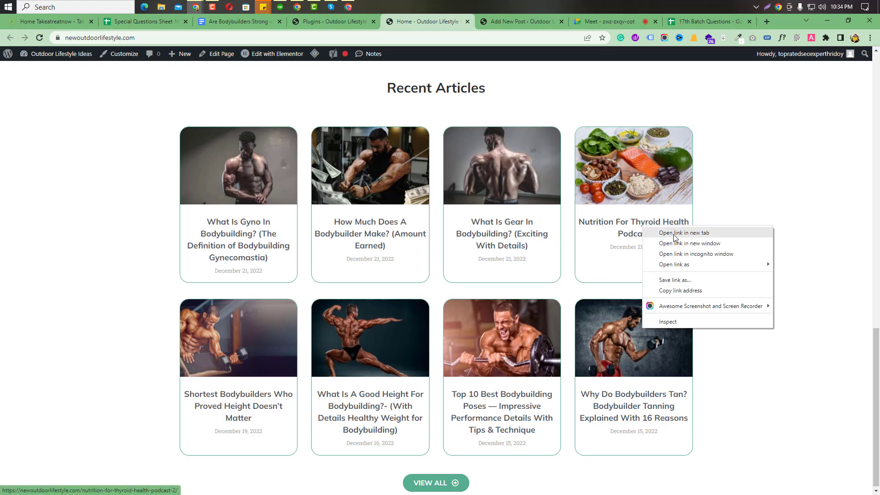
left_click(673, 233)
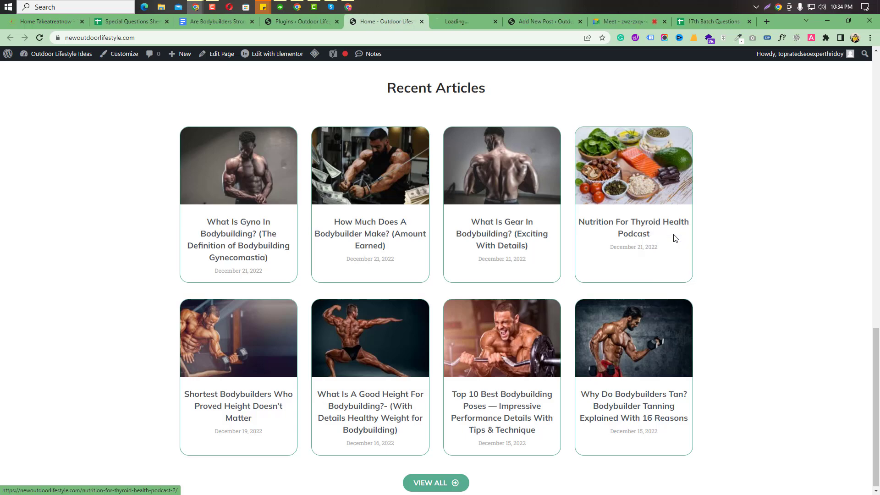
left_click(450, 21)
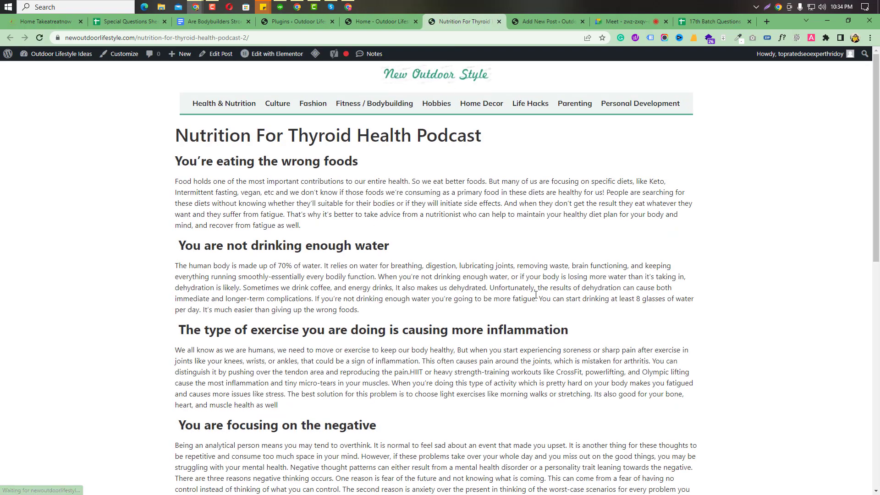
scroll(532, 344, "down", 15)
scroll(533, 344, "up", 15)
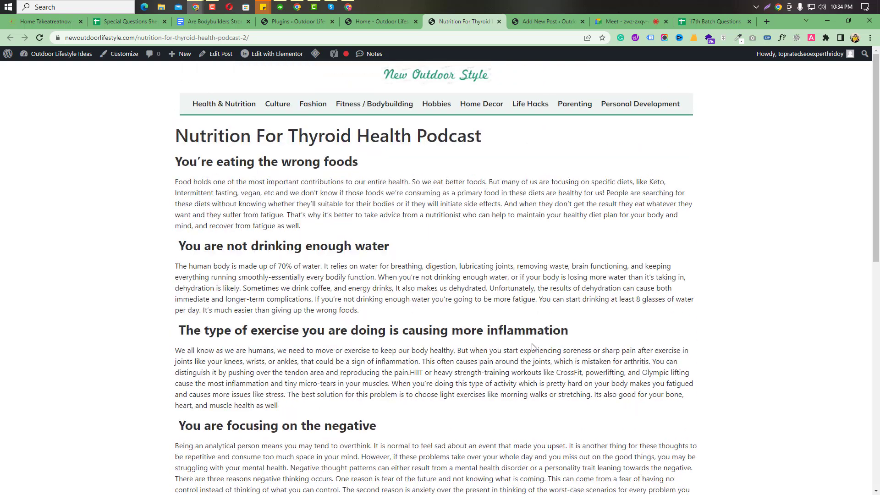
Check the Google Meet chat, and search the post draft's text for "nut".
left_click(612, 20)
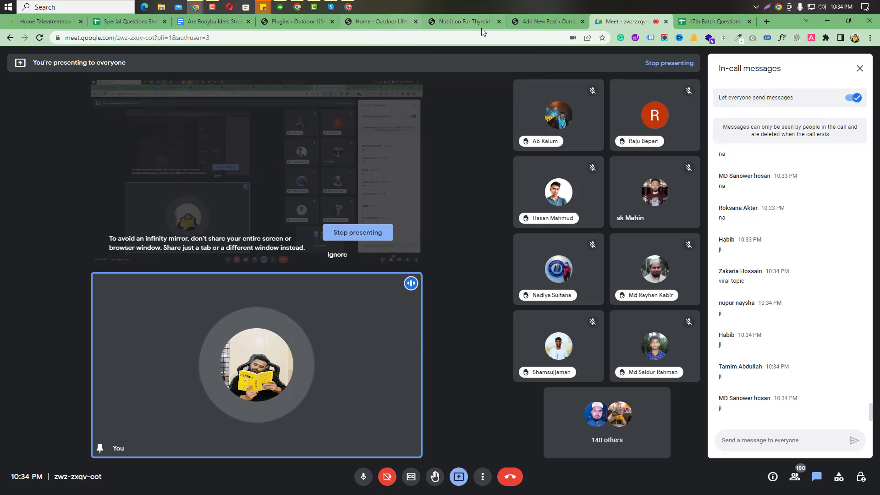
left_click(519, 22)
scroll(423, 351, "up", 15)
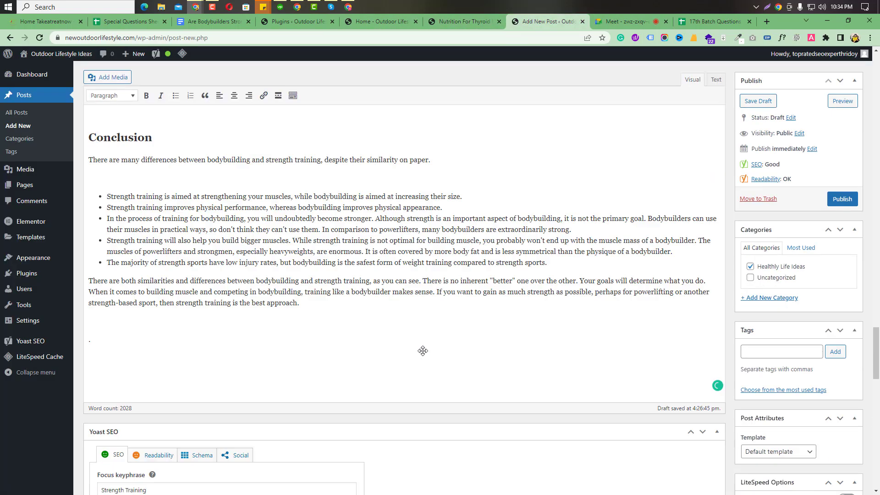
key("ctrl+f")
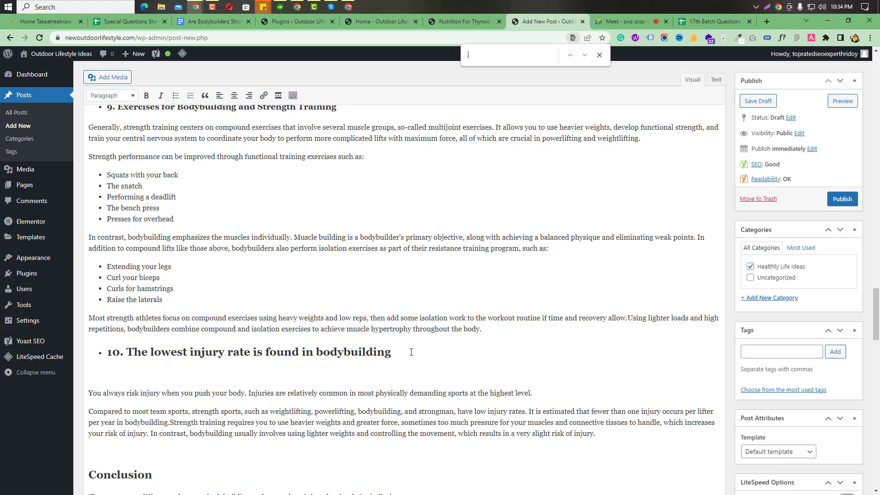
type("nut")
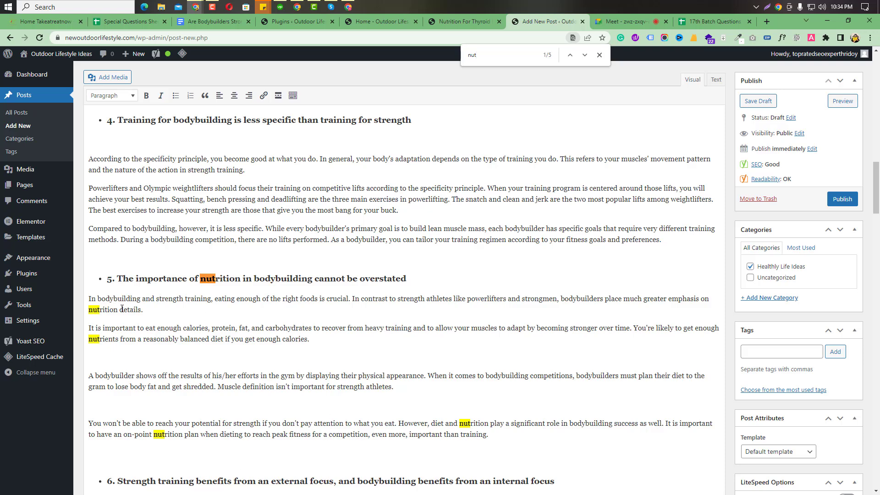
Link the words "nutrition details" under heading 5 of the draft to the Nutrition For Thyroid Health Podcast article's URL.
left_click_drag(89, 310, 140, 309)
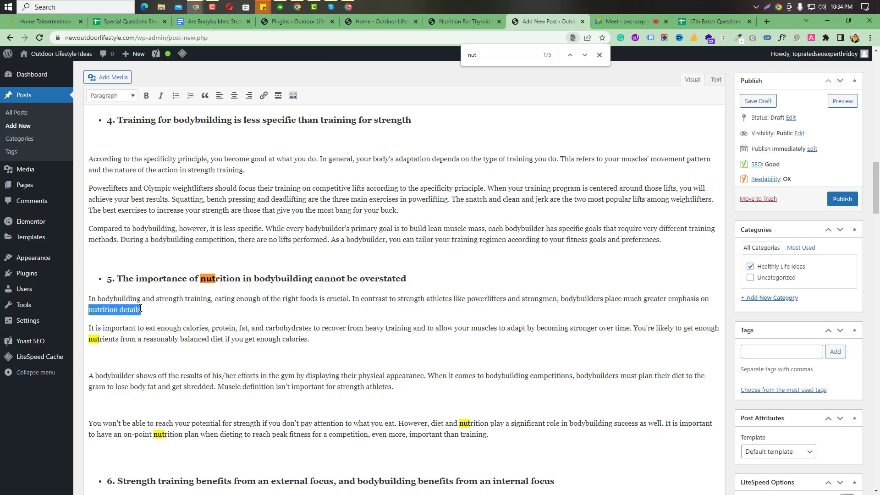
left_click(264, 95)
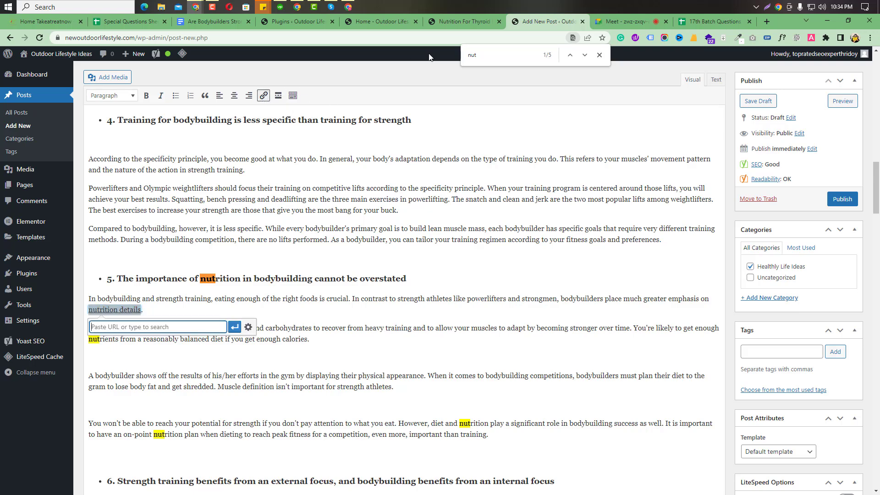
left_click(469, 21)
left_click(453, 40)
key("ctrl+c")
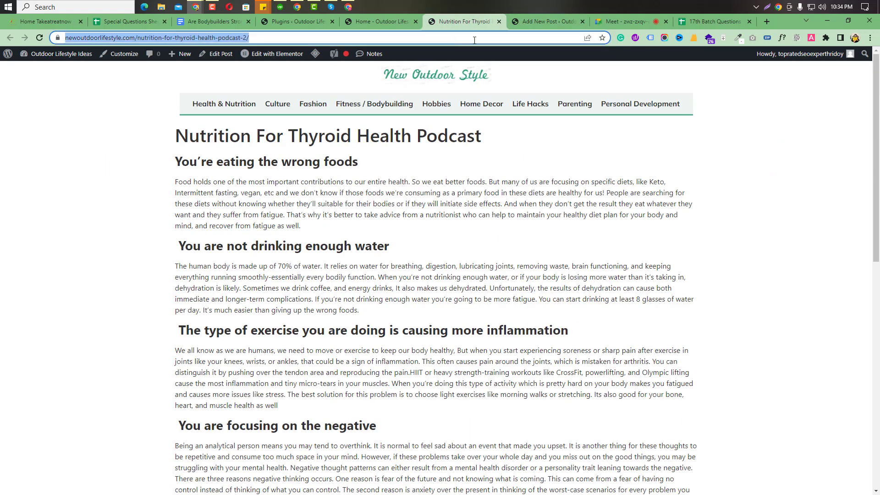
left_click(543, 21)
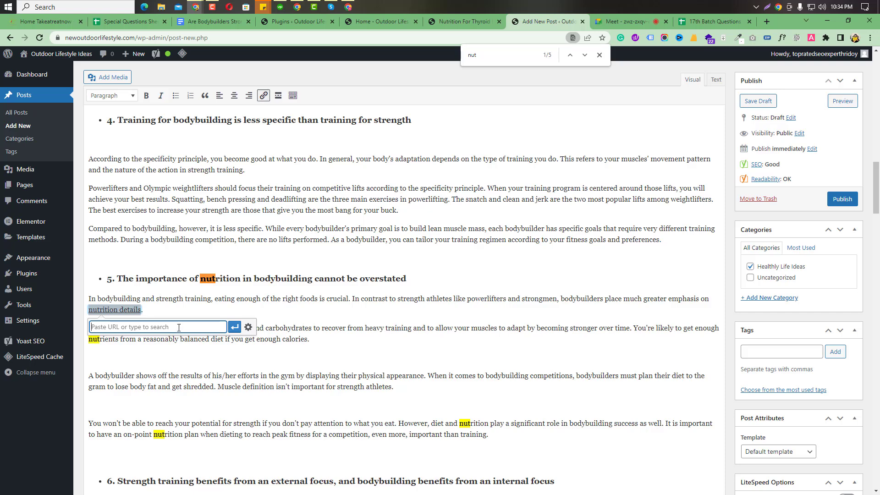
key("ctrl+v")
left_click(234, 327)
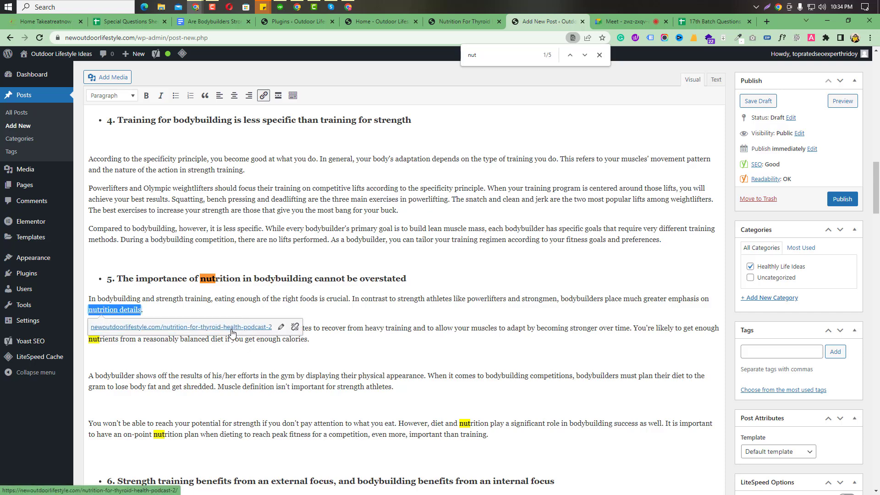
left_click(239, 353)
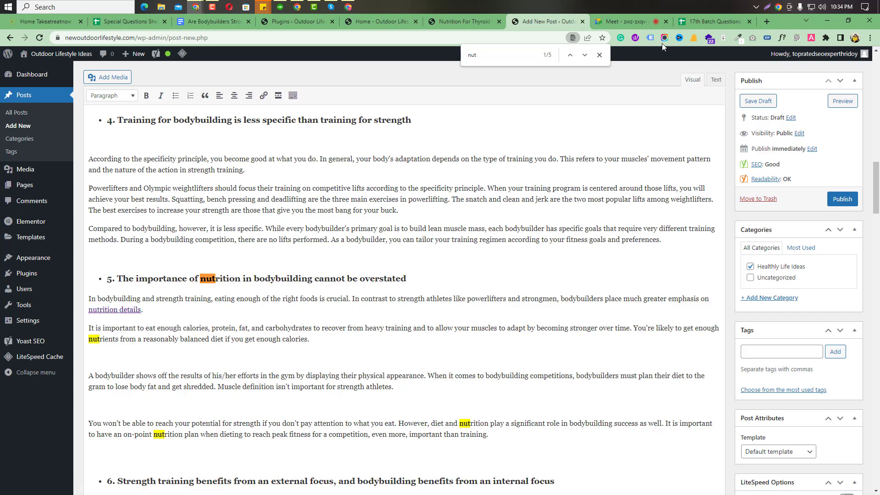
Switch to the Google Meet call and admit the waiting participant.
left_click(634, 24)
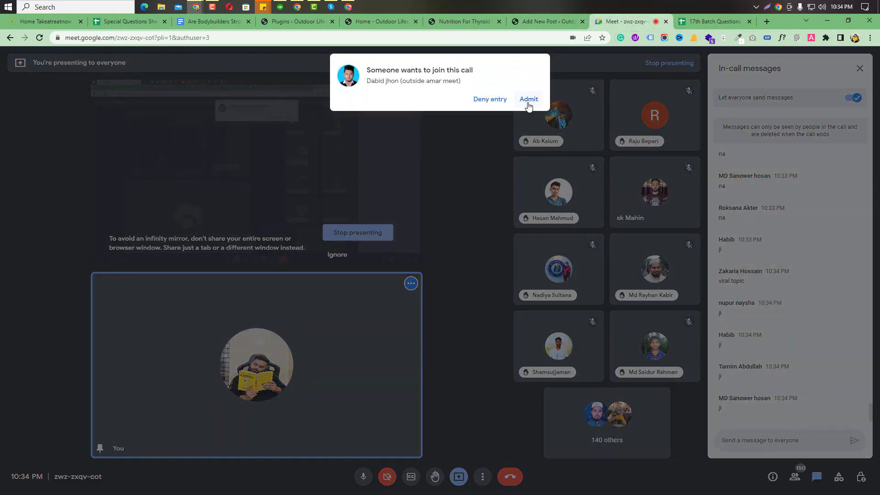
left_click(529, 100)
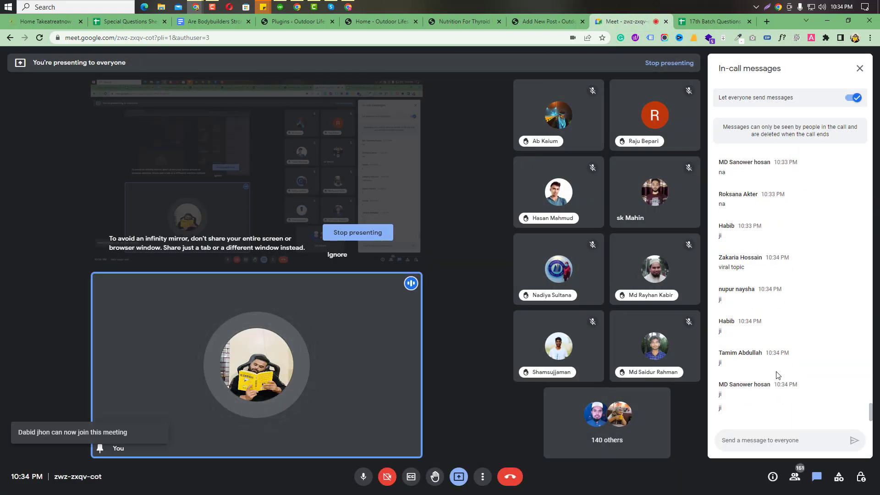
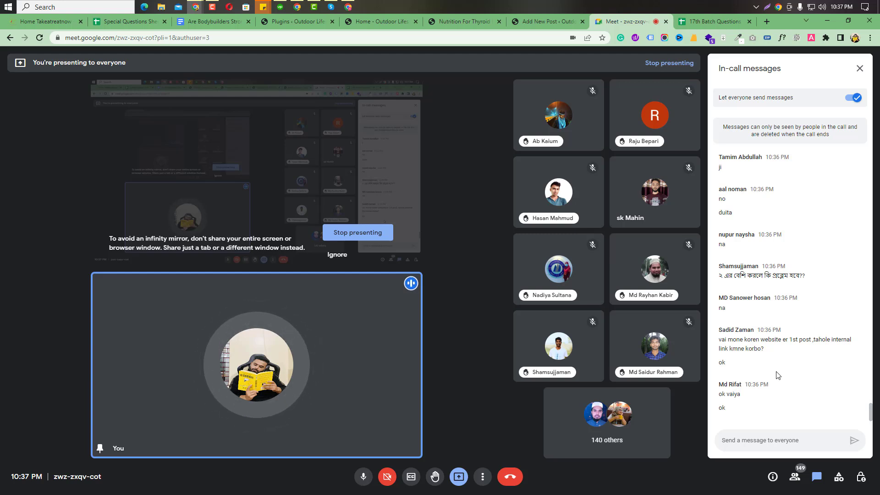
Close the in-page text search on the post draft and check the Google Meet chat.
left_click(536, 21)
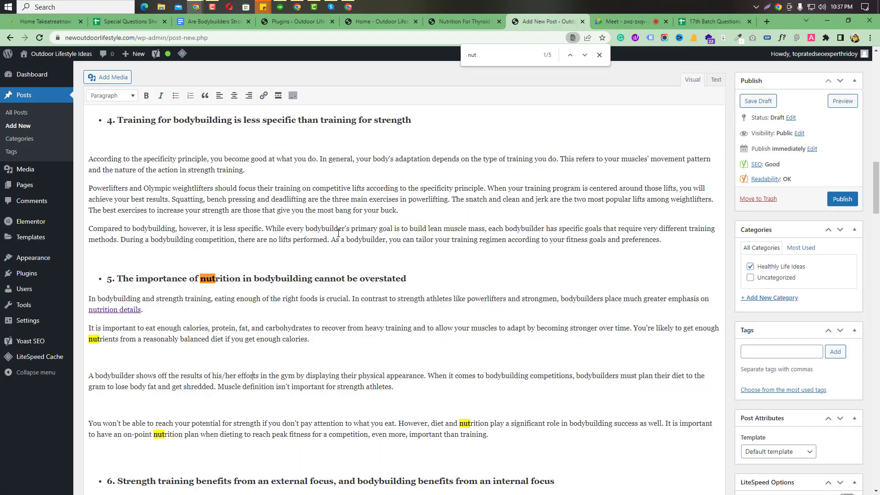
scroll(339, 232, "up", 12)
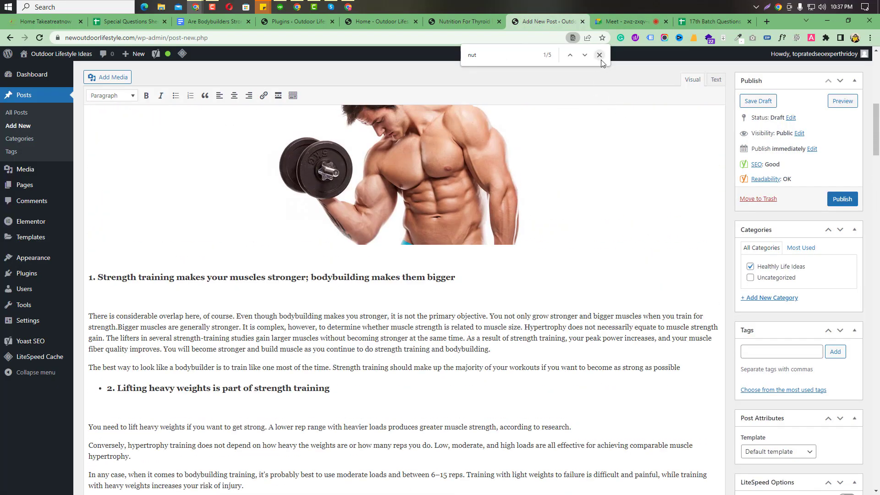
left_click(599, 55)
scroll(573, 399, "up", 10)
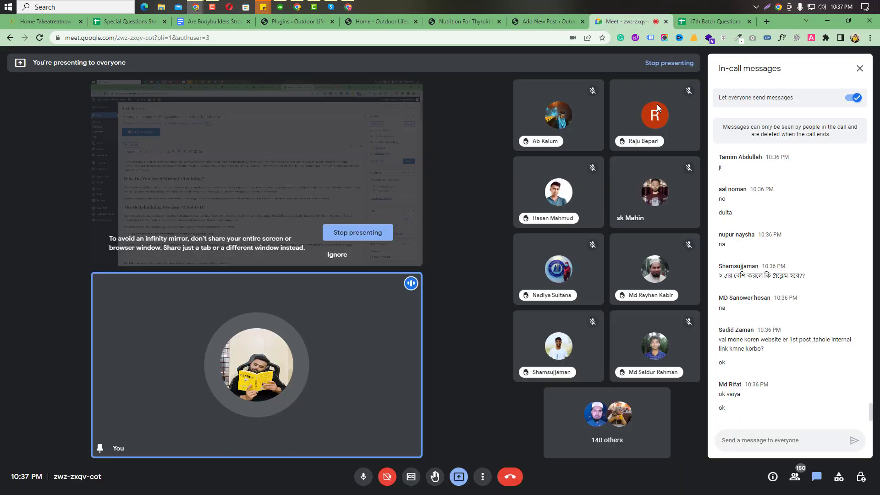
left_click(614, 22)
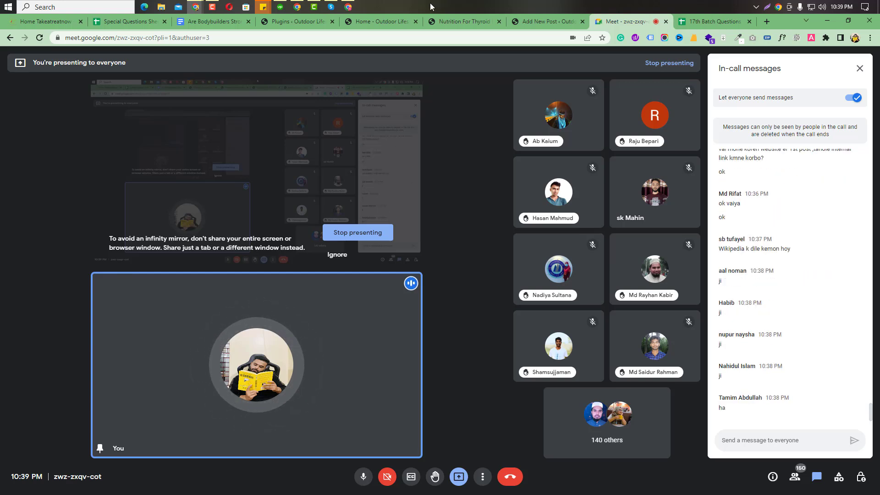
Copy the words "Bodyweight exercises" under the "Why Do You Need Strength Training?" heading, checking the Google Meet chat for replies.
left_click(545, 22)
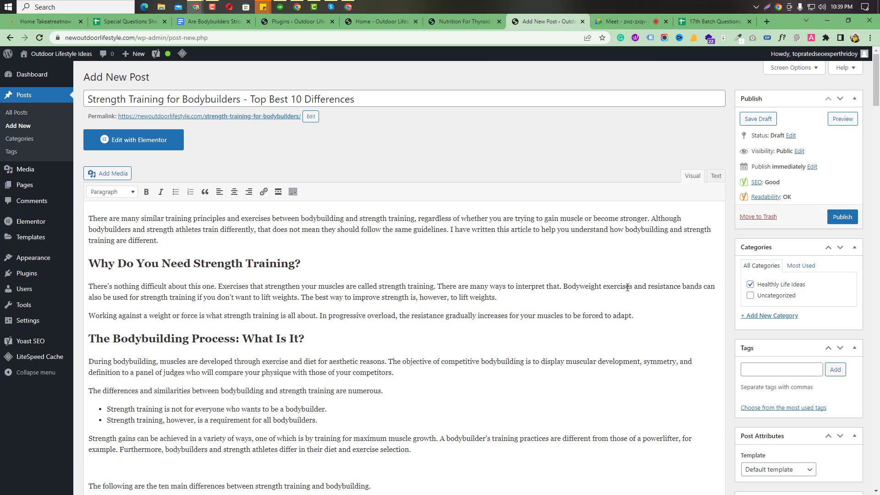
left_click_drag(632, 287, 564, 288)
key("ctrl+c")
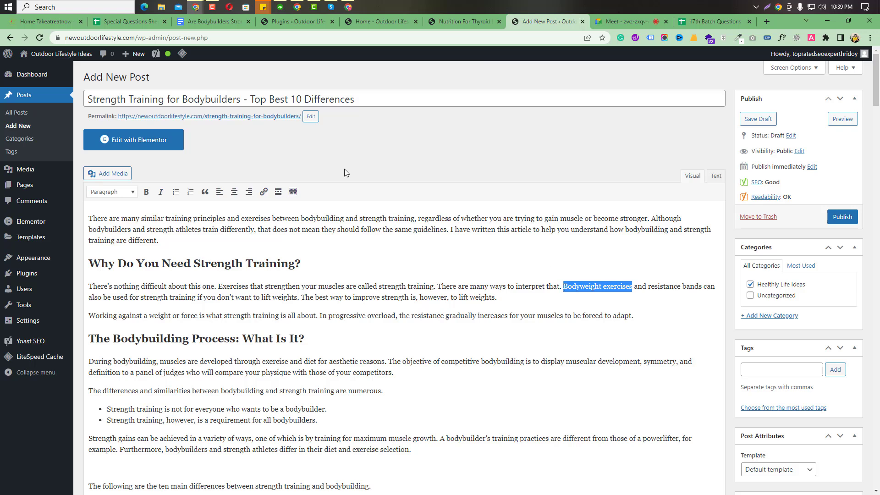
left_click(626, 21)
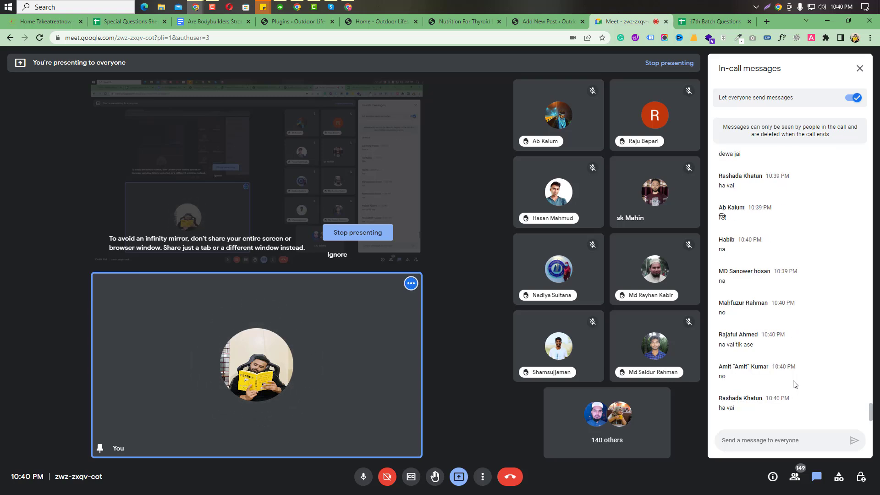
left_click(529, 24)
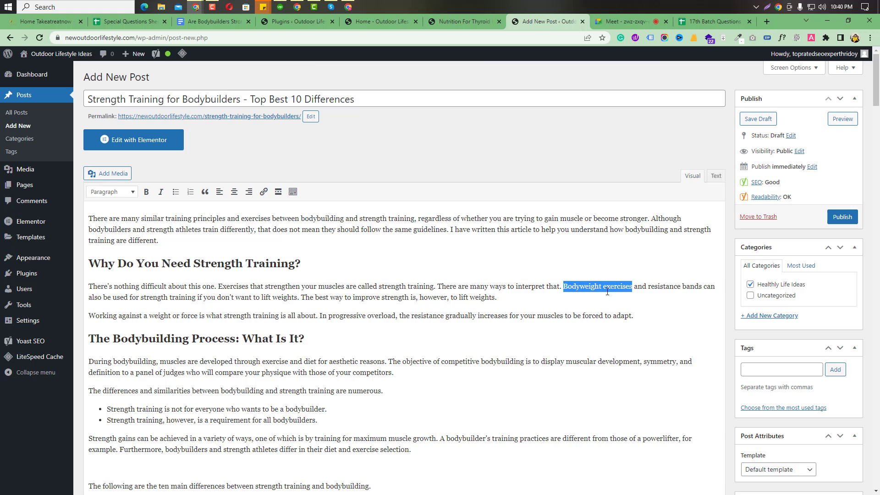
left_click(625, 21)
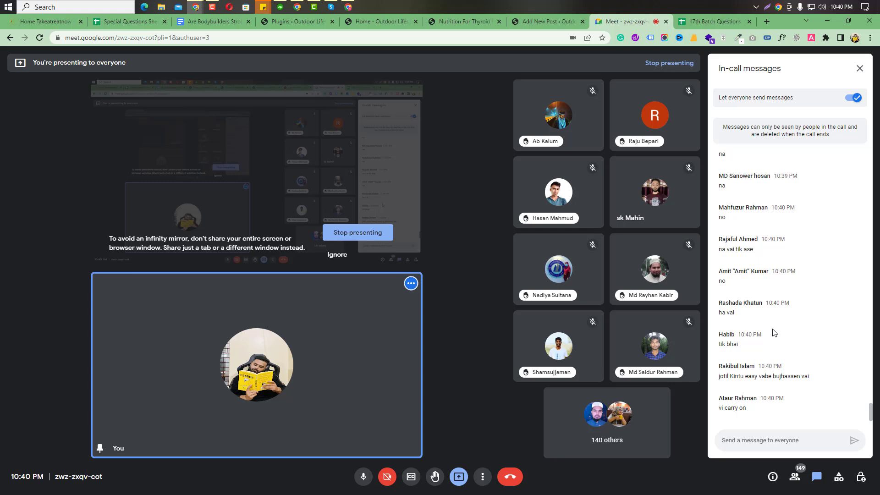
left_click(543, 22)
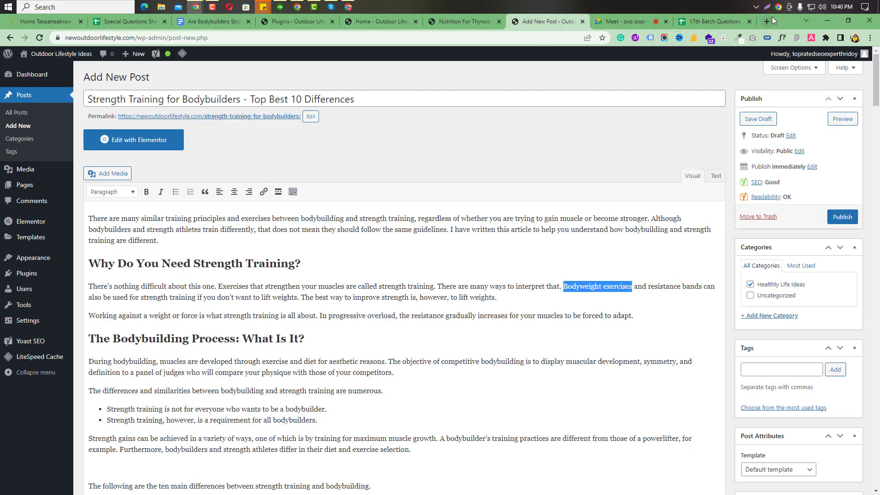
Search Google for "Bodyweight exercises" and open the self.com article "53 Bodyweight Exercises You Can Do at Home" in its own tab.
key("ctrl+t")
key("ctrl+v")
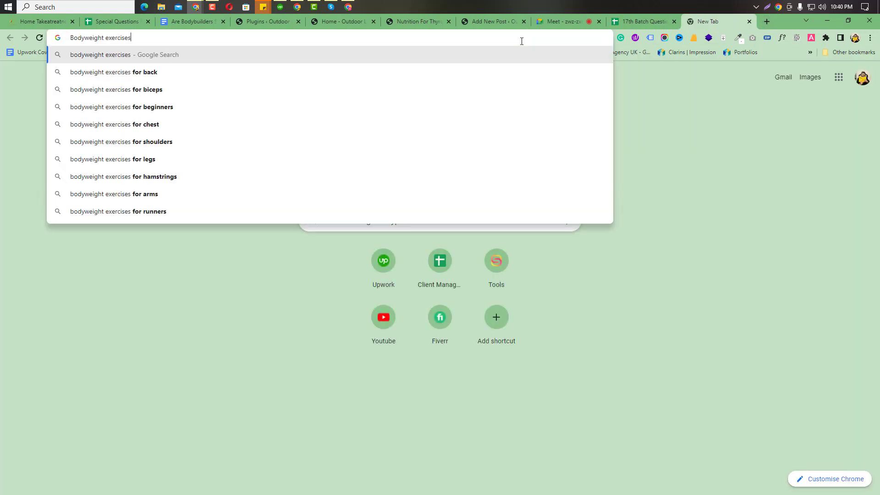
key("Return")
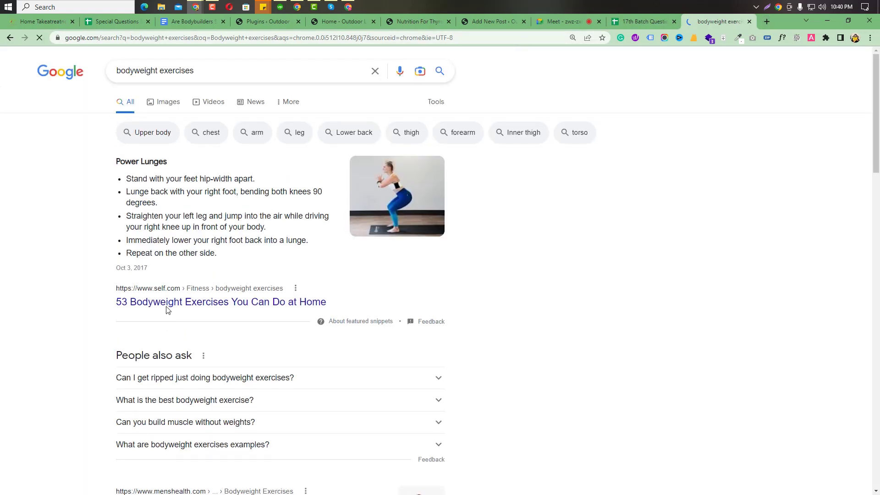
right_click(167, 307)
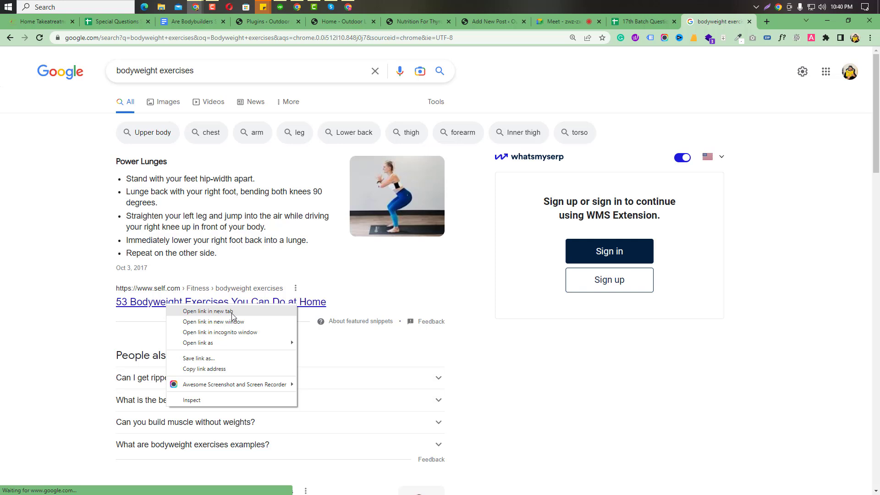
left_click(267, 312)
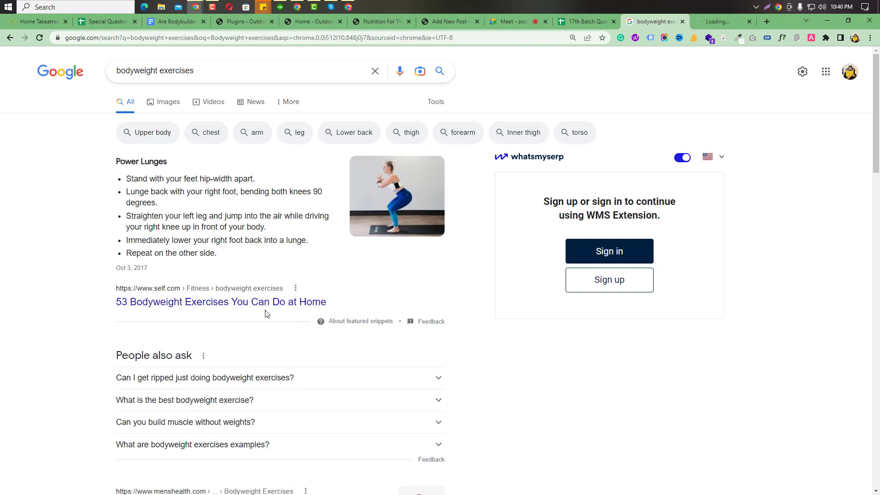
left_click(713, 22)
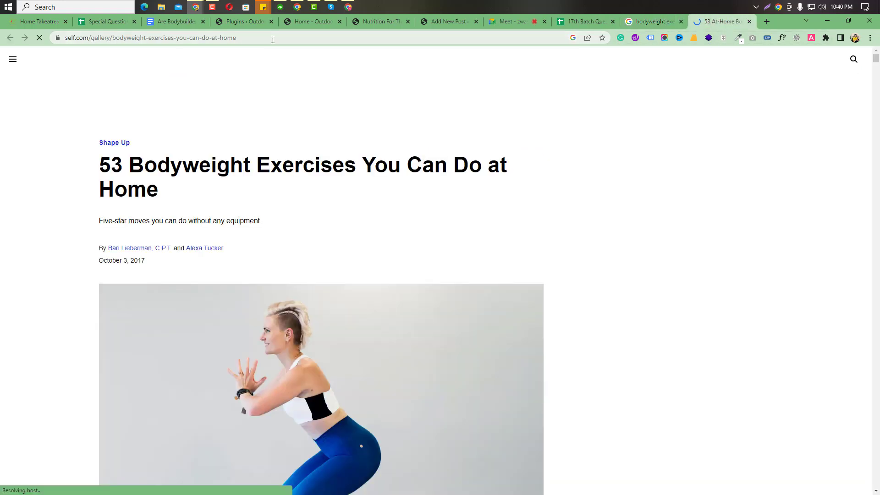
Link the words "Bodyweight exercises" in the draft to the self.com article's URL.
left_click(273, 39)
key("ctrl+c")
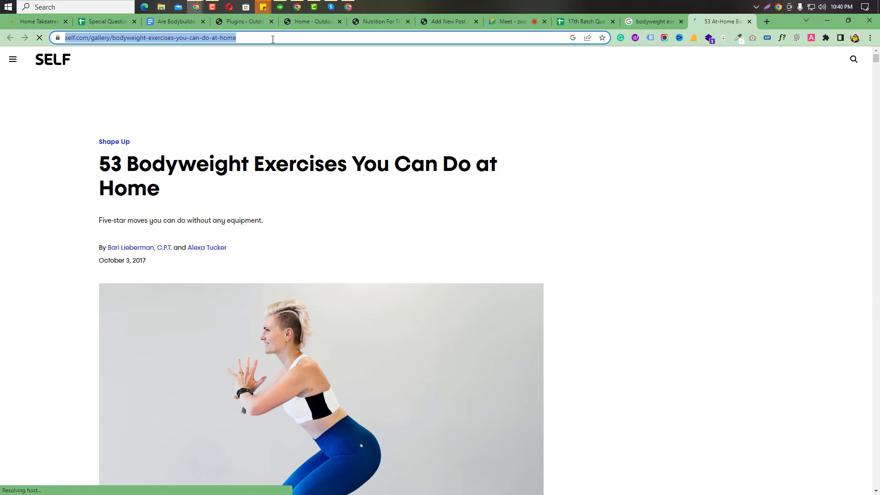
left_click(438, 26)
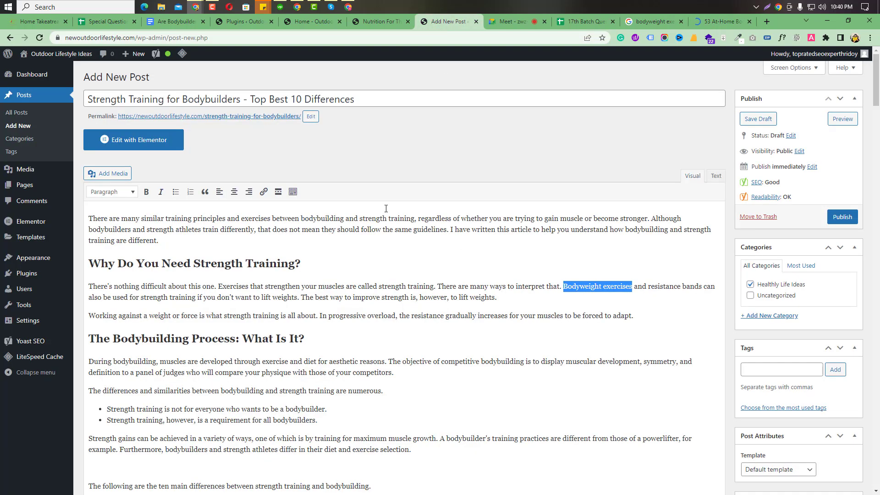
left_click(264, 192)
key("ctrl+v")
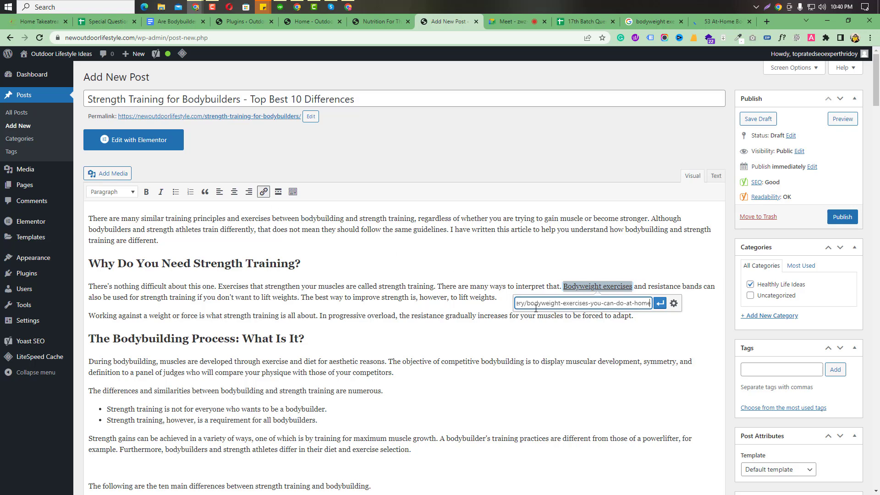
left_click(586, 351)
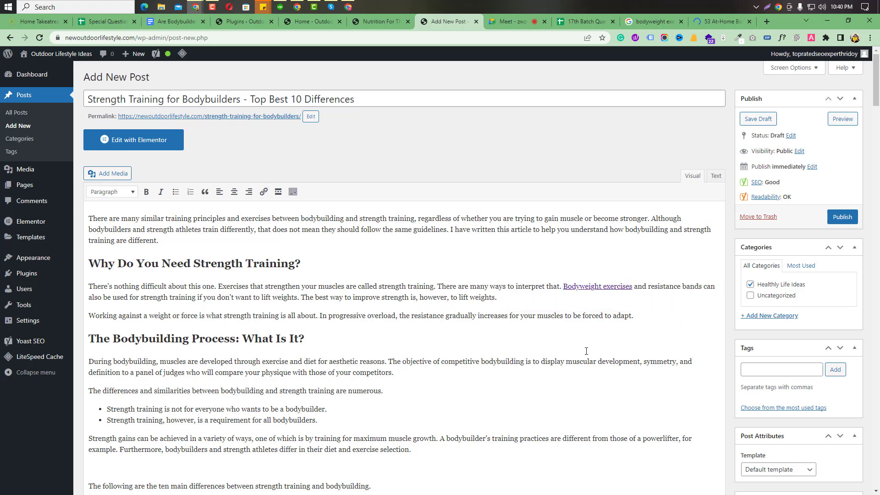
Check the Google Meet chat, and review the Yoast SEO analysis results below the draft.
left_click(525, 23)
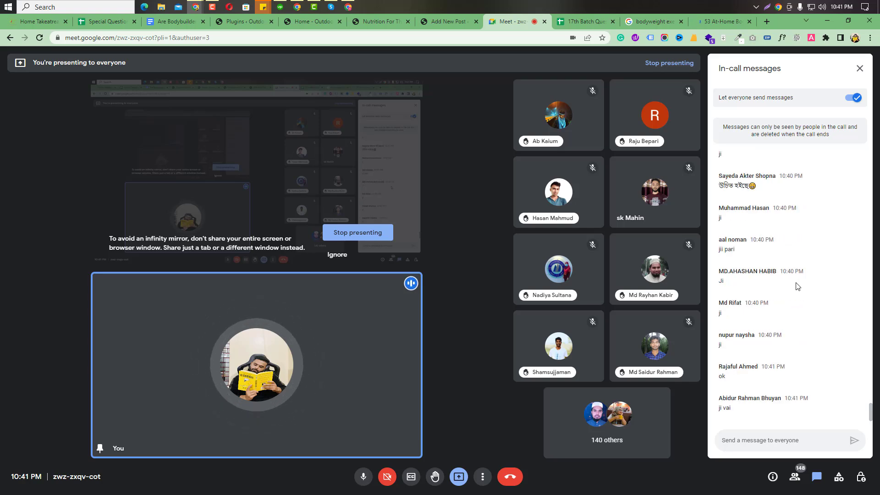
left_click(447, 23)
scroll(390, 233, "down", 5)
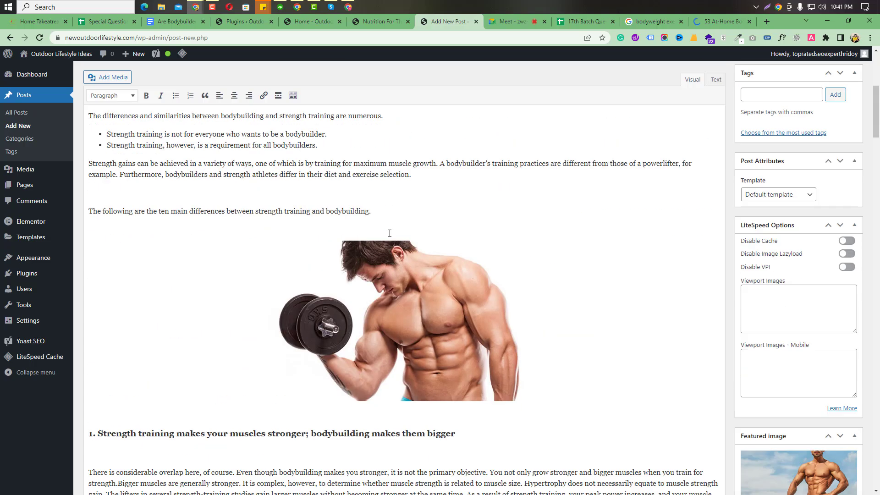
scroll(389, 233, "down", 20)
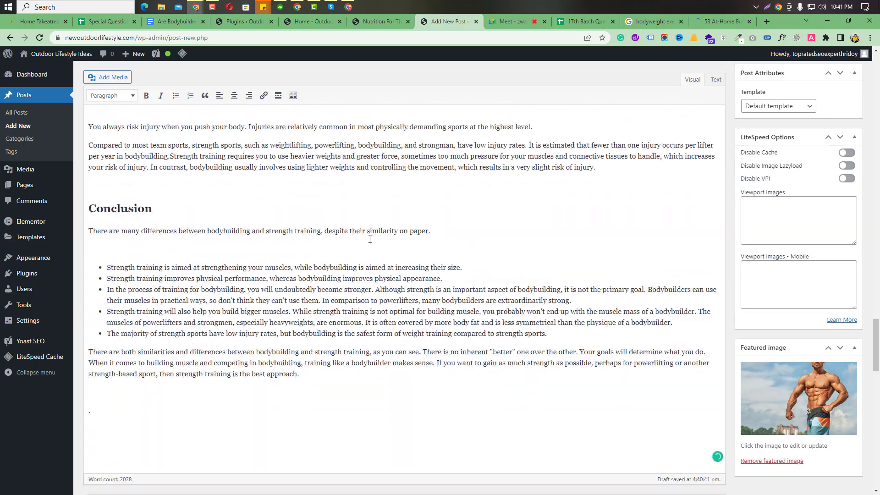
scroll(370, 239, "down", 10)
scroll(357, 264, "up", 5)
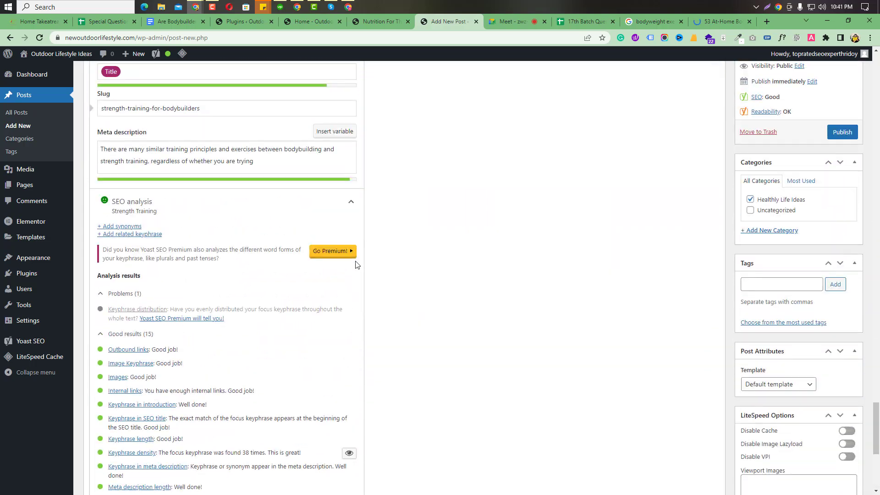
scroll(463, 262, "down", 5)
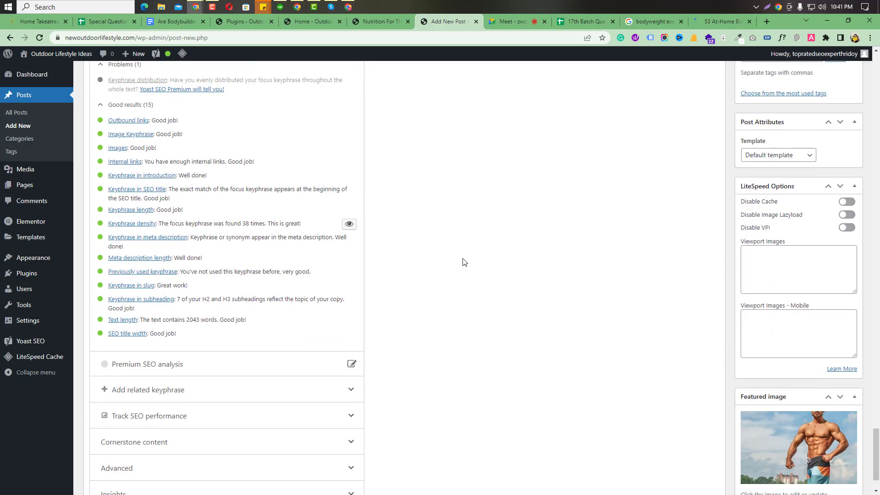
Capture a screenshot of the page, mark the Good results list with a red rectangle, and copy the image.
key("Print")
left_click_drag(0, 42, 760, 494)
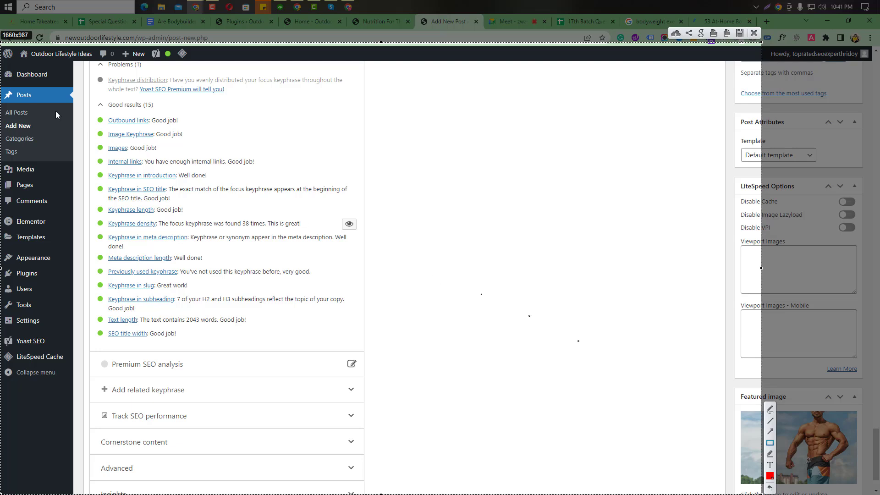
mouse_move(90, 95)
left_mouse_down()
mouse_move(275, 302)
mouse_move(360, 364)
mouse_move(361, 356)
left_mouse_up()
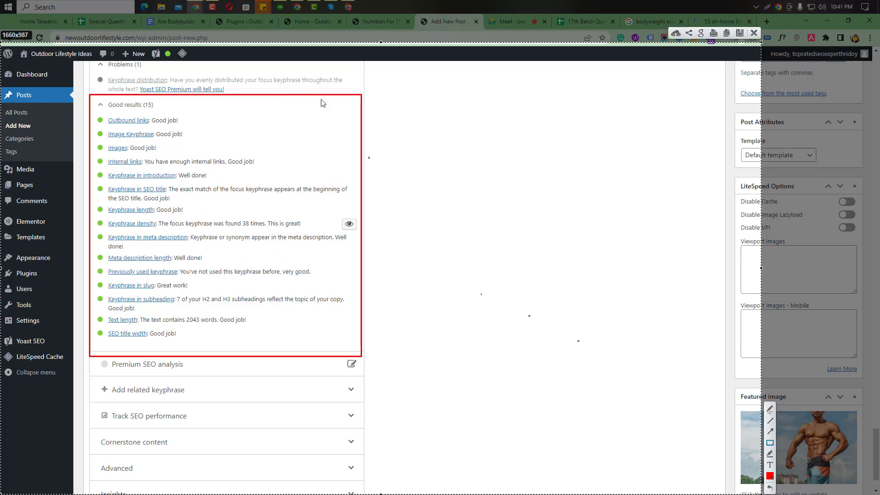
mouse_move(138, 42)
left_mouse_down()
mouse_move(201, 80)
mouse_move(192, 68)
left_mouse_up()
left_click(726, 33)
Check the Google Meet chat, and open the draft's Yoast Readability analysis.
left_click(514, 21)
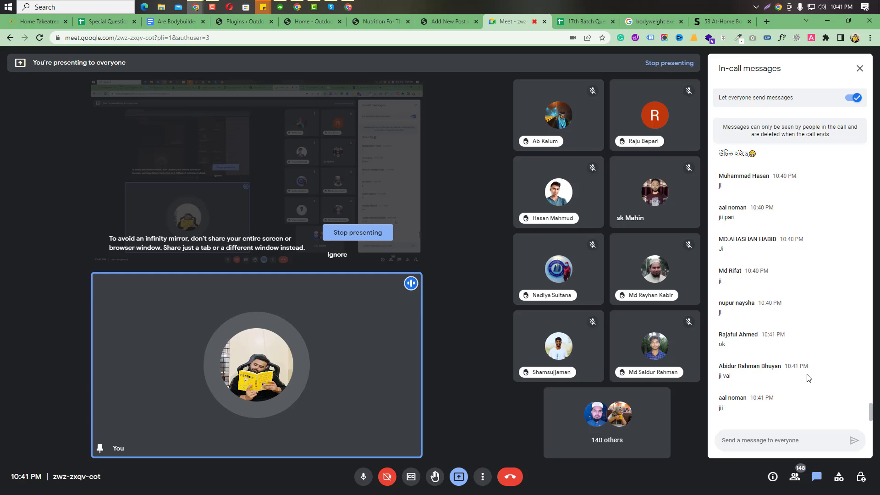
left_click(448, 22)
scroll(249, 404, "up", 6)
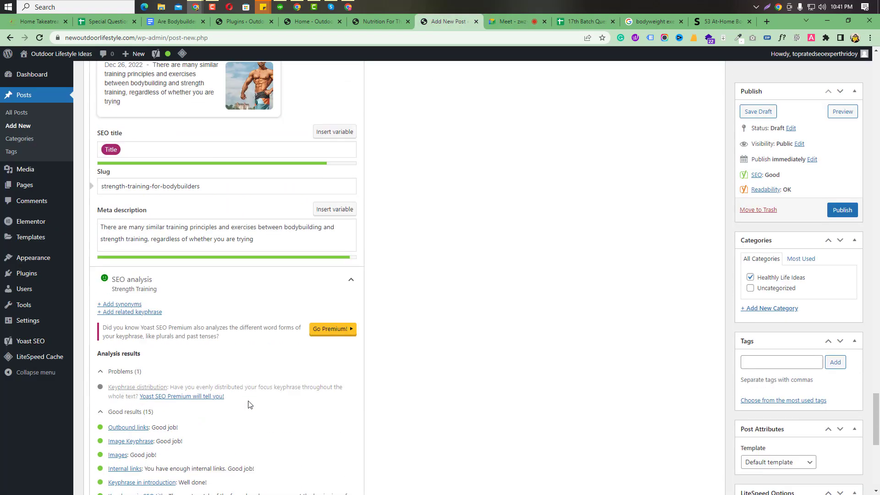
scroll(250, 404, "up", 5)
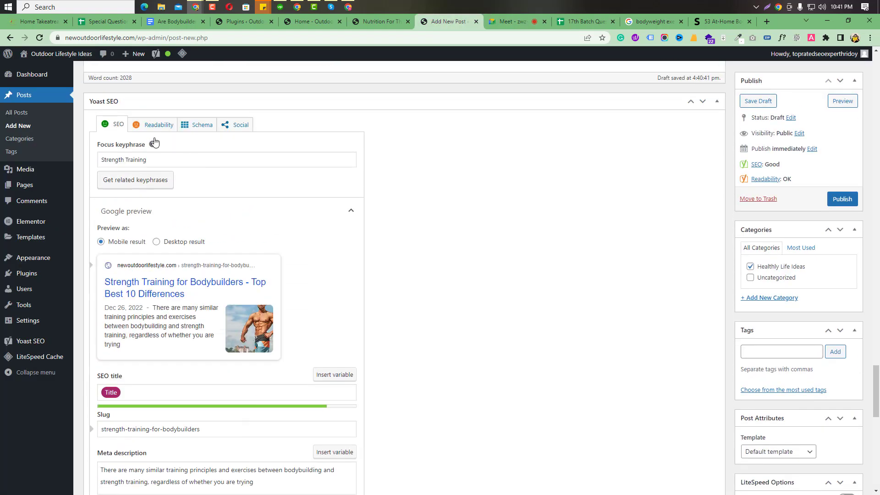
left_click(156, 125)
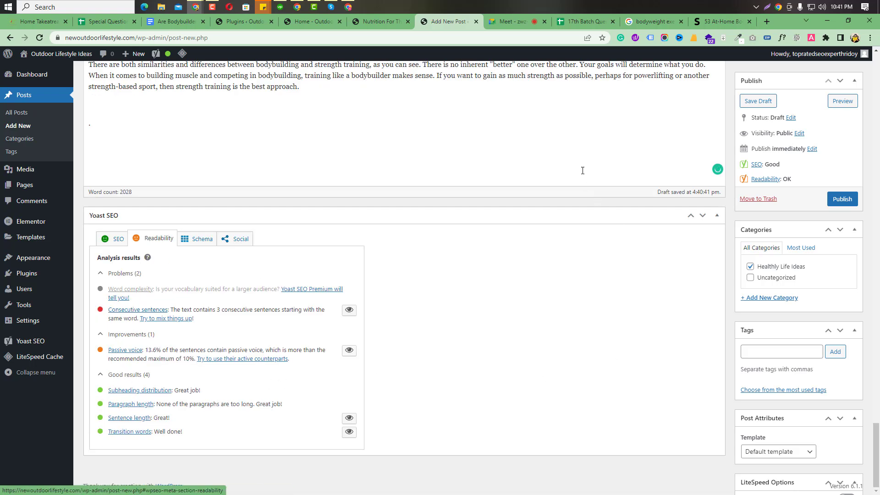
Check the Google Meet chat for replies, and publish the strength training post.
left_click(509, 21)
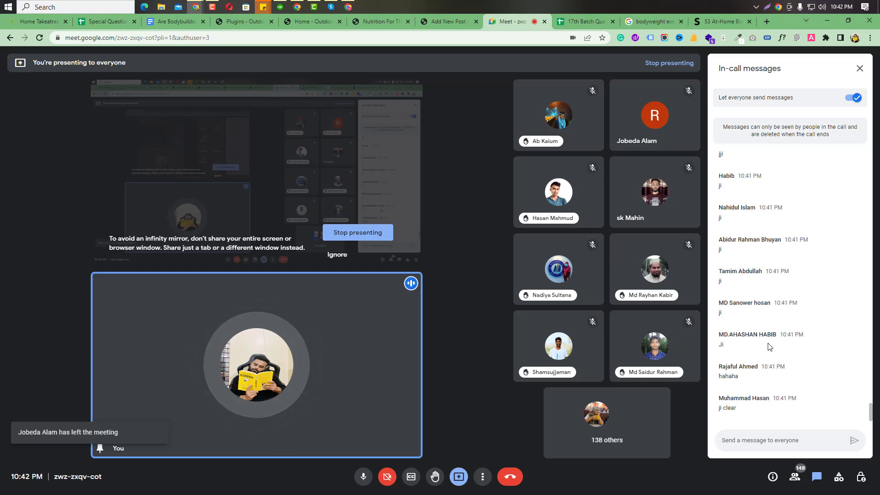
left_click(433, 19)
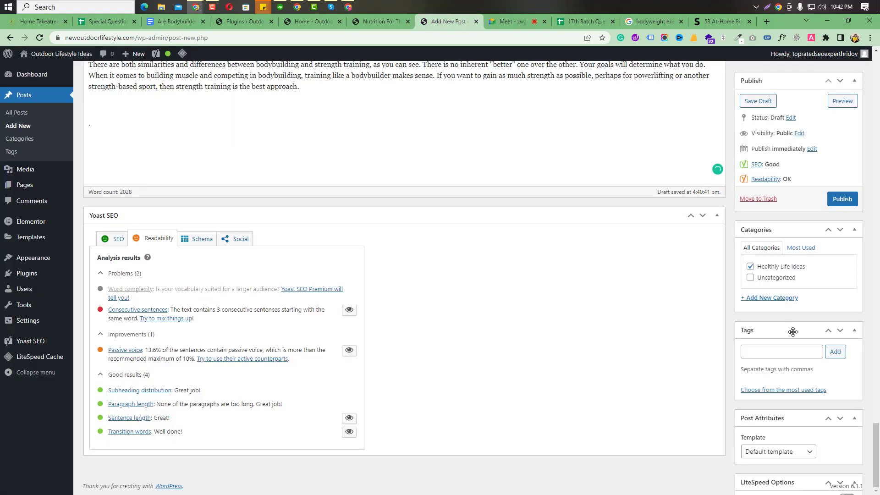
scroll(795, 298, "up", 5)
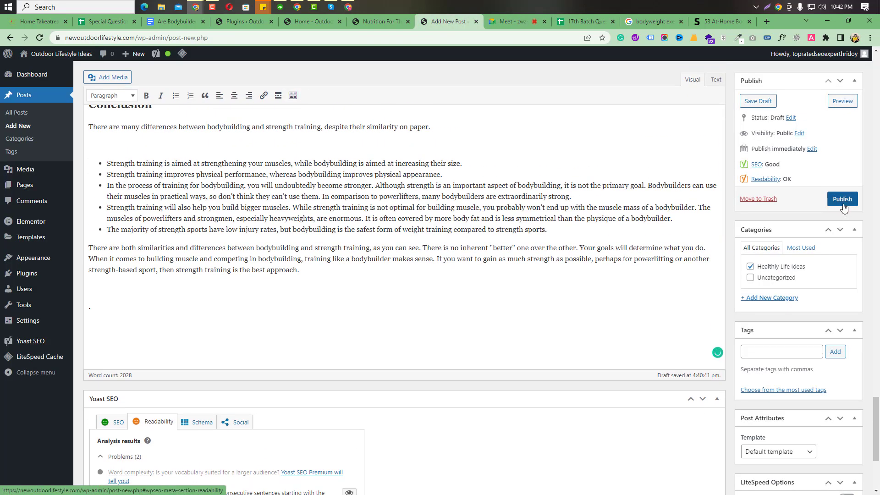
left_click(842, 200)
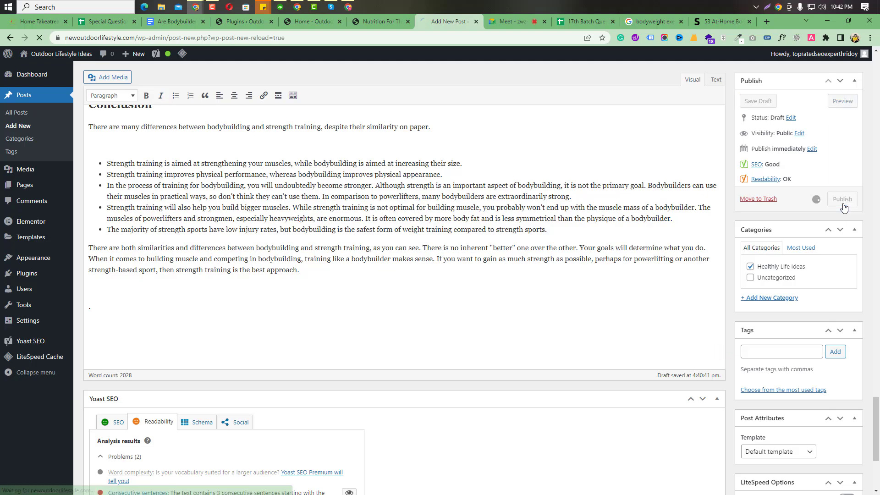
scroll(261, 355, "up", 5)
scroll(261, 355, "up", 10)
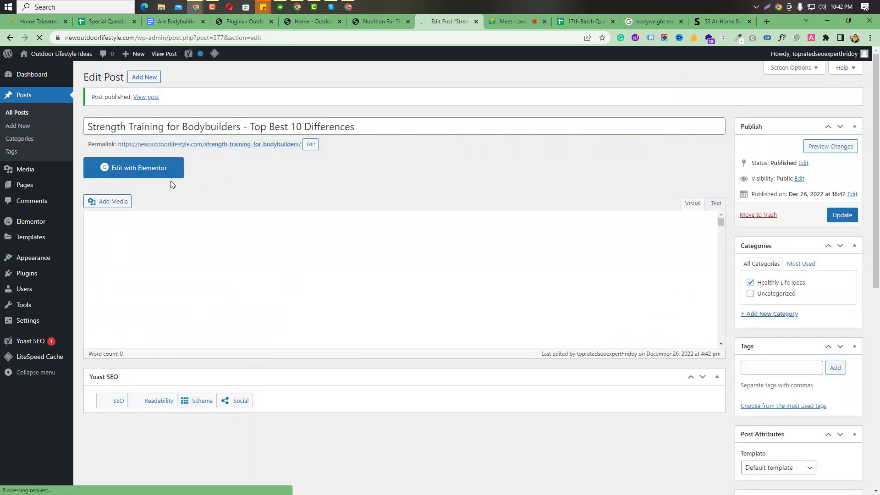
Open the published strength training post in a separate tab, and review the live article's layout and links.
right_click(141, 97)
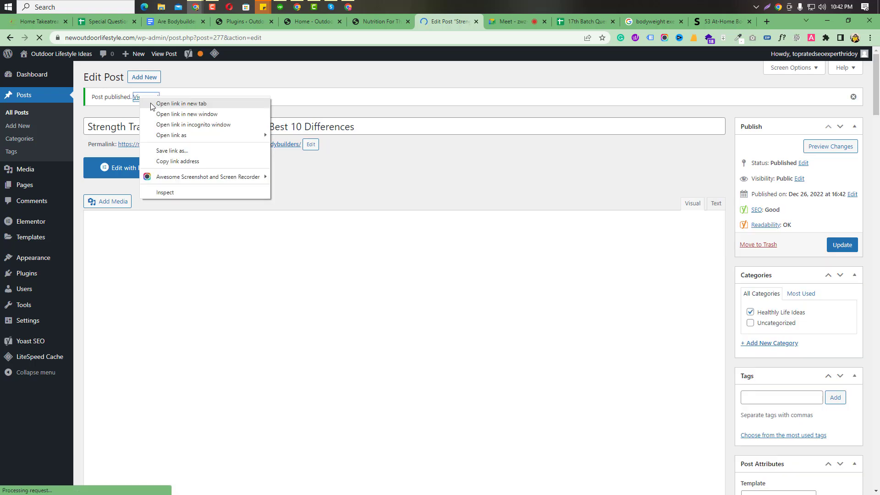
left_click(149, 106)
left_click(478, 21)
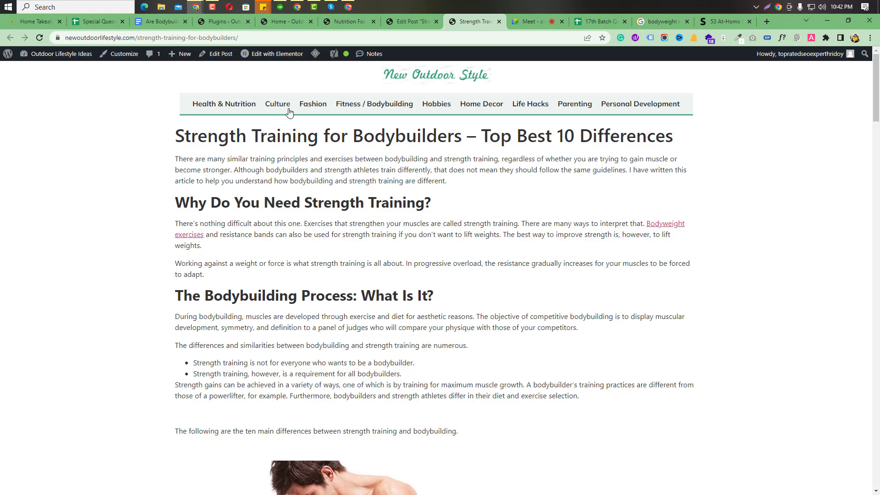
scroll(649, 255, "down", 15)
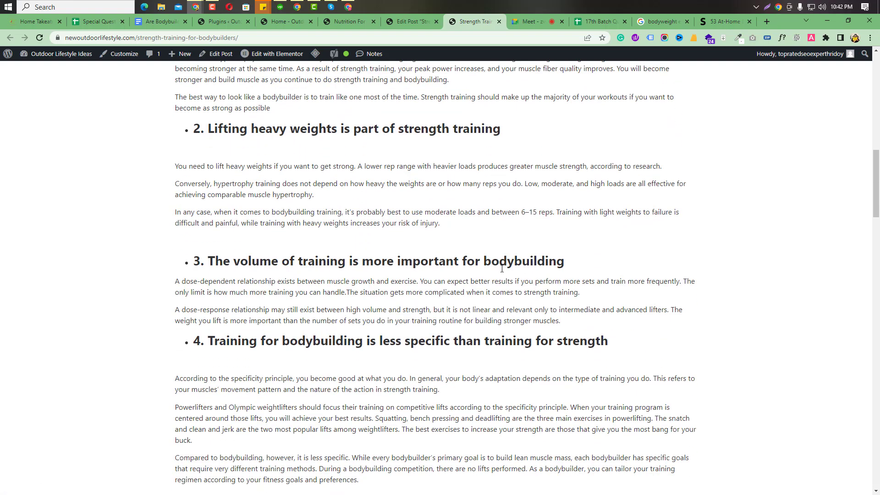
scroll(438, 267, "down", 5)
scroll(428, 300, "down", 14)
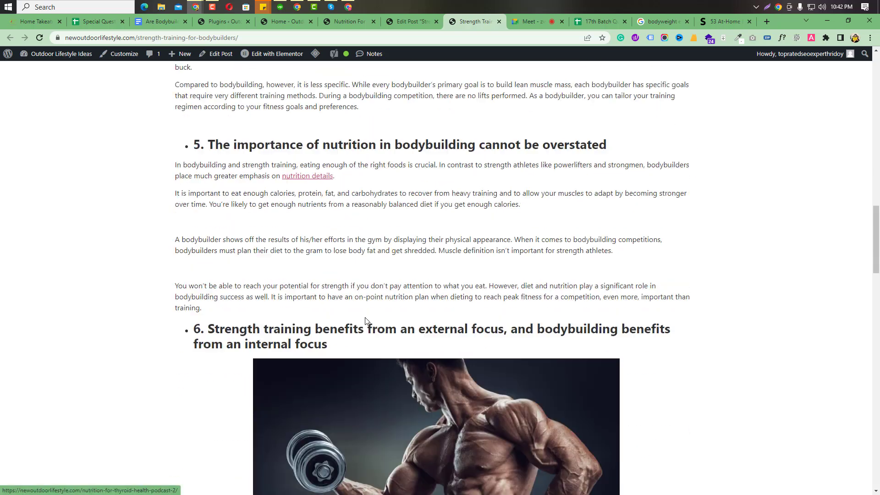
scroll(428, 300, "down", 20)
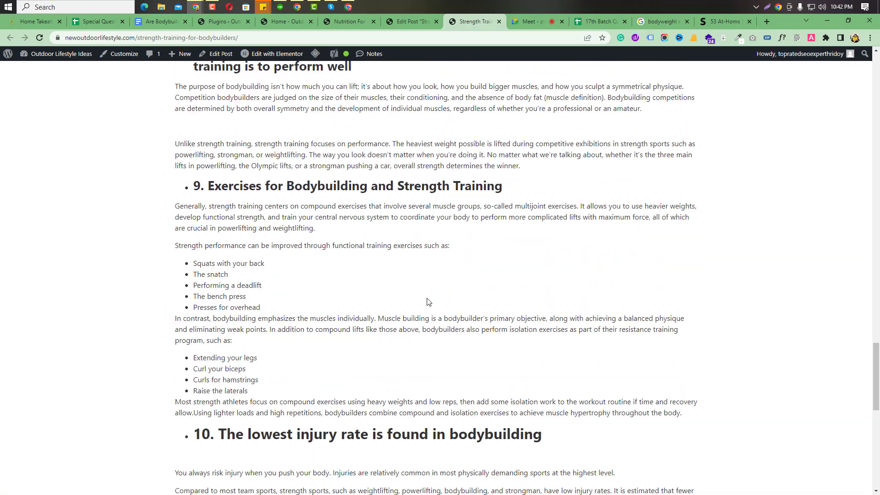
scroll(429, 299, "up", 15)
scroll(430, 297, "up", 20)
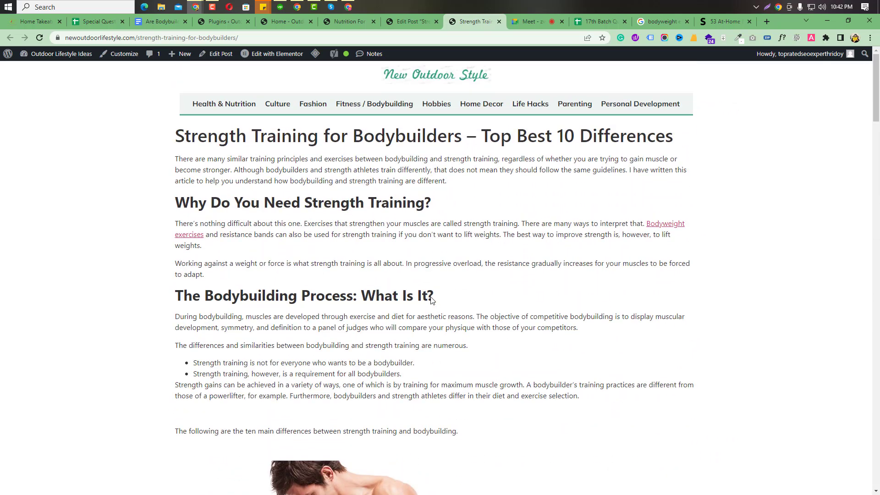
Check the Google Meet chat, dismiss the raised-hands notification, and open the WordPress site's installed plugins list.
left_click(525, 20)
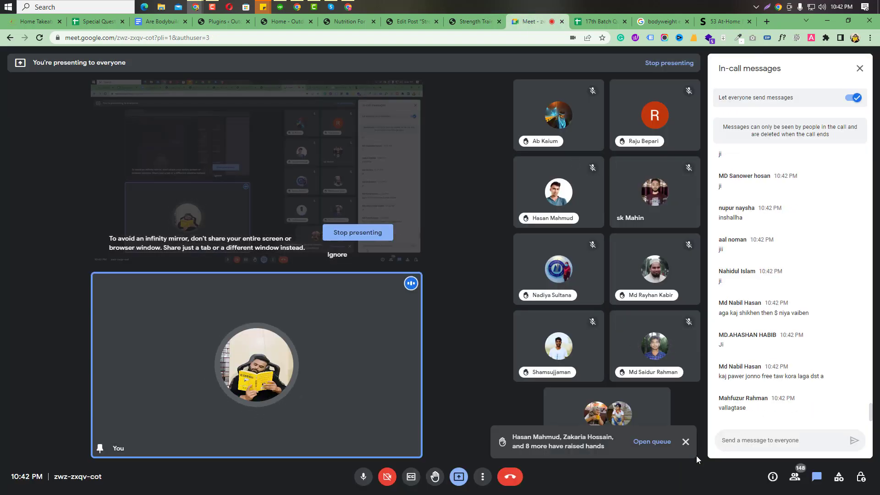
left_click(686, 450)
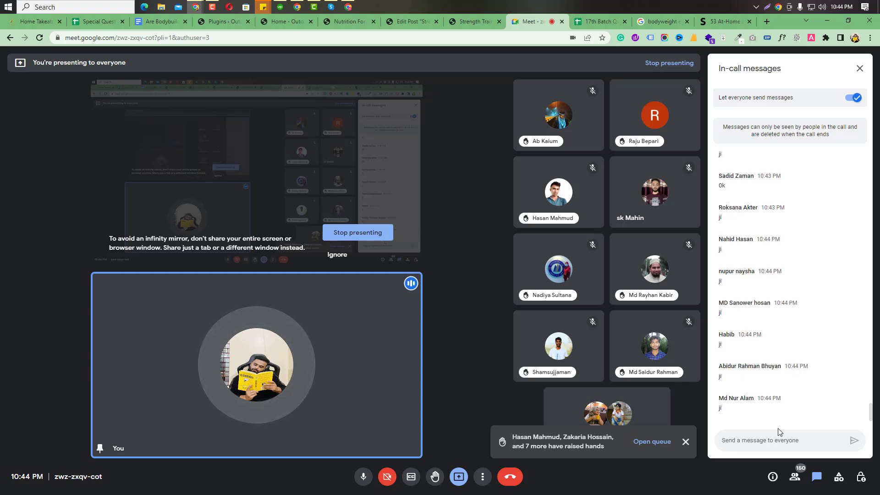
left_click(407, 21)
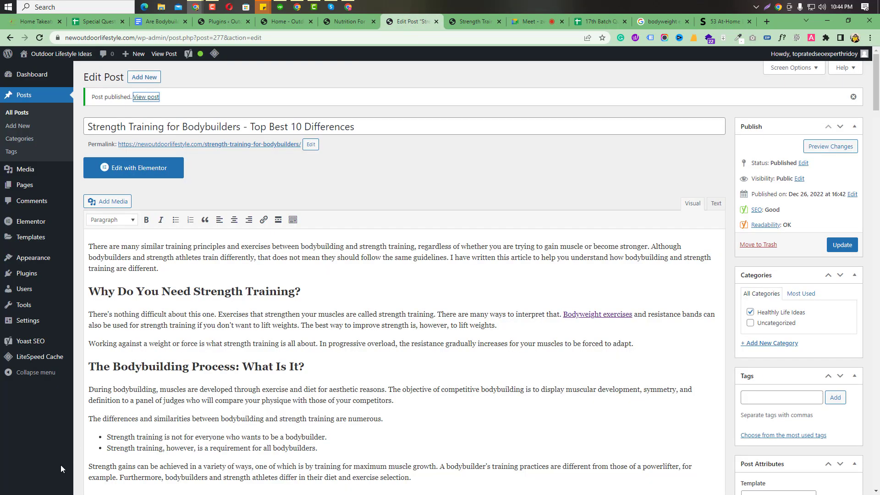
mouse_move(27, 275)
left_click(91, 277)
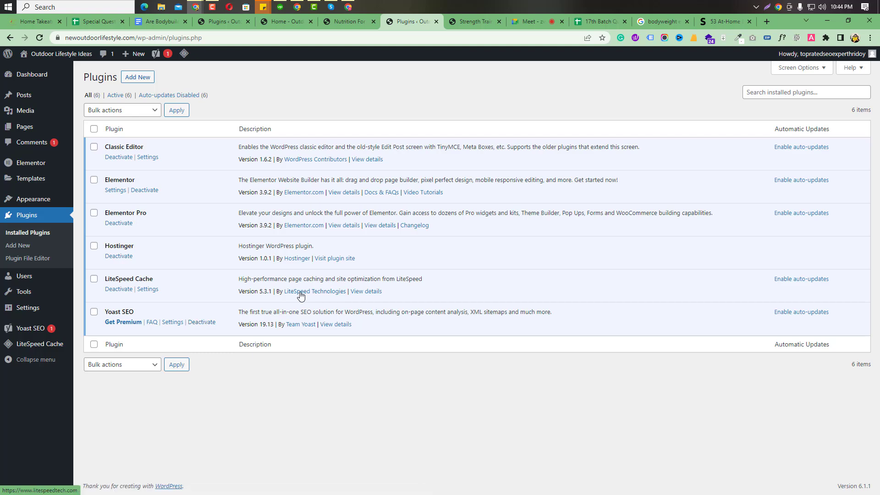
Switch to Google Meet and read through the recent in-call messages.
left_click(527, 21)
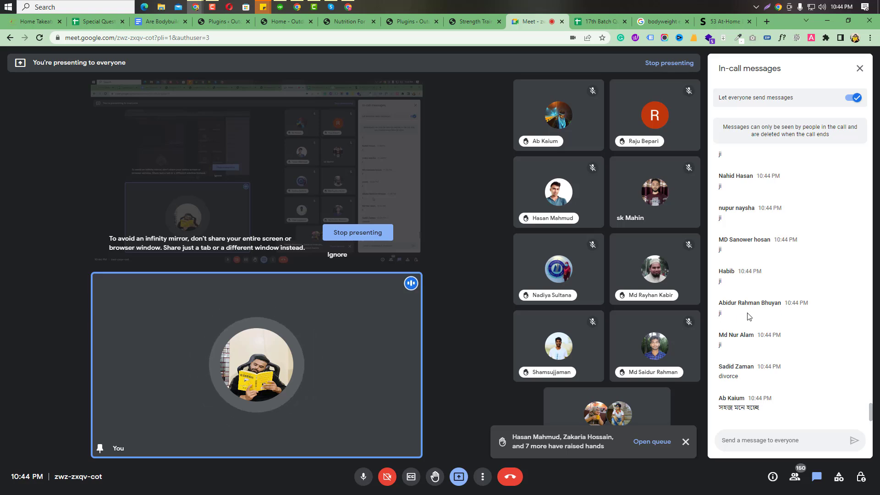
scroll(748, 316, "up", 3)
scroll(748, 316, "down", 3)
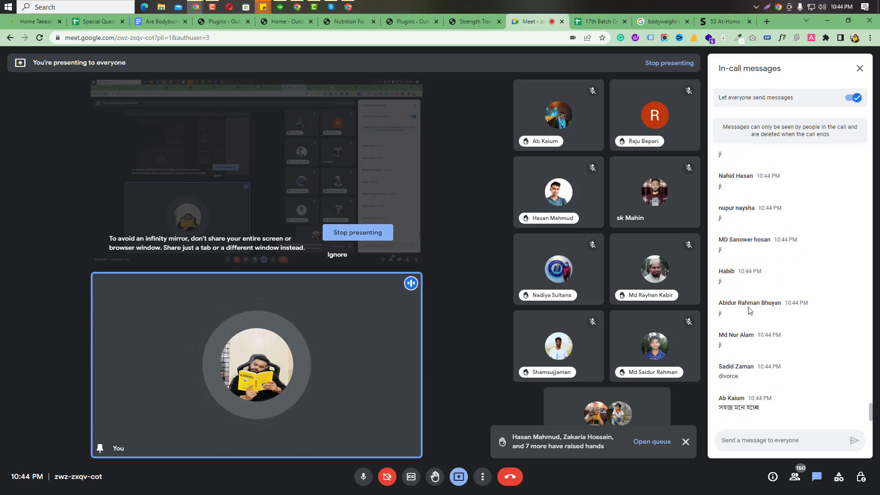
Return to the WordPress admin and search the available plugins for "all in one seo".
left_click(403, 21)
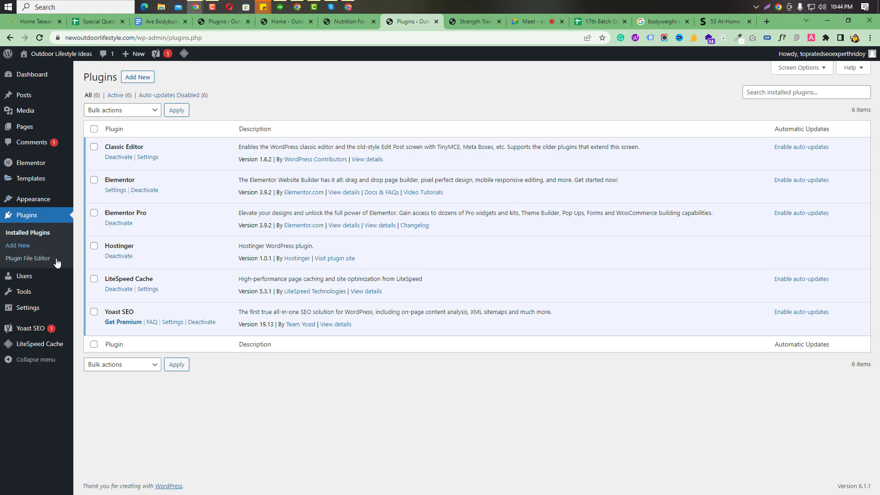
left_click(19, 246)
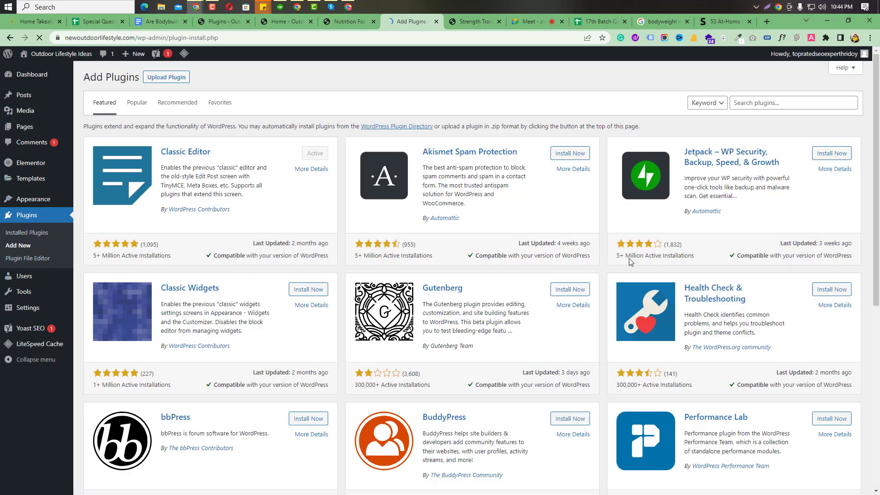
left_click(751, 102)
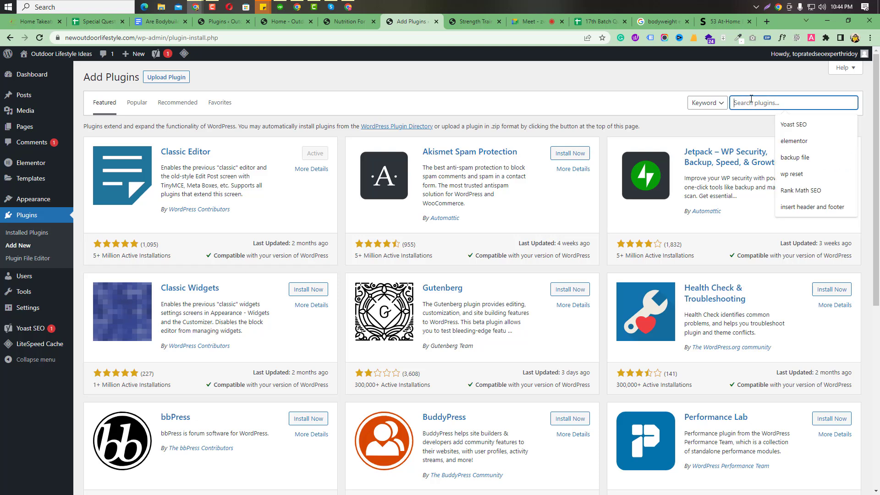
type("all in one ")
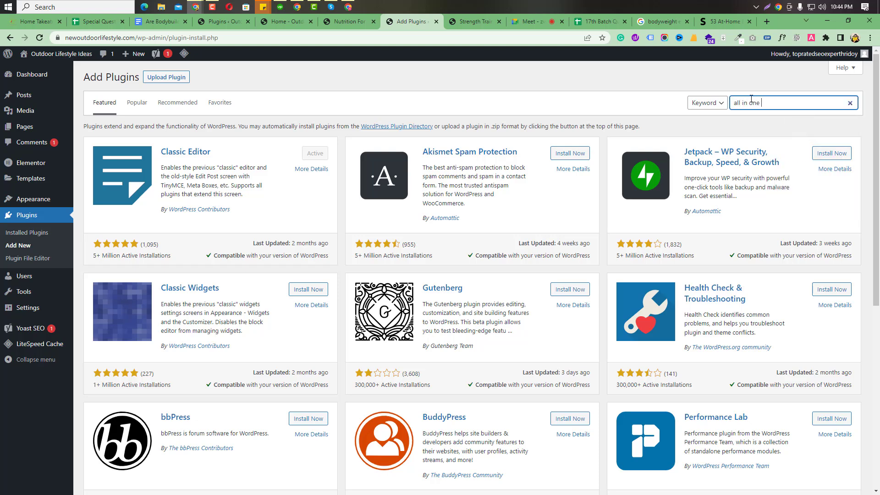
type("se")
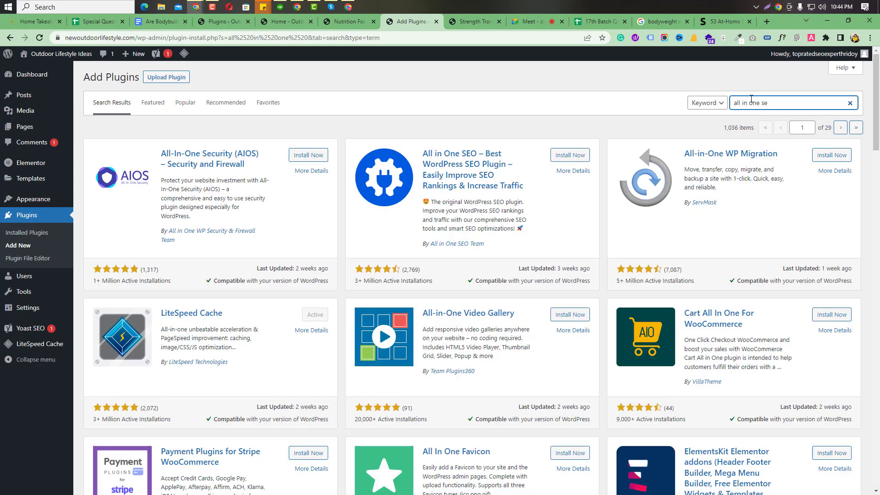
type("o")
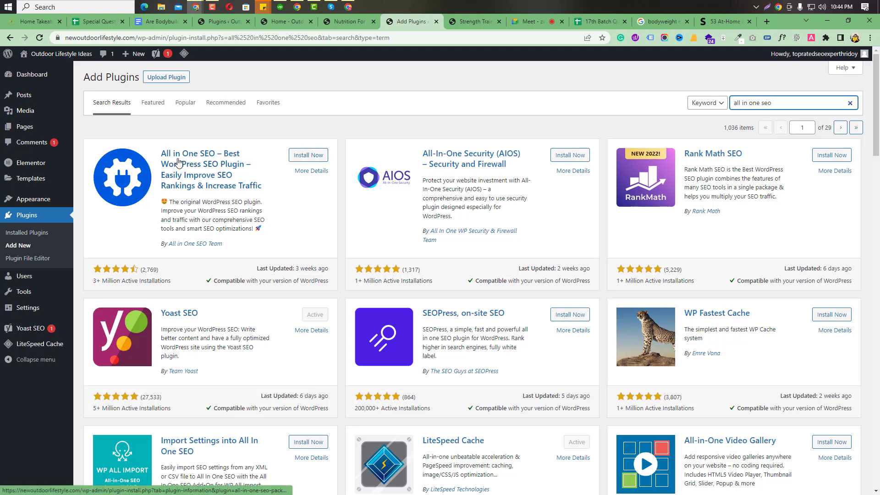
Install and activate the All in One SEO plugin, checking the Google Meet chat while it activates.
left_click(308, 157)
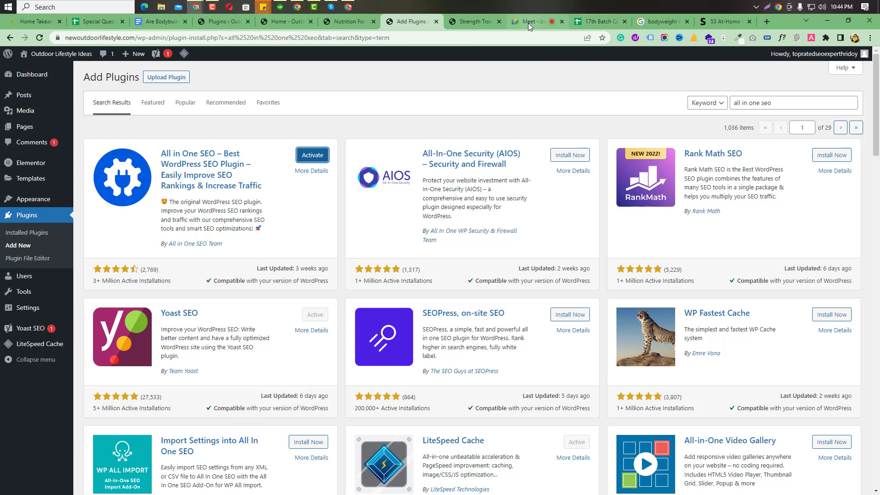
left_click(302, 160)
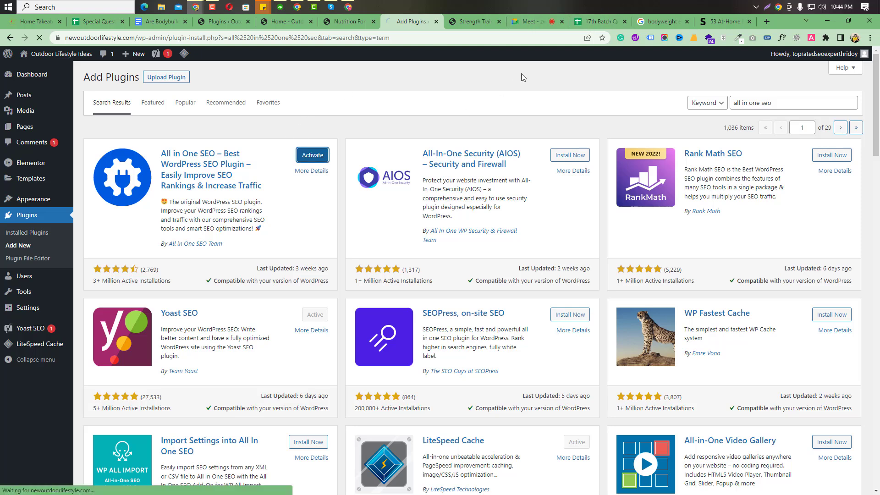
left_click(533, 25)
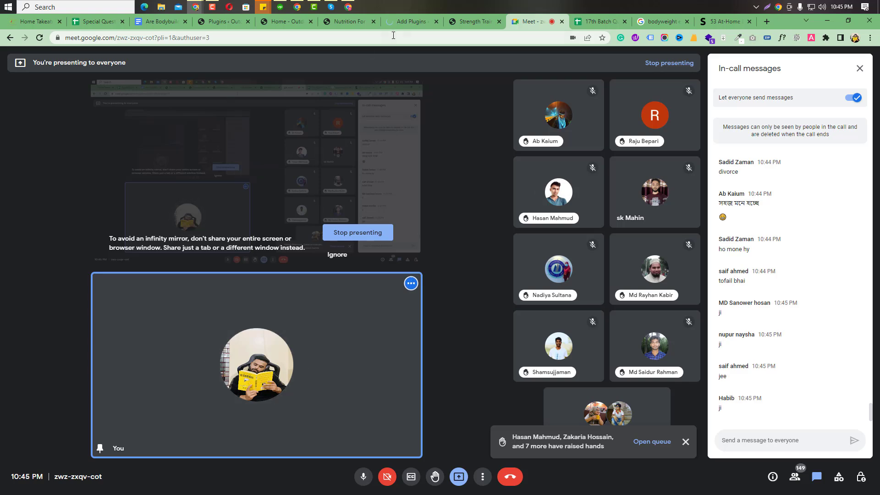
left_click(401, 23)
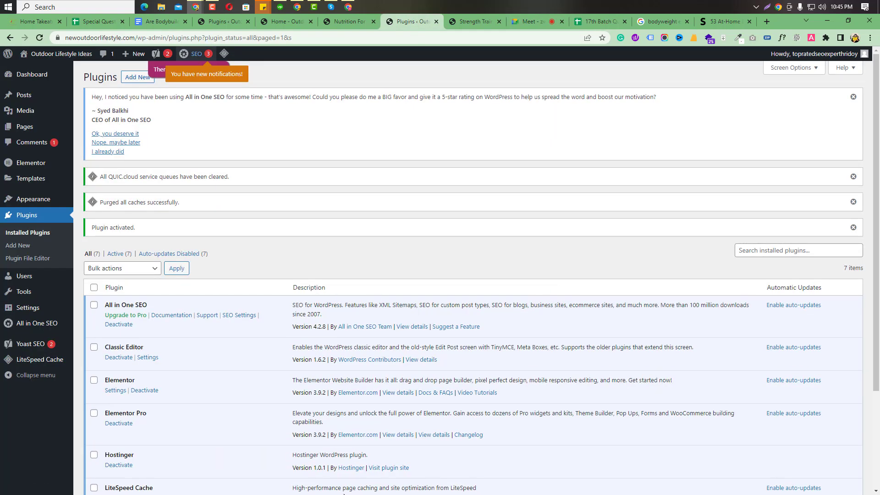
Open the strength training post for editing in a separate tab from the list of all posts.
mouse_move(191, 59)
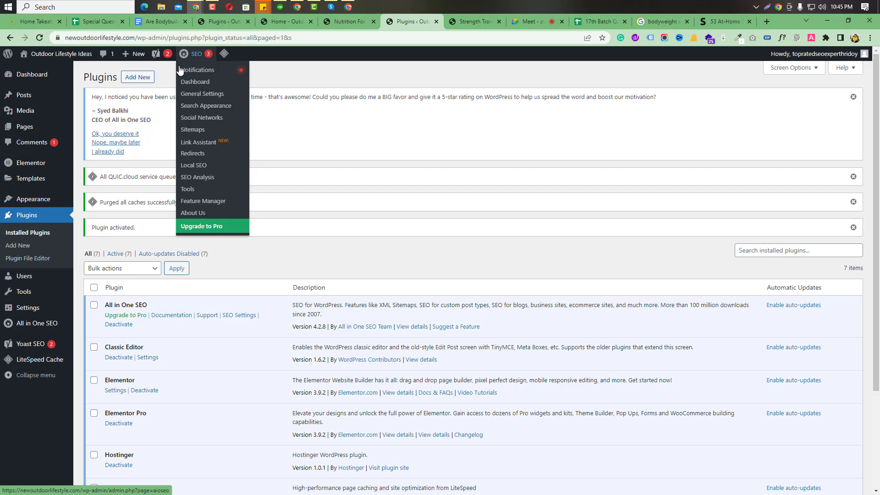
mouse_move(30, 98)
left_click(111, 101)
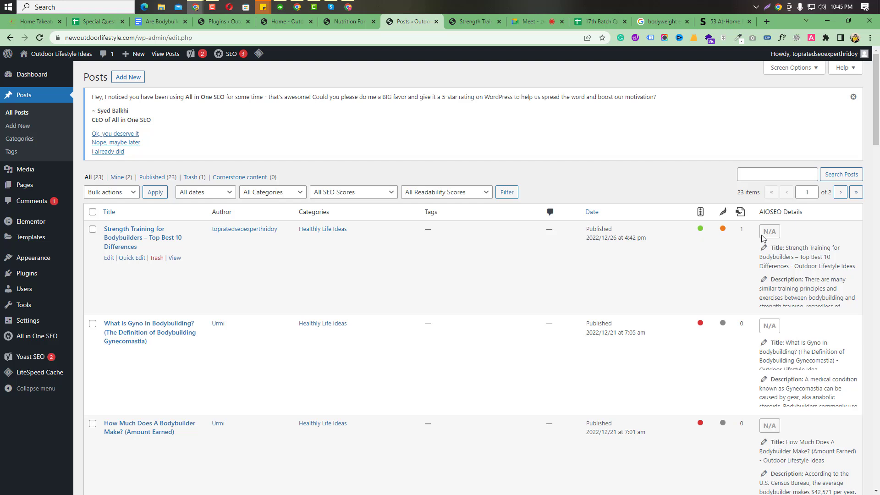
right_click(109, 258)
left_click(133, 263)
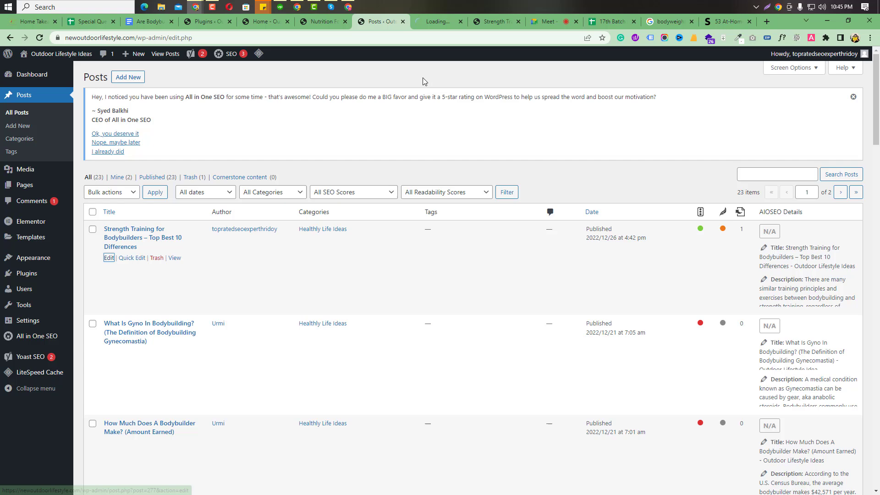
left_click(437, 21)
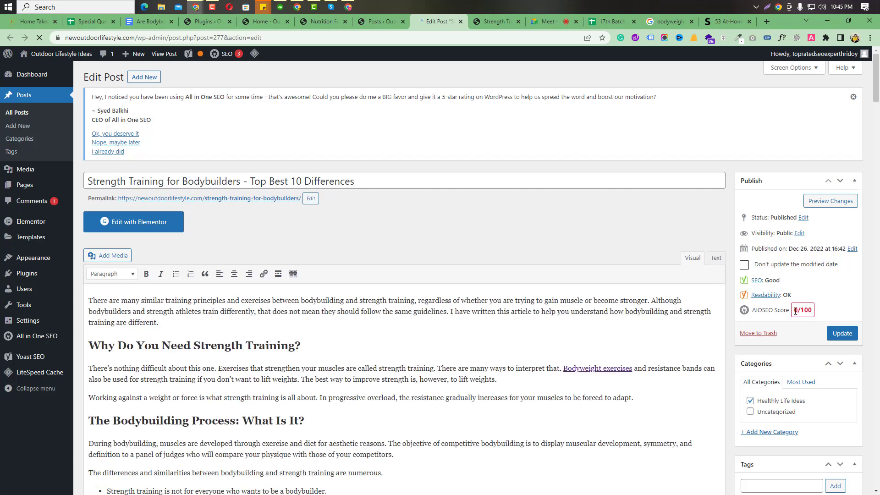
Review the AIOSEO settings below the post content, and show the snippet preview in its mobile version.
scroll(541, 291, "down", 20)
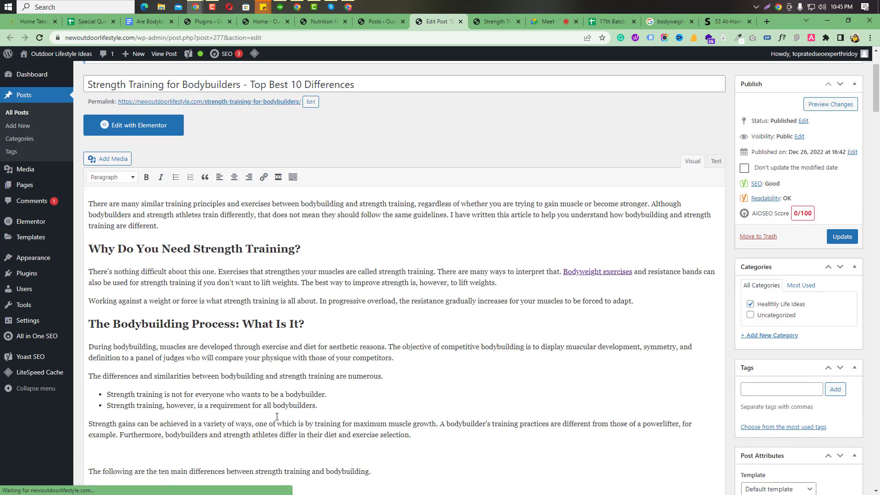
scroll(541, 291, "down", 20)
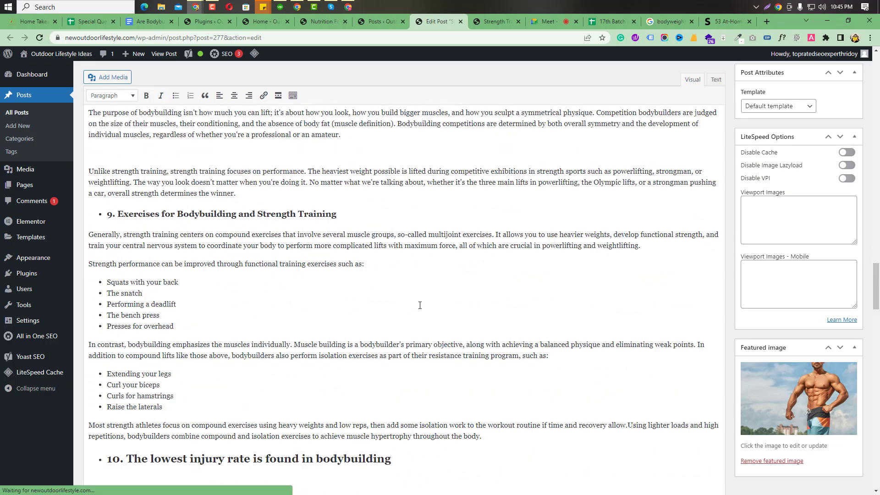
scroll(421, 309, "up", 4)
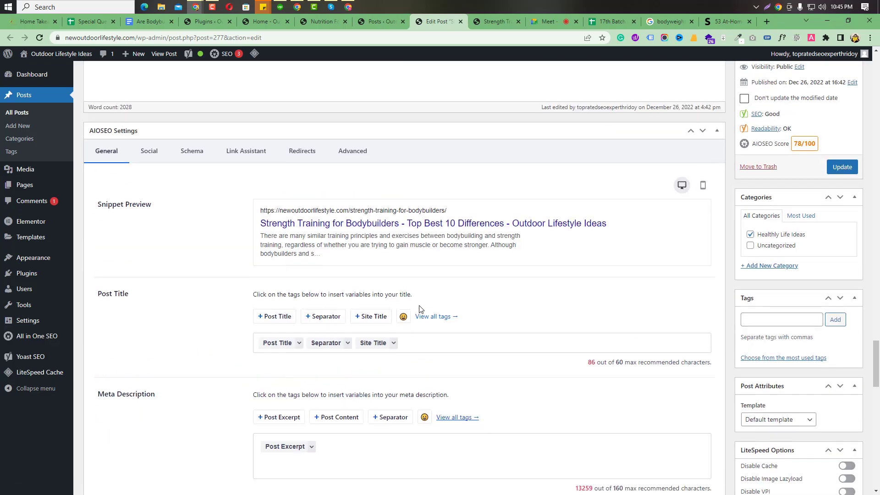
left_click_drag(98, 220, 153, 219)
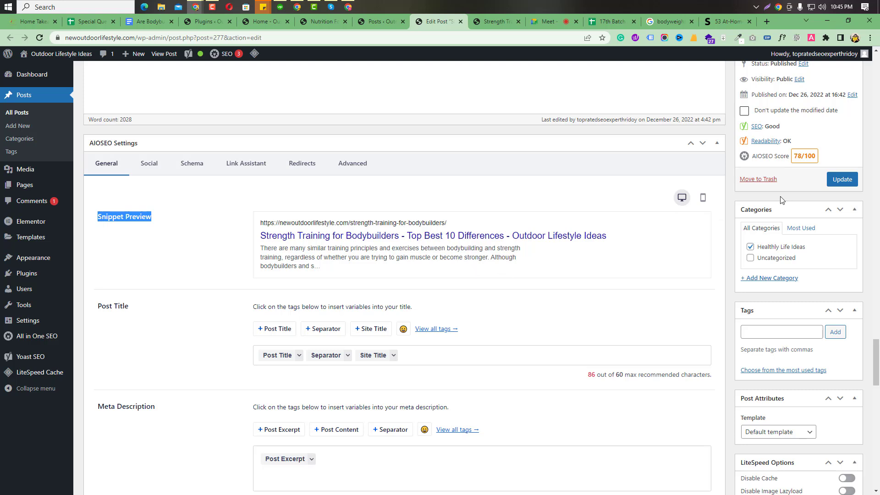
left_click(682, 200)
left_click(703, 201)
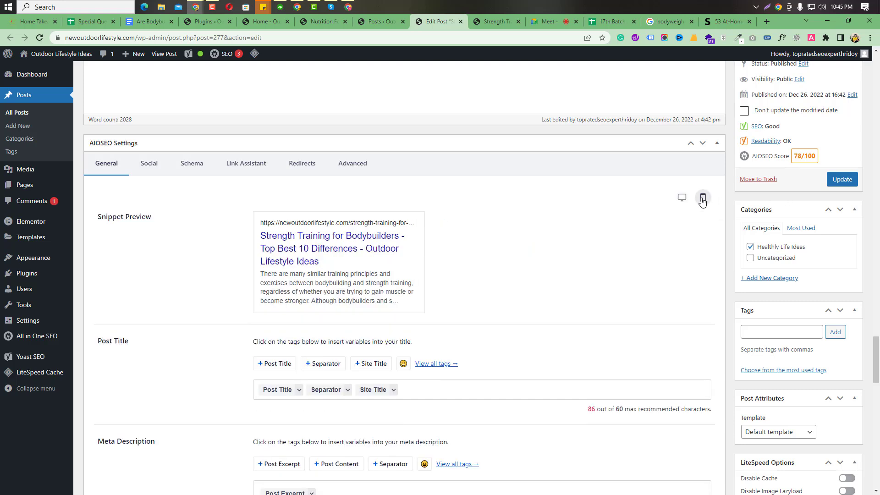
scroll(421, 252, "down", 1)
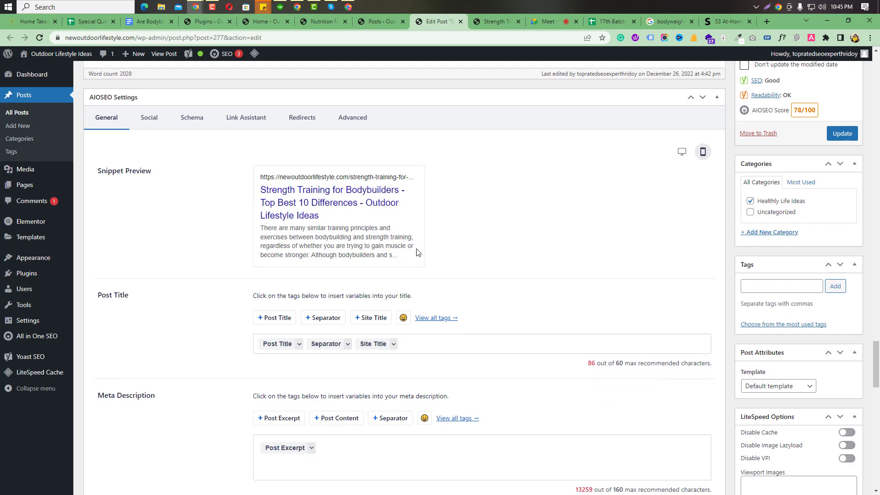
Try removing the Separator and Site Title tags from the AIOSEO post title, and undo both removals.
left_click(414, 340)
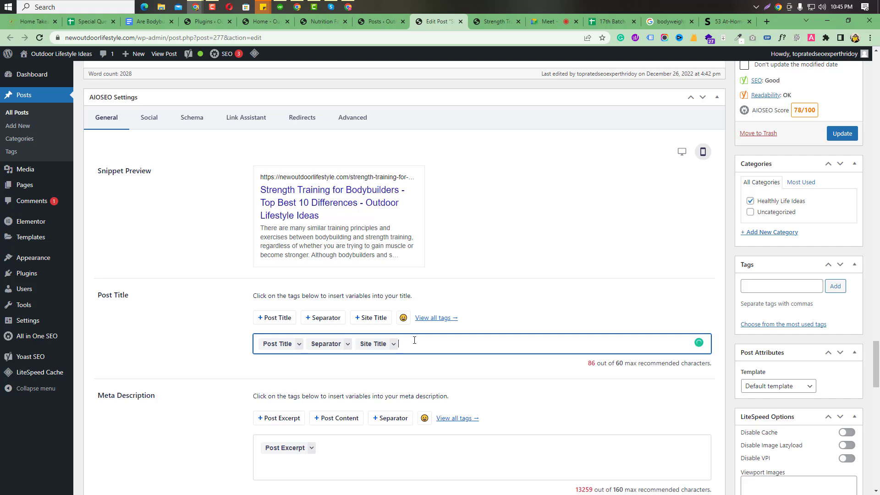
key("BackSpace")
key("BackSpace")
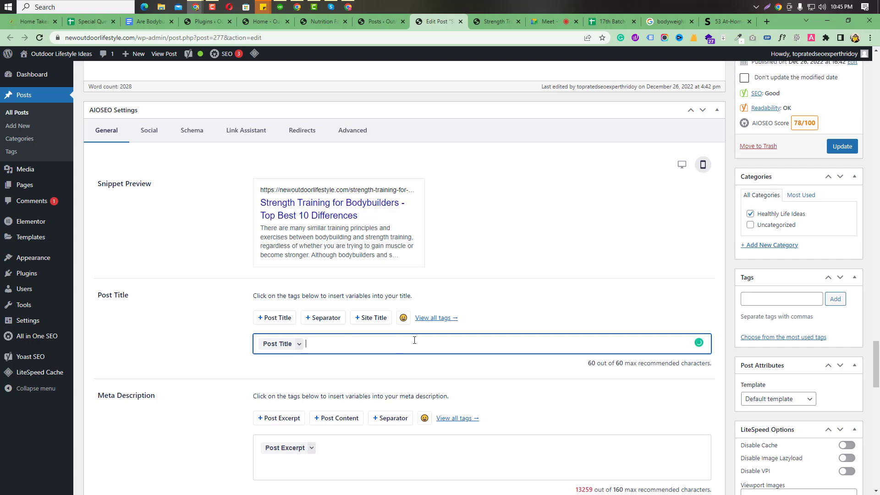
key("ctrl+z")
key("ctrl+z")
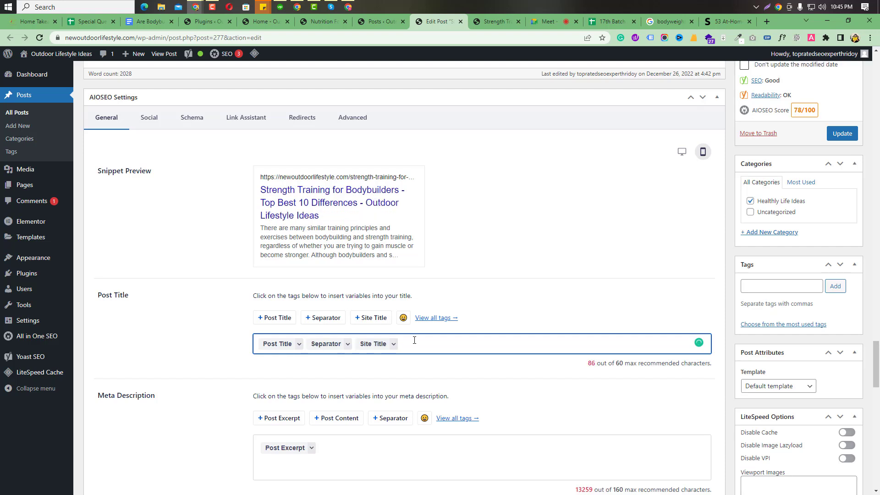
Remove the Separator and Site Title tags from the AIOSEO post title, and replace the Post Excerpt meta description with the copied "There are many similar training principles" text.
key("BackSpace")
key("BackSpace")
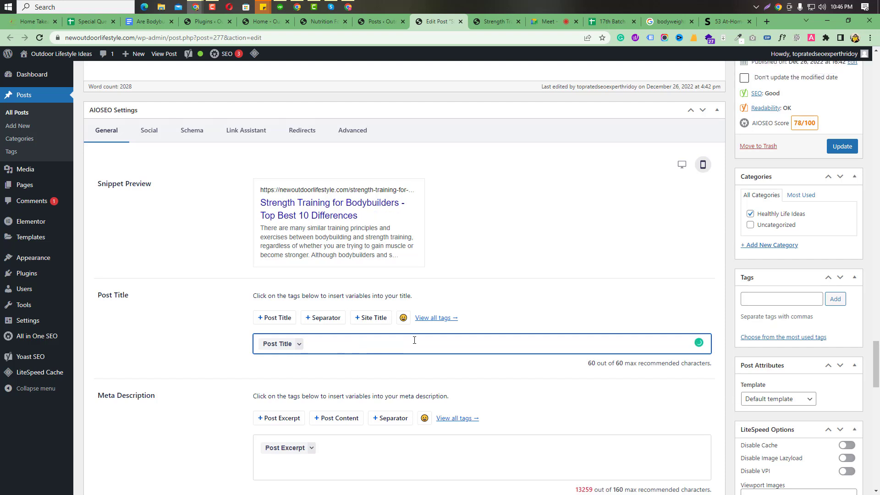
scroll(414, 340, "down", 3)
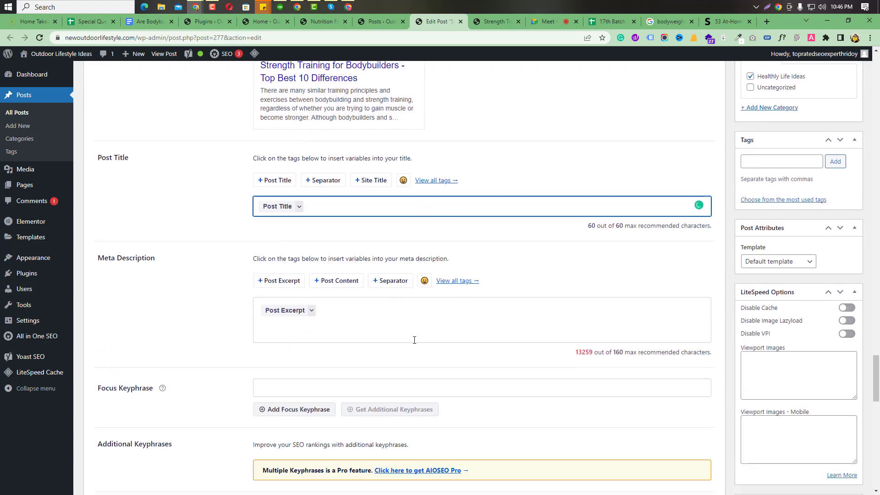
left_click(323, 314)
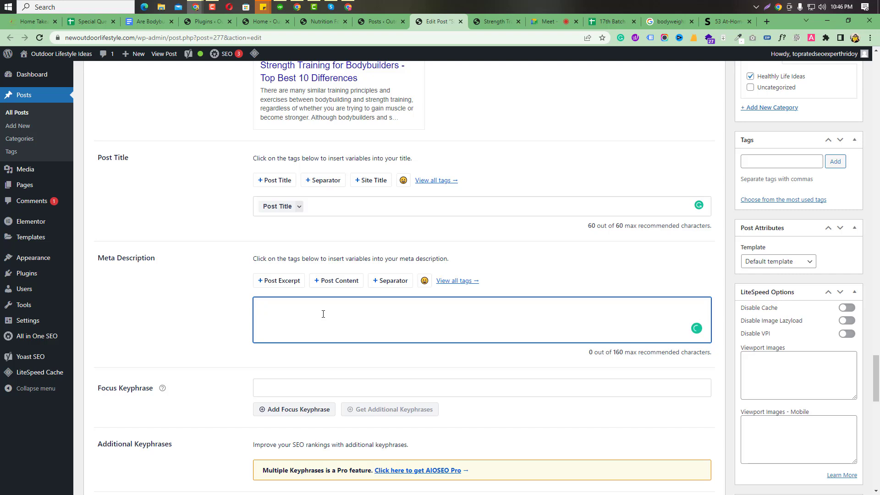
key("super+v")
scroll(330, 393, "down", 4)
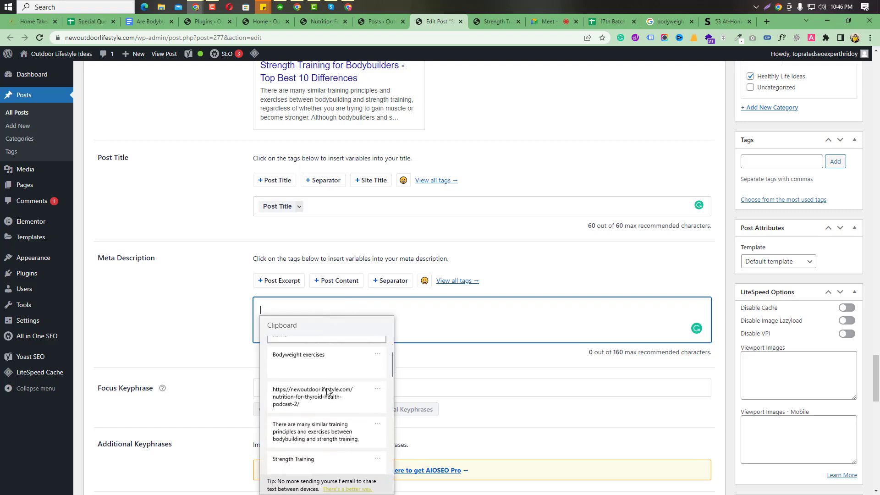
left_click(333, 429)
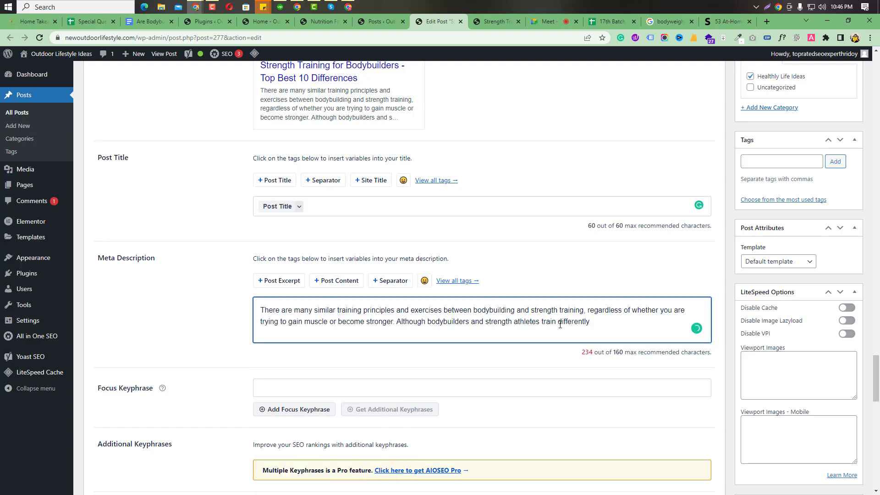
Shorten the meta description to fit the 160-character limit by cutting everything after "regardless of whether you are trying".
left_click_drag(581, 353, 596, 352)
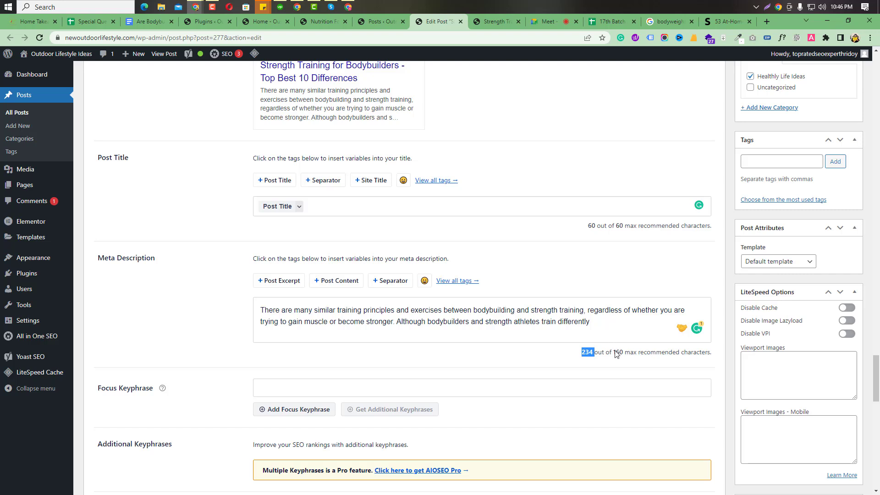
left_click_drag(594, 322, 280, 328)
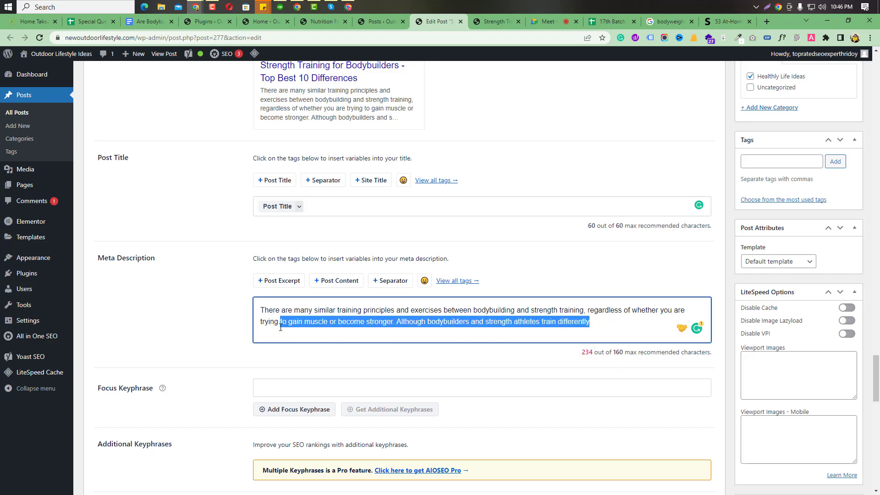
key("BackSpace")
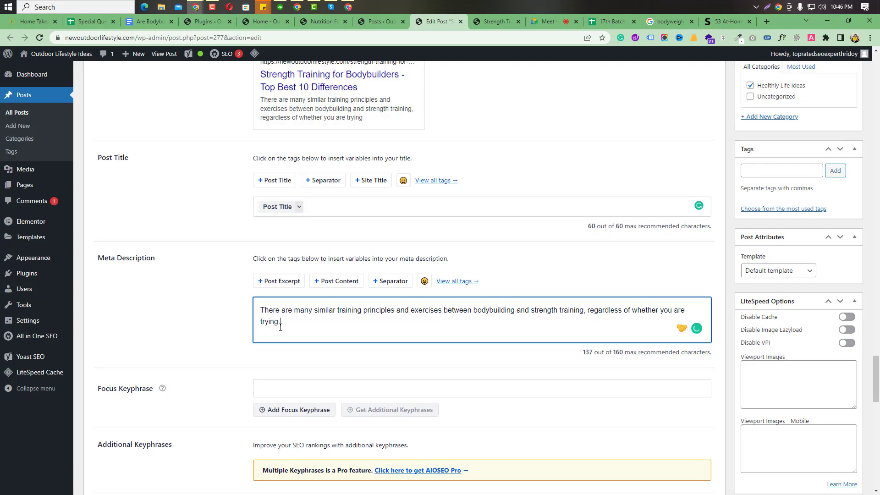
Set the AIOSEO focus keyphrase to Strength Training, and check the Basic SEO page analysis and the post's AIOSEO score.
scroll(281, 324, "down", 2)
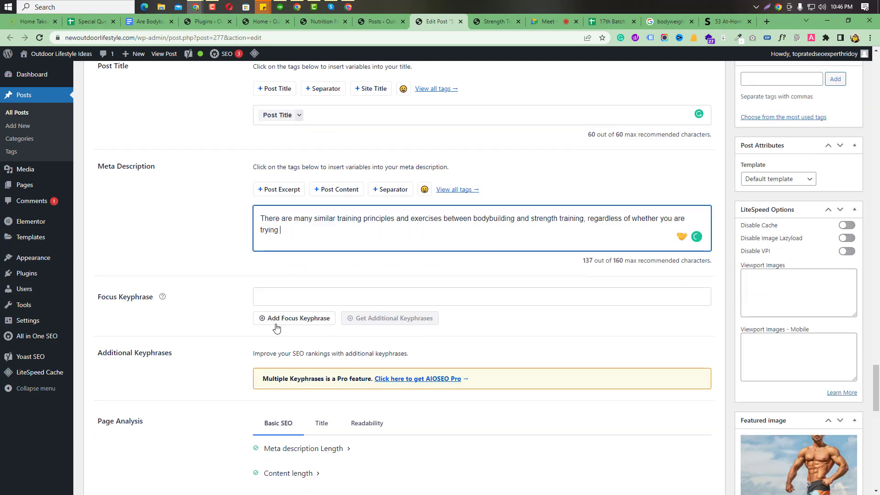
left_click(272, 298)
key("super+v")
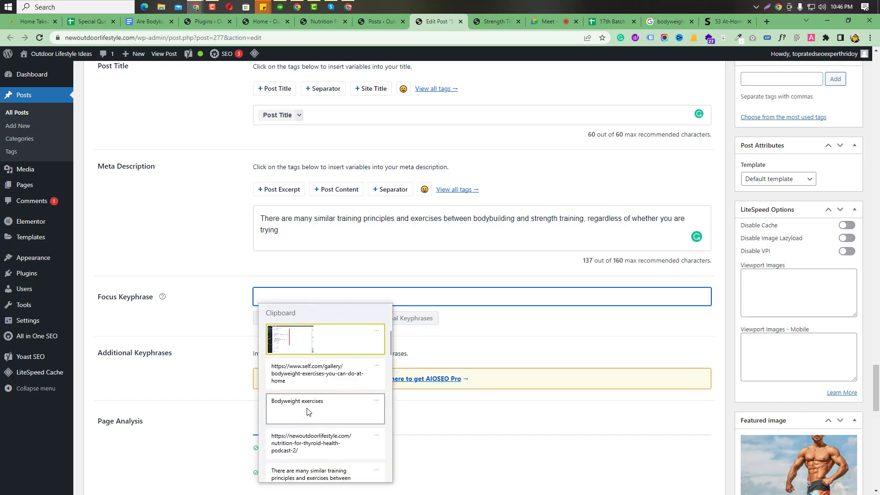
scroll(327, 431, "down", 2)
left_click(324, 432)
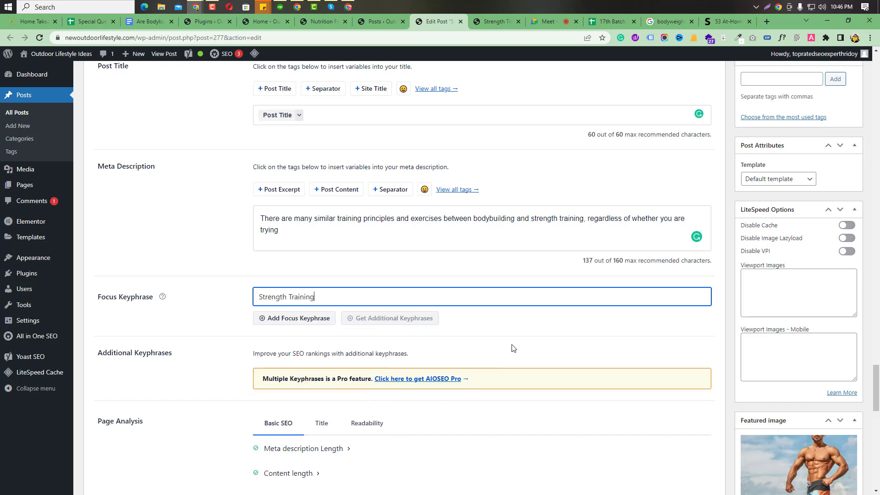
scroll(517, 340, "down", 1)
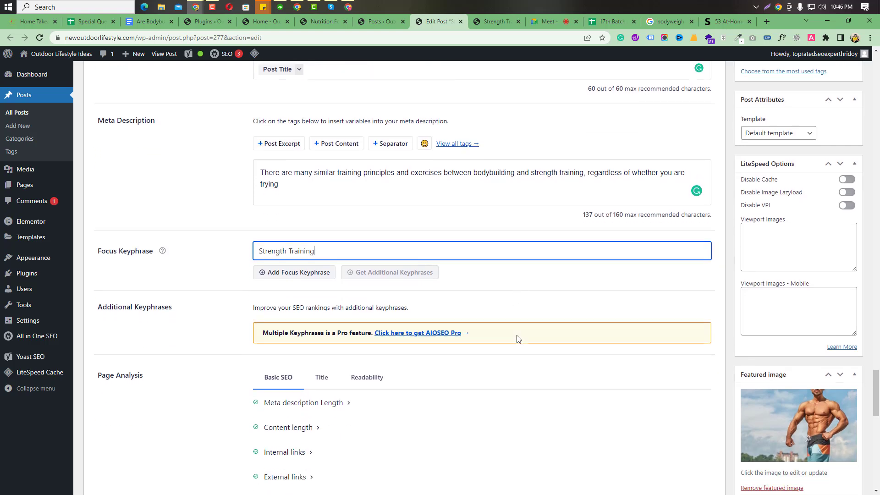
scroll(277, 342, "down", 3)
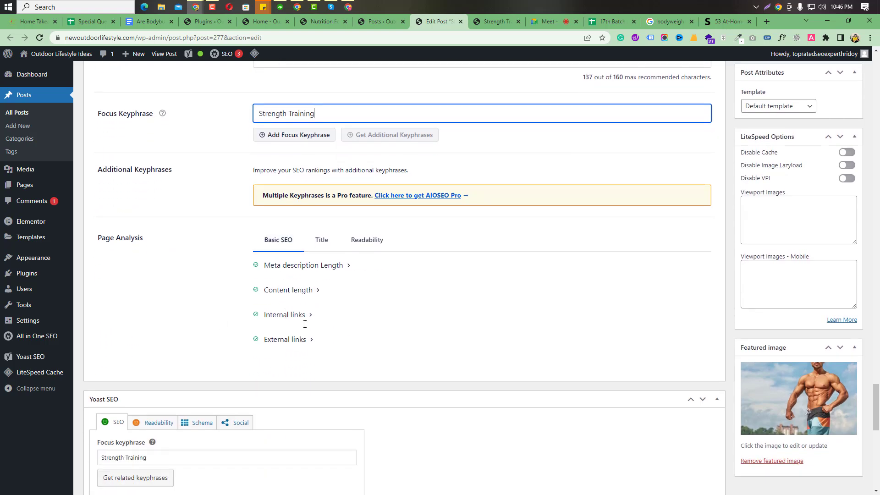
scroll(379, 328, "up", 10)
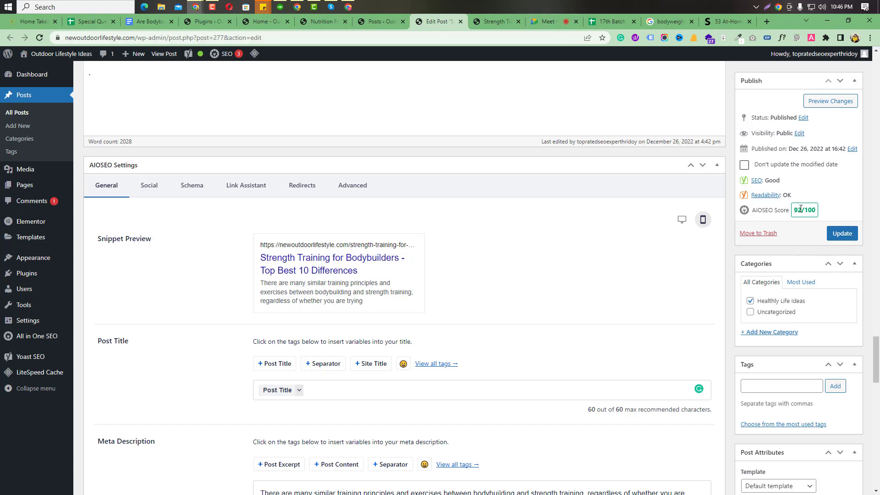
left_click_drag(794, 210, 817, 209)
Switch to the Google Meet call and read through the participants' in-call messages.
left_click(545, 21)
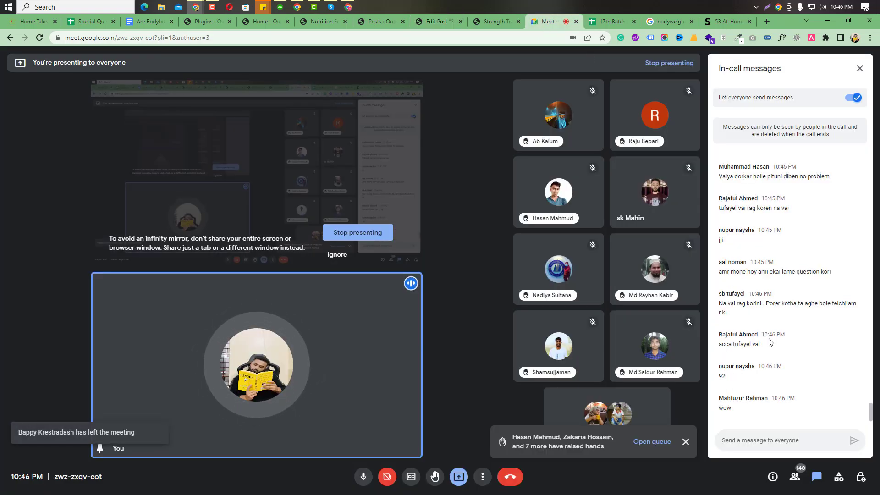
scroll(770, 343, "up", 1)
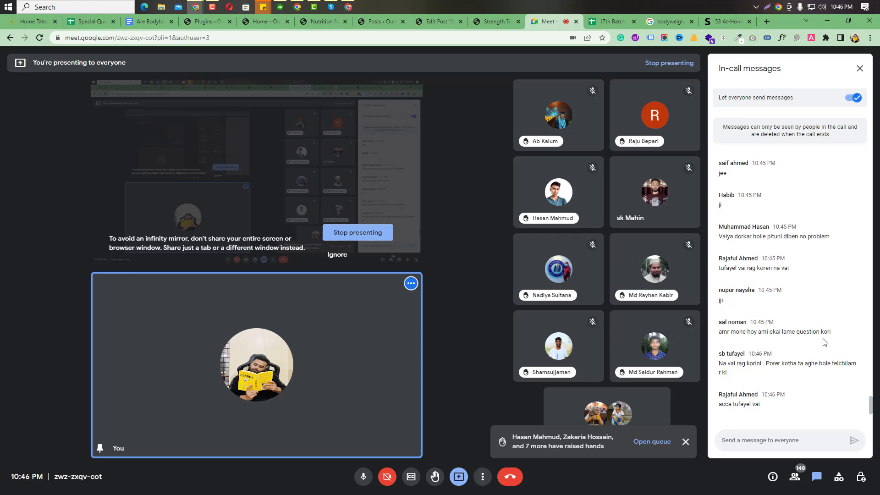
scroll(825, 342, "down", 5)
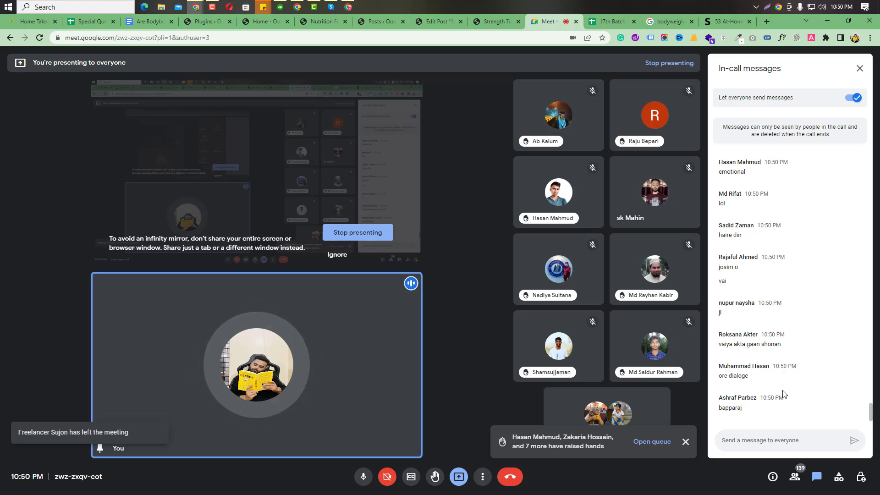
right_click(783, 394)
left_click(795, 408)
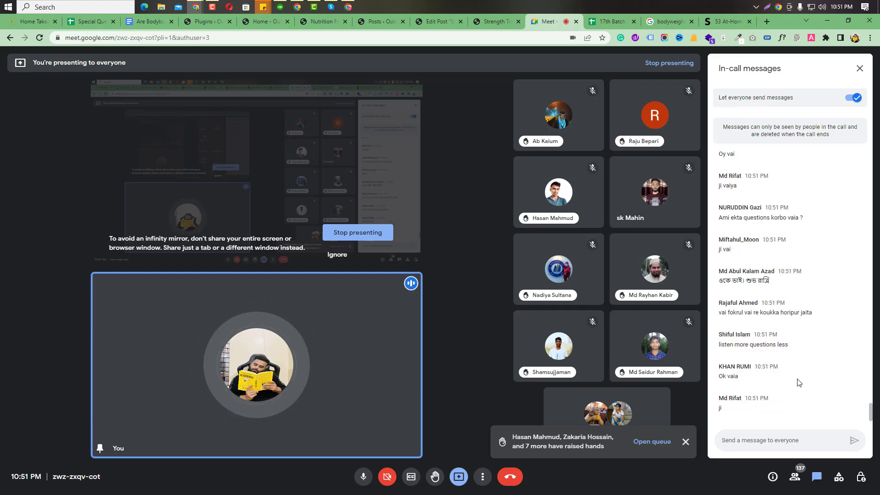
Open the meeting's host controls, and end the video call for everyone.
left_click(856, 477)
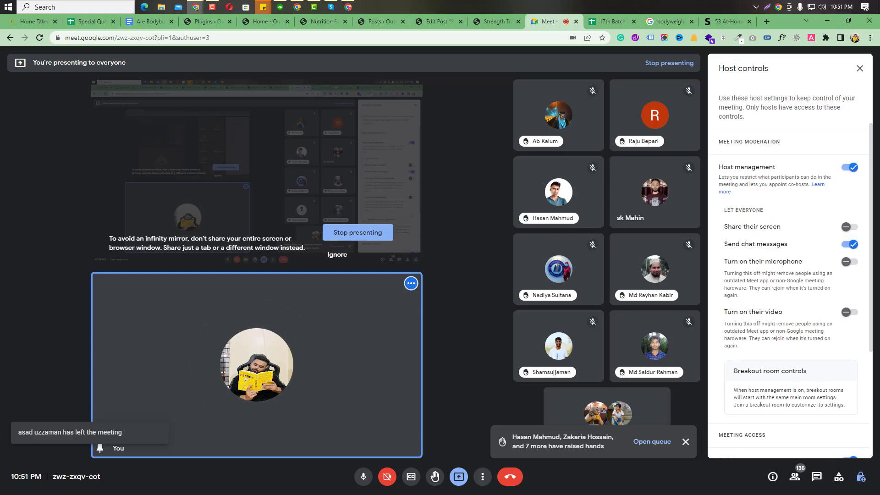
left_click(511, 479)
left_click(472, 320)
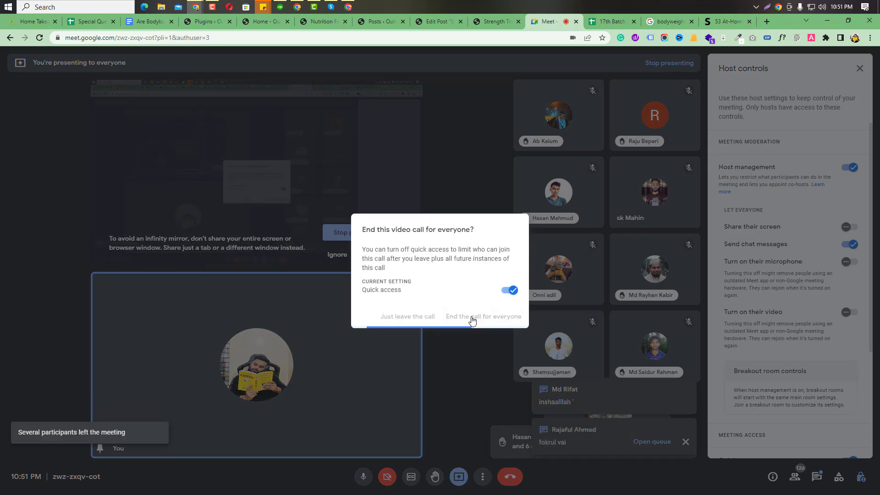